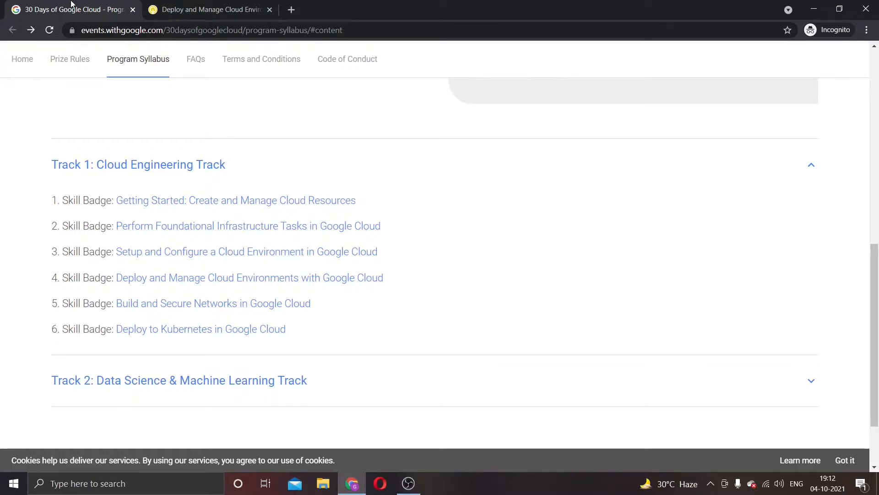
- Open the lab Continuous Delivery Pipelines with Spinnaker and Kubernetes Engine from the Deploy and Manage Cloud Environments quest
{"action": "left_click", "coordinate": [182, 6]}
{"action": "scroll", "coordinate": [197, 125], "scroll_direction": "down", "scroll_amount": 8}
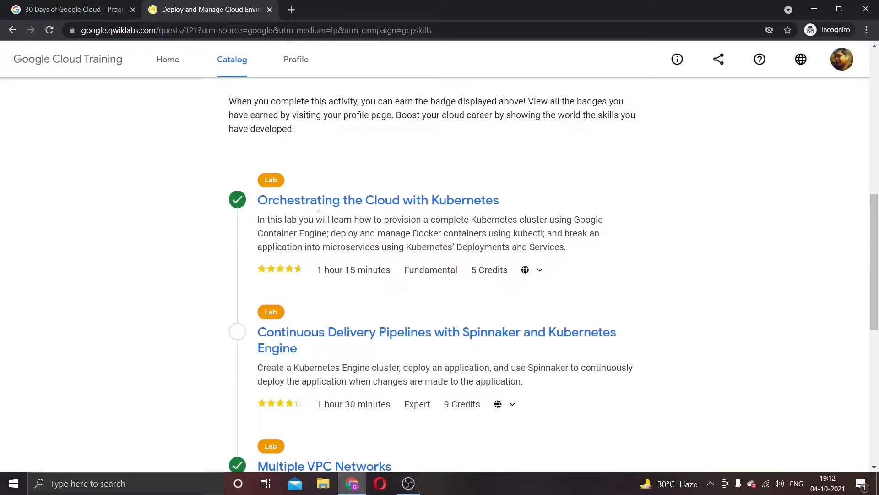
{"action": "scroll", "coordinate": [319, 215], "scroll_direction": "down", "scroll_amount": 3}
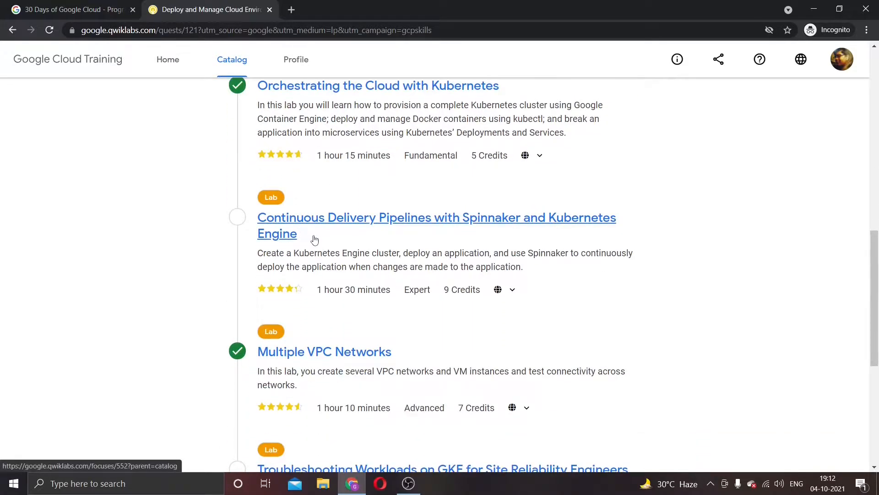
{"action": "left_click", "coordinate": [275, 230]}
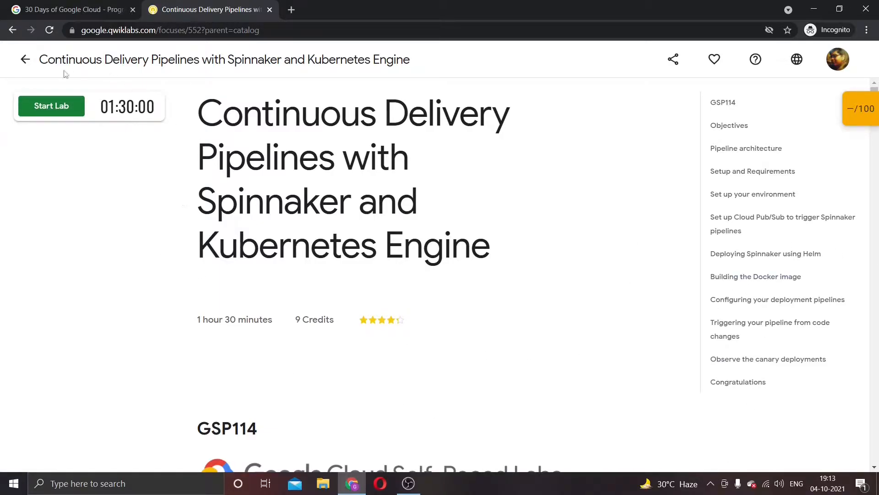
- Start the lab, complete the robot verification, and open its Google Console sign-in page
{"action": "left_click", "coordinate": [50, 114]}
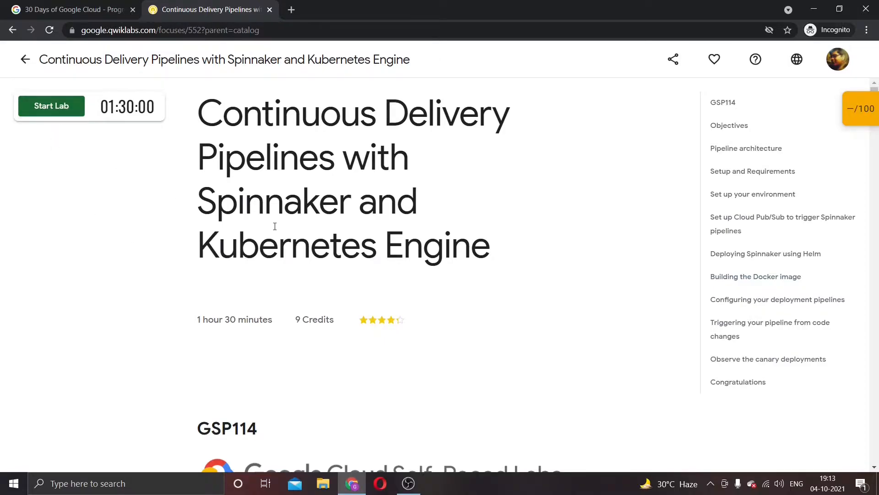
{"action": "left_click", "coordinate": [327, 302]}
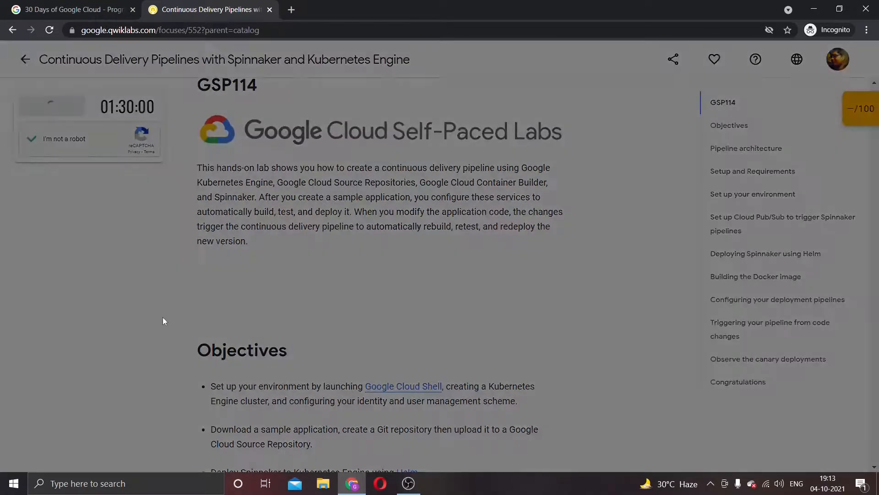
{"action": "left_click", "coordinate": [372, 304]}
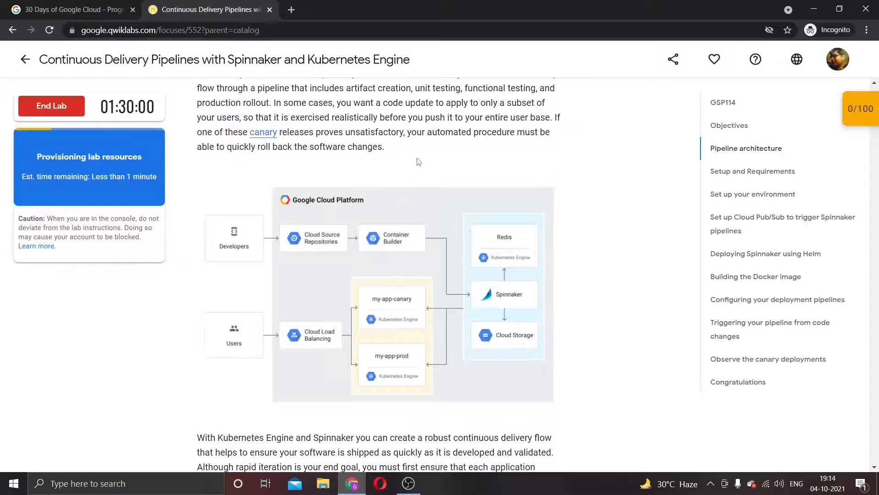
{"action": "left_click", "coordinate": [526, 482]}
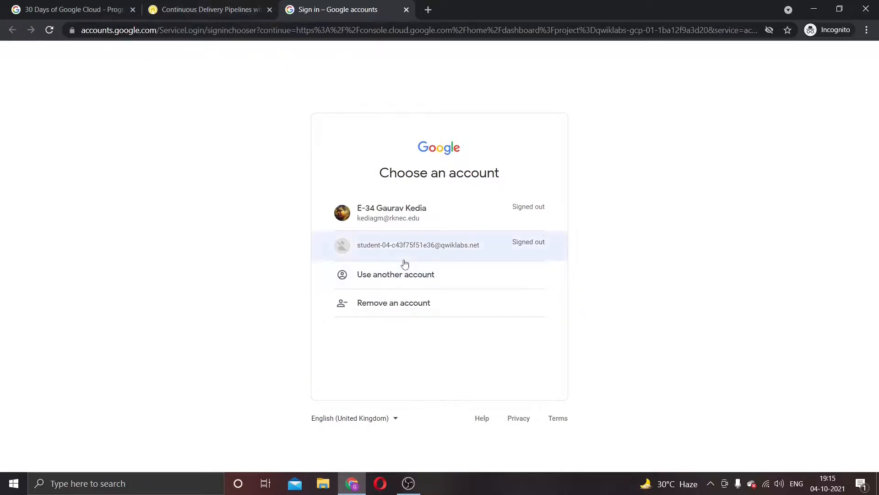
- Choose to sign in with another account and submit the lab's temporary username as the account e-mail
{"action": "left_click", "coordinate": [402, 274]}
{"action": "left_click", "coordinate": [211, 4]}
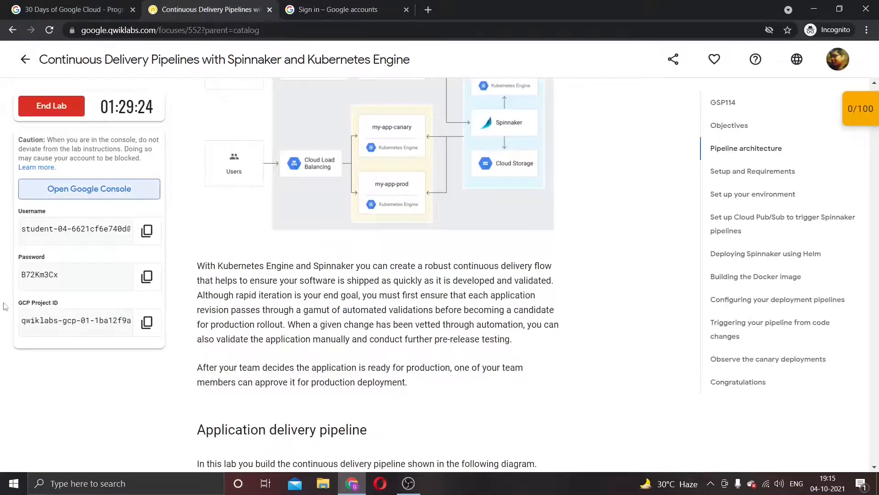
{"action": "left_click", "coordinate": [147, 231]}
{"action": "left_click", "coordinate": [360, 4]}
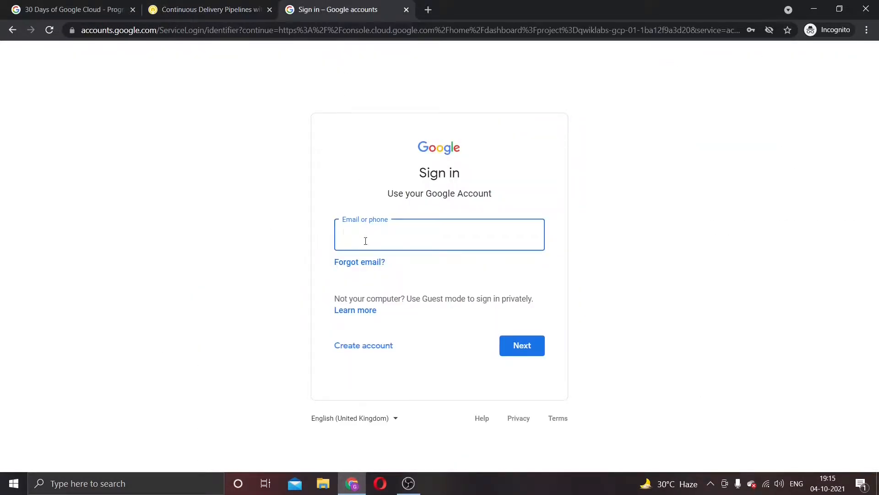
{"action": "key", "text": "ctrl+v"}
{"action": "left_click", "coordinate": [504, 344]}
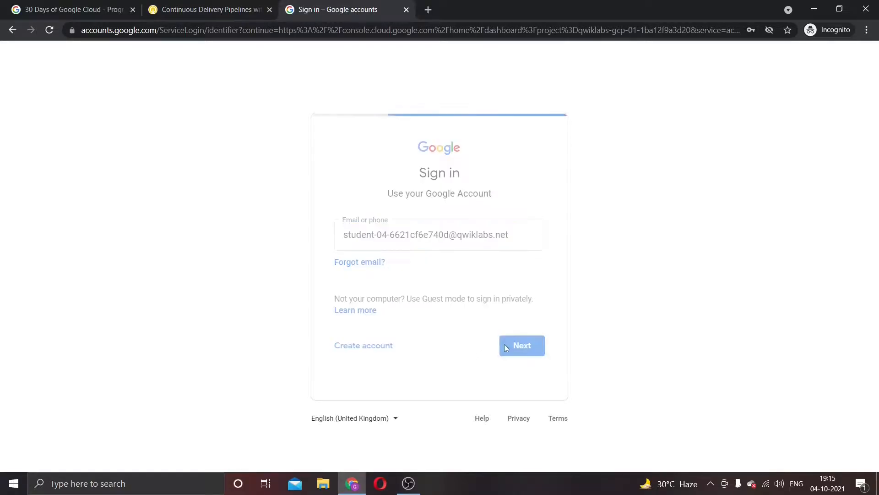
- Copy the temporary account password from the lab page and submit it in the Google sign-in password field
{"action": "left_click", "coordinate": [200, 5]}
{"action": "left_click", "coordinate": [147, 276]}
{"action": "left_click", "coordinate": [299, 6]}
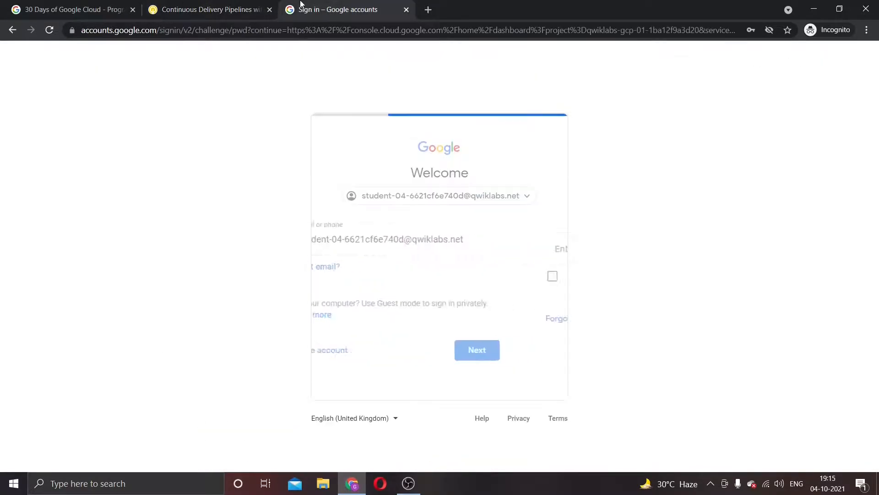
{"action": "left_click", "coordinate": [512, 320]}
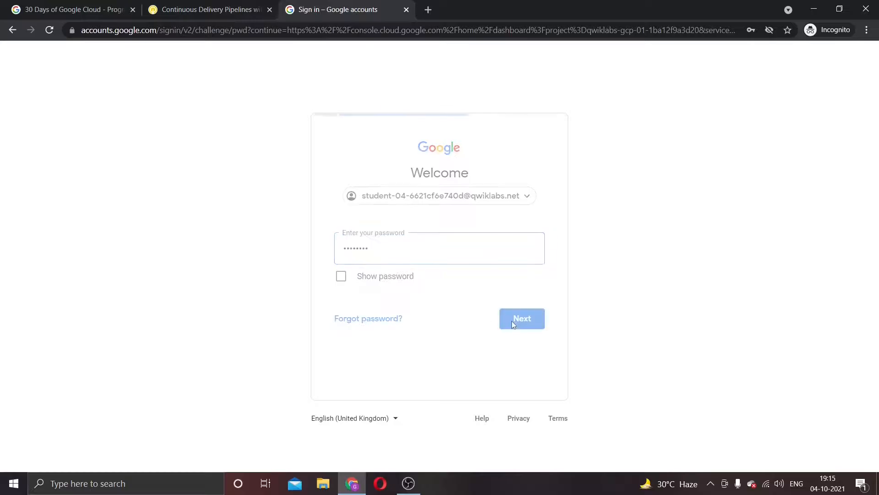
- Look through the lab instructions from the application delivery pipeline to the Activate Cloud Shell section and its gcloud commands
{"action": "left_click", "coordinate": [208, 11]}
{"action": "scroll", "coordinate": [353, 290], "scroll_direction": "down", "scroll_amount": 12}
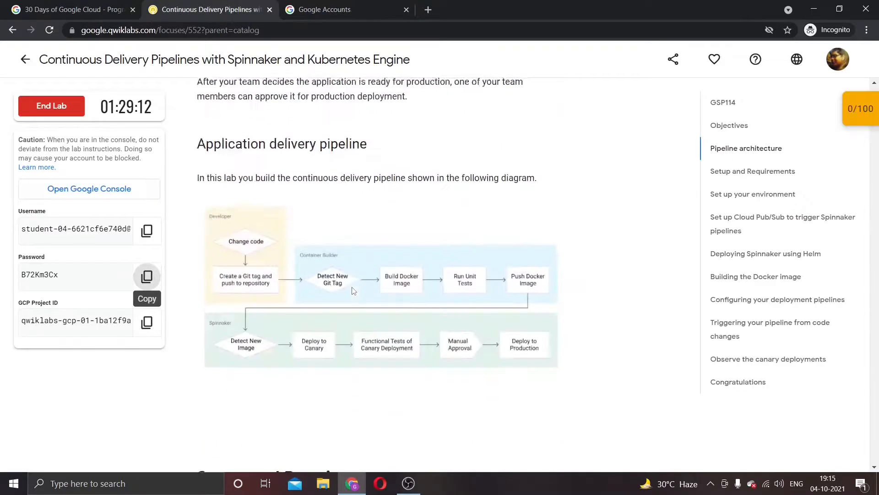
{"action": "scroll", "coordinate": [352, 290], "scroll_direction": "down", "scroll_amount": 14}
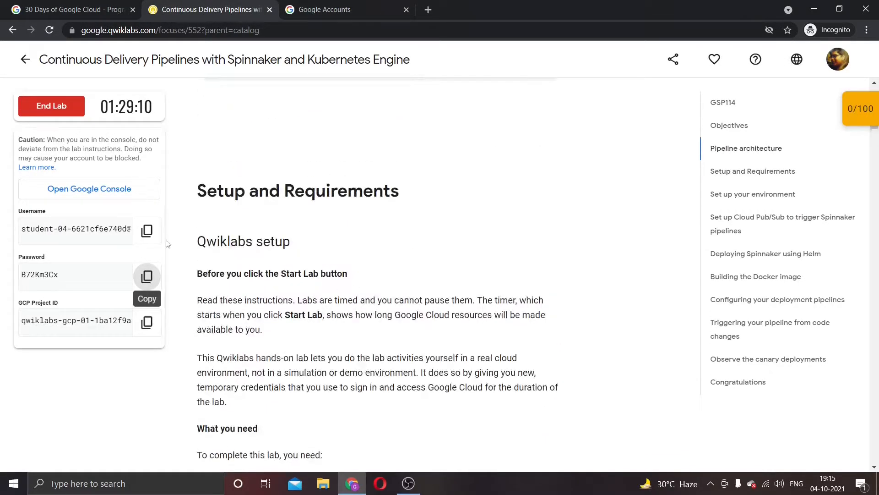
{"action": "scroll", "coordinate": [347, 261], "scroll_direction": "down", "scroll_amount": 15}
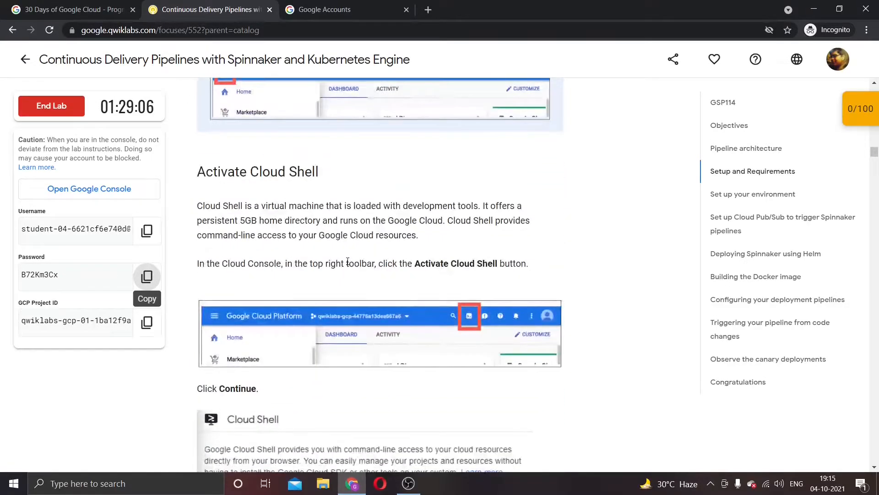
{"action": "scroll", "coordinate": [330, 256], "scroll_direction": "down", "scroll_amount": 3}
{"action": "scroll", "coordinate": [302, 249], "scroll_direction": "up", "scroll_amount": 3}
{"action": "scroll", "coordinate": [308, 255], "scroll_direction": "down", "scroll_amount": 12}
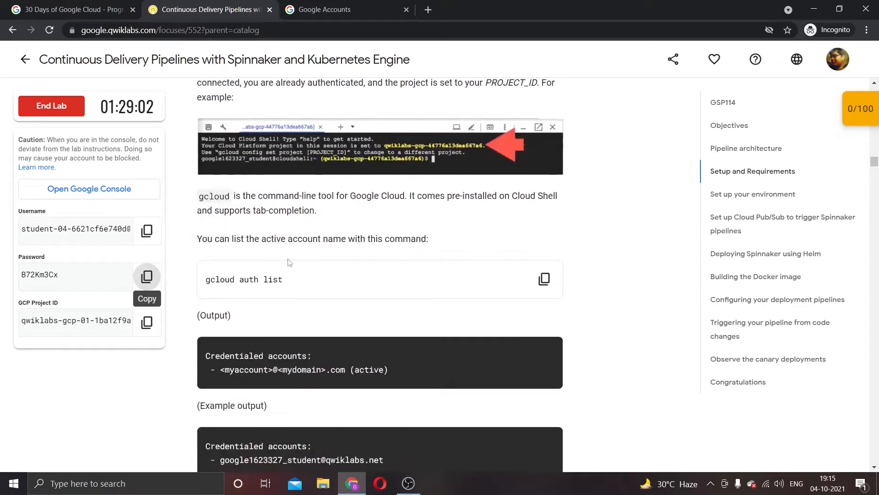
{"action": "scroll", "coordinate": [289, 262], "scroll_direction": "down", "scroll_amount": 4}
- Accept the new account's terms and agree to the Google Cloud Platform Terms of Service
{"action": "left_click", "coordinate": [334, 7]}
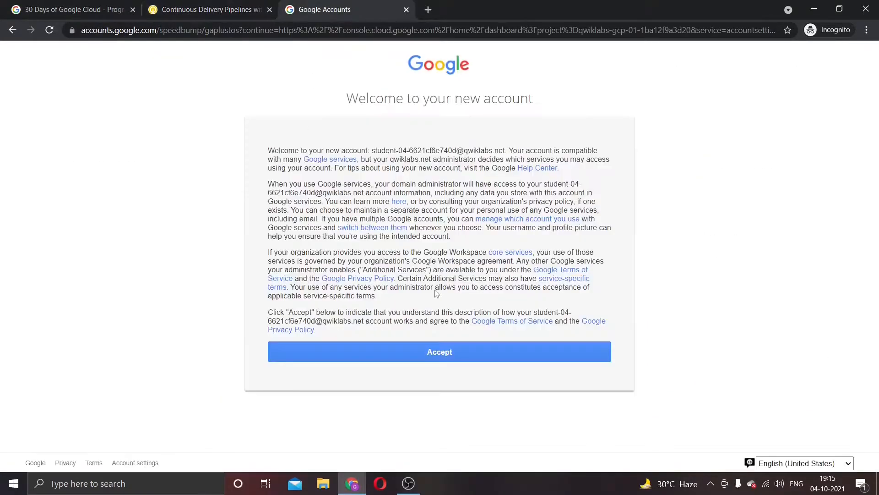
{"action": "left_click", "coordinate": [451, 353]}
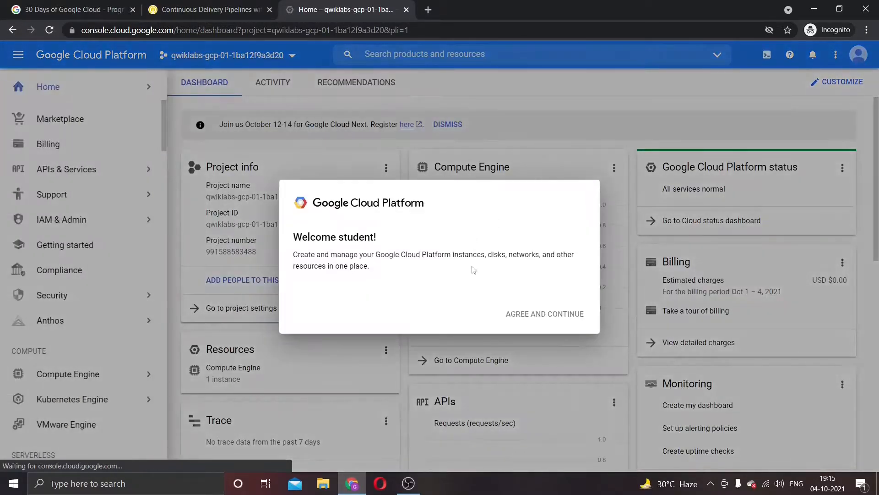
{"action": "left_click", "coordinate": [298, 308]}
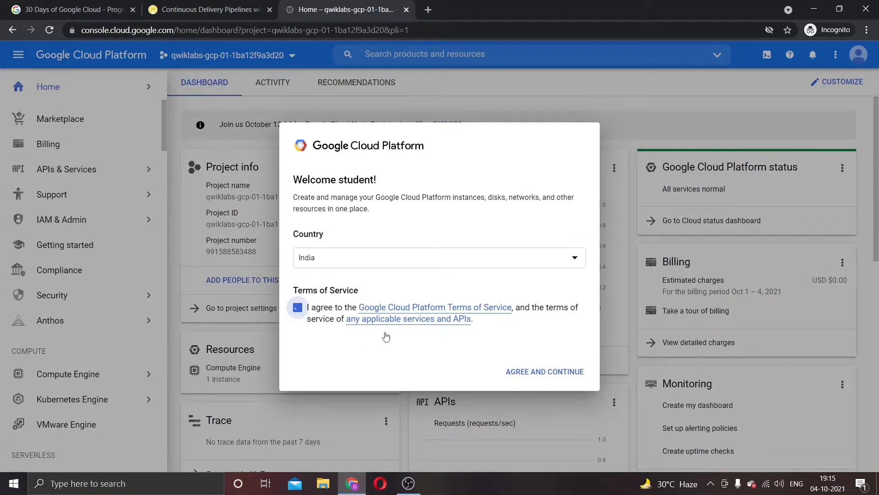
{"action": "left_click", "coordinate": [531, 372]}
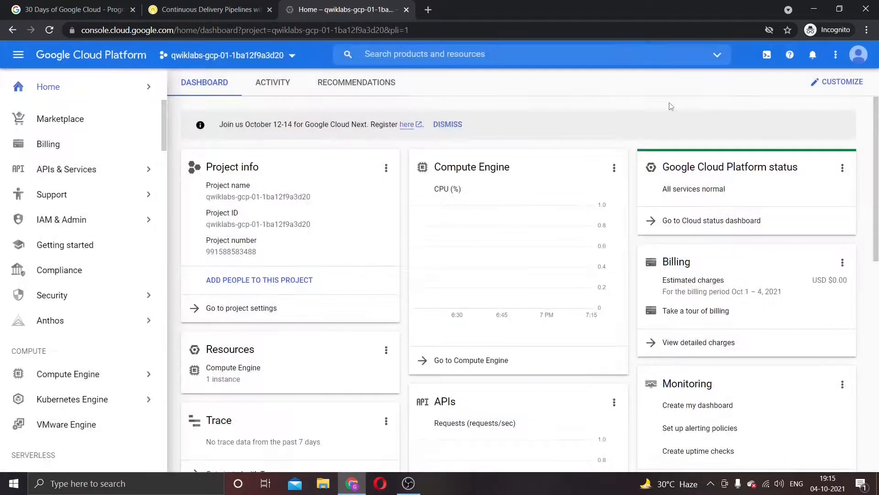
- Activate Cloud Shell for the project and make its terminal pane slightly taller
{"action": "left_click", "coordinate": [765, 56]}
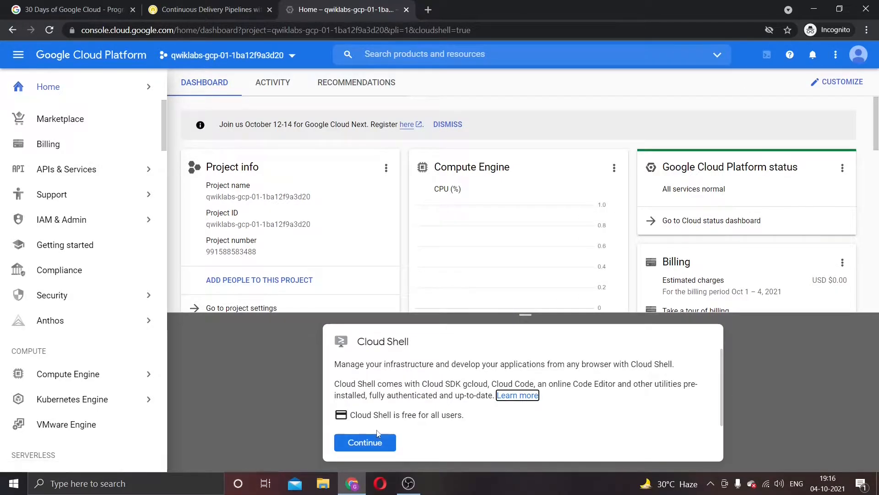
{"action": "left_click", "coordinate": [370, 445]}
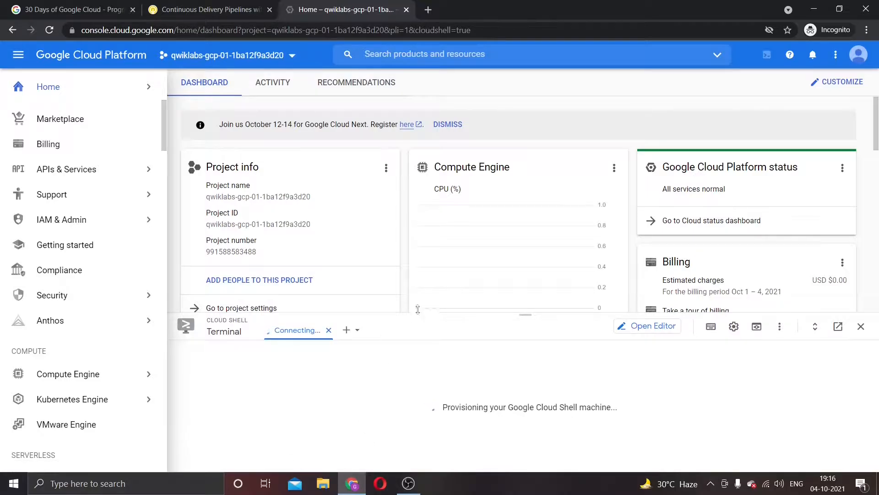
{"action": "left_click_drag", "start_coordinate": [474, 314], "coordinate": [474, 295]}
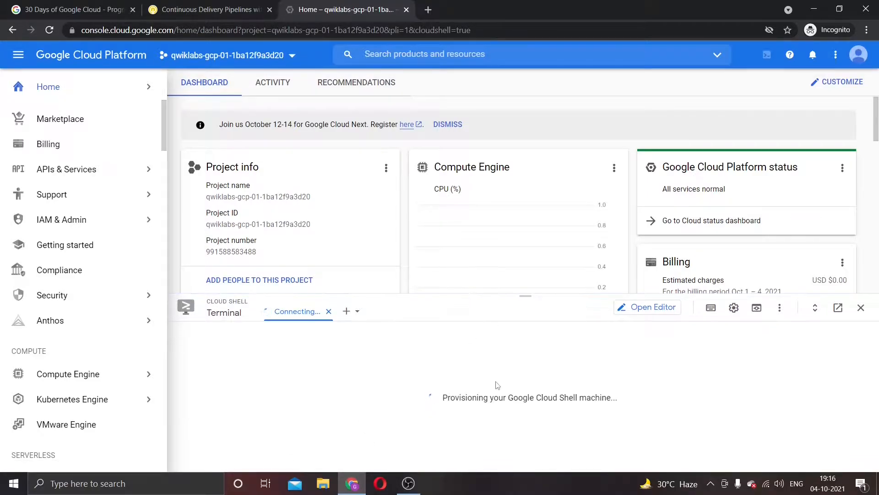
- Copy the gcloud auth list command from the lab instructions and run it in Cloud Shell
{"action": "left_click", "coordinate": [213, 6]}
{"action": "scroll", "coordinate": [344, 257], "scroll_direction": "up", "scroll_amount": 1}
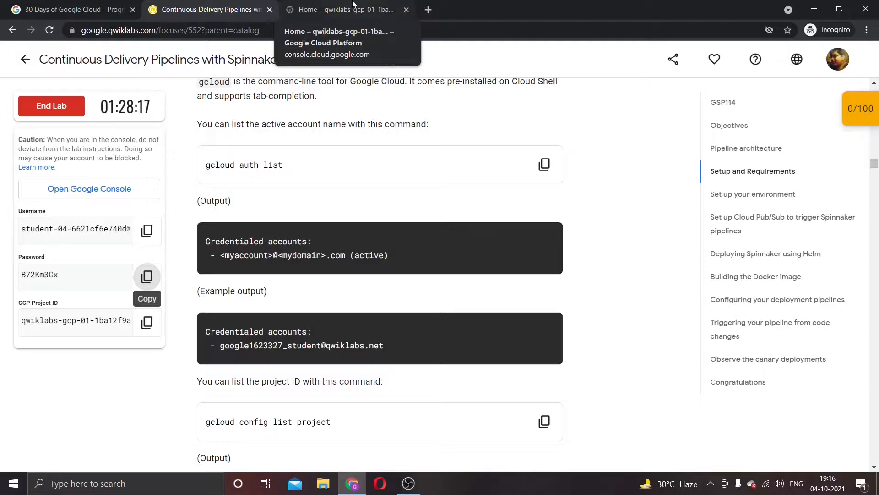
{"action": "left_click", "coordinate": [341, 9]}
{"action": "left_click", "coordinate": [211, 5]}
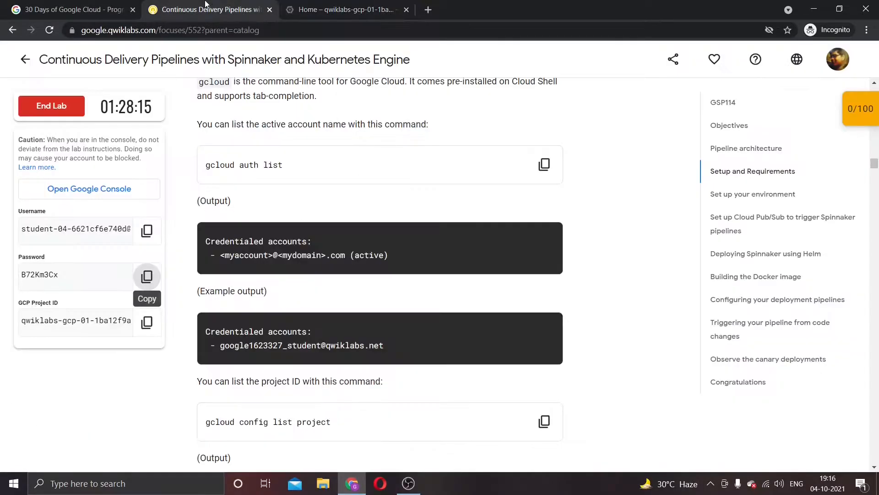
{"action": "left_click", "coordinate": [545, 165]}
{"action": "left_click", "coordinate": [341, 9]}
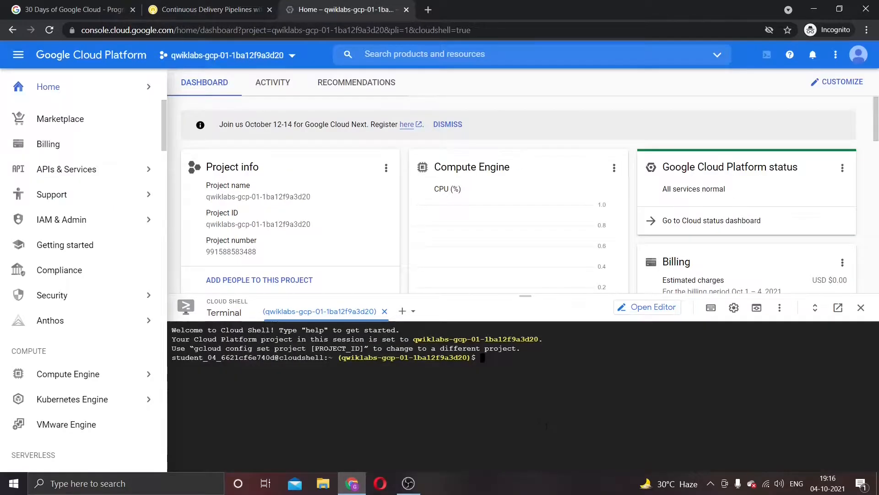
{"action": "key", "text": "ctrl+v"}
{"action": "left_click", "coordinate": [424, 428]}
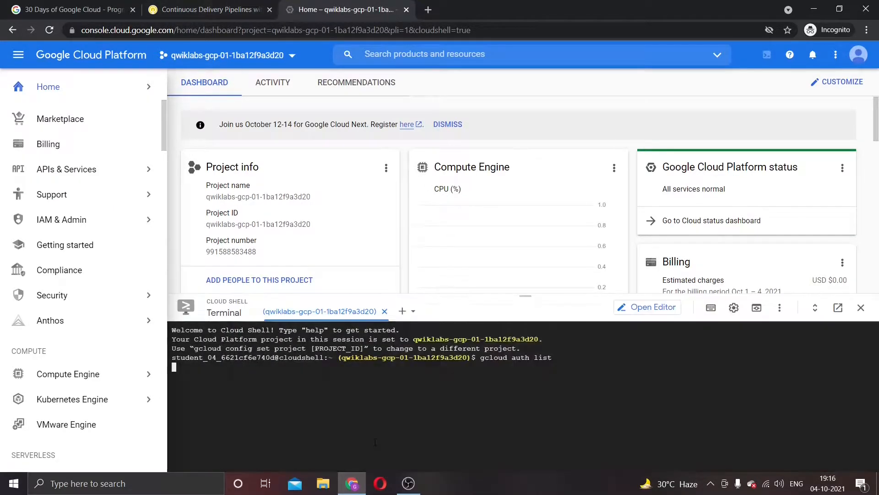
- Copy the gcloud config list project command from the lab instructions and run it in Cloud Shell
{"action": "left_click", "coordinate": [197, 9]}
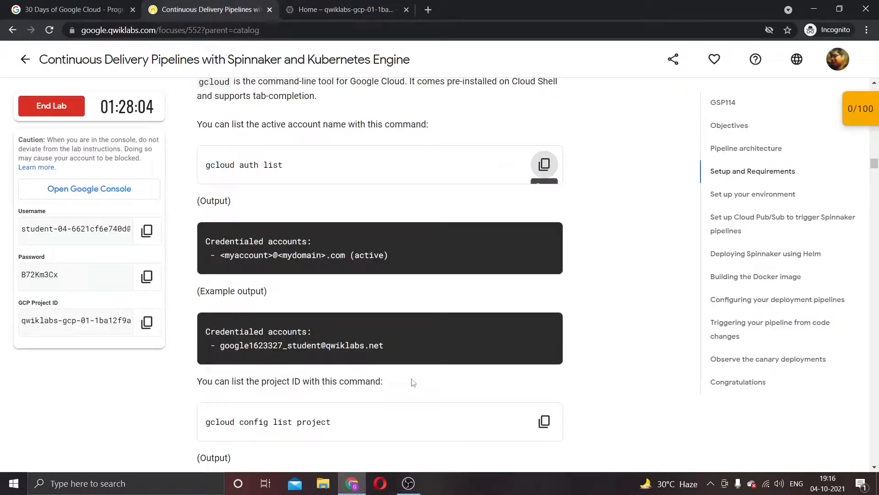
{"action": "left_click", "coordinate": [539, 422]}
{"action": "left_click", "coordinate": [320, 9]}
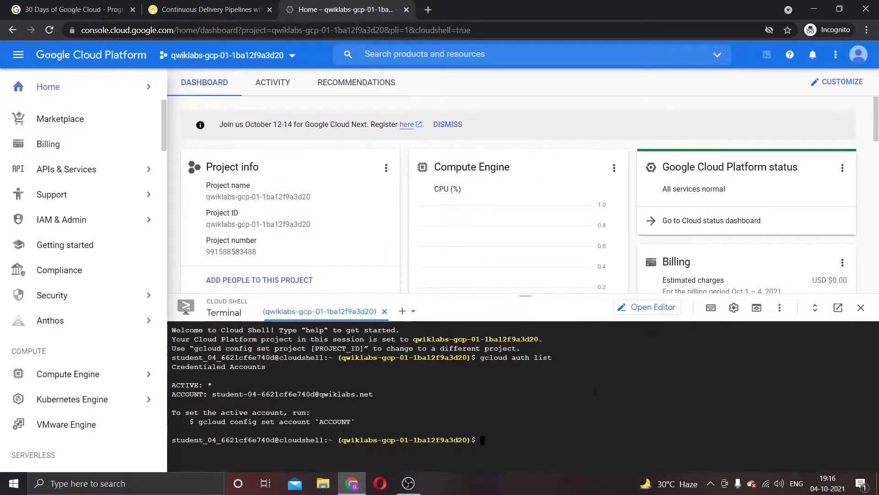
{"action": "key", "text": "ctrl+v"}
{"action": "key", "text": "Return"}
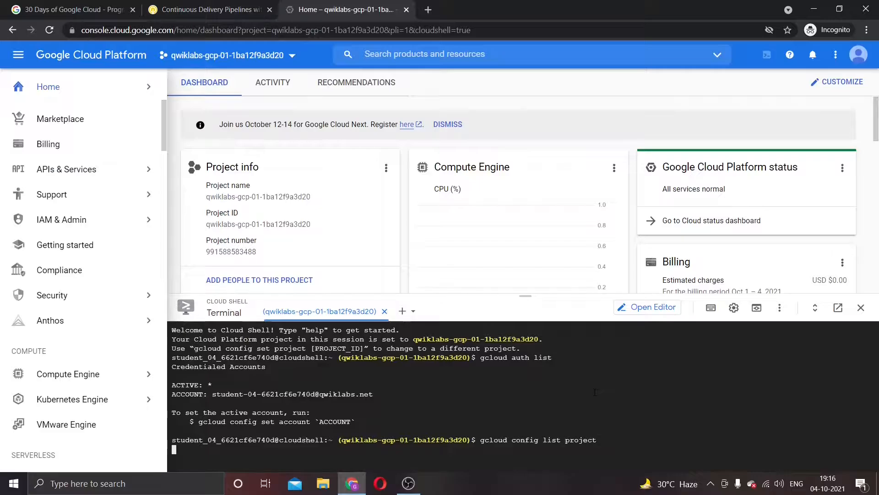
- Copy the default compute zone command from the lab instructions and run gcloud config set compute/zone us-central1-f in Cloud Shell
{"action": "left_click", "coordinate": [216, 6]}
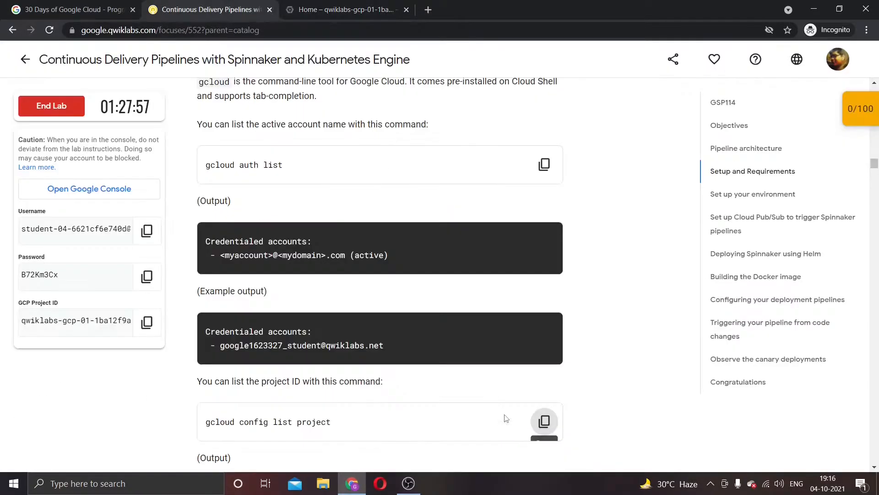
{"action": "scroll", "coordinate": [506, 418], "scroll_direction": "down", "scroll_amount": 4}
{"action": "scroll", "coordinate": [303, 306], "scroll_direction": "down", "scroll_amount": 7}
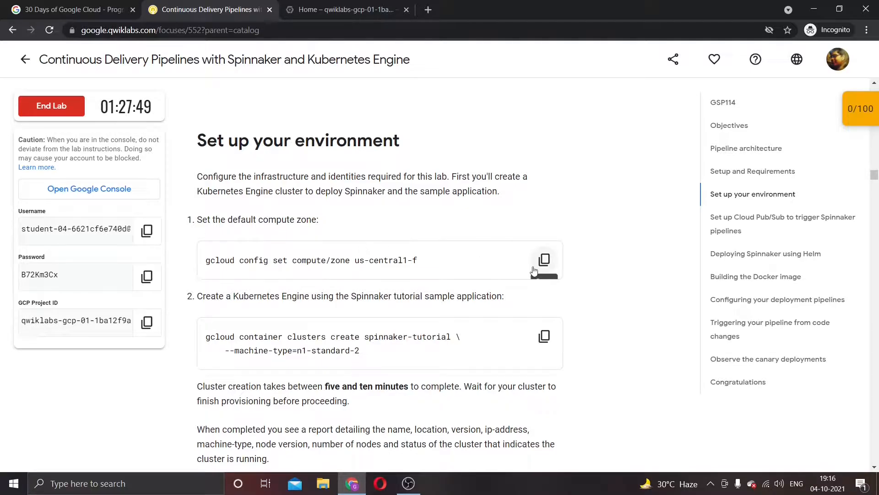
{"action": "left_click", "coordinate": [534, 270]}
{"action": "left_click", "coordinate": [343, 9]}
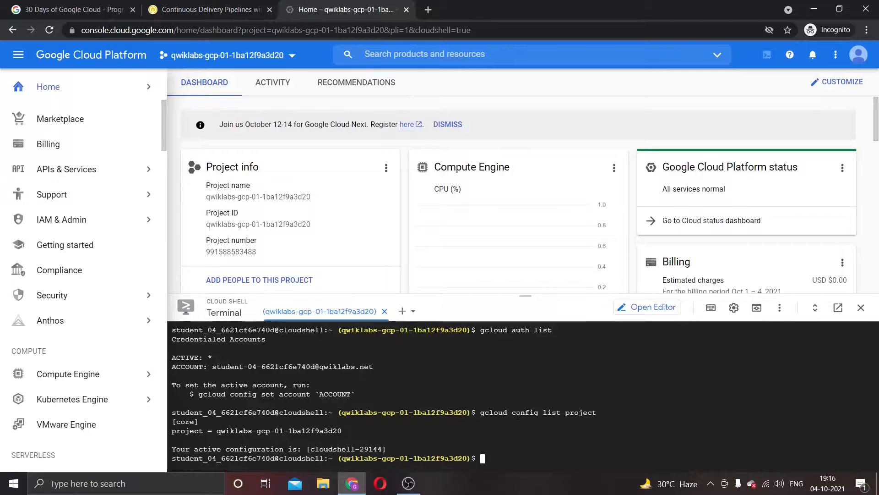
{"action": "key", "text": "ctrl+c"}
{"action": "left_click", "coordinate": [229, 10]}
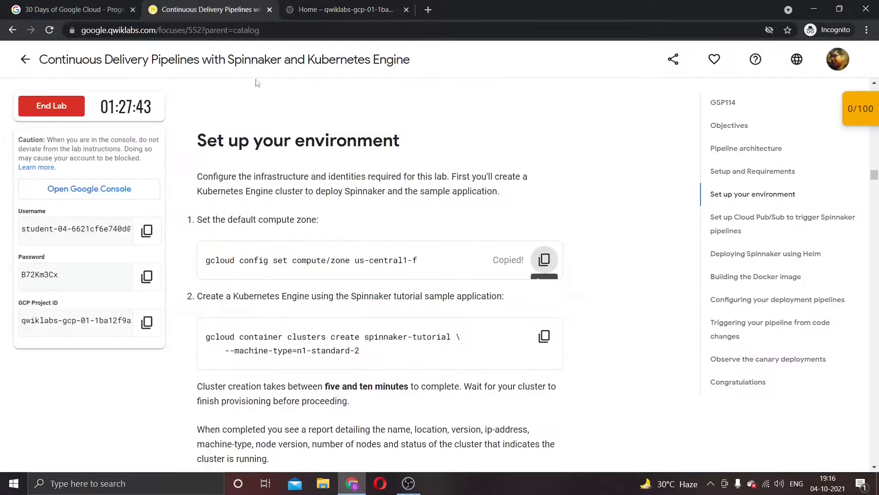
{"action": "left_click", "coordinate": [539, 266]}
{"action": "left_click", "coordinate": [361, 14]}
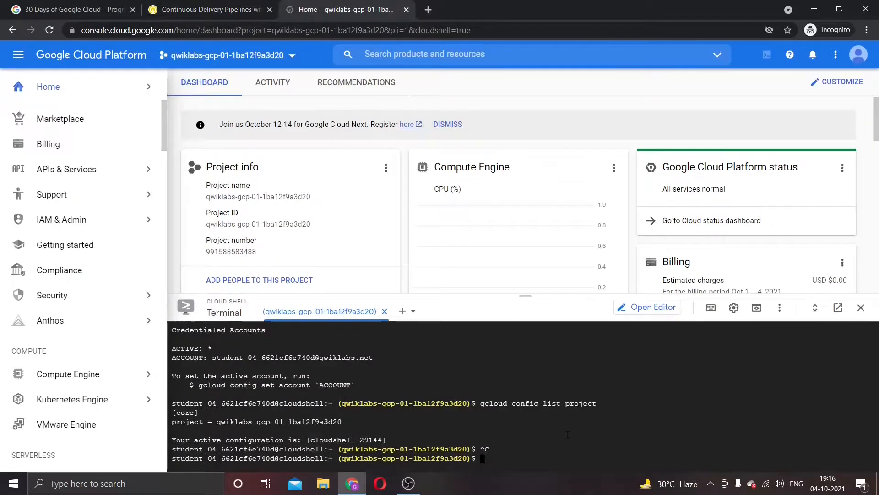
{"action": "key", "text": "ctrl+v"}
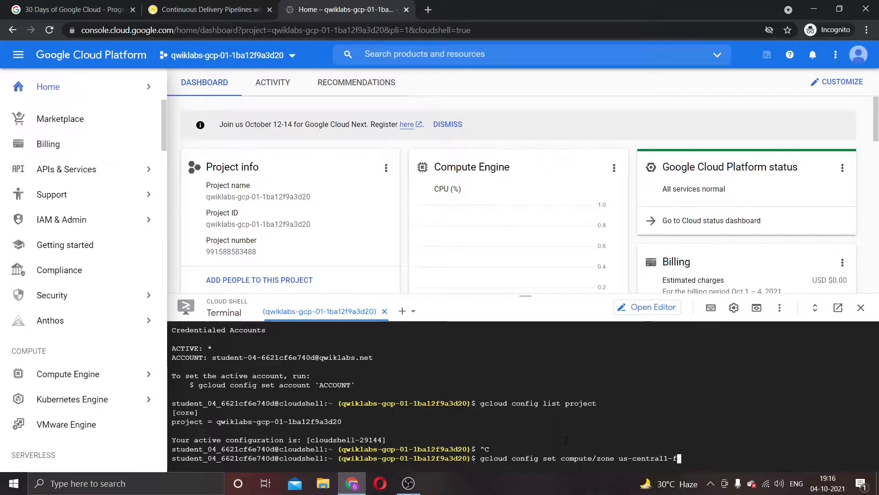
{"action": "key", "text": "Return"}
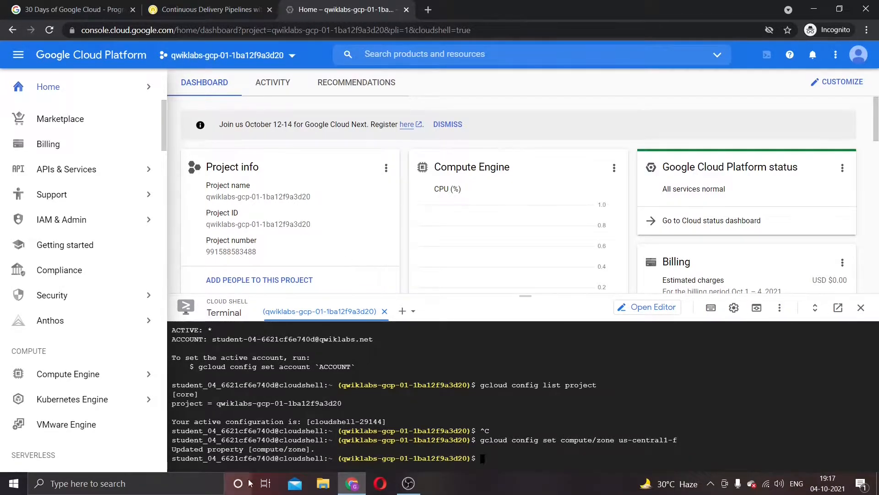
- Copy the cluster creation command from the lab and run it in Cloud Shell to create spinnaker-tutorial with machine type n1-standard-2
{"action": "key", "text": "ctrl+shift+Tab"}
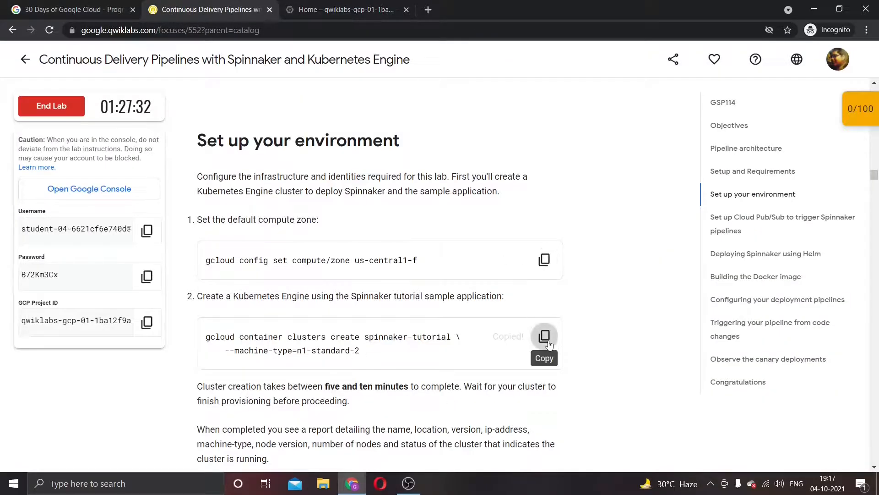
{"action": "left_click", "coordinate": [544, 335]}
{"action": "left_click", "coordinate": [333, 5]}
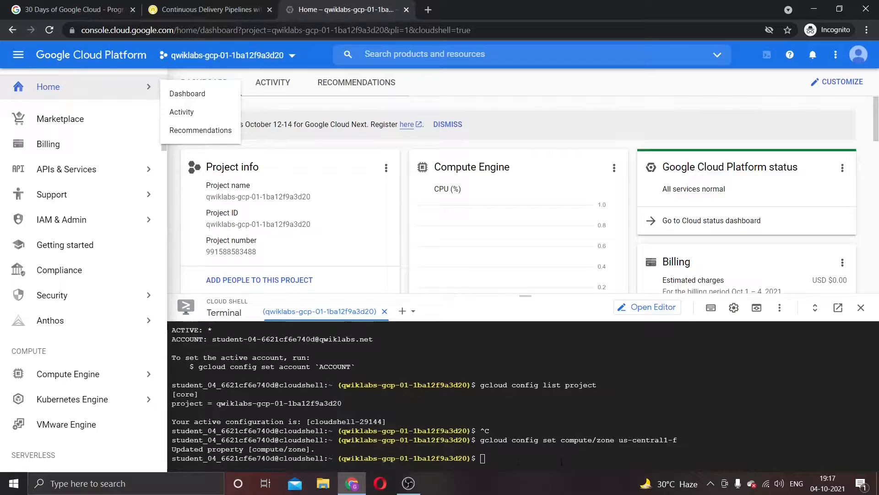
{"action": "key", "text": "ctrl+v"}
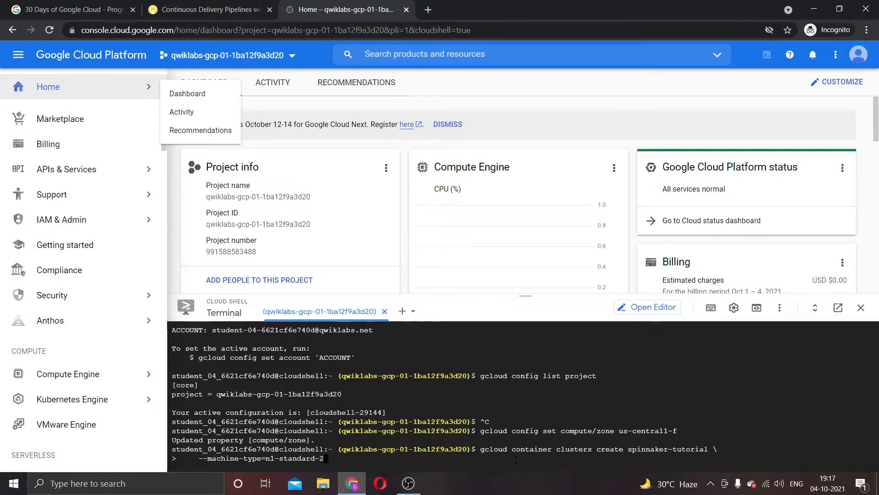
{"action": "key", "text": "Return"}
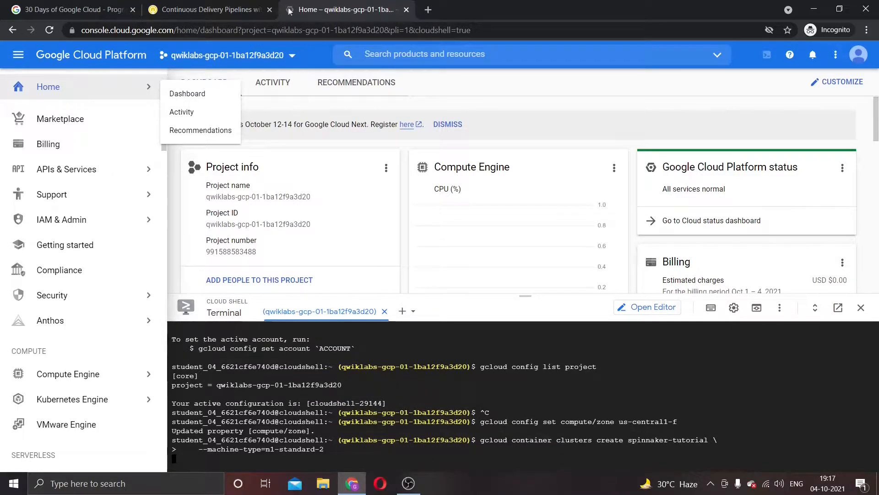
- Check the cluster creation's progress in Cloud Shell and review the lab's note on how long cluster creation takes
{"action": "left_click", "coordinate": [239, 5]}
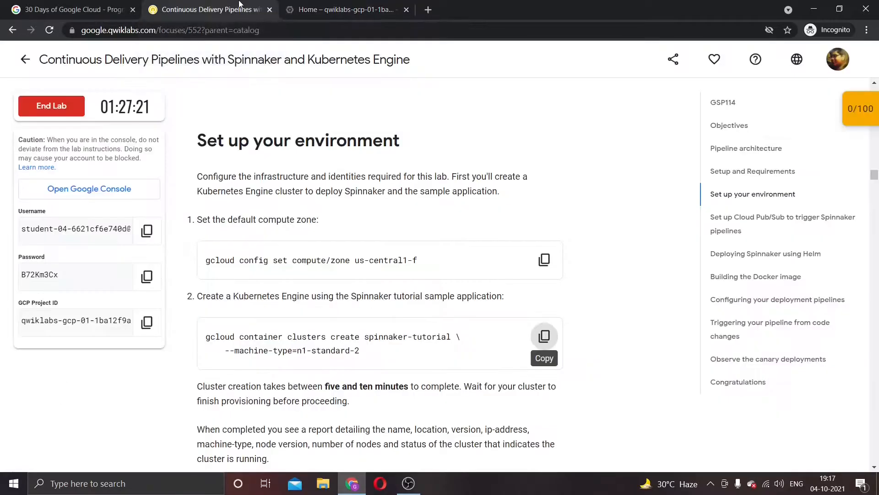
{"action": "scroll", "coordinate": [343, 286], "scroll_direction": "down", "scroll_amount": 10}
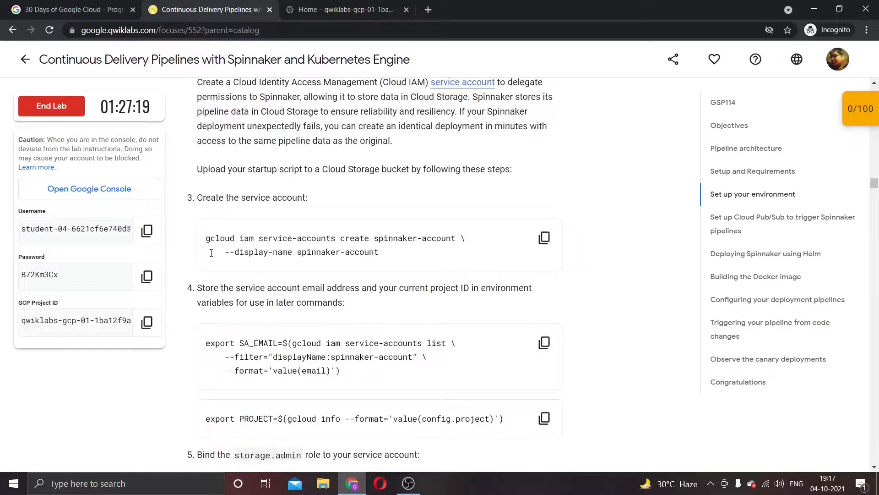
{"action": "left_click", "coordinate": [544, 237]}
{"action": "left_click", "coordinate": [357, 9]}
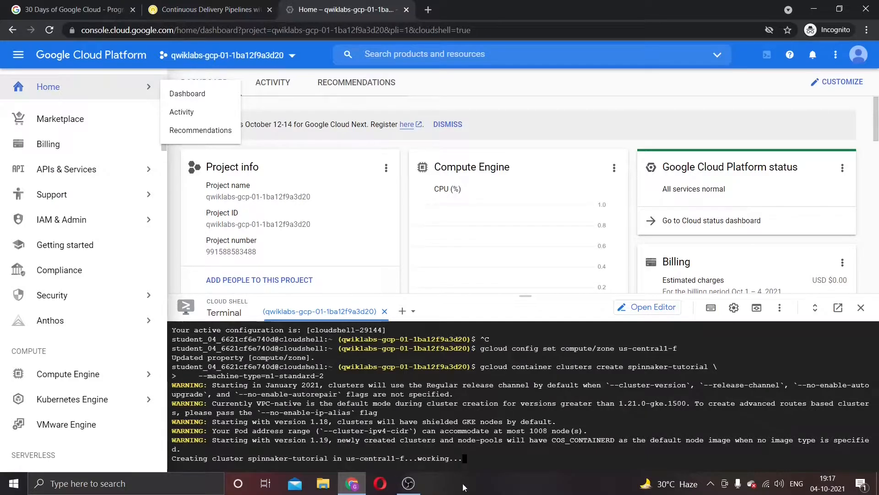
{"action": "left_click", "coordinate": [209, 9]}
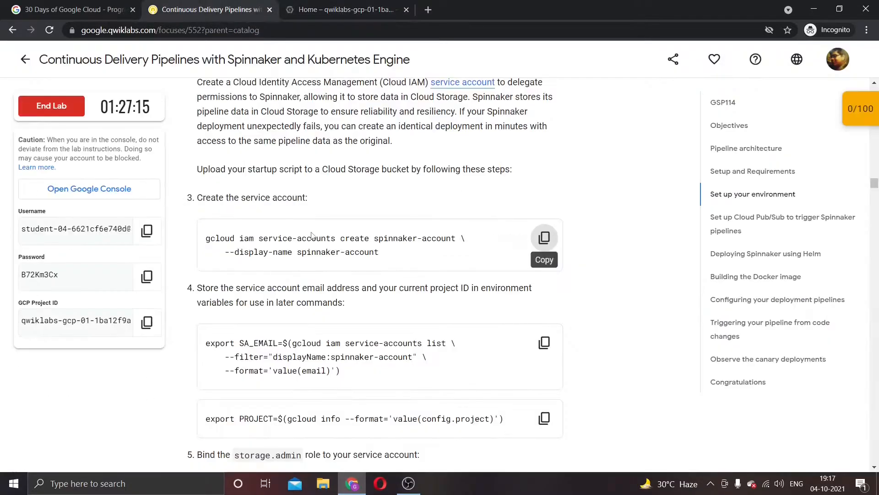
{"action": "scroll", "coordinate": [312, 234], "scroll_direction": "up", "scroll_amount": 6}
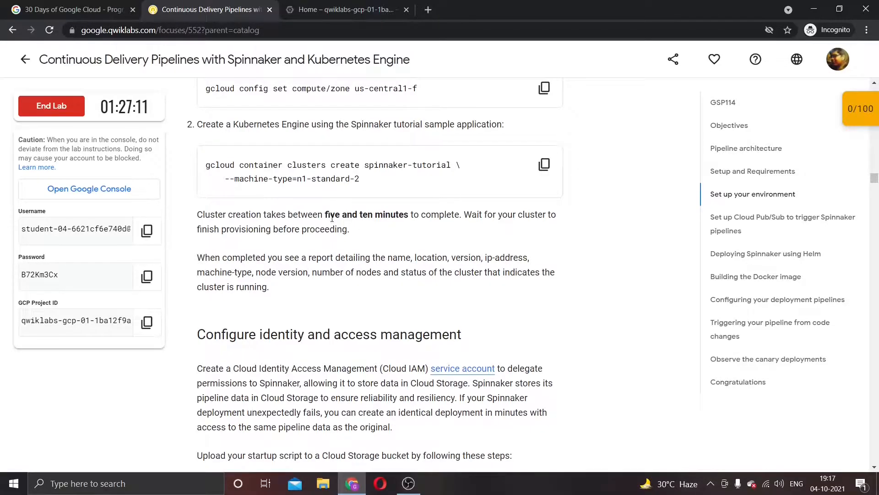
{"action": "left_click_drag", "start_coordinate": [326, 219], "coordinate": [409, 229]}
{"action": "left_click", "coordinate": [405, 228]}
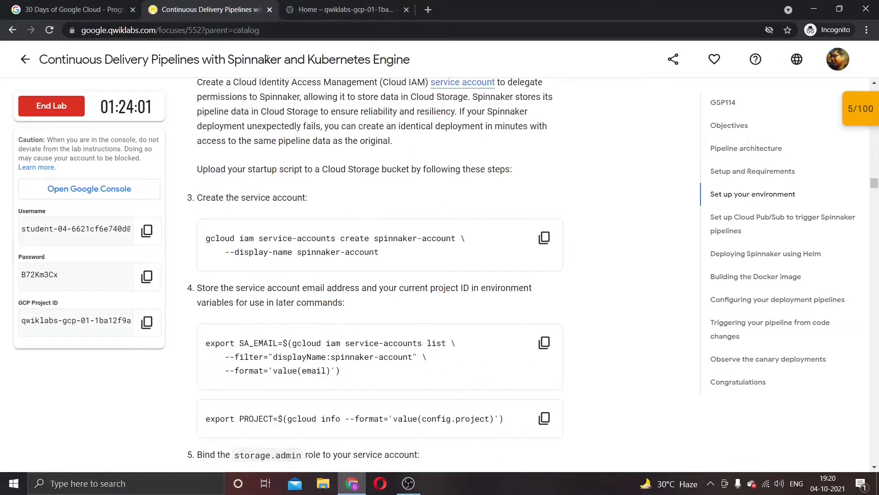
- Once the cluster is ready, copy the lab's service account command and run it in Cloud Shell to create spinnaker-account with that display name
{"action": "left_click", "coordinate": [344, 9]}
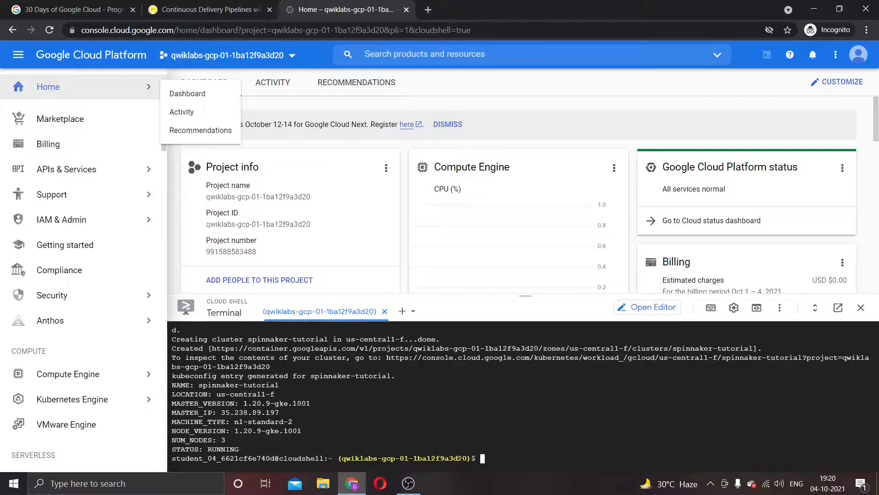
{"action": "left_click", "coordinate": [210, 9]}
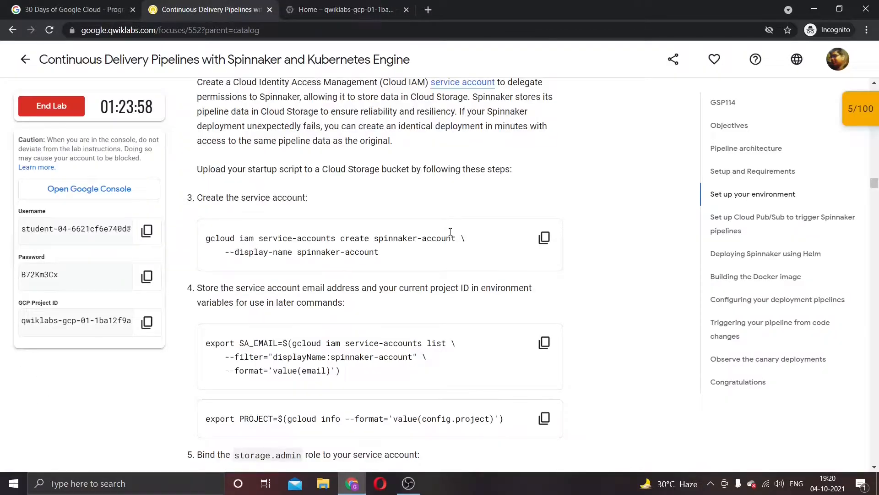
{"action": "left_click", "coordinate": [544, 237]}
{"action": "left_click", "coordinate": [343, 9]}
{"action": "key", "text": "ctrl+v"}
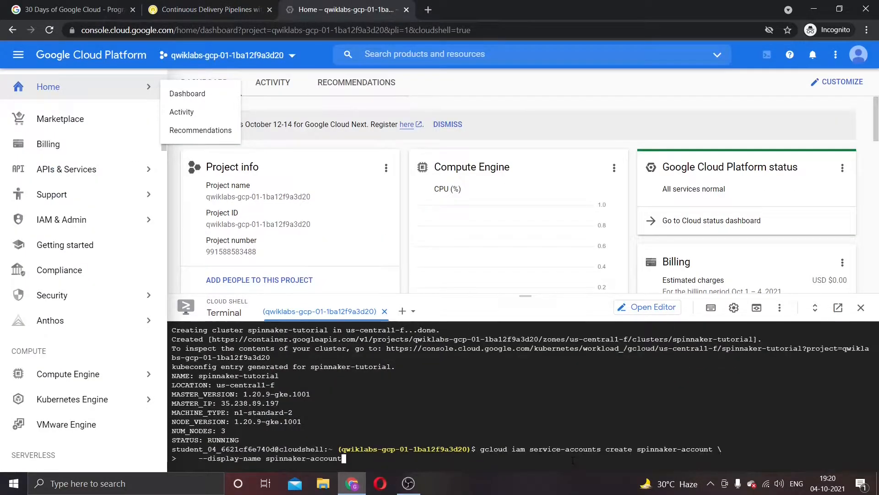
{"action": "key", "text": "Return"}
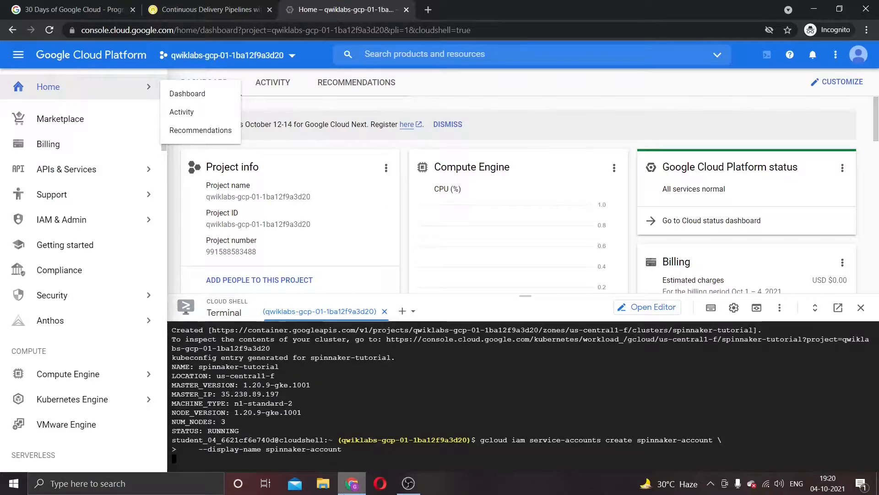
- Copy the SA_EMAIL export command from the lab and run it to store the spinnaker-account email address in that variable
{"action": "left_click", "coordinate": [208, 4]}
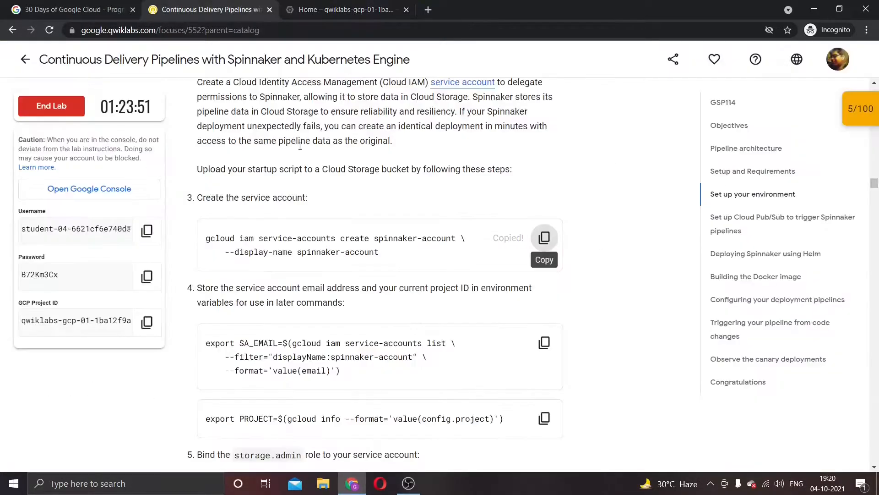
{"action": "left_click", "coordinate": [544, 342]}
{"action": "left_click", "coordinate": [348, 10]}
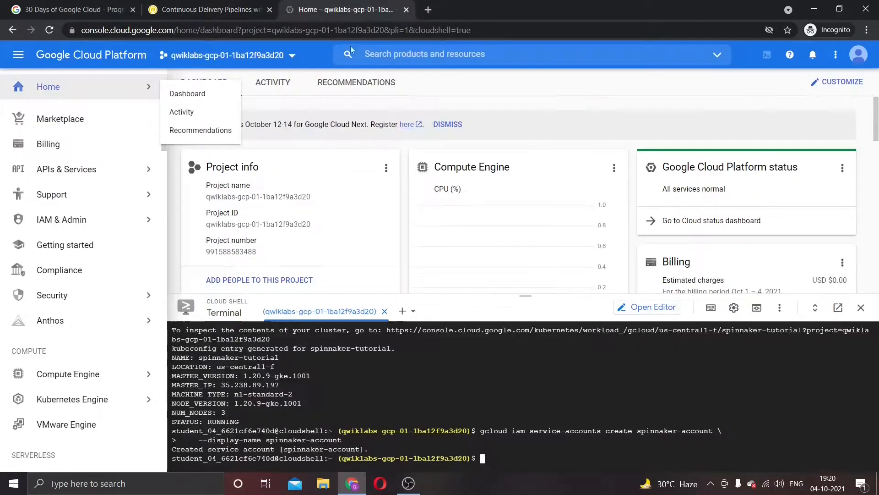
{"action": "key", "text": "ctrl+v"}
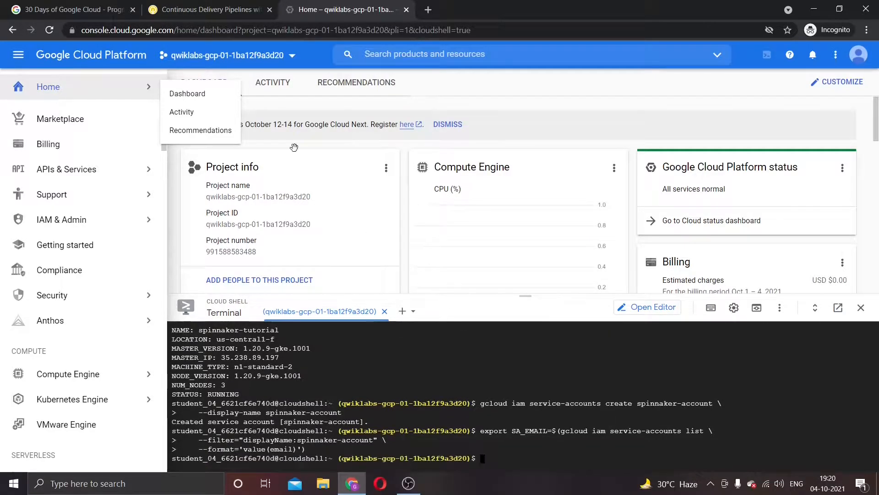
- Copy the PROJECT export command from the lab and run it in Cloud Shell to store the current project ID
{"action": "left_click", "coordinate": [245, 5]}
{"action": "scroll", "coordinate": [223, 324], "scroll_direction": "down", "scroll_amount": 2}
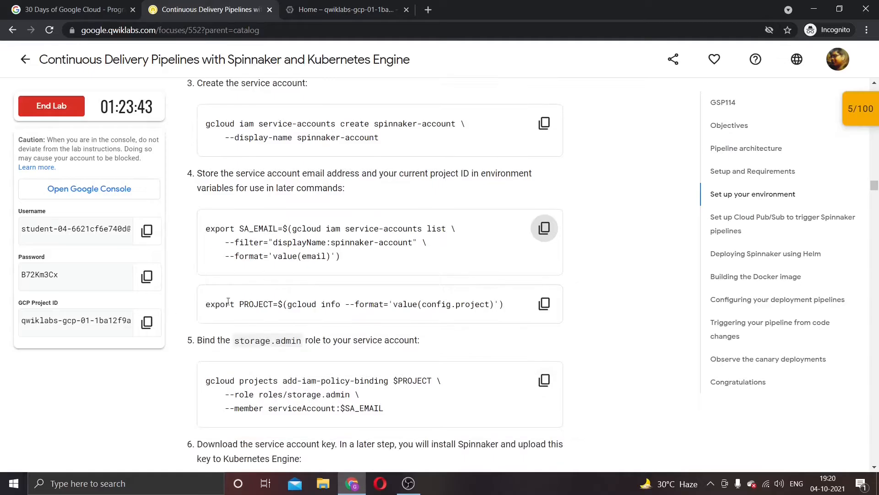
{"action": "left_click", "coordinate": [544, 304]}
{"action": "left_click", "coordinate": [344, 9]}
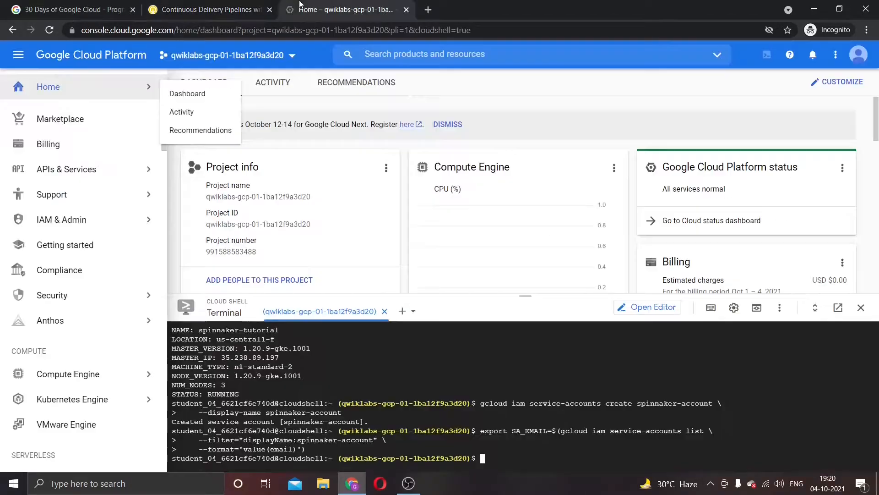
{"action": "key", "text": "ctrl+v"}
{"action": "key", "text": "Return"}
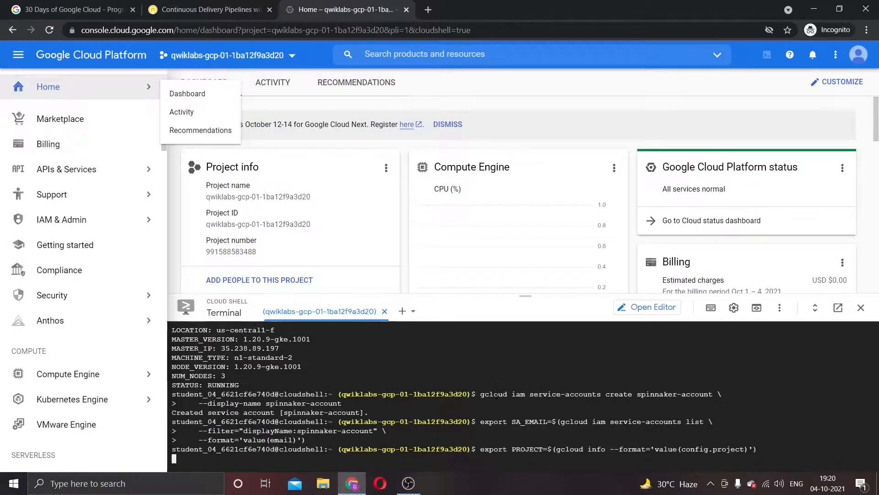
- Copy the gcloud projects add-iam-policy-binding command from the lab and run it to bind roles/storage.admin to the service account
{"action": "left_click", "coordinate": [209, 9]}
{"action": "scroll", "coordinate": [441, 330], "scroll_direction": "down", "scroll_amount": 2}
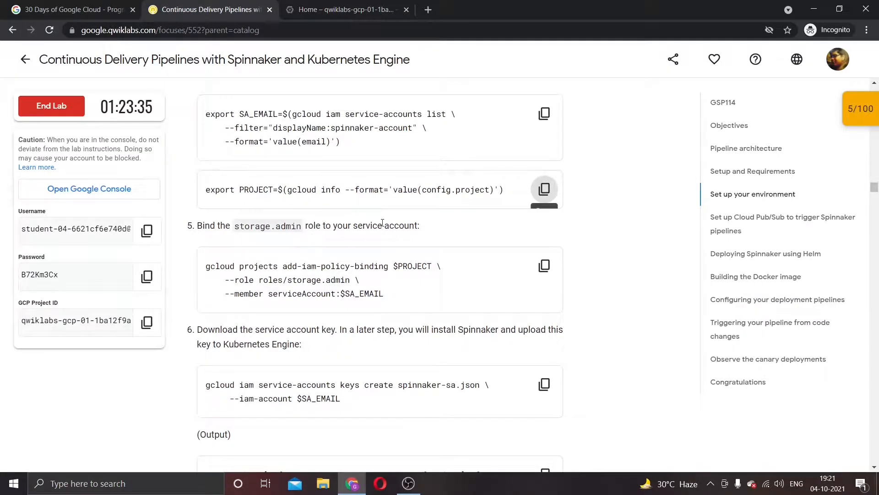
{"action": "left_click", "coordinate": [544, 266]}
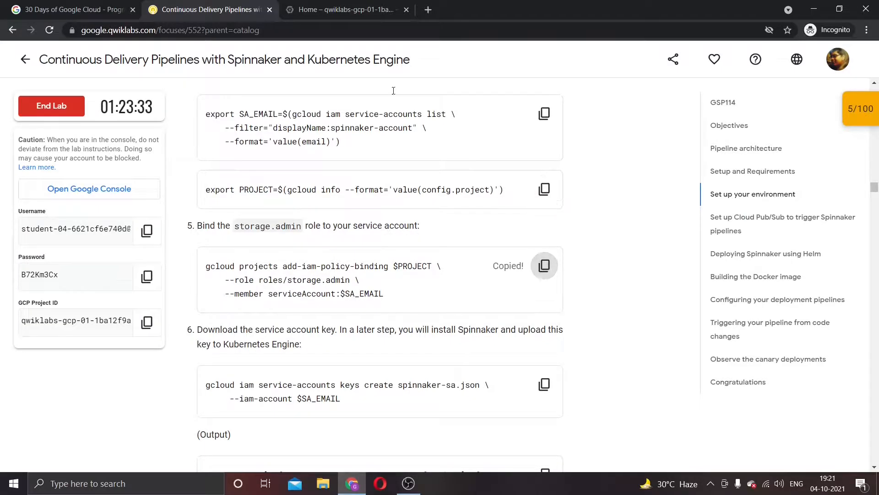
{"action": "left_click", "coordinate": [344, 9]}
{"action": "key", "text": "ctrl+v"}
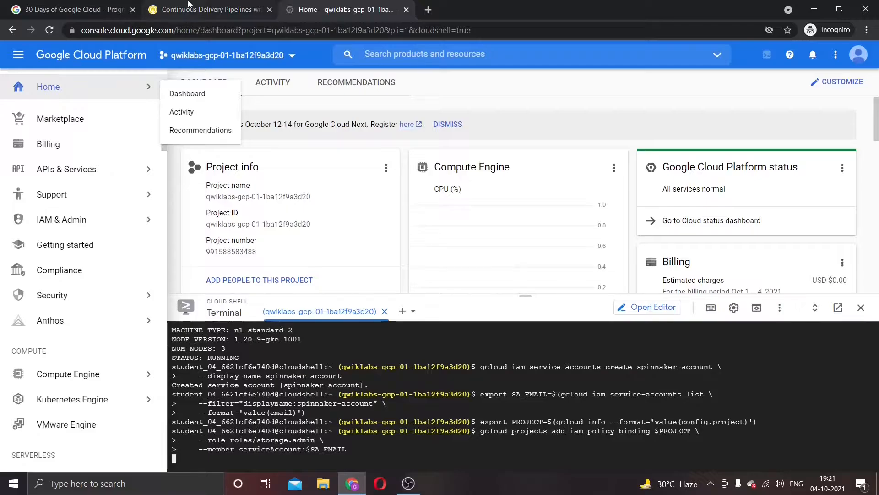
- Copy the service account key command, run it in Cloud Shell to create spinnaker-sa.json for $SA_EMAIL, and return to the lab instructions
{"action": "left_click", "coordinate": [210, 9]}
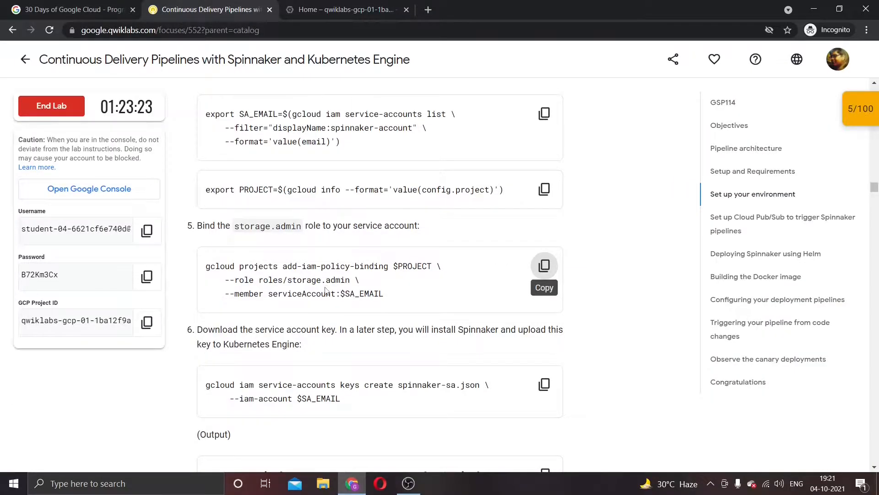
{"action": "scroll", "coordinate": [369, 293], "scroll_direction": "down", "scroll_amount": 3}
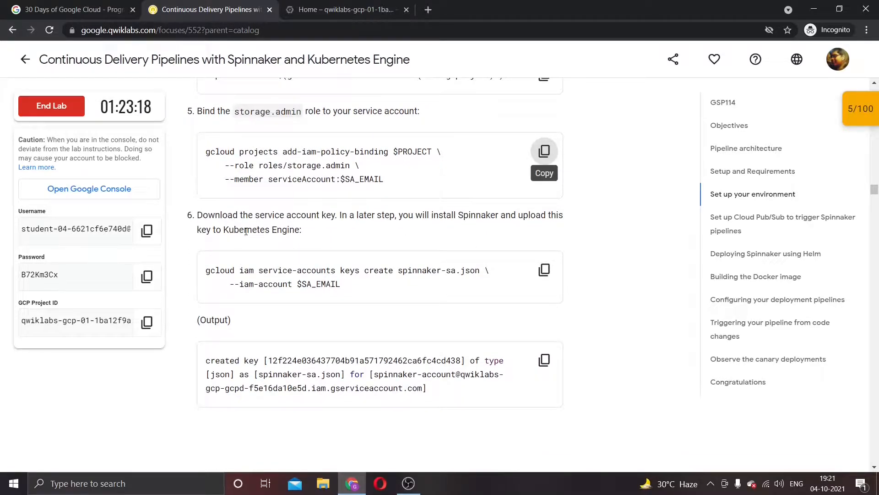
{"action": "left_click", "coordinate": [541, 278]}
{"action": "key", "text": "ctrl+Tab"}
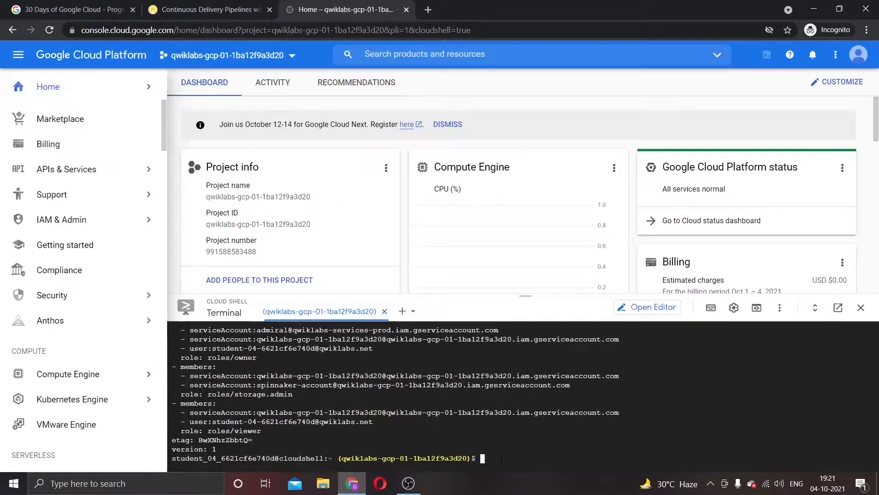
{"action": "key", "text": "ctrl+v"}
{"action": "key", "text": "Return"}
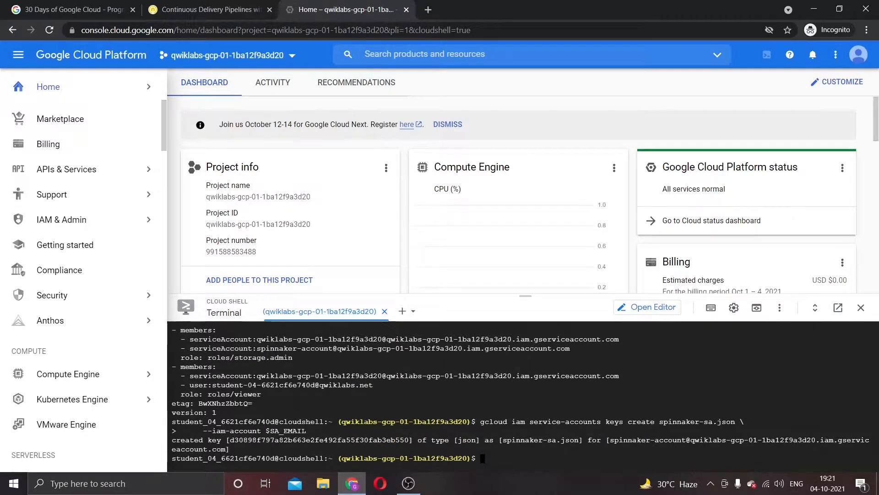
{"action": "left_click", "coordinate": [206, 9]}
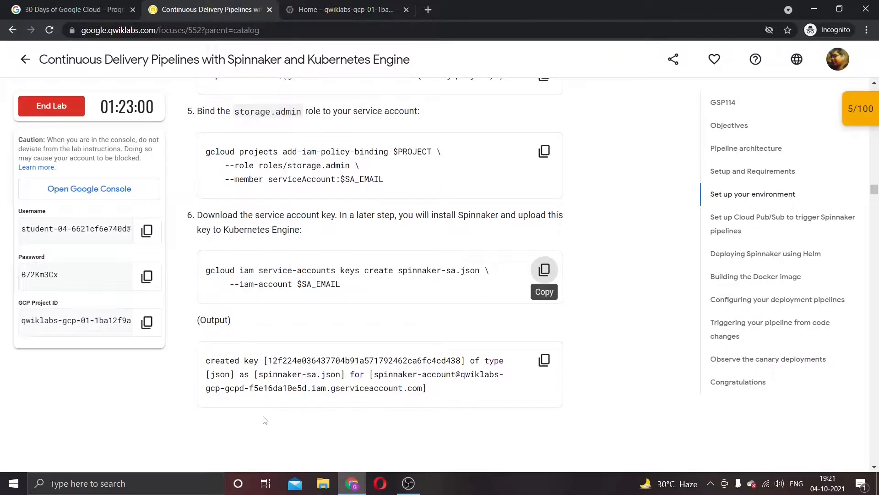
- Copy the gcloud pubsub topics create command from the lab and run it in Cloud Shell to create the projects/$PROJECT/topics/gcr topic
{"action": "scroll", "coordinate": [267, 390], "scroll_direction": "down", "scroll_amount": 3}
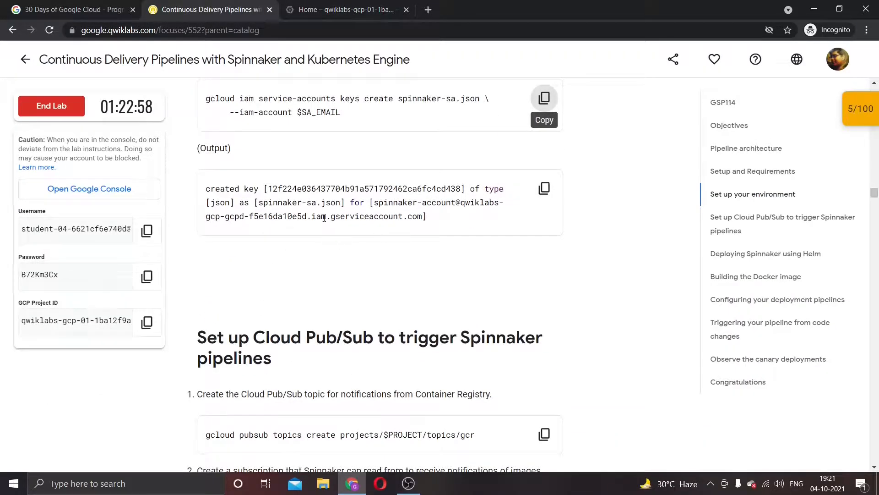
{"action": "scroll", "coordinate": [311, 362], "scroll_direction": "down", "scroll_amount": 2}
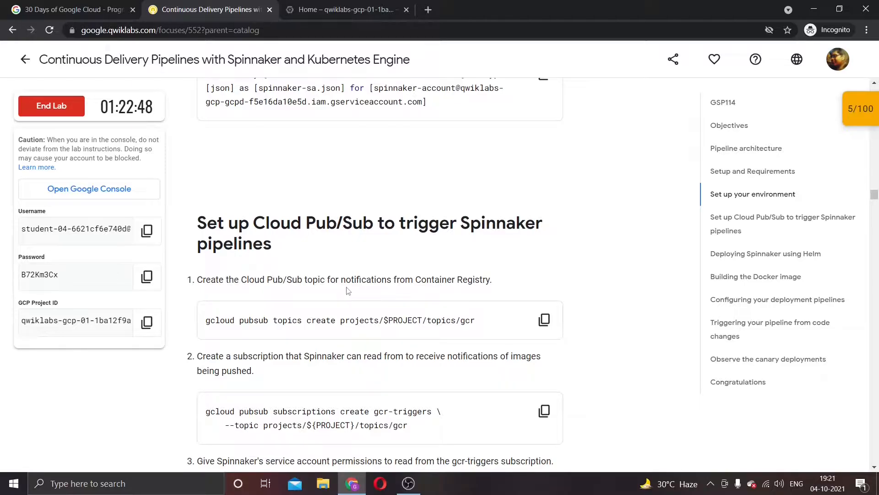
{"action": "left_click", "coordinate": [545, 324]}
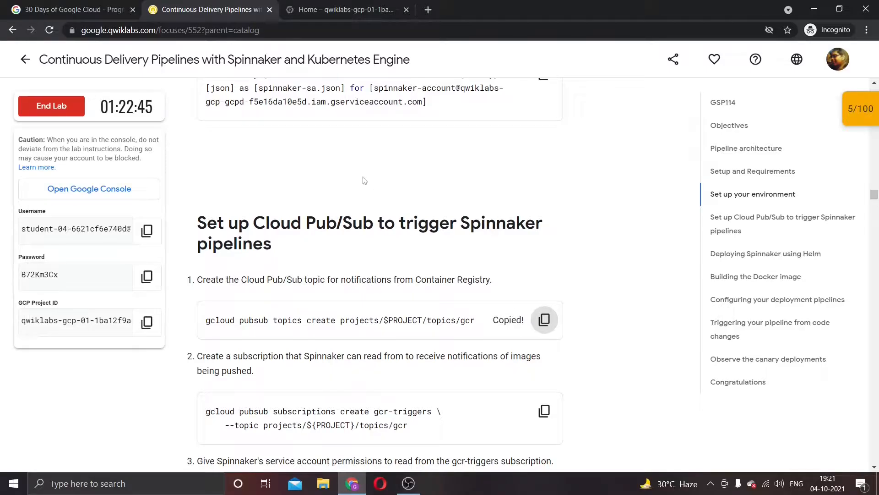
{"action": "key", "text": "ctrl+Tab"}
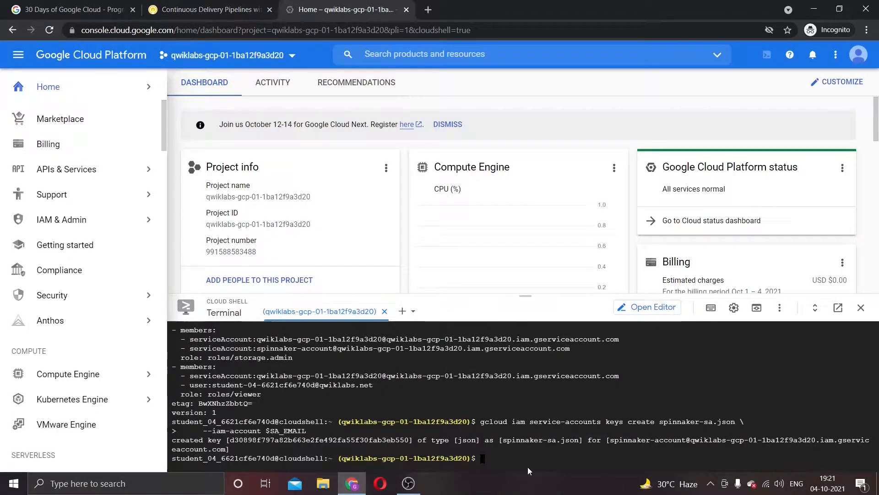
{"action": "key", "text": "ctrl+v"}
{"action": "key", "text": "Return"}
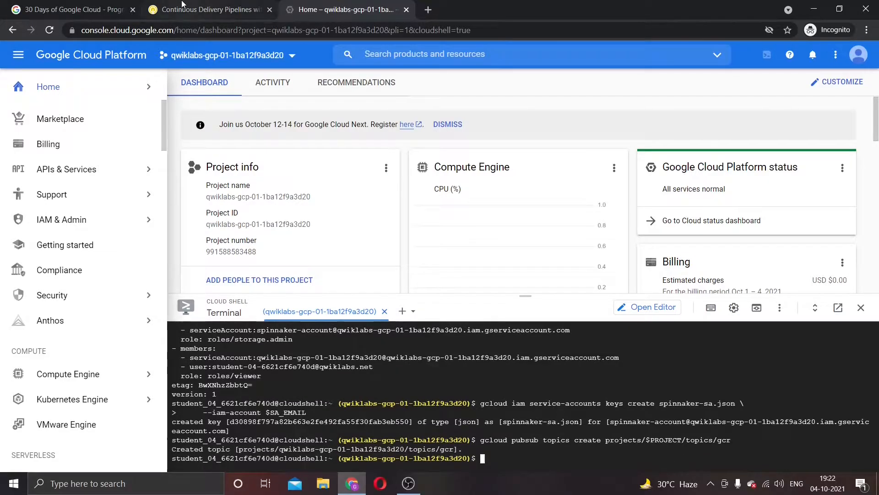
- Copy the gcloud pubsub subscriptions create command from the lab and run it in Cloud Shell to create the gcr-triggers subscription on the gcr topic
{"action": "left_click", "coordinate": [206, 9]}
{"action": "scroll", "coordinate": [454, 383], "scroll_direction": "down", "scroll_amount": 2}
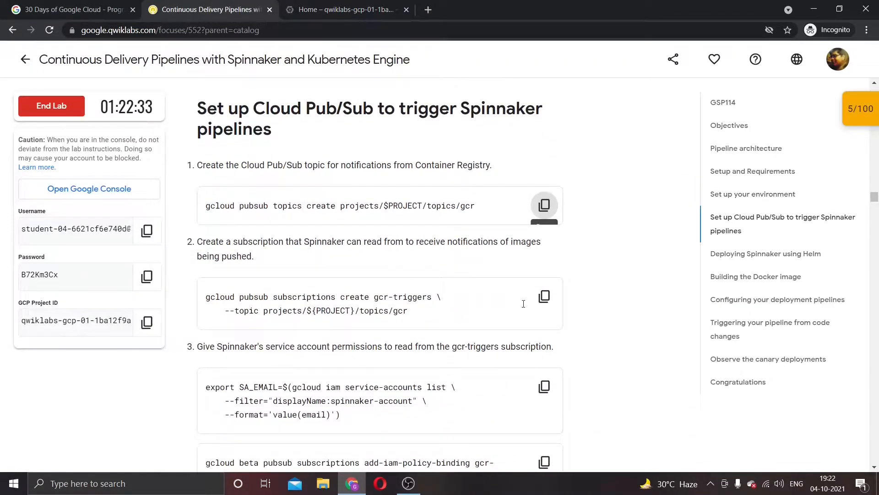
{"action": "left_click", "coordinate": [544, 296]}
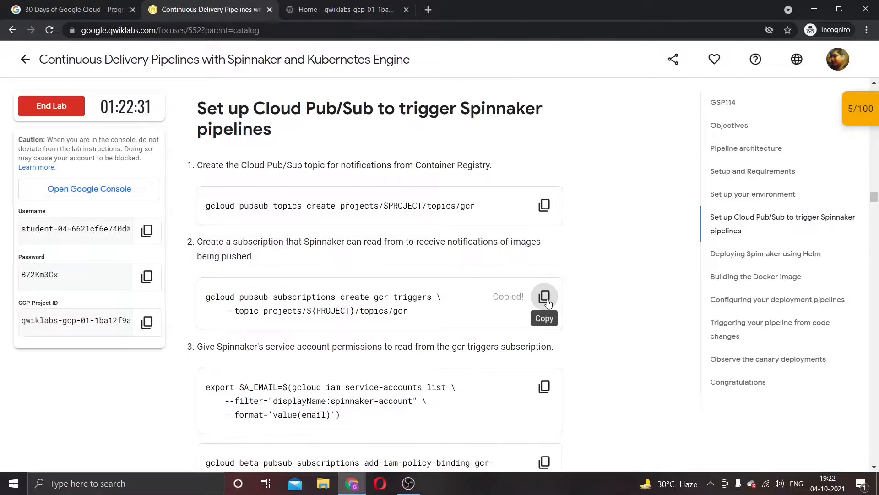
{"action": "left_click", "coordinate": [370, 5]}
{"action": "key", "text": "ctrl+v"}
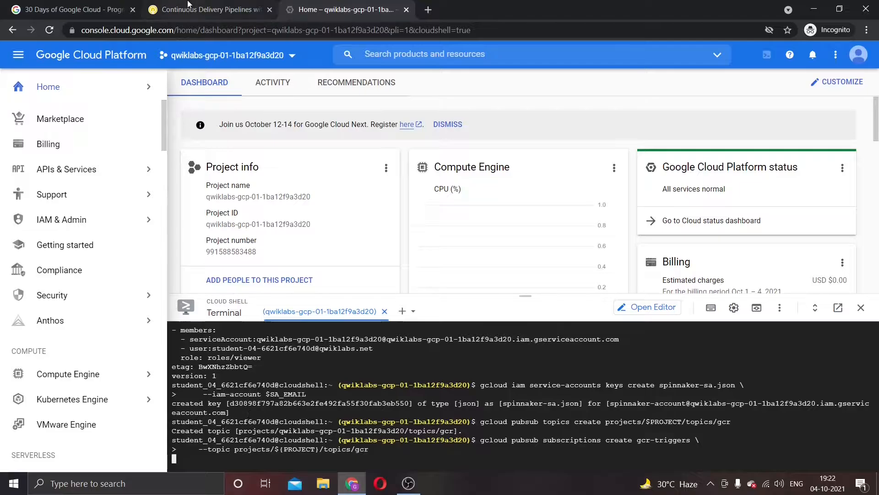
- Copy the SA_EMAIL export command from the Pub/Sub section and run it in Cloud Shell, filtering service accounts by displayName:spinnaker-account
{"action": "left_click", "coordinate": [206, 9]}
{"action": "scroll", "coordinate": [440, 311], "scroll_direction": "down", "scroll_amount": 4}
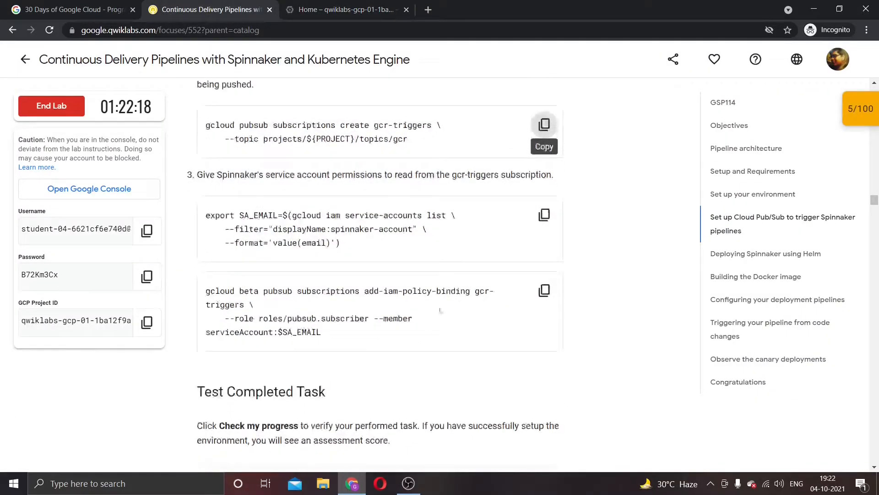
{"action": "left_click", "coordinate": [544, 215]}
{"action": "key", "text": "ctrl+Tab"}
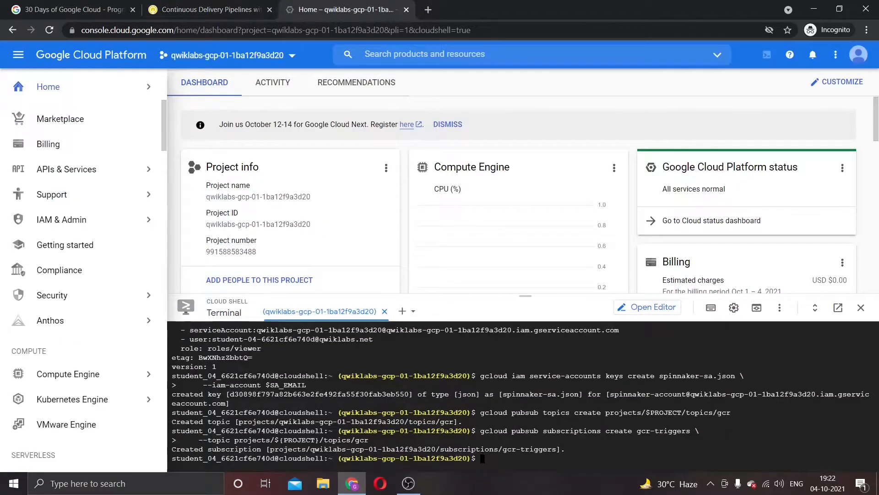
{"action": "key", "text": "ctrl+v"}
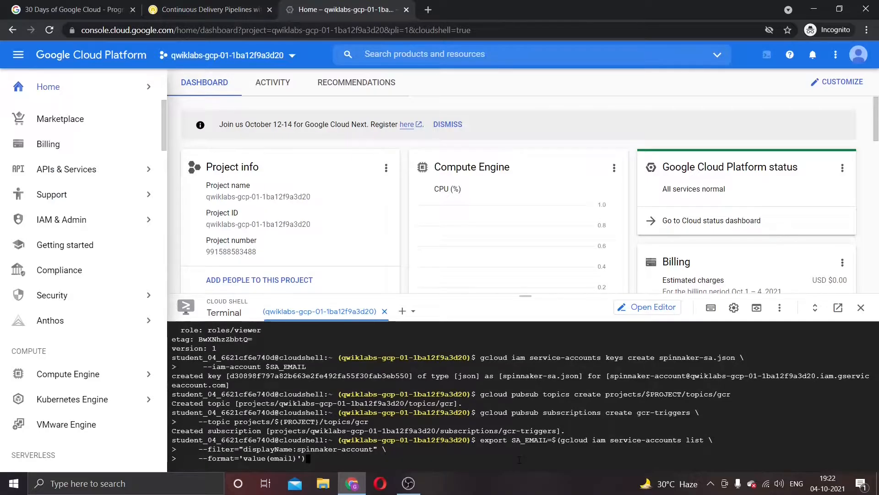
{"action": "key", "text": "Return"}
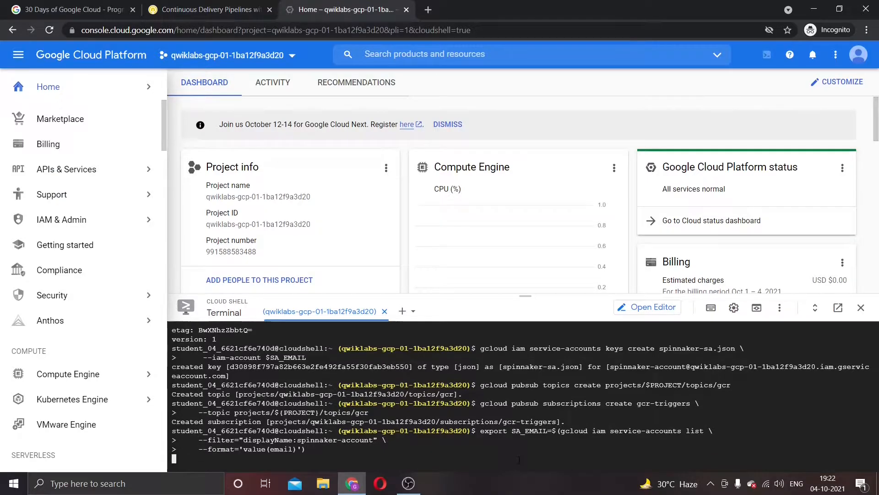
- Copy the gcloud beta pubsub add-iam-policy-binding command and run it to grant $SA_EMAIL roles/pubsub.subscriber on the gcr-triggers subscription
{"action": "left_click", "coordinate": [158, 4]}
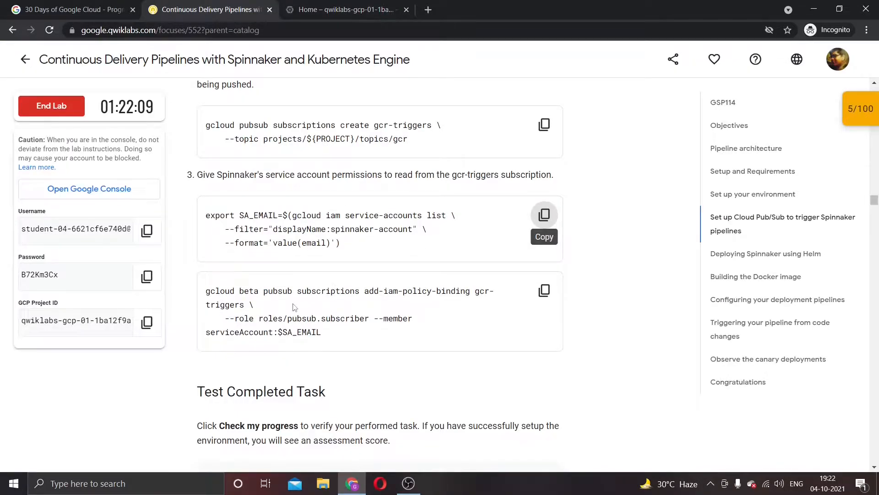
{"action": "scroll", "coordinate": [291, 259], "scroll_direction": "up", "scroll_amount": 1}
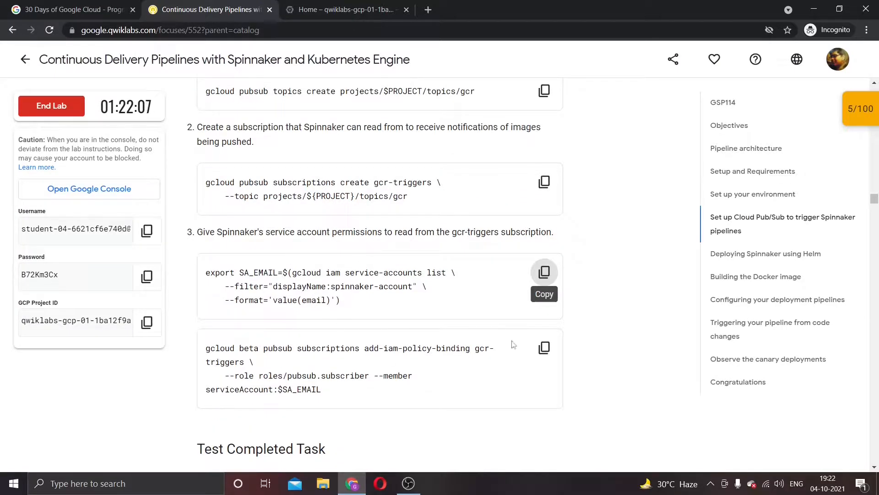
{"action": "left_click", "coordinate": [544, 348]}
{"action": "scroll", "coordinate": [527, 320], "scroll_direction": "down", "scroll_amount": 1}
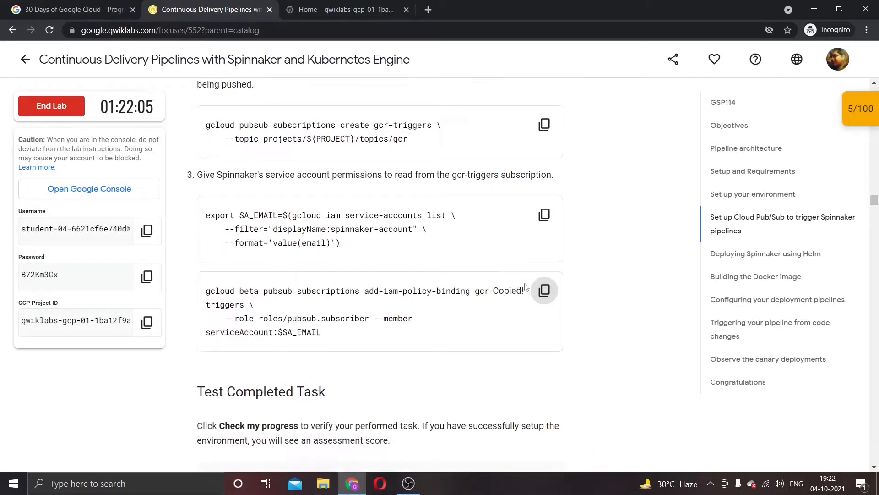
{"action": "left_click", "coordinate": [321, 10]}
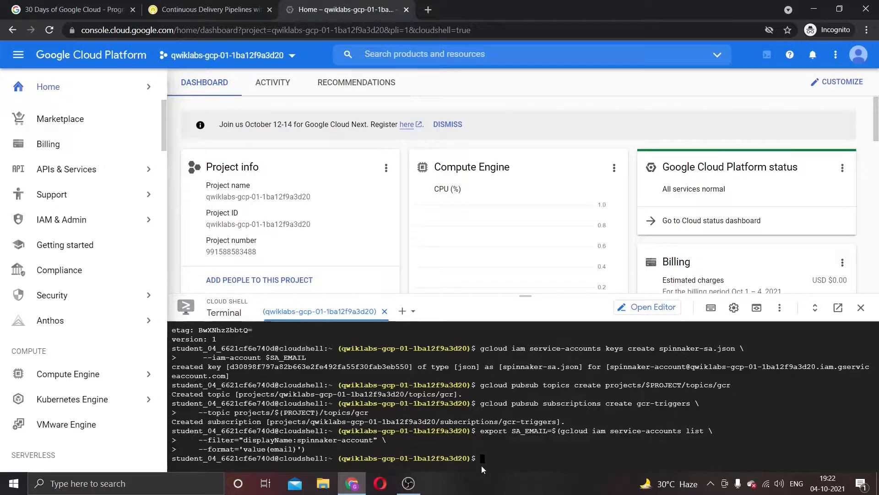
{"action": "key", "text": "ctrl+v"}
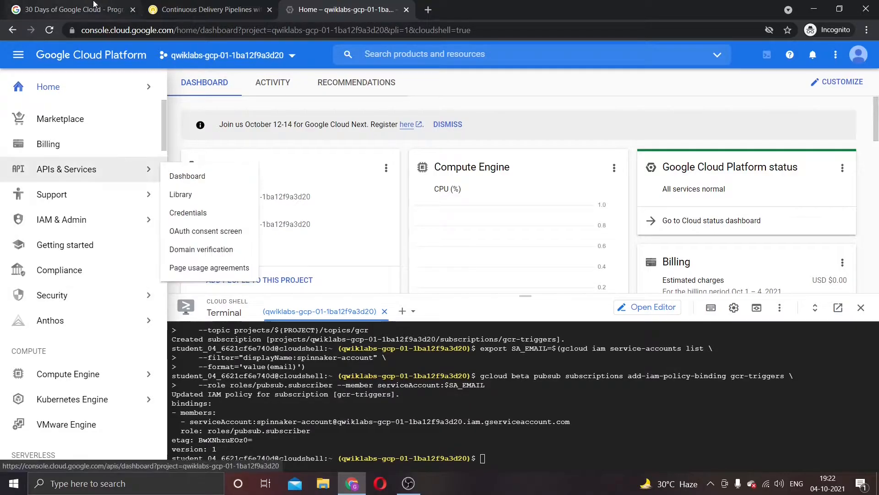
- Return to the lab instructions and check the progress of the Set up your environment task, repeating the check once
{"action": "left_click", "coordinate": [167, 5]}
{"action": "scroll", "coordinate": [429, 383], "scroll_direction": "down", "scroll_amount": 3}
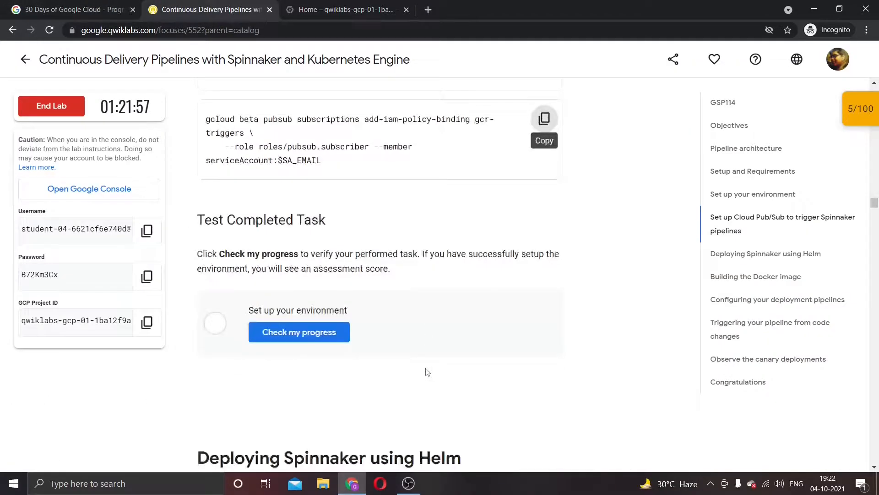
{"action": "left_click", "coordinate": [305, 330]}
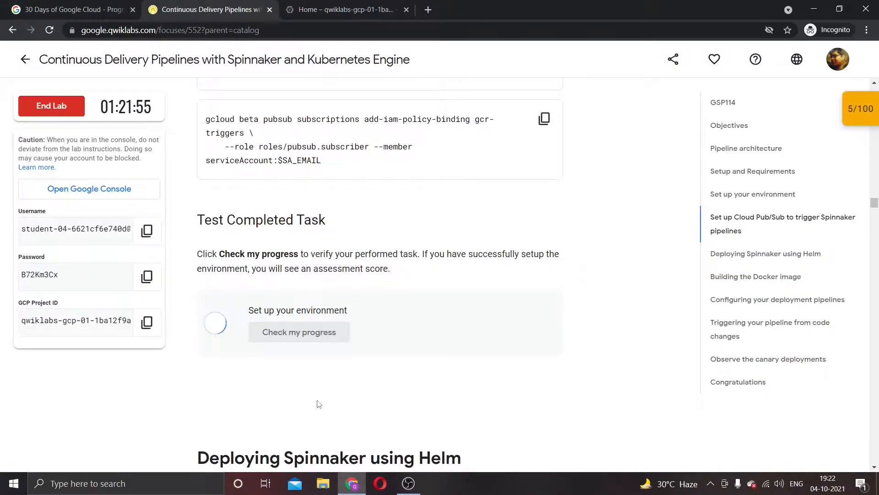
{"action": "scroll", "coordinate": [319, 403], "scroll_direction": "down", "scroll_amount": 1}
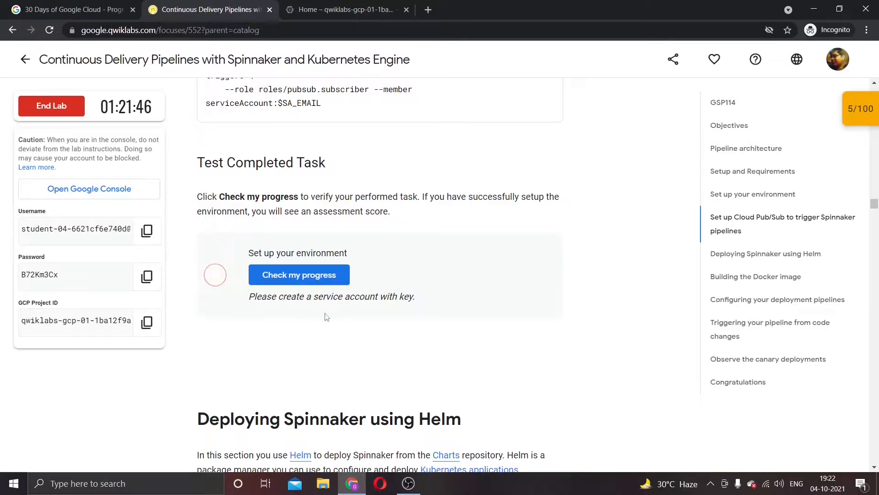
{"action": "left_click", "coordinate": [315, 277]}
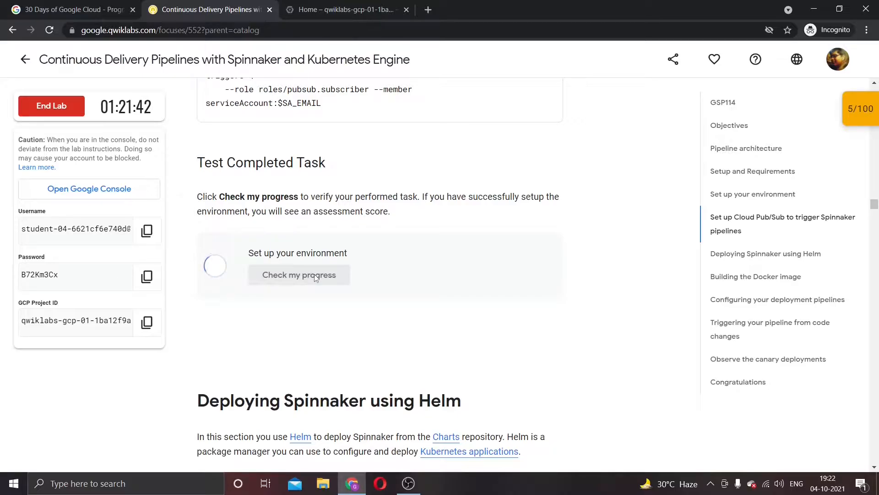
{"action": "scroll", "coordinate": [316, 293], "scroll_direction": "up", "scroll_amount": 1}
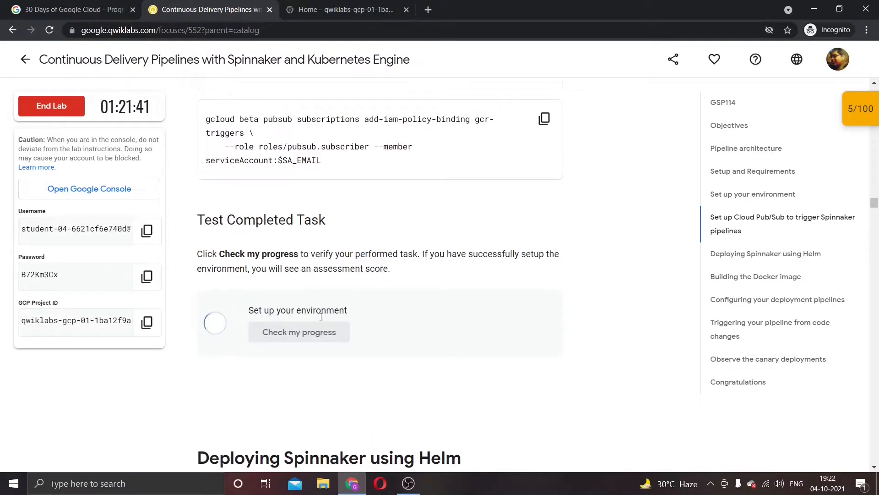
- Recheck the Set up your environment task from the lab's Checkpoints list, dismiss the resulting alert, and collapse the list
{"action": "left_click", "coordinate": [863, 120]}
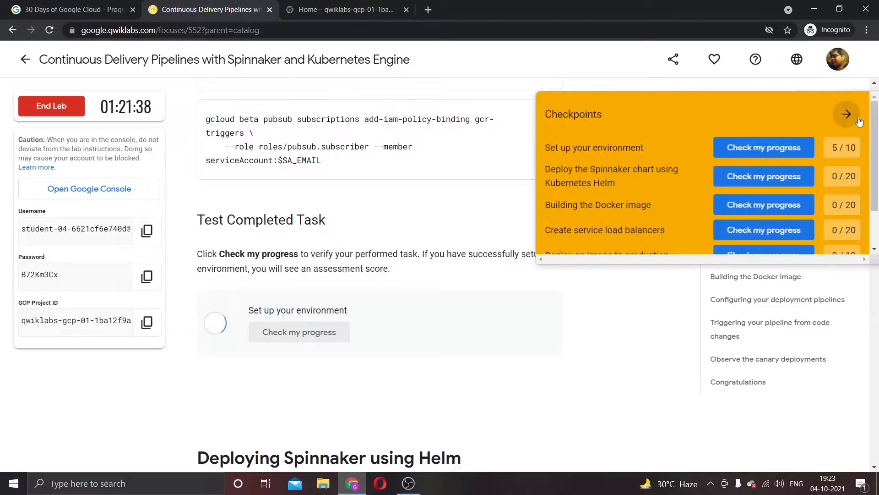
{"action": "left_click", "coordinate": [760, 178]}
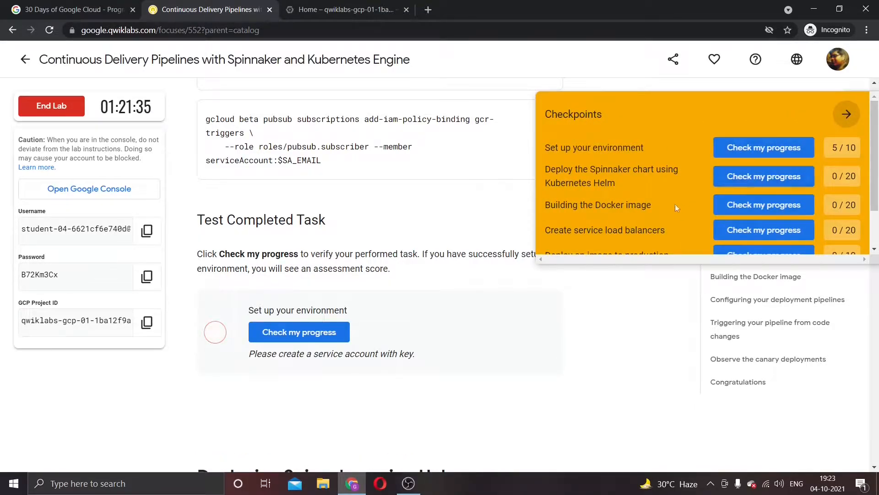
{"action": "left_click", "coordinate": [738, 148]}
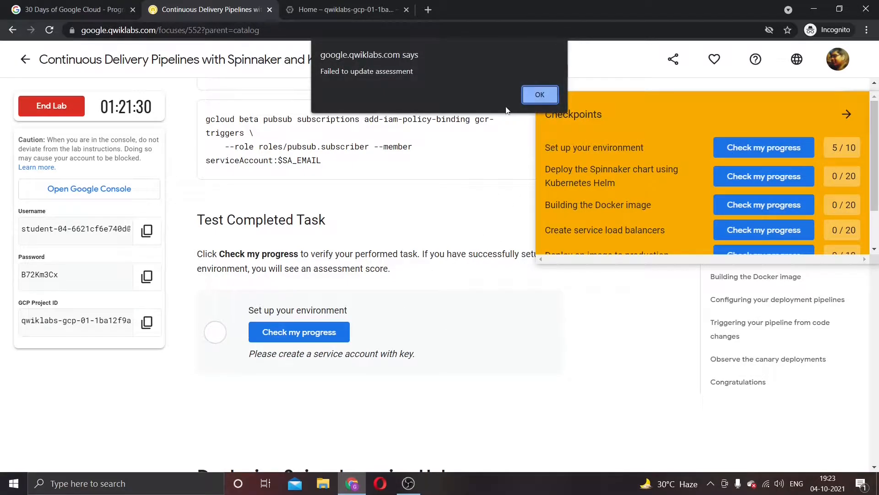
{"action": "left_click", "coordinate": [540, 94]}
{"action": "left_click", "coordinate": [846, 114]}
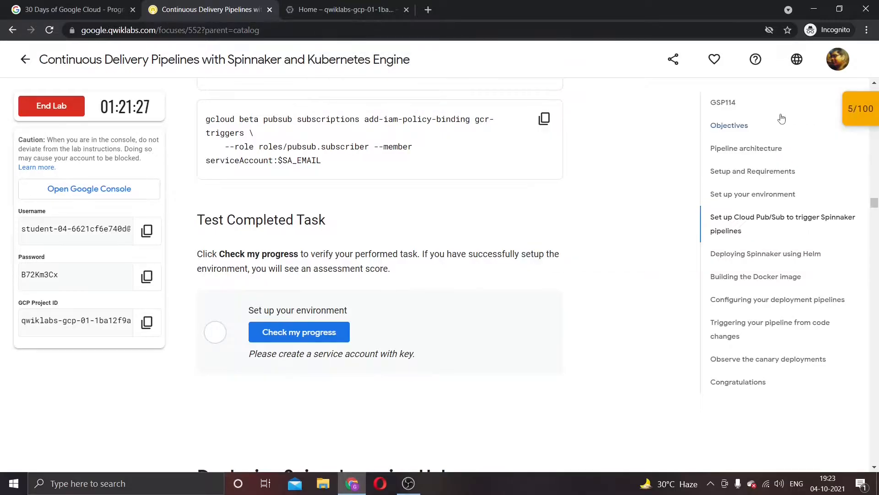
- Review the lab's Pub/Sub commands and the earlier role binding and service account key instructions for anything missed
{"action": "scroll", "coordinate": [648, 181], "scroll_direction": "up", "scroll_amount": 2}
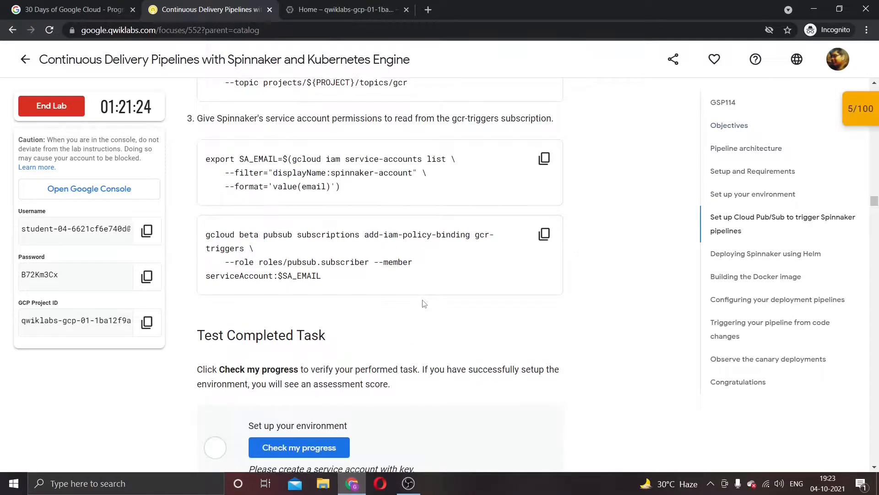
{"action": "scroll", "coordinate": [424, 304], "scroll_direction": "up", "scroll_amount": 1}
{"action": "scroll", "coordinate": [379, 288], "scroll_direction": "up", "scroll_amount": 3}
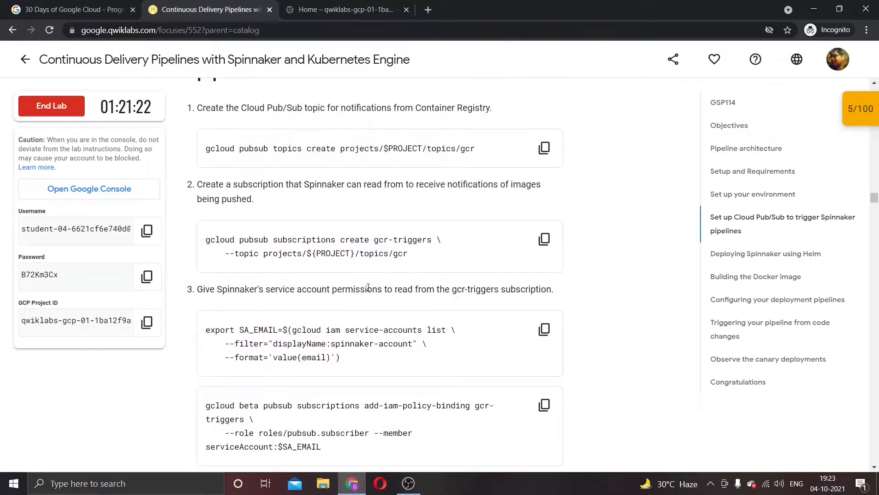
{"action": "scroll", "coordinate": [310, 180], "scroll_direction": "up", "scroll_amount": 2}
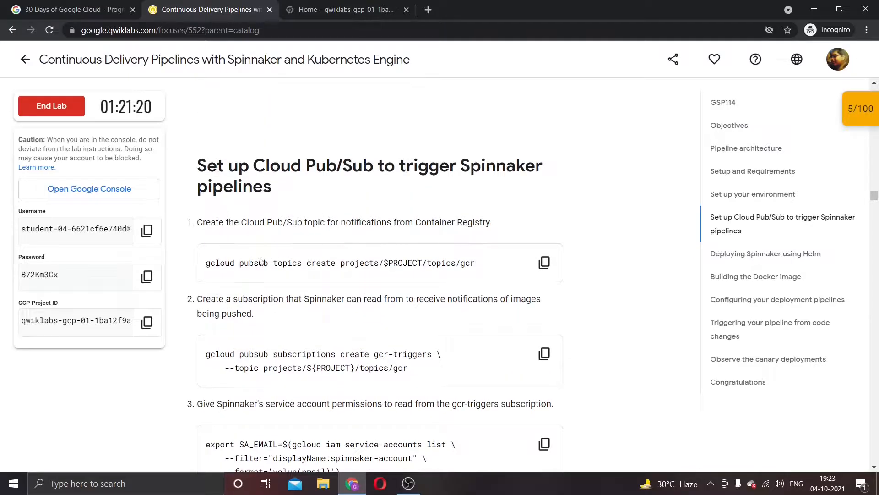
{"action": "scroll", "coordinate": [311, 334], "scroll_direction": "down", "scroll_amount": 3}
{"action": "scroll", "coordinate": [311, 332], "scroll_direction": "down", "scroll_amount": 1}
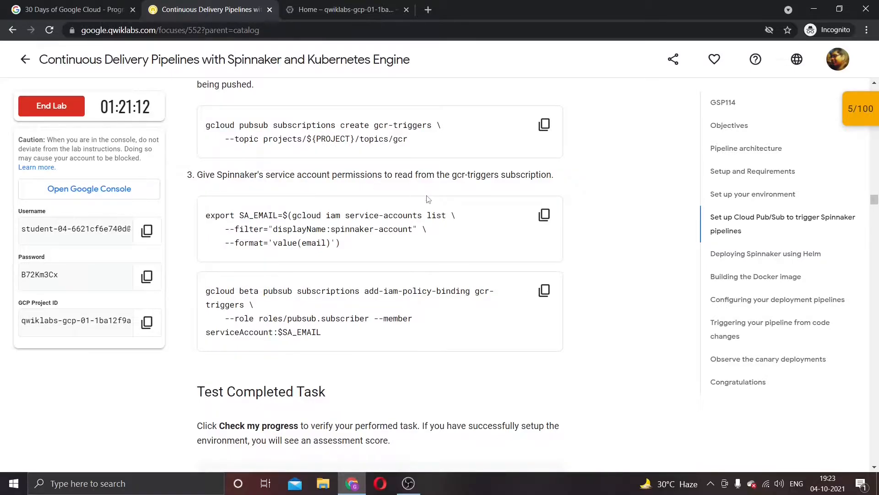
{"action": "scroll", "coordinate": [428, 200], "scroll_direction": "up", "scroll_amount": 1}
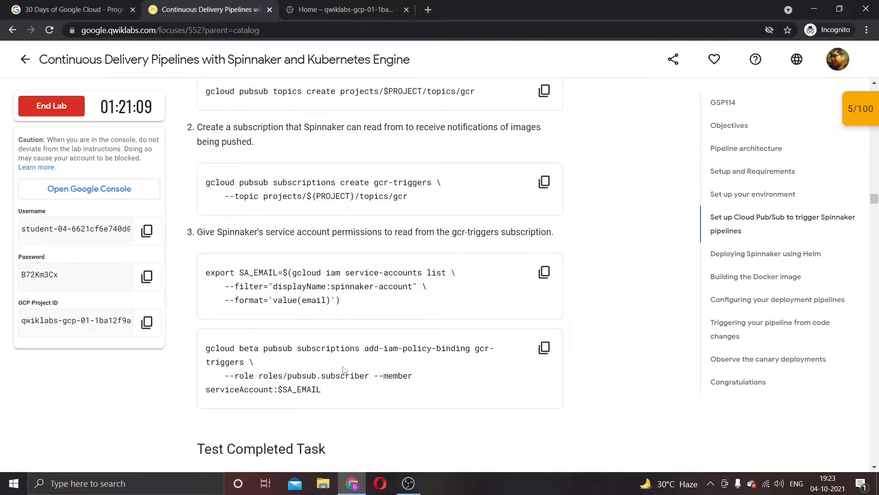
{"action": "scroll", "coordinate": [345, 370], "scroll_direction": "down", "scroll_amount": 1}
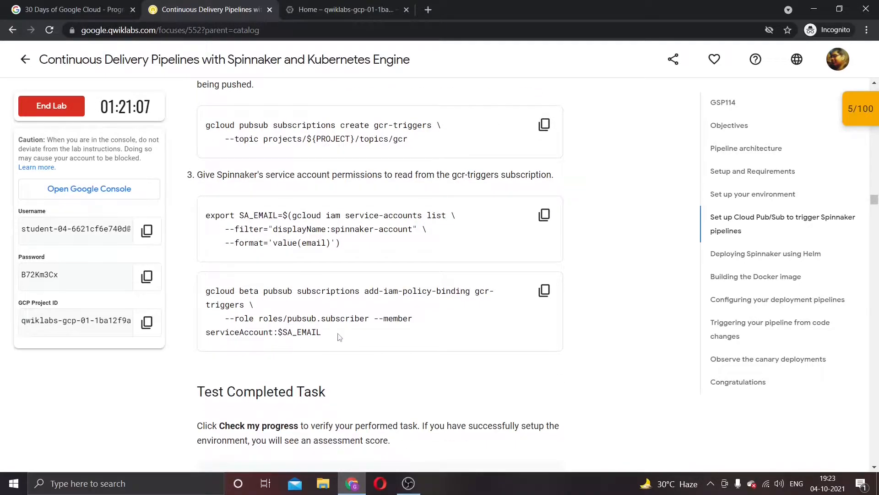
{"action": "scroll", "coordinate": [340, 338], "scroll_direction": "up", "scroll_amount": 9}
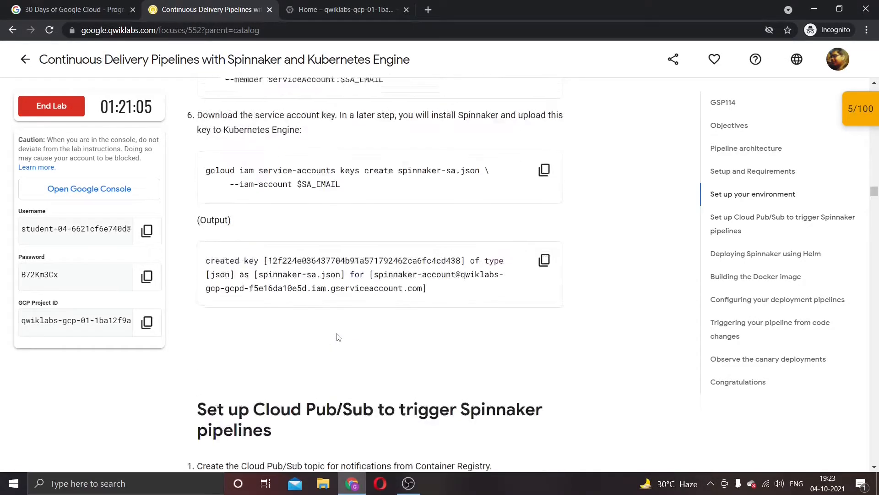
{"action": "scroll", "coordinate": [339, 337], "scroll_direction": "up", "scroll_amount": 1}
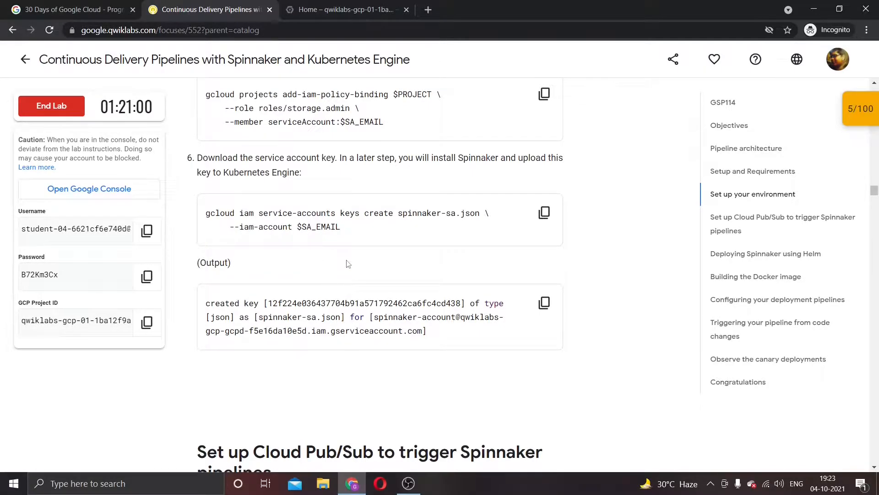
{"action": "scroll", "coordinate": [347, 266], "scroll_direction": "up", "scroll_amount": 2}
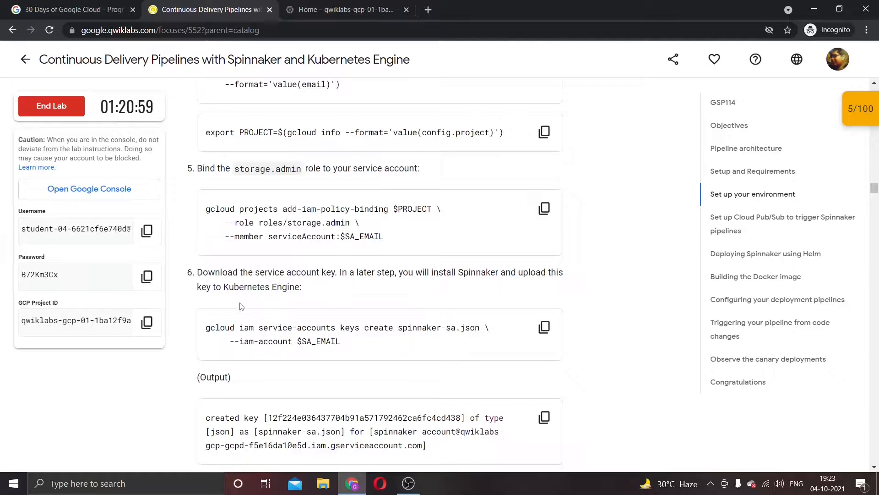
- Review the service account and role binding instructions again, and recheck the progress of the Set up your environment task
{"action": "scroll", "coordinate": [263, 252], "scroll_direction": "up", "scroll_amount": 3}
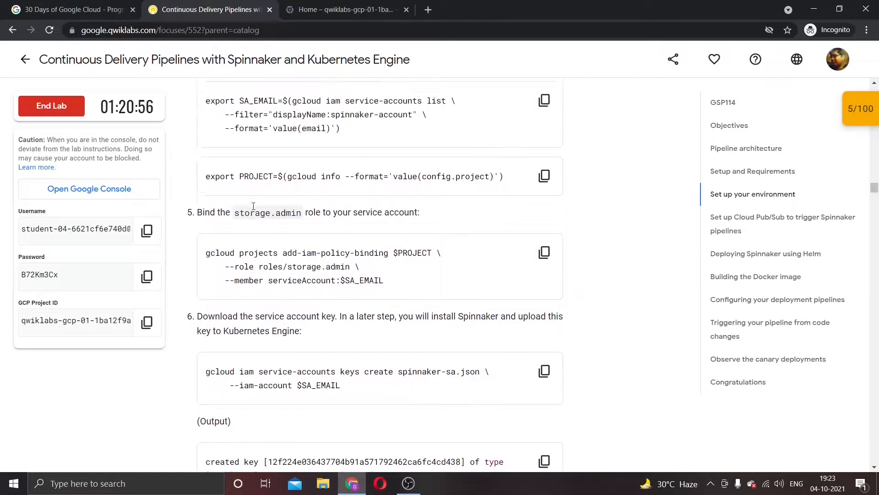
{"action": "scroll", "coordinate": [262, 251], "scroll_direction": "up", "scroll_amount": 1}
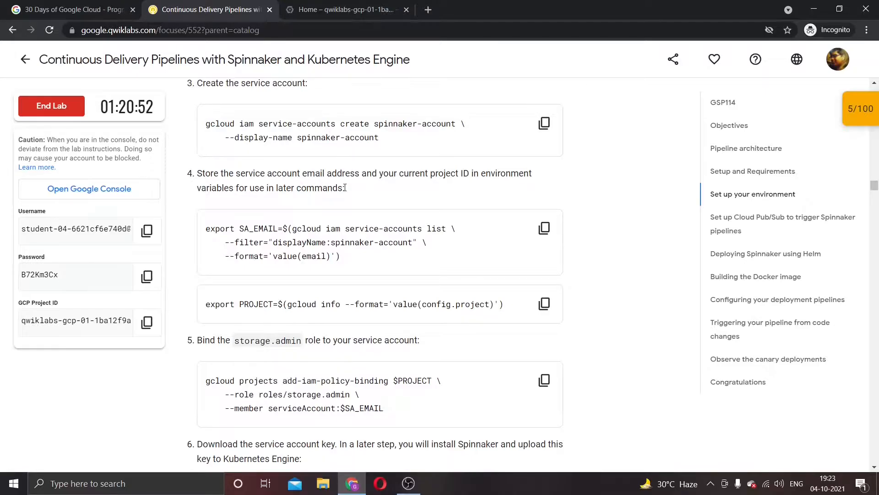
{"action": "scroll", "coordinate": [350, 192], "scroll_direction": "up", "scroll_amount": 3}
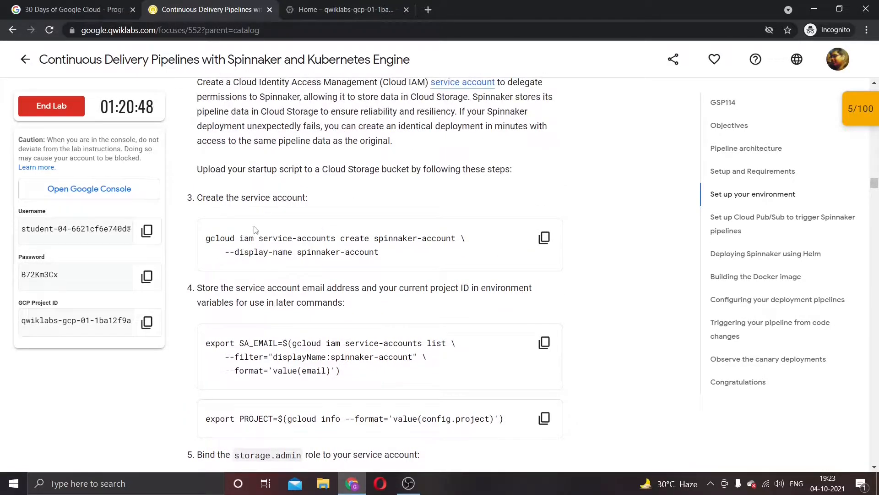
{"action": "scroll", "coordinate": [256, 230], "scroll_direction": "down", "scroll_amount": 20}
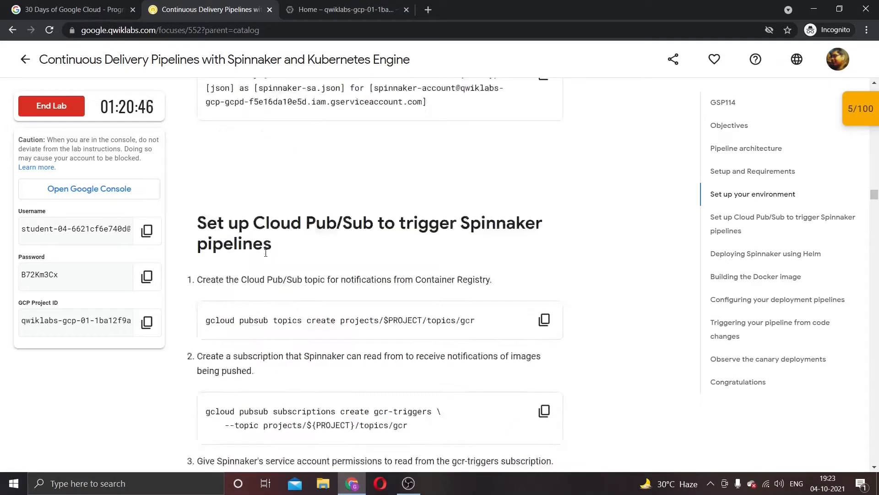
{"action": "scroll", "coordinate": [266, 253], "scroll_direction": "down", "scroll_amount": 5}
{"action": "left_click", "coordinate": [283, 271]}
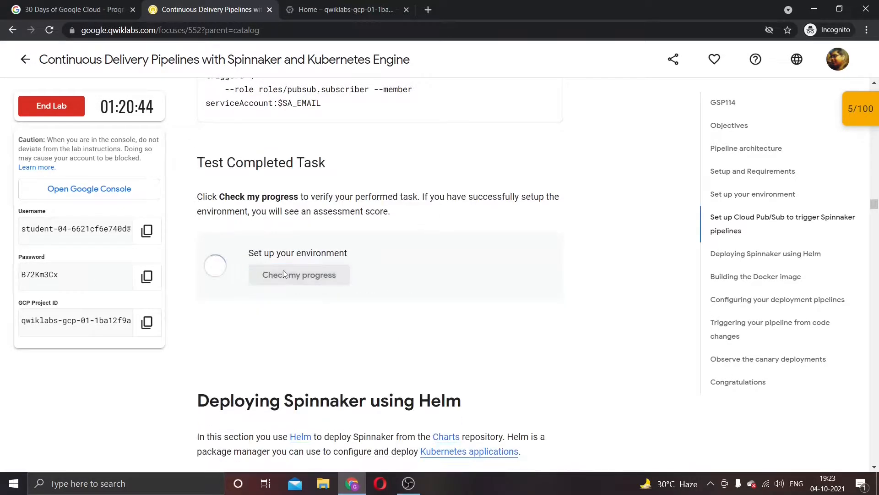
{"action": "left_click", "coordinate": [339, 6]}
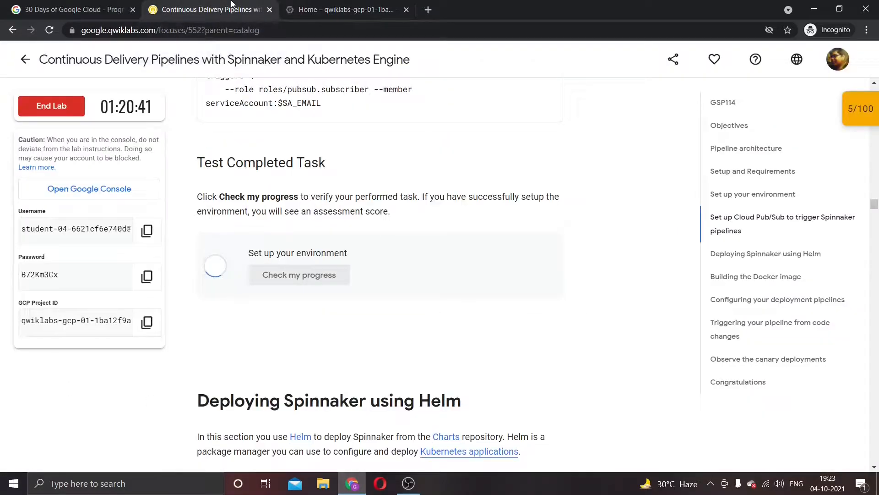
{"action": "left_click", "coordinate": [233, 8]}
{"action": "scroll", "coordinate": [341, 302], "scroll_direction": "down", "scroll_amount": 3}
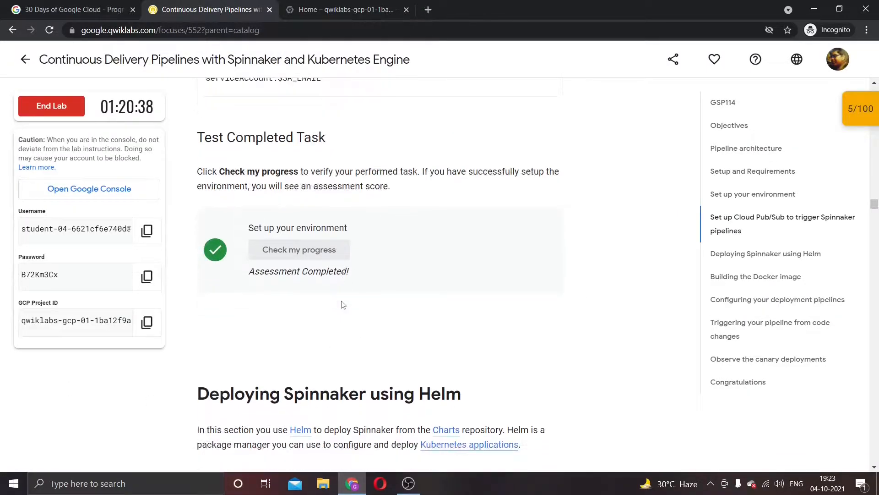
{"action": "scroll", "coordinate": [342, 303], "scroll_direction": "up", "scroll_amount": 2}
{"action": "left_click", "coordinate": [324, 8]}
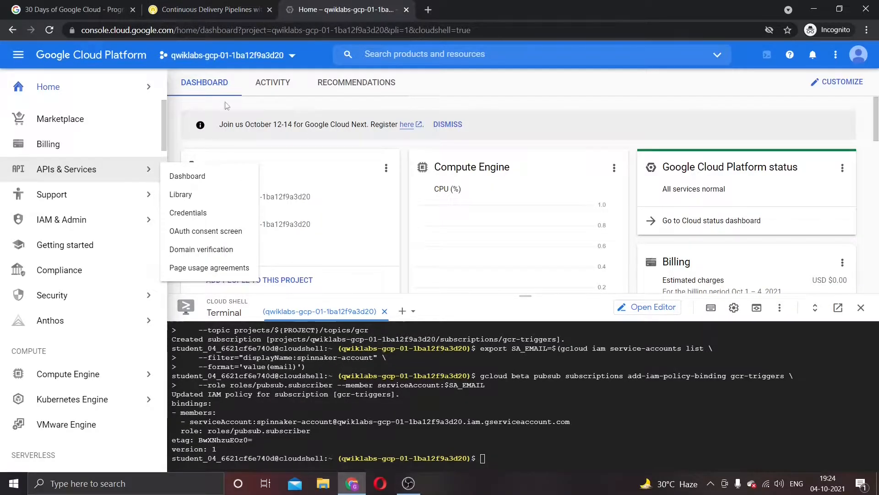
{"action": "left_click", "coordinate": [206, 5]}
{"action": "scroll", "coordinate": [344, 249], "scroll_direction": "down", "scroll_amount": 5}
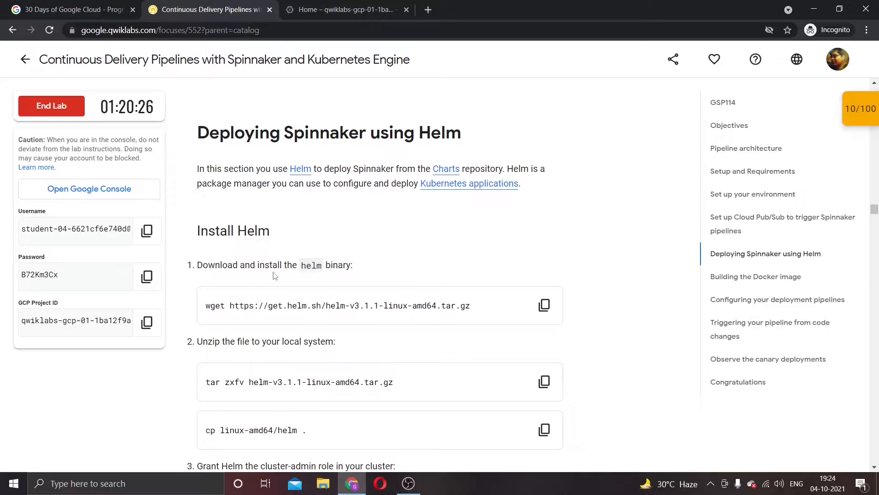
{"action": "left_click", "coordinate": [545, 306]}
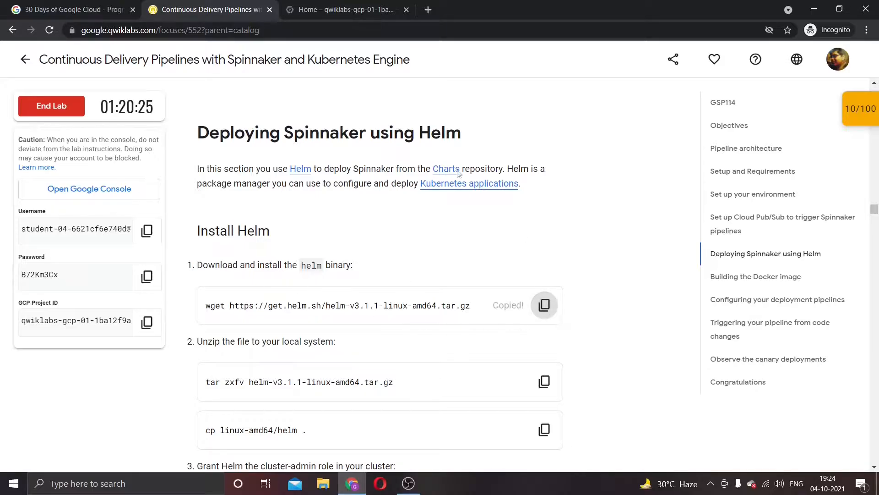
{"action": "left_click", "coordinate": [326, 5]}
{"action": "left_click", "coordinate": [546, 464]}
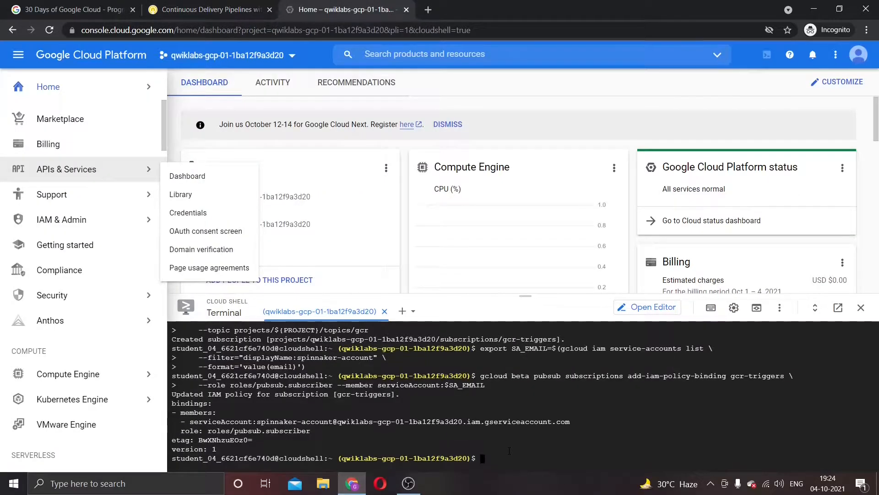
{"action": "key", "text": "ctrl+v"}
{"action": "key", "text": "Return"}
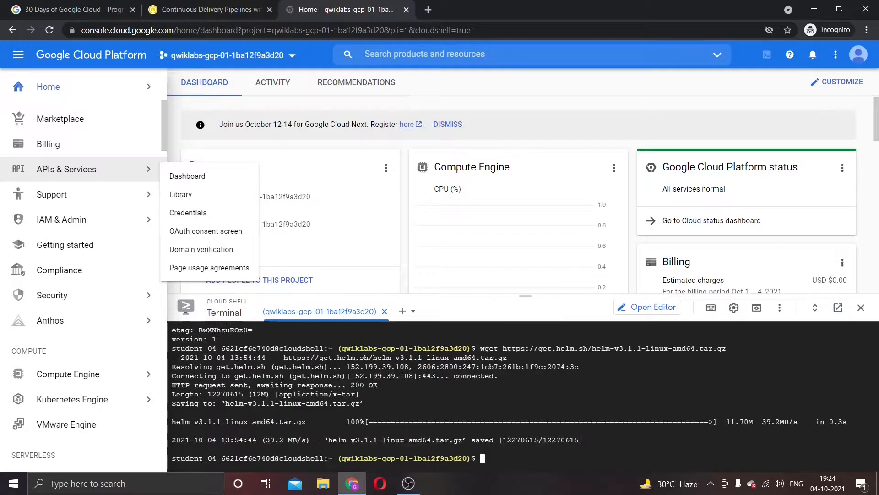
- Copy the tar zxfv helm-v3.1.1-linux-amd64.tar.gz command and run it in Cloud Shell to unpack the Helm archive
{"action": "left_click", "coordinate": [223, 6]}
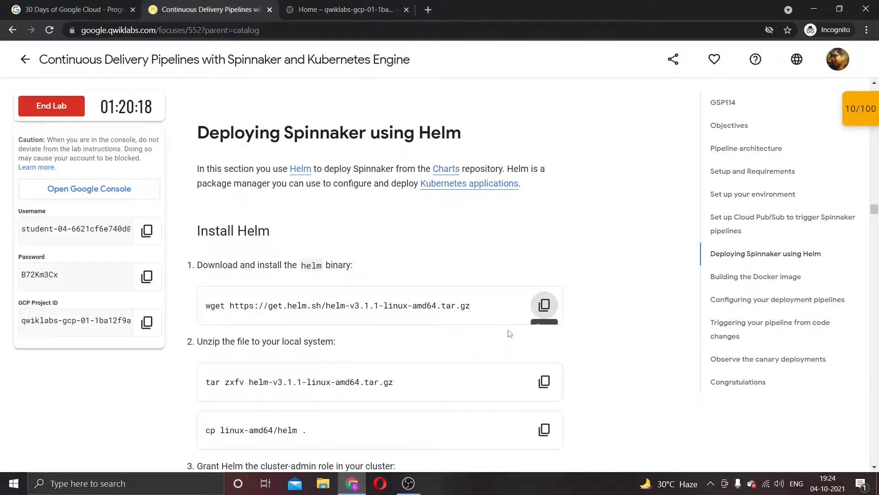
{"action": "left_click", "coordinate": [544, 381]}
{"action": "left_click", "coordinate": [341, 9]}
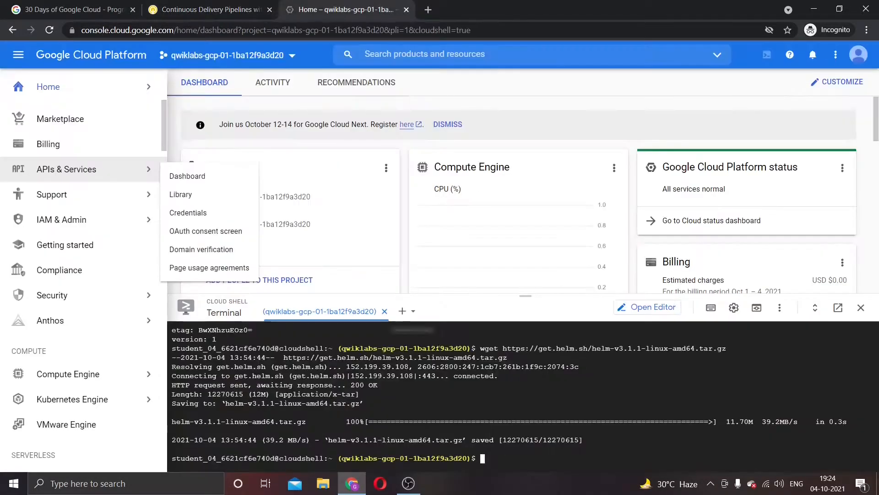
{"action": "key", "text": "ctrl+v"}
{"action": "key", "text": "Return"}
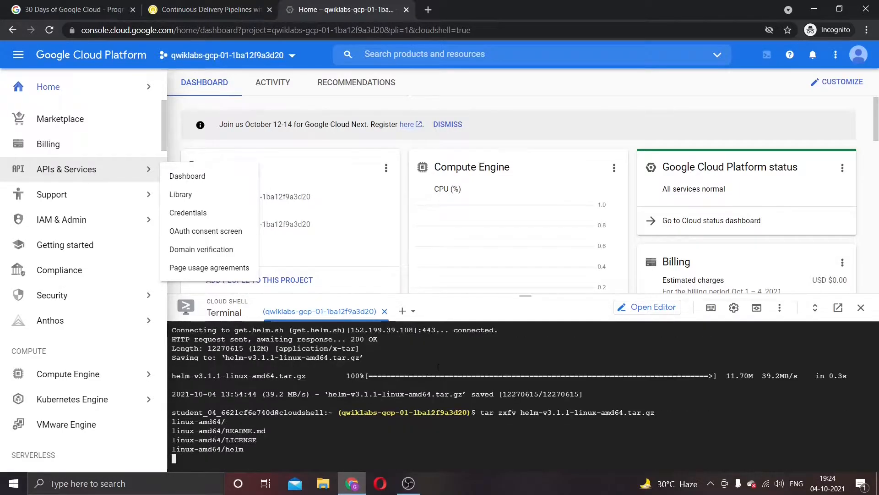
- Copy the cp linux-amd64/helm . command and run it in Cloud Shell to place the helm binary in the current directory
{"action": "left_click", "coordinate": [210, 9]}
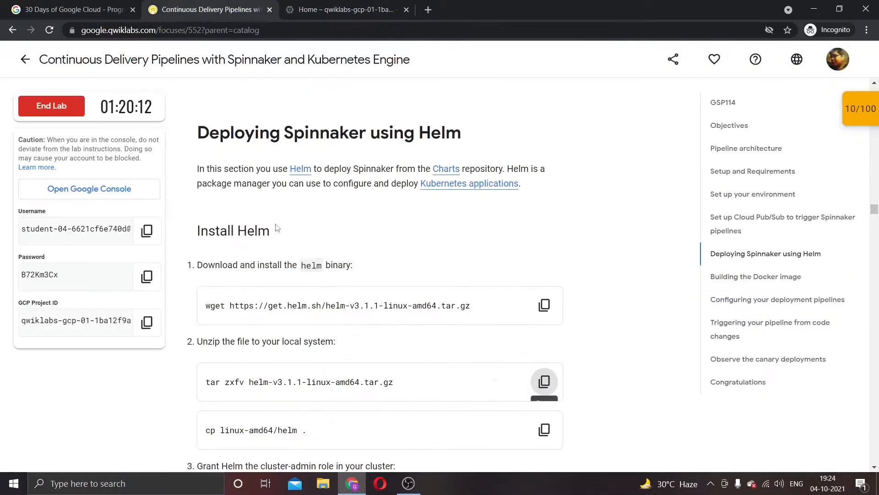
{"action": "scroll", "coordinate": [260, 321], "scroll_direction": "down", "scroll_amount": 2}
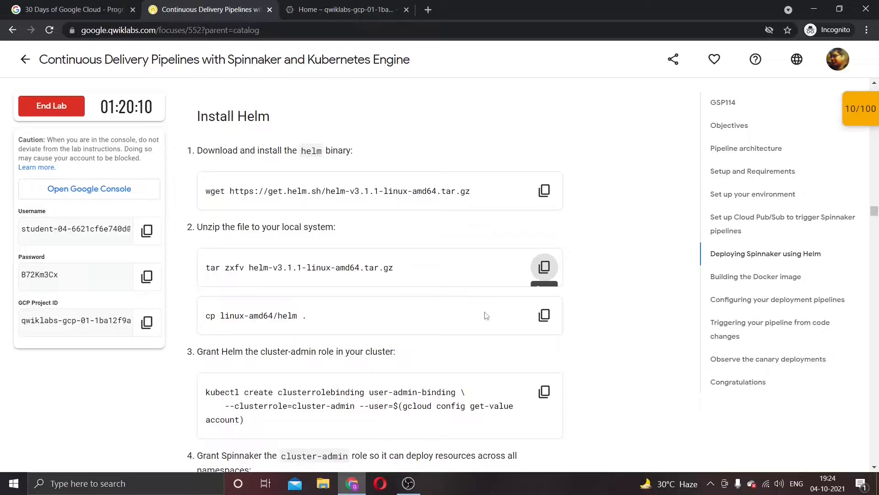
{"action": "left_click", "coordinate": [544, 315]}
{"action": "left_click", "coordinate": [341, 9]}
{"action": "key", "text": "ctrl+v"}
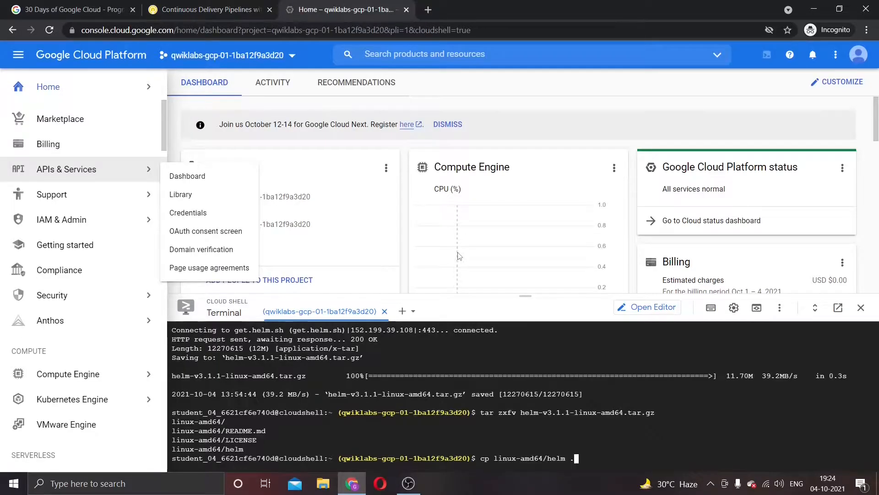
{"action": "key", "text": "Return"}
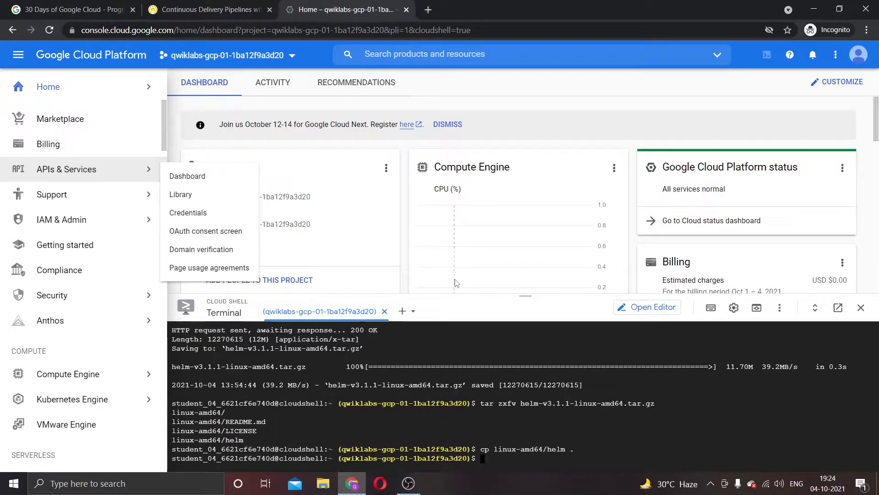
- Copy and run the kubectl create clusterrolebinding user-admin-binding command to grant Helm the cluster-admin role for the current gcloud account
{"action": "left_click", "coordinate": [257, 10]}
{"action": "scroll", "coordinate": [453, 307], "scroll_direction": "down", "scroll_amount": 2}
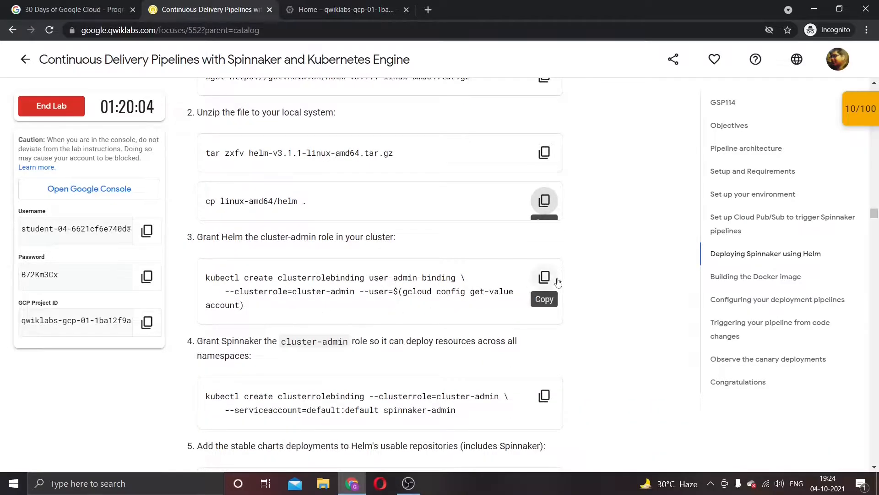
{"action": "left_click", "coordinate": [544, 276]}
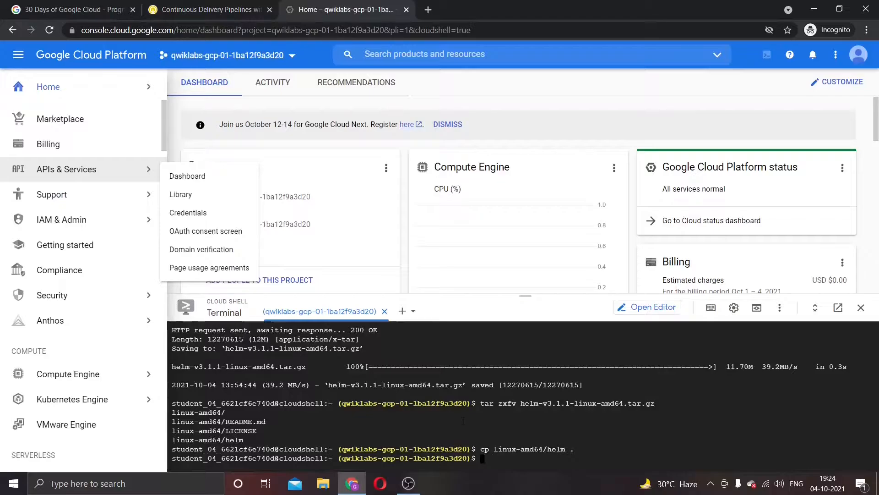
{"action": "left_click", "coordinate": [341, 9]}
{"action": "key", "text": "ctrl+v"}
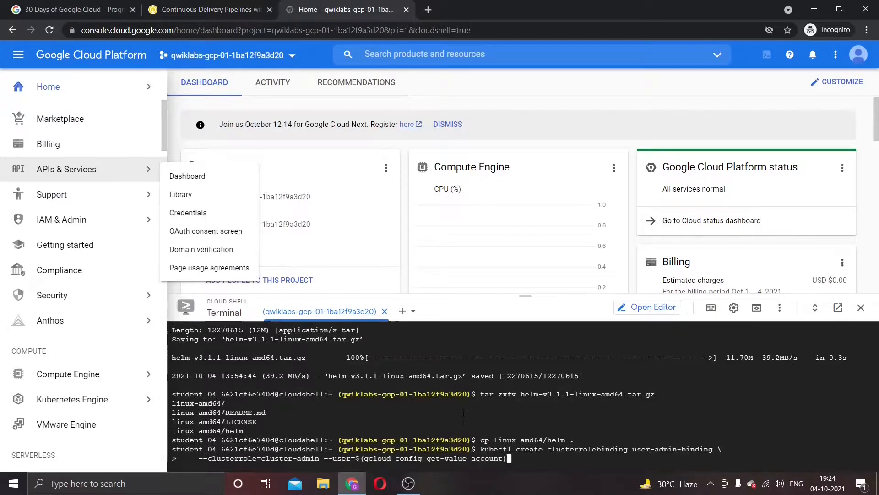
{"action": "key", "text": "Return"}
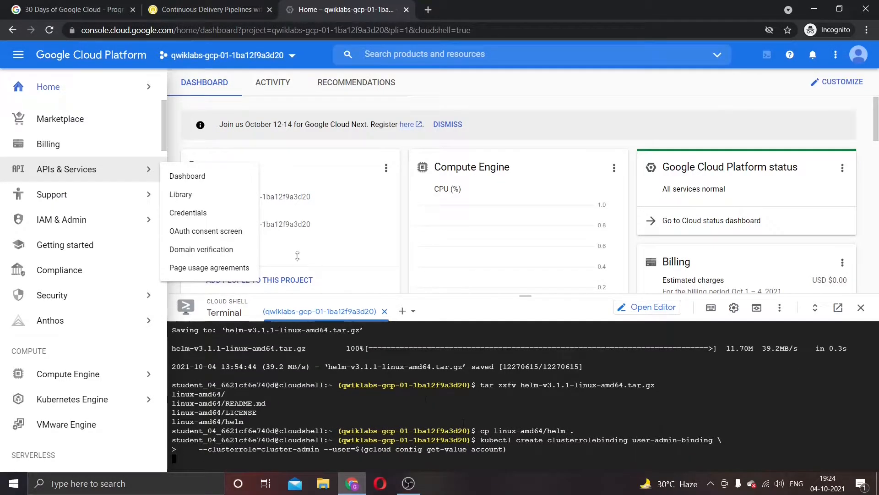
{"action": "left_click", "coordinate": [215, 6]}
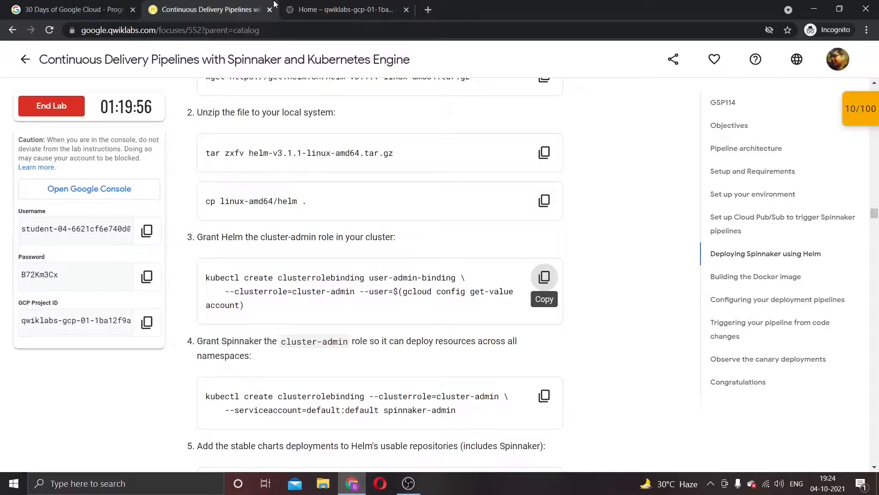
{"action": "left_click", "coordinate": [311, 9]}
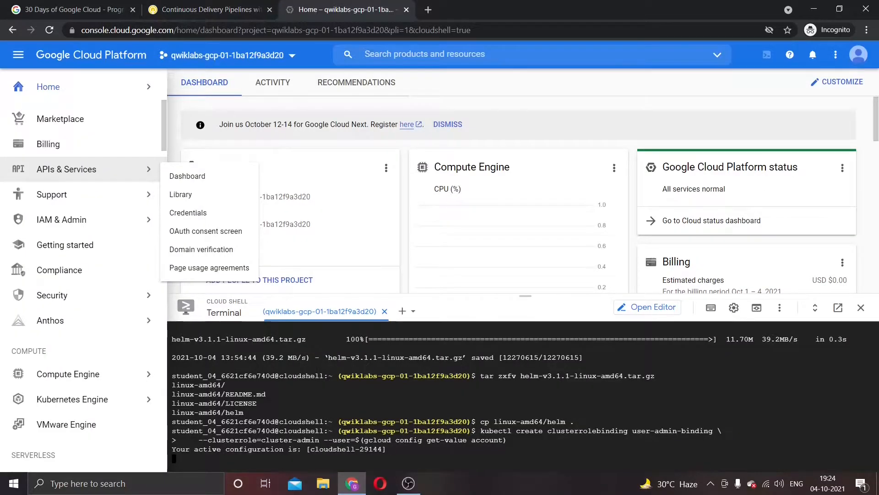
- Copy and run the kubectl create clusterrolebinding command that grants Spinnaker cluster-admin through default:default as spinnaker-admin
{"action": "left_click", "coordinate": [222, 6]}
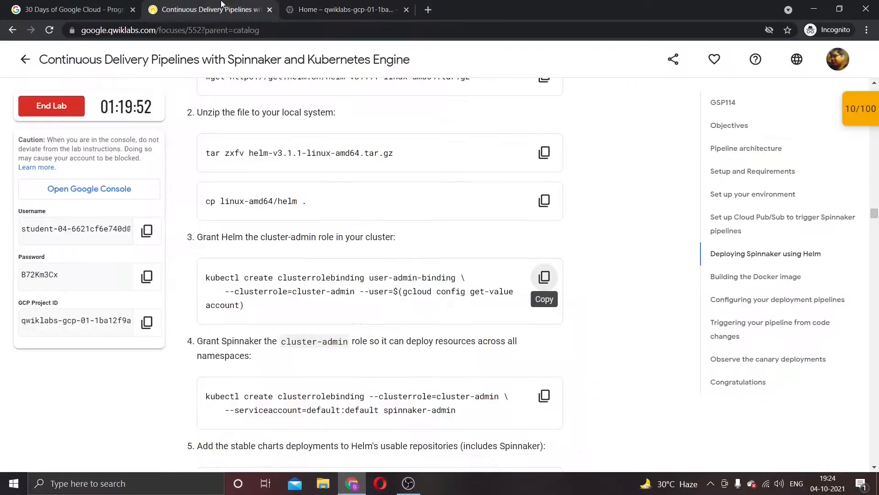
{"action": "scroll", "coordinate": [231, 238], "scroll_direction": "down", "scroll_amount": 2}
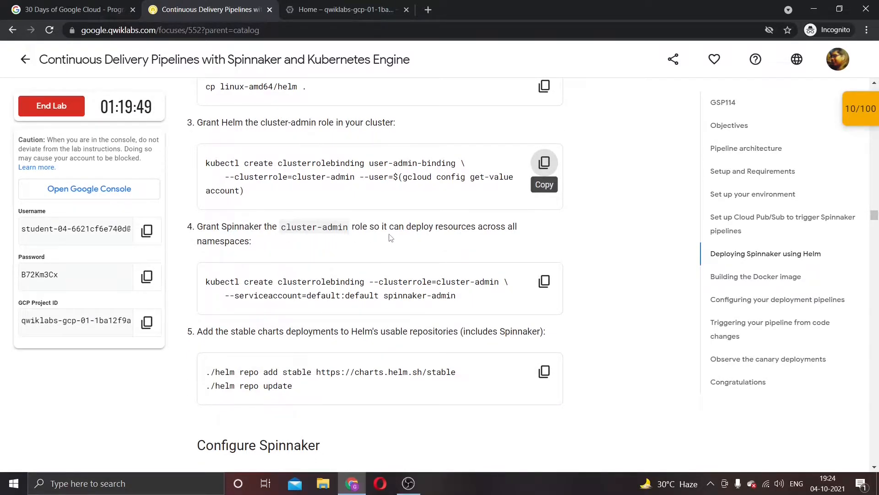
{"action": "left_click", "coordinate": [544, 280]}
{"action": "left_click", "coordinate": [311, 7]}
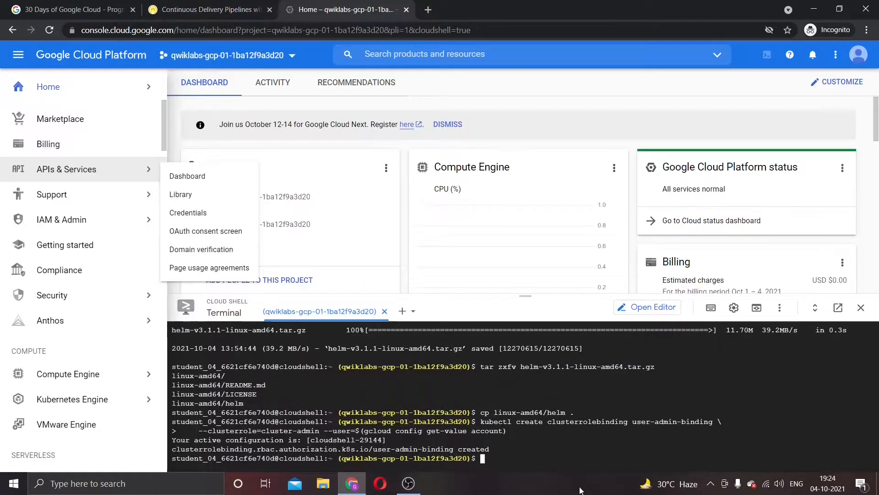
{"action": "key", "text": "ctrl+v"}
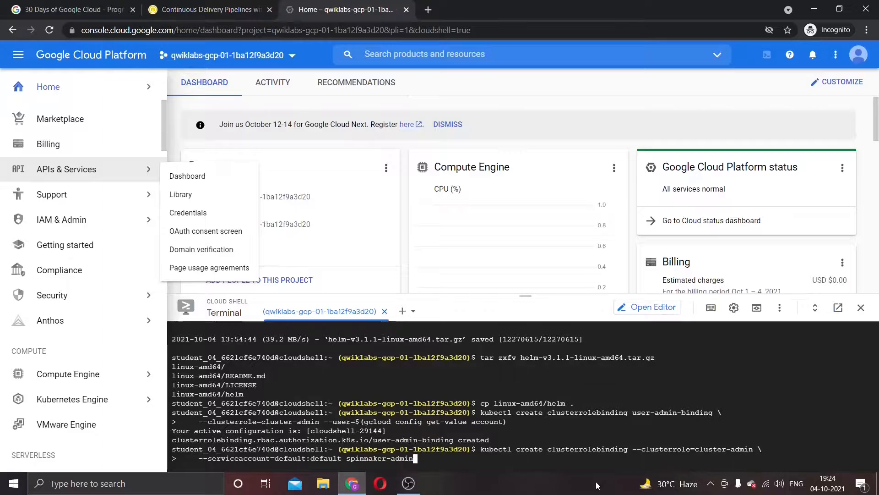
{"action": "key", "text": "Return"}
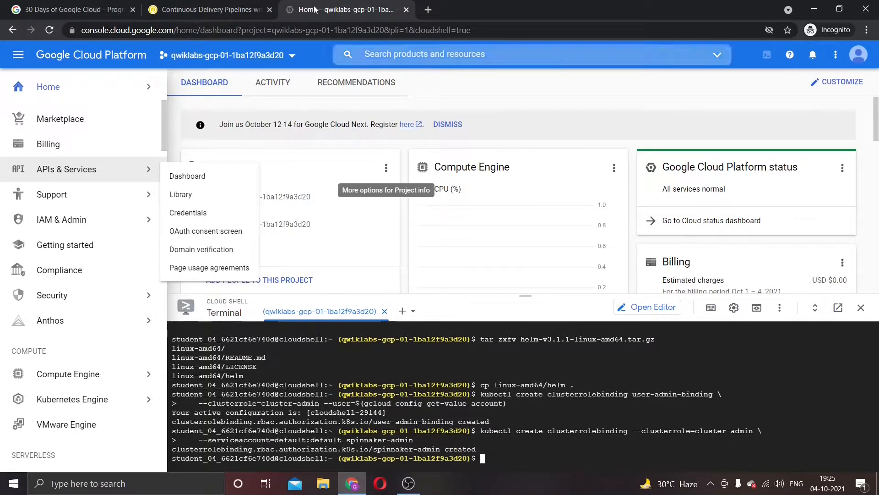
{"action": "left_click", "coordinate": [206, 9]}
{"action": "scroll", "coordinate": [242, 195], "scroll_direction": "down", "scroll_amount": 4}
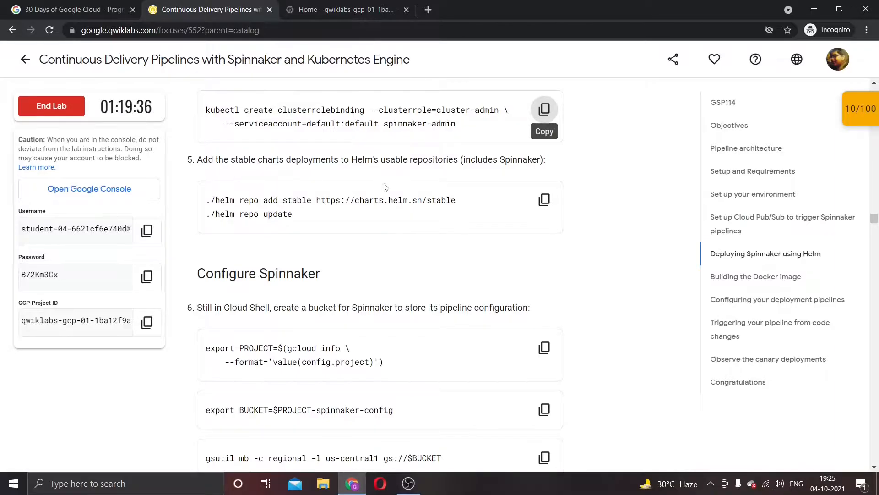
{"action": "left_click", "coordinate": [544, 199]}
{"action": "key", "text": "ctrl+Tab"}
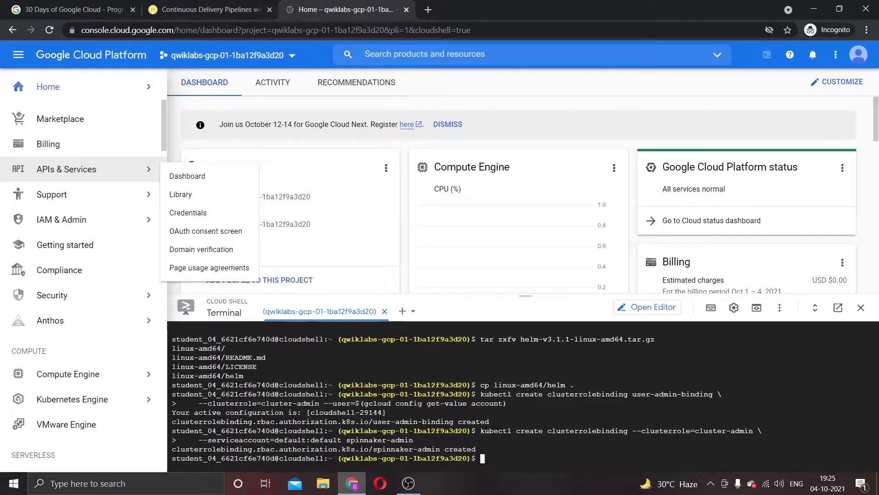
{"action": "key", "text": "ctrl+v"}
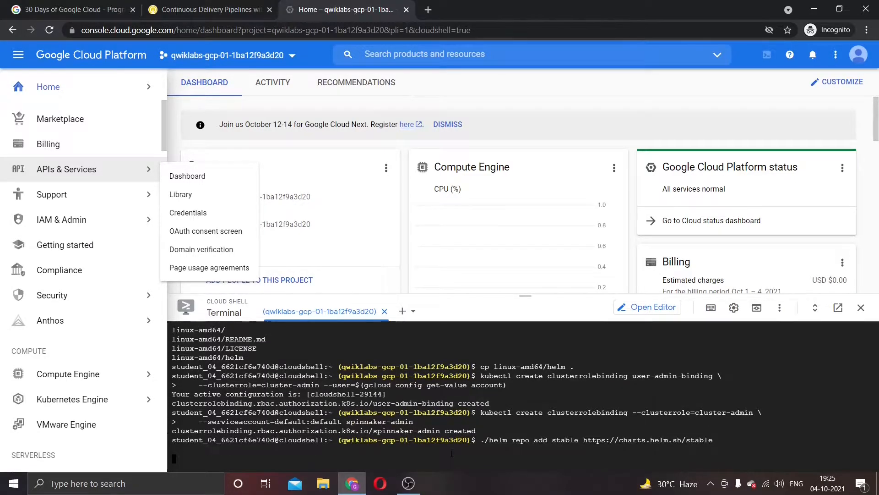
- Copy the export PROJECT command from the Configure Spinnaker section and run it in Cloud Shell
{"action": "key", "text": "ctrl+shift+Tab"}
{"action": "scroll", "coordinate": [334, 173], "scroll_direction": "down", "scroll_amount": 3}
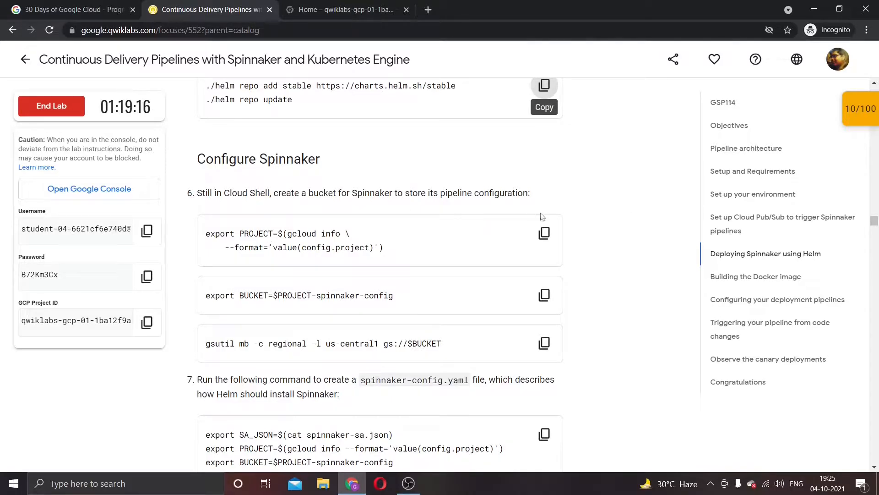
{"action": "left_click", "coordinate": [549, 239]}
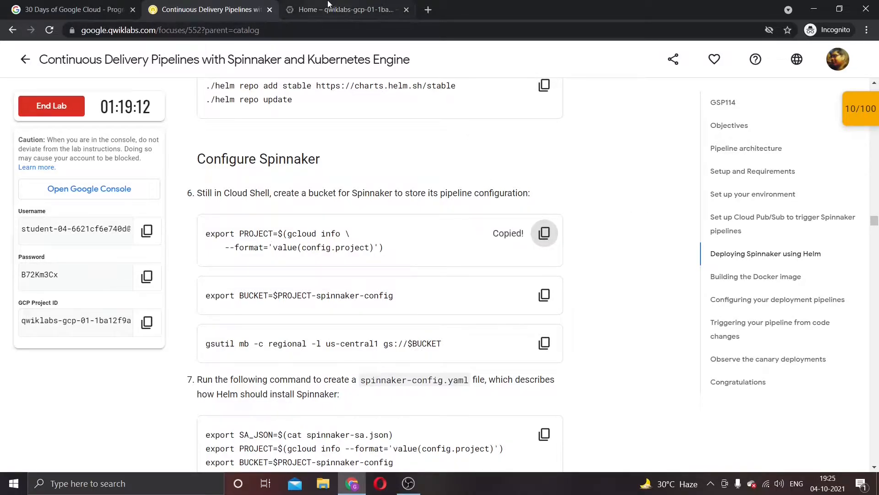
{"action": "left_click", "coordinate": [346, 10]}
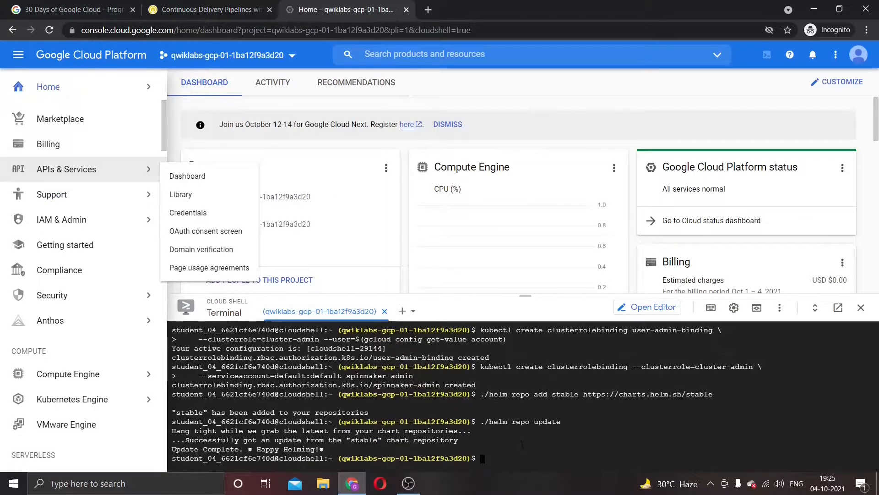
{"action": "key", "text": "ctrl+v"}
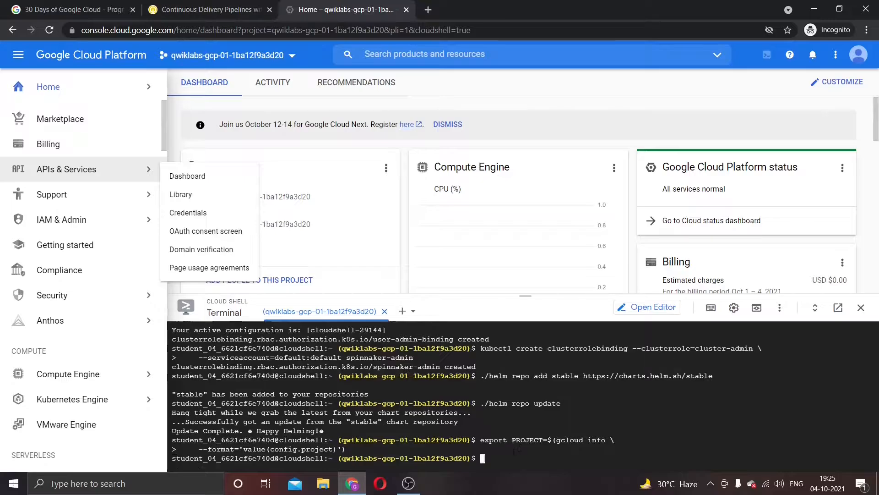
- Copy the export BUCKET=$PROJECT-spinnaker-config command from the lab instructions and run it in Cloud Shell
{"action": "mouse_move", "coordinate": [87, 229]}
{"action": "left_click", "coordinate": [188, 6]}
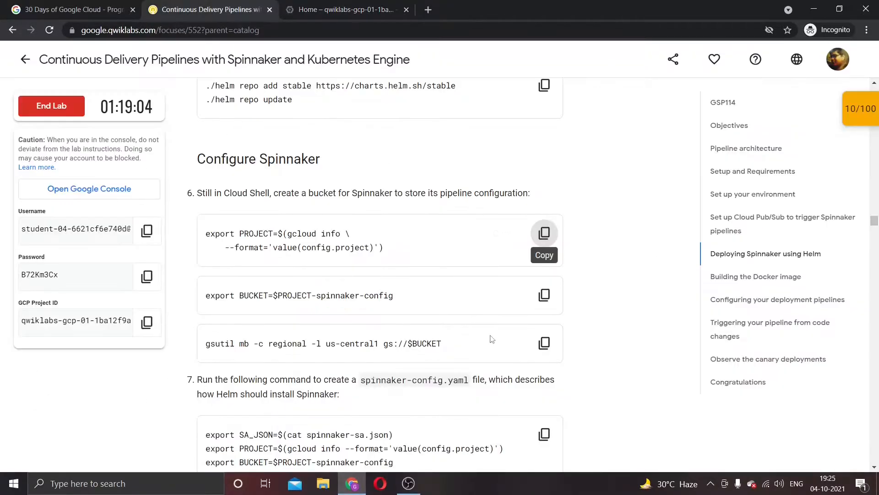
{"action": "left_click", "coordinate": [544, 295]}
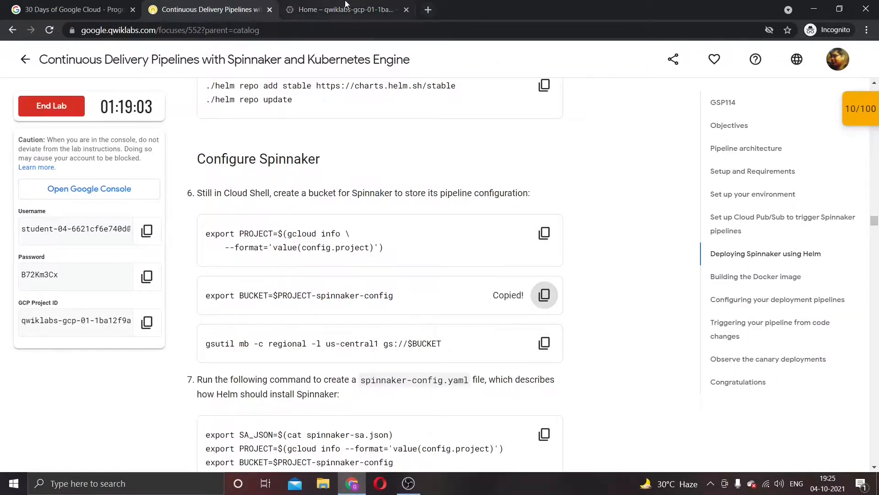
{"action": "left_click", "coordinate": [347, 8]}
{"action": "key", "text": "ctrl+v"}
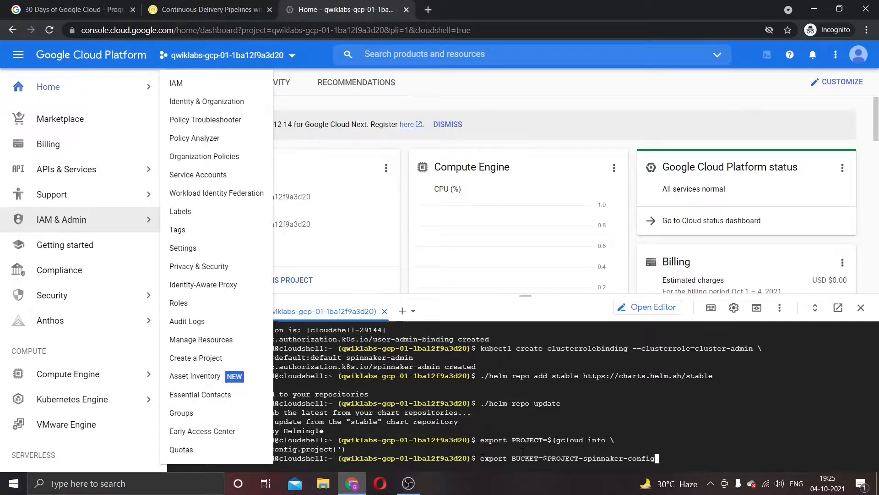
{"action": "key", "text": "Return"}
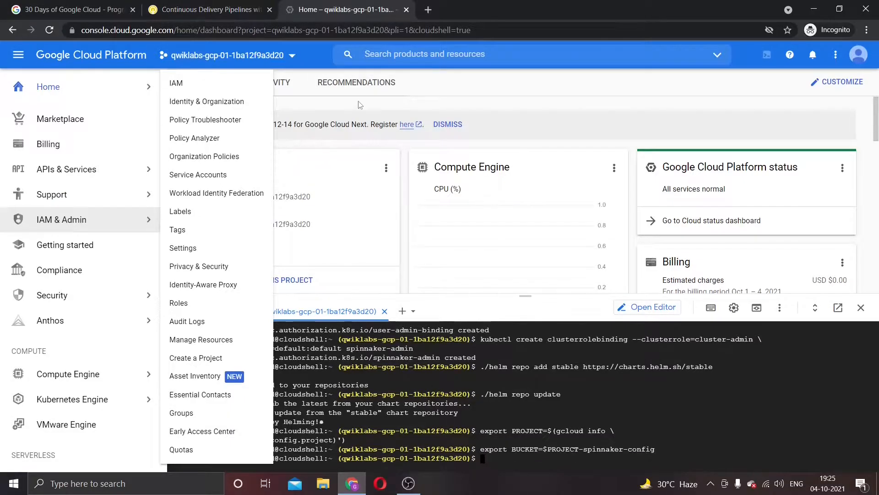
- Copy and run gsutil mb -c regional -l us-central1 gs://$BUCKET to create the bucket for Spinnaker's pipeline configuration
{"action": "left_click", "coordinate": [187, 9]}
{"action": "left_click", "coordinate": [544, 343]}
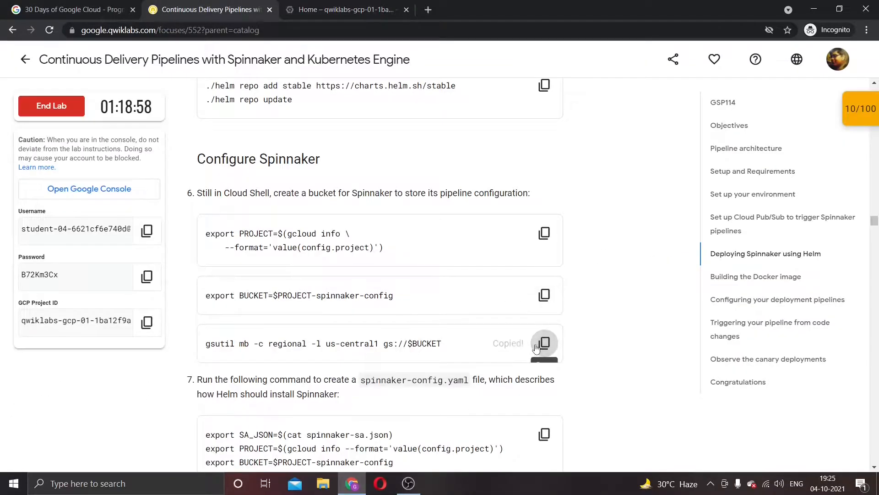
{"action": "left_click", "coordinate": [339, 9]}
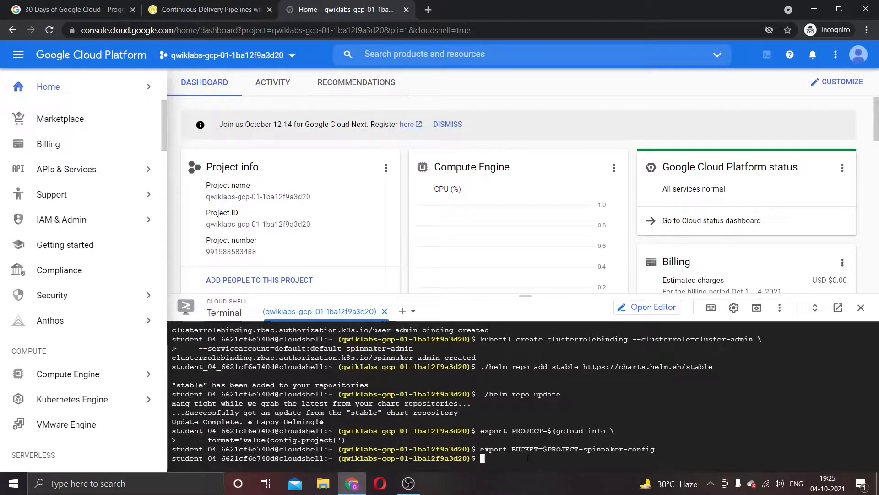
{"action": "key", "text": "ctrl+v"}
{"action": "key", "text": "Return"}
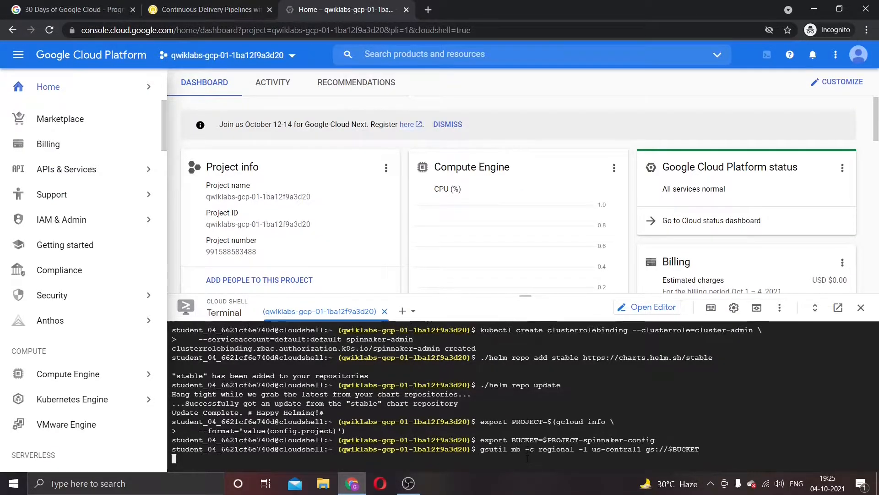
- Copy the step 7 command block and run it in Cloud Shell to create the spinnaker-config.yaml file
{"action": "key", "text": "ctrl+shift+Tab"}
{"action": "scroll", "coordinate": [386, 450], "scroll_direction": "down", "scroll_amount": 3}
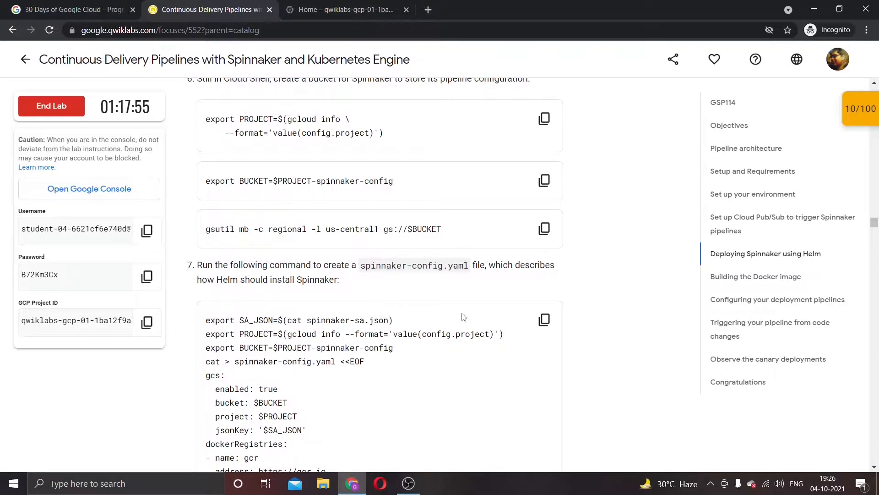
{"action": "left_click", "coordinate": [544, 319]}
{"action": "scroll", "coordinate": [503, 316], "scroll_direction": "down", "scroll_amount": 5}
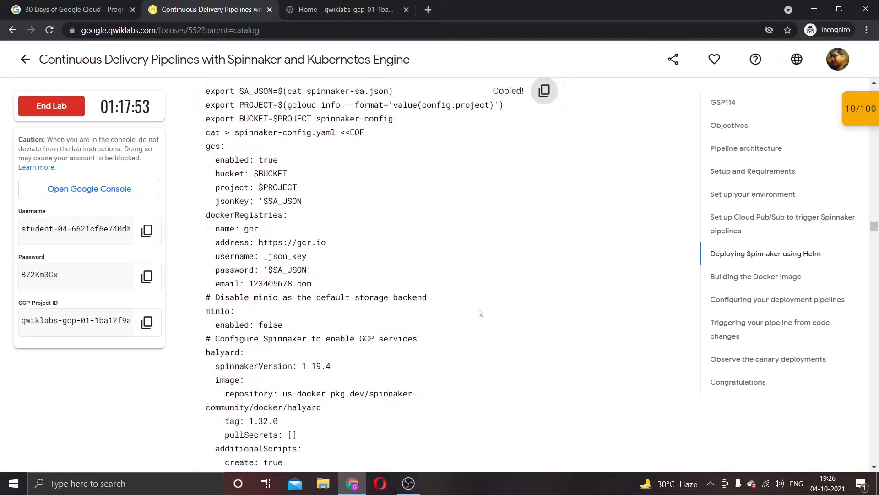
{"action": "scroll", "coordinate": [479, 312], "scroll_direction": "down", "scroll_amount": 6}
{"action": "scroll", "coordinate": [501, 196], "scroll_direction": "up", "scroll_amount": 6}
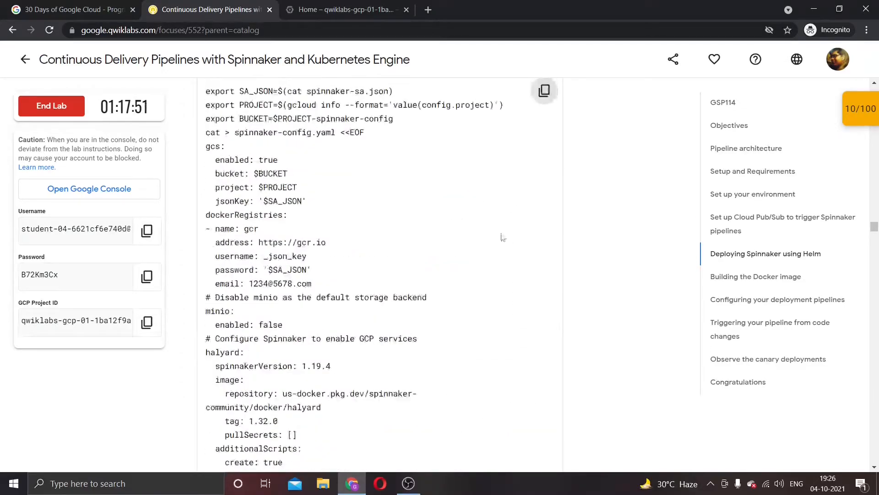
{"action": "left_click", "coordinate": [543, 91]}
{"action": "left_click", "coordinate": [343, 9]}
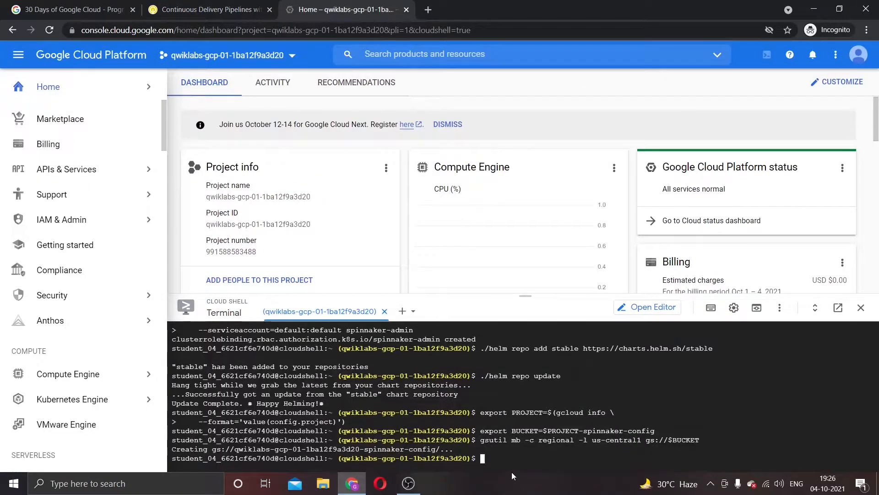
{"action": "key", "text": "ctrl+v"}
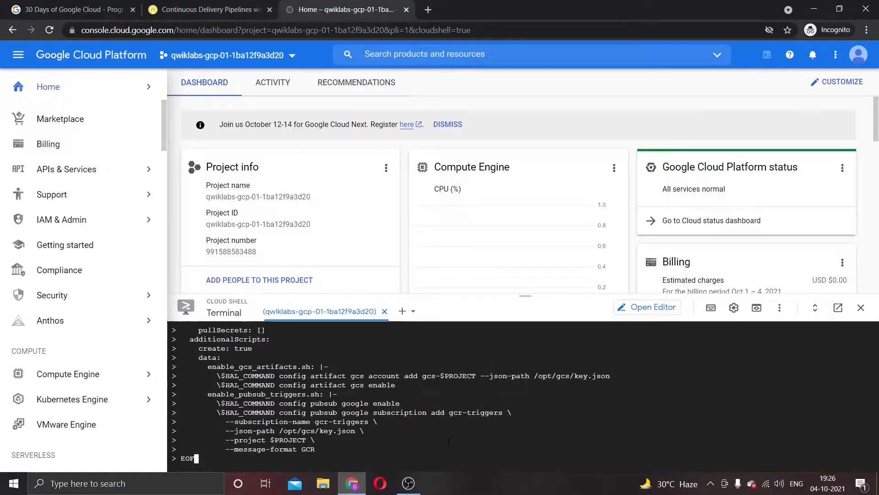
{"action": "key", "text": "Return"}
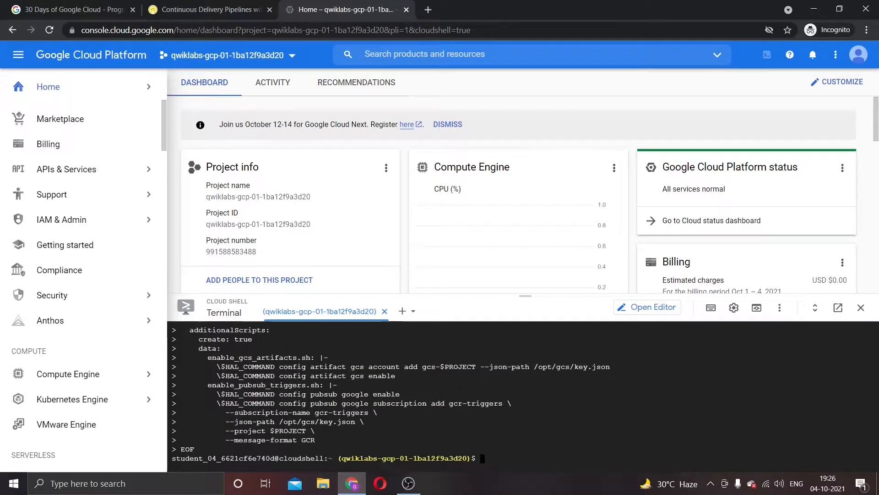
- Copy the helm install command for stable/spinnaker, version 2.0.0-rc9 with timeout 10m0s, and run it in Cloud Shell to deploy the chart
{"action": "left_click", "coordinate": [211, 9]}
{"action": "scroll", "coordinate": [376, 298], "scroll_direction": "down", "scroll_amount": 5}
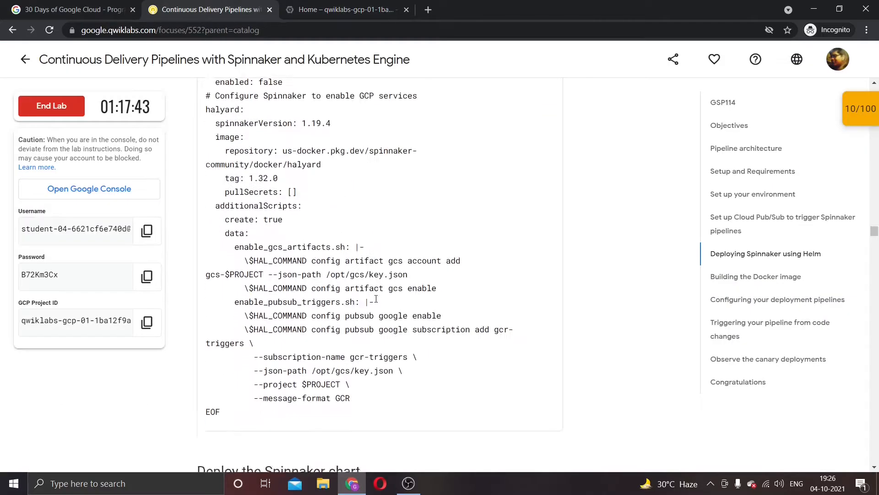
{"action": "scroll", "coordinate": [376, 299], "scroll_direction": "down", "scroll_amount": 5}
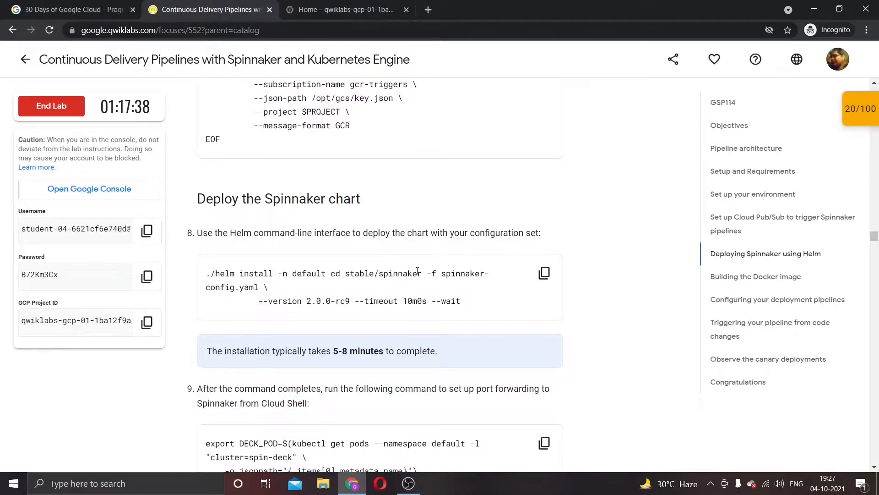
{"action": "left_click", "coordinate": [540, 277]}
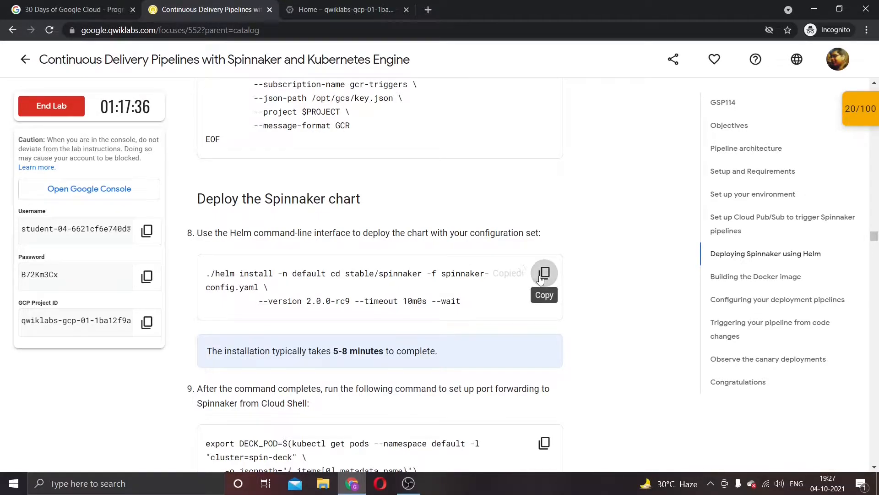
{"action": "left_click", "coordinate": [320, 9]}
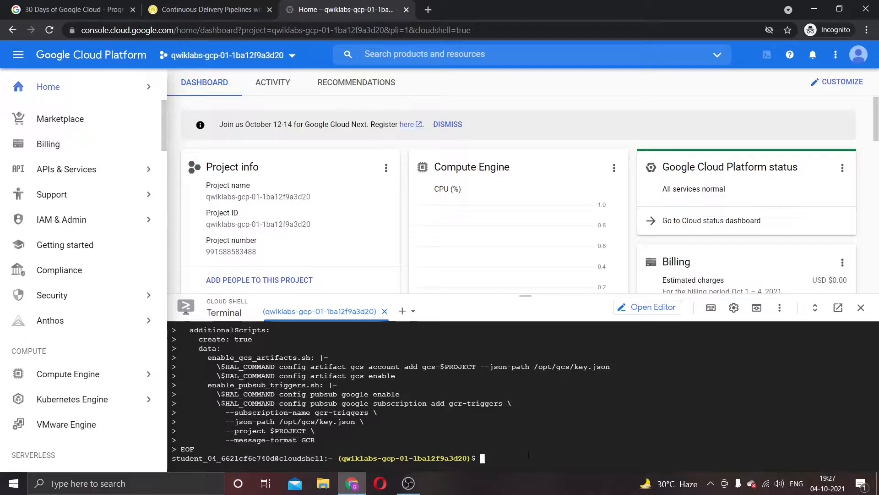
{"action": "key", "text": "ctrl+v"}
{"action": "key", "text": "Return"}
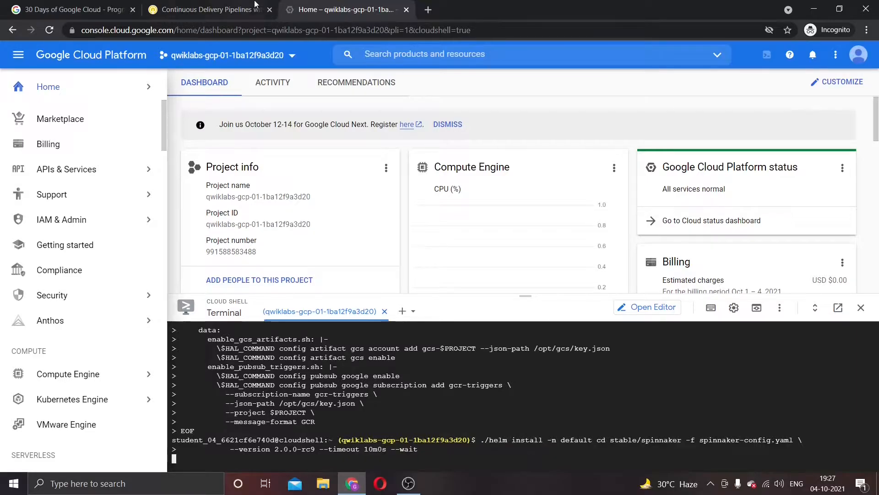
- Read the port-forwarding instructions in step 9 and check in Cloud Shell whether the Spinnaker chart installation has completed
{"action": "left_click", "coordinate": [239, 8]}
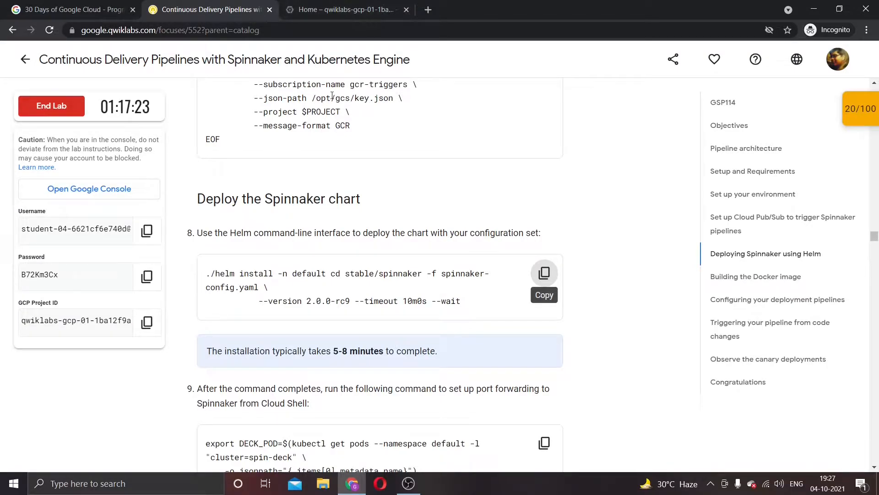
{"action": "scroll", "coordinate": [330, 201], "scroll_direction": "down", "scroll_amount": 5}
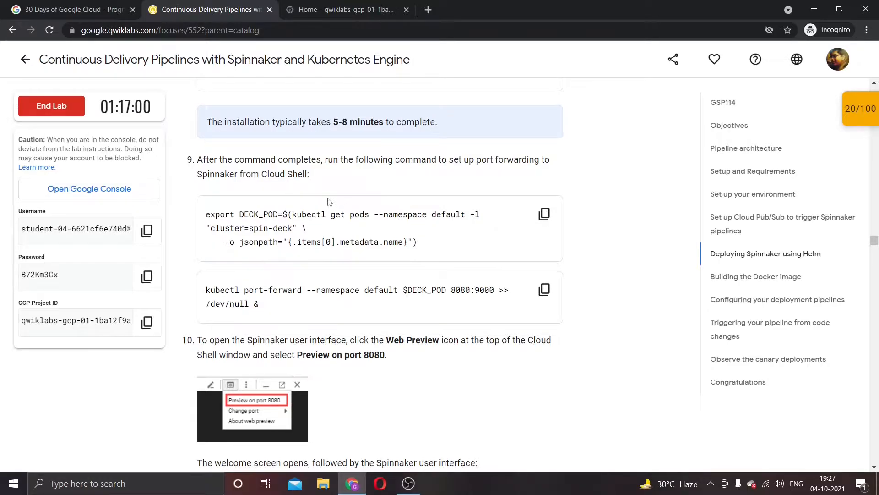
{"action": "left_click", "coordinate": [295, 5]}
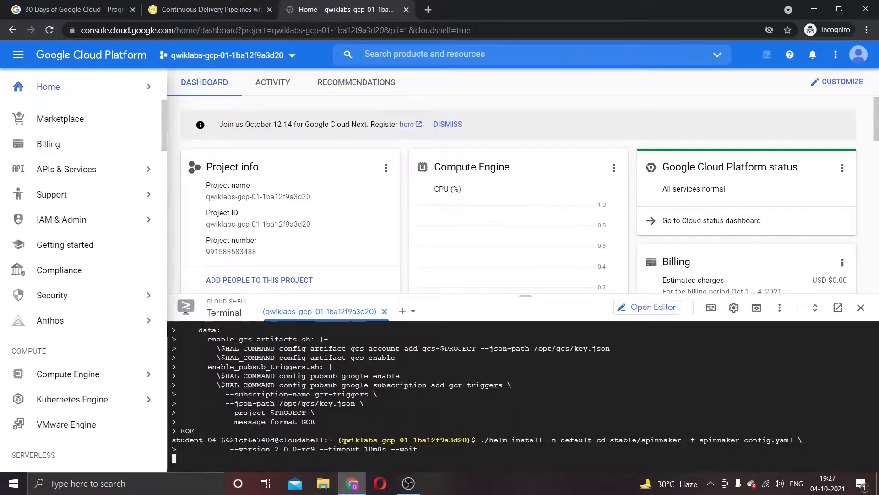
{"action": "left_click", "coordinate": [209, 5]}
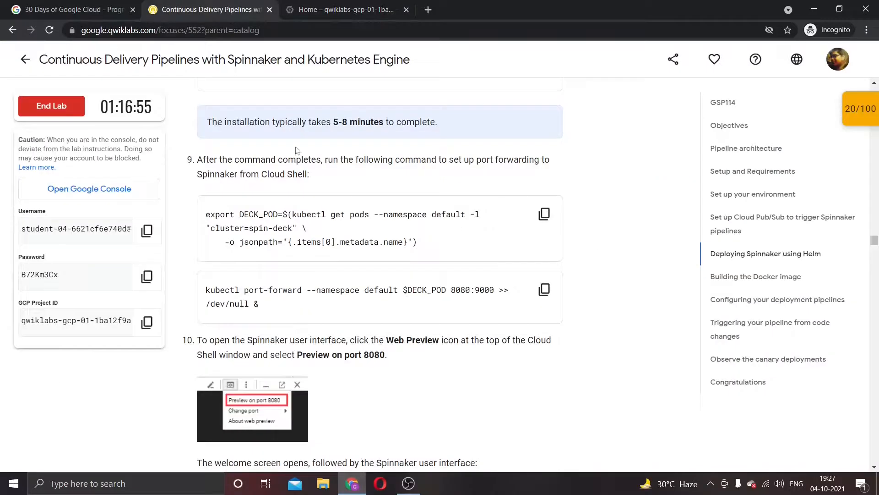
{"action": "scroll", "coordinate": [414, 171], "scroll_direction": "down", "scroll_amount": 1}
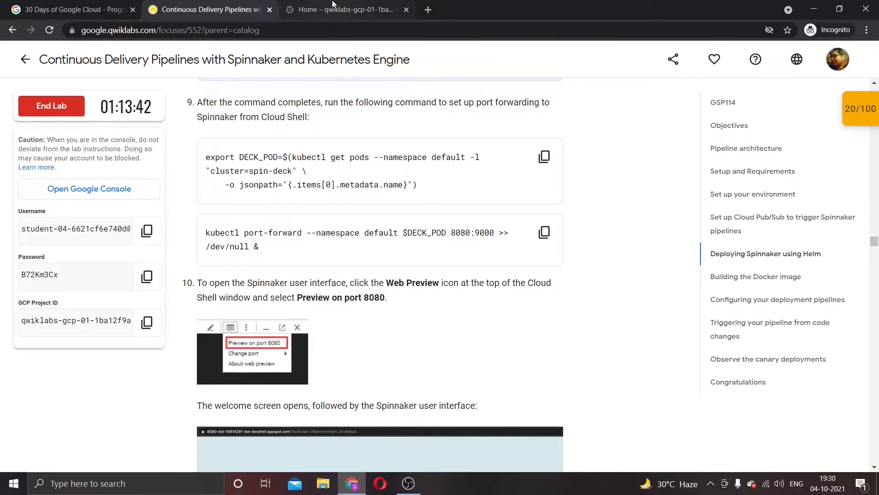
{"action": "left_click", "coordinate": [333, 6]}
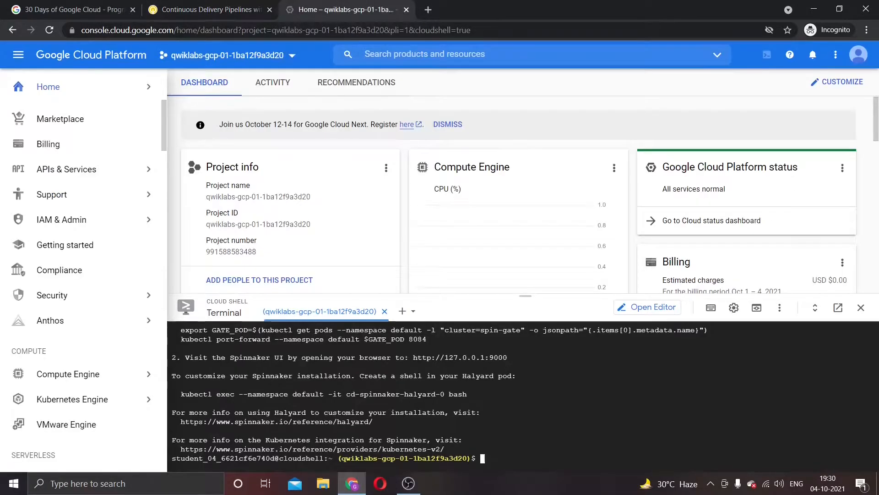
- Copy the export DECK_POD command for the cluster=spin-deck pod from step 9 and enter it in Cloud Shell
{"action": "left_click", "coordinate": [195, 4]}
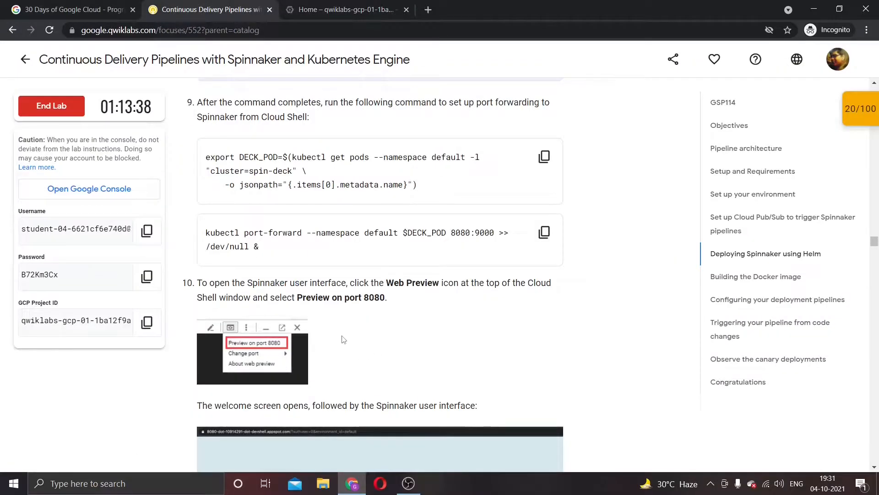
{"action": "scroll", "coordinate": [343, 339], "scroll_direction": "up", "scroll_amount": 2}
{"action": "scroll", "coordinate": [318, 286], "scroll_direction": "up", "scroll_amount": 1}
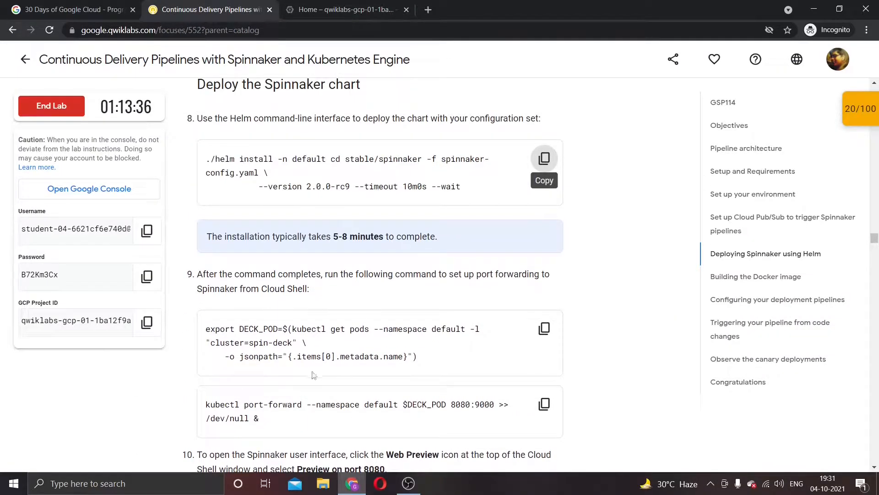
{"action": "left_click", "coordinate": [544, 328]}
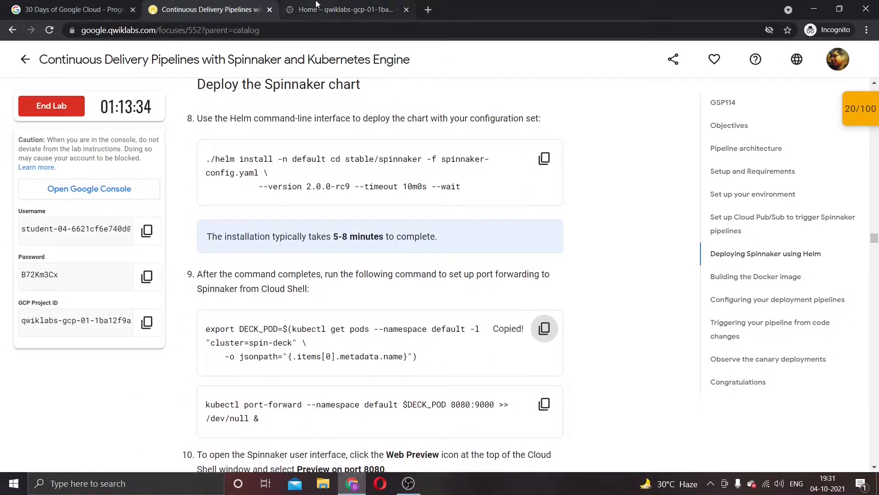
{"action": "left_click", "coordinate": [316, 4]}
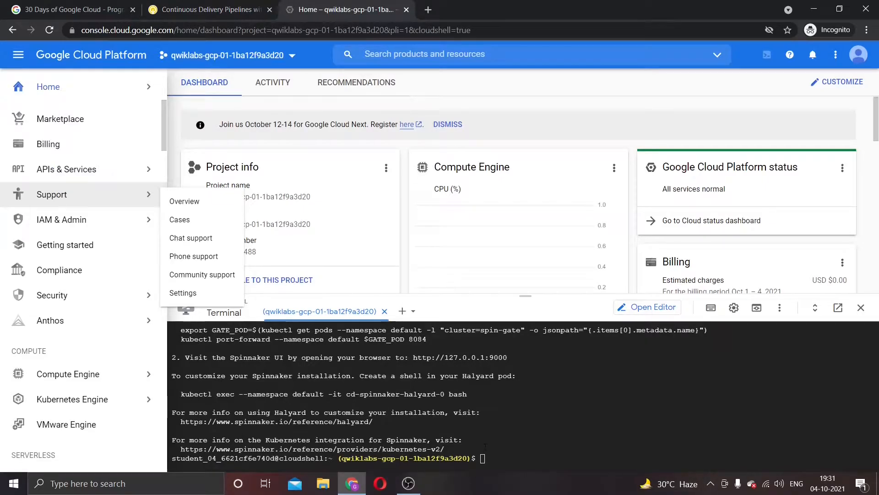
{"action": "key", "text": "ctrl+v"}
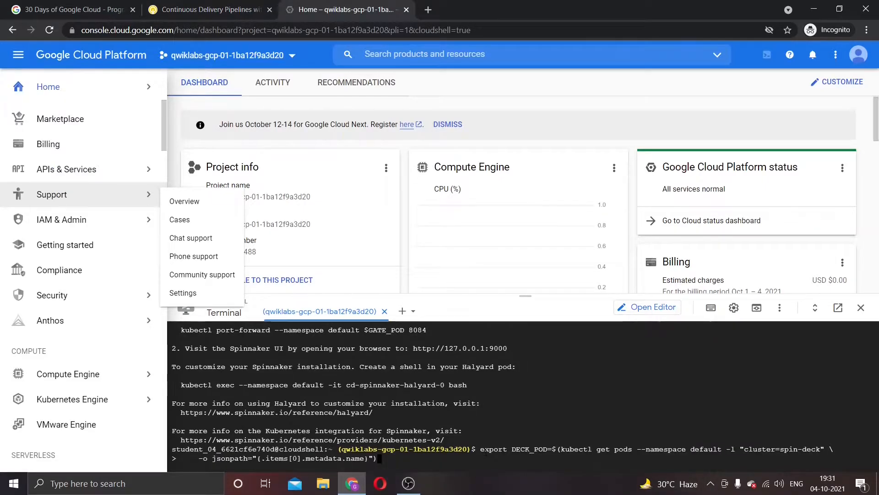
- Copy the kubectl port-forward command for $DECK_POD 8080:9000 from step 9 and run it in Cloud Shell
{"action": "left_click", "coordinate": [211, 9]}
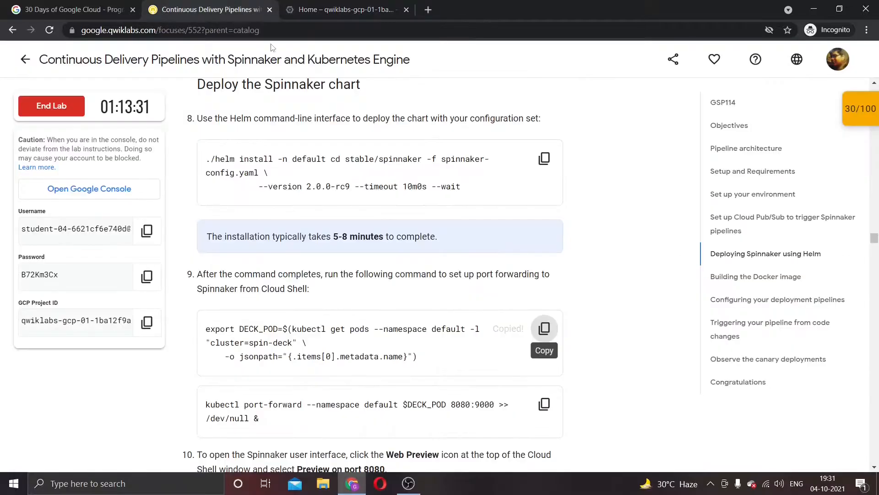
{"action": "left_click", "coordinate": [545, 405]}
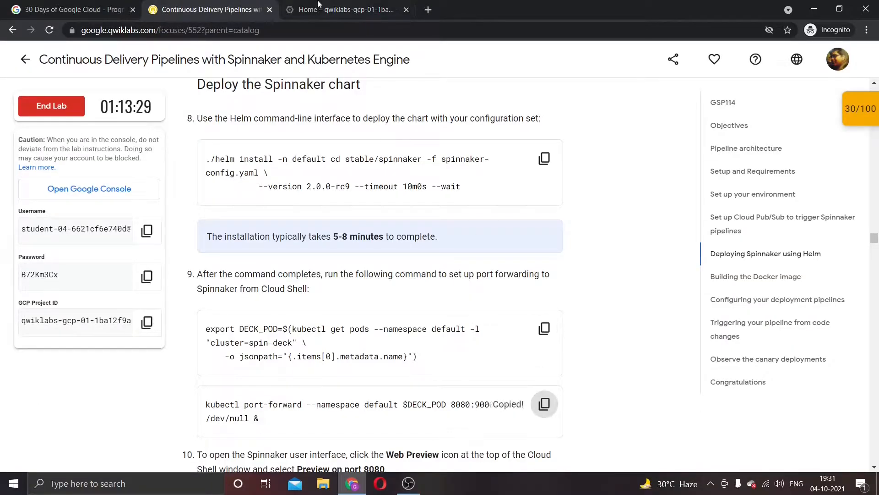
{"action": "left_click", "coordinate": [323, 6]}
{"action": "key", "text": "ctrl+v"}
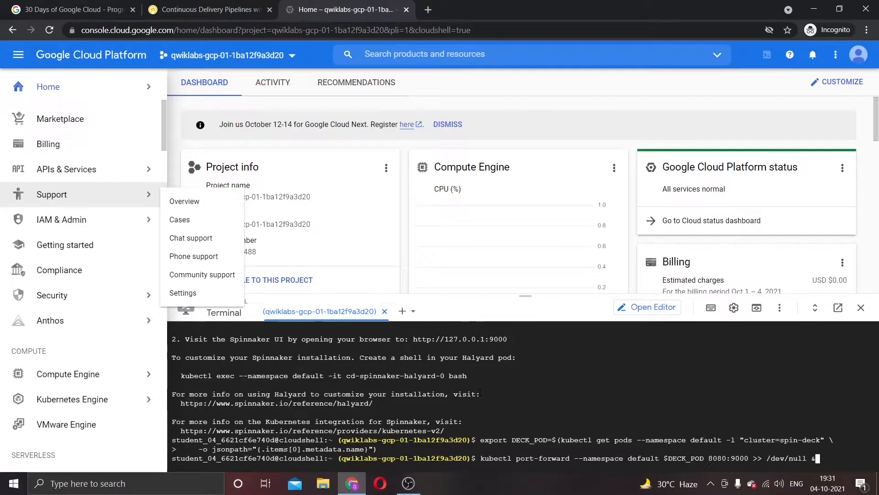
{"action": "key", "text": "Return"}
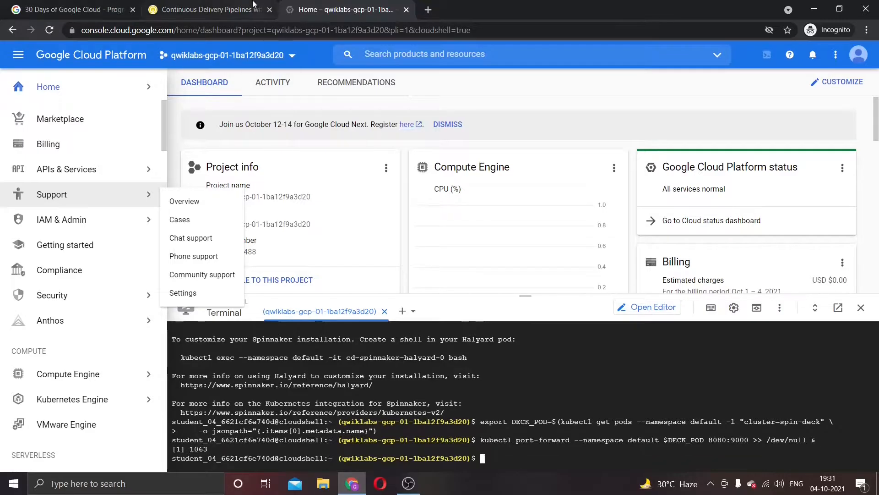
- Read step 10 of the lab and open the Spinnaker interface from Cloud Shell with a web preview on port 8080
{"action": "left_click", "coordinate": [221, 6]}
{"action": "scroll", "coordinate": [267, 334], "scroll_direction": "down", "scroll_amount": 3}
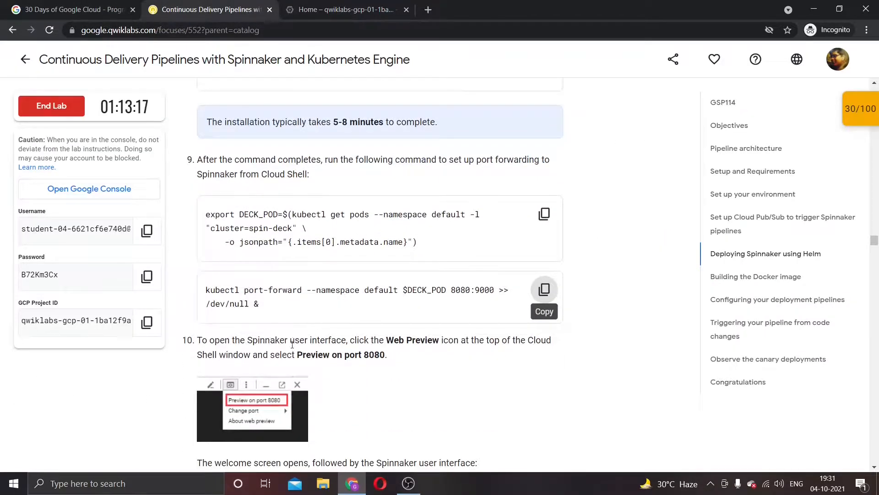
{"action": "scroll", "coordinate": [292, 344], "scroll_direction": "down", "scroll_amount": 4}
{"action": "scroll", "coordinate": [238, 200], "scroll_direction": "up", "scroll_amount": 2}
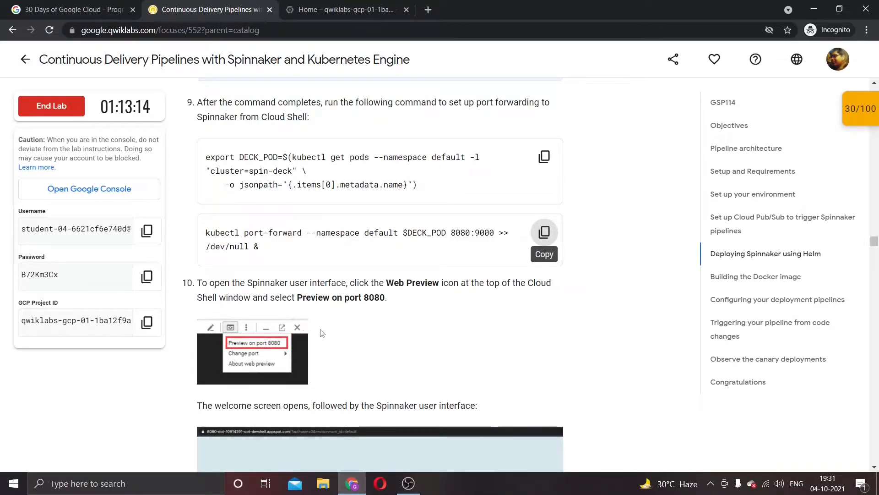
{"action": "left_click", "coordinate": [360, 5]}
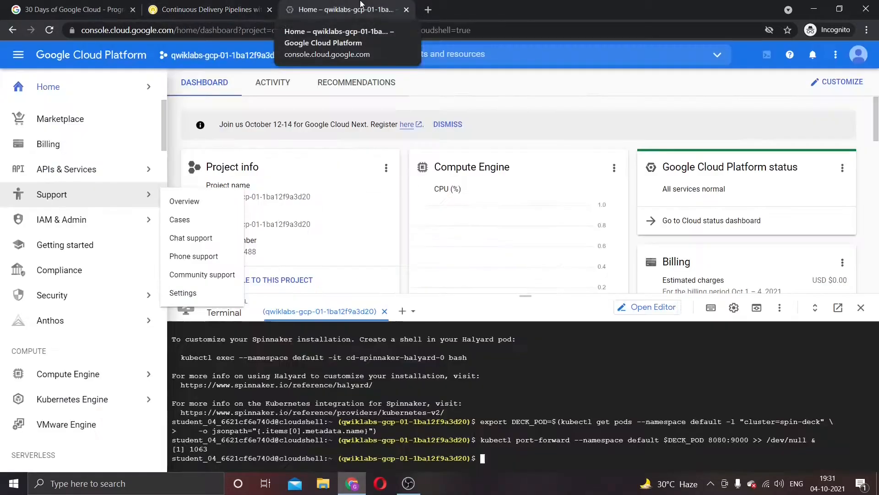
{"action": "left_click", "coordinate": [756, 308]}
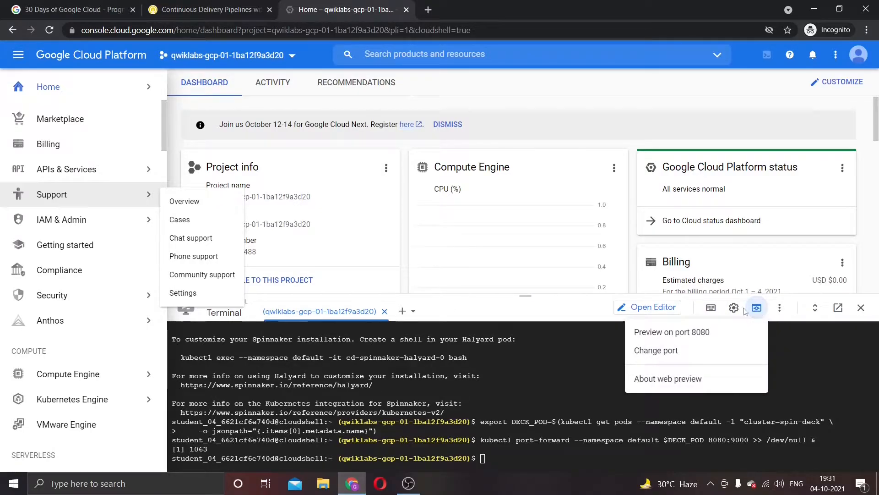
{"action": "left_click", "coordinate": [700, 336]}
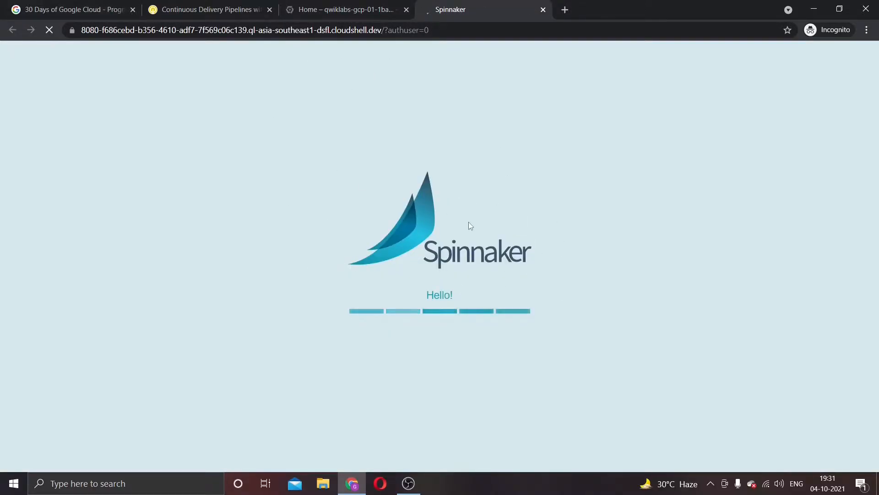
- View the loaded Spinnaker interface and check the lab progress for "Deploy the Spinnaker chart using Kubernetes Helm"
{"action": "left_click", "coordinate": [342, 10]}
{"action": "left_click", "coordinate": [197, 7]}
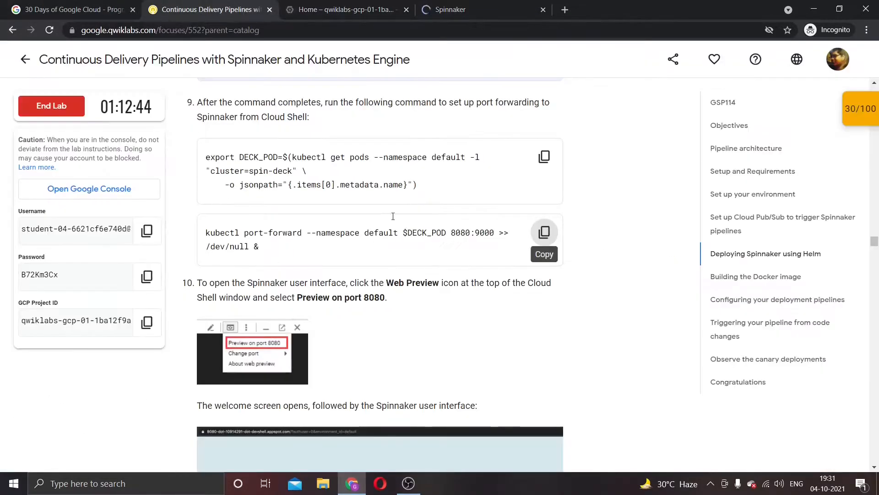
{"action": "scroll", "coordinate": [264, 292], "scroll_direction": "down", "scroll_amount": 3}
{"action": "scroll", "coordinate": [264, 292], "scroll_direction": "down", "scroll_amount": 6}
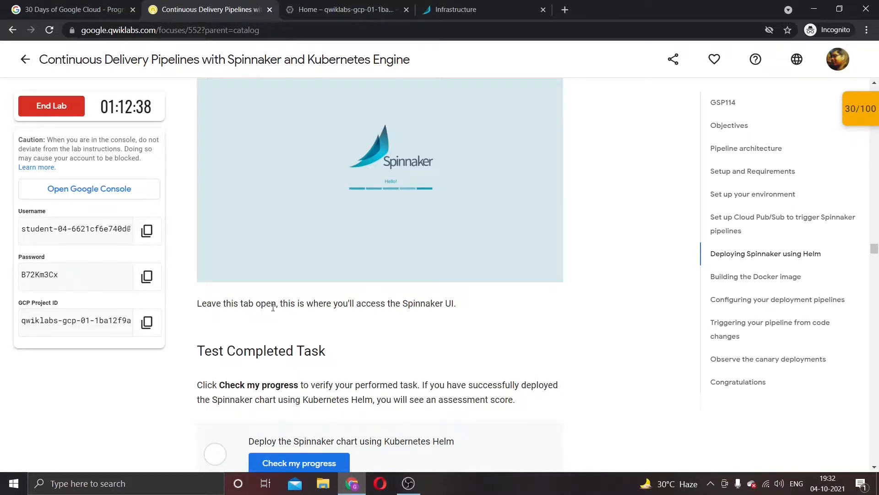
{"action": "left_click", "coordinate": [444, 13]}
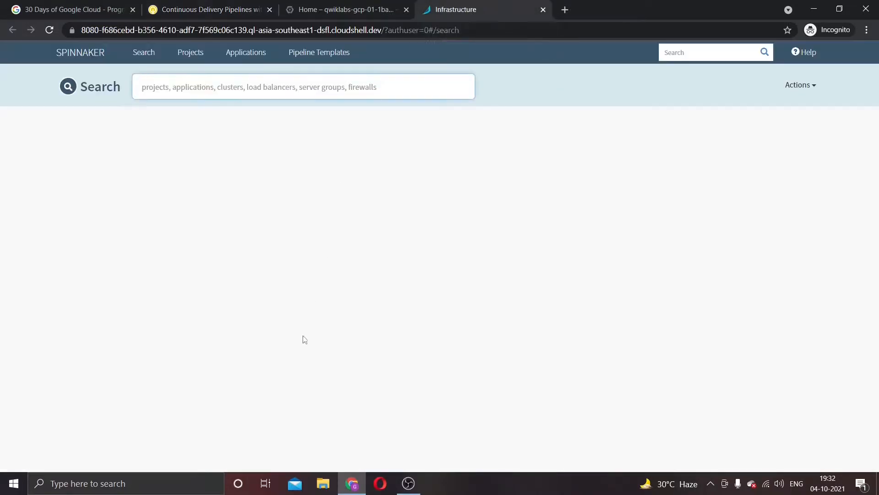
{"action": "left_click", "coordinate": [352, 8]}
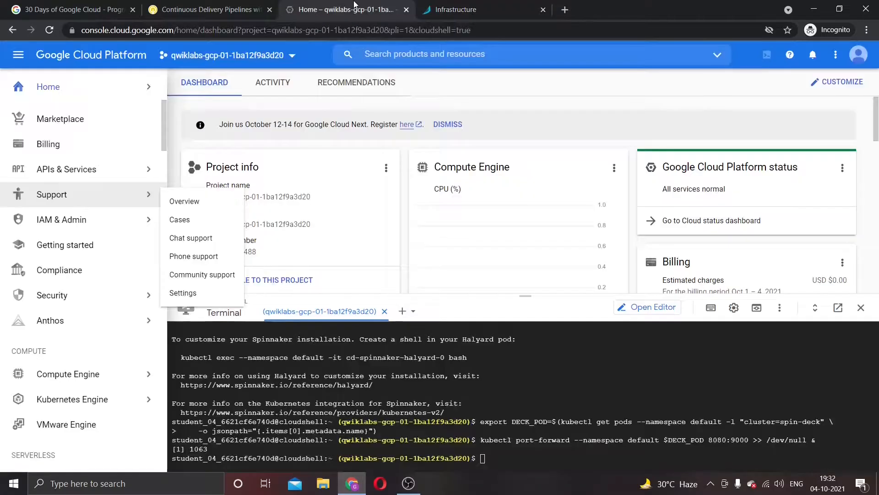
{"action": "left_click", "coordinate": [236, 5]}
{"action": "scroll", "coordinate": [285, 336], "scroll_direction": "down", "scroll_amount": 2}
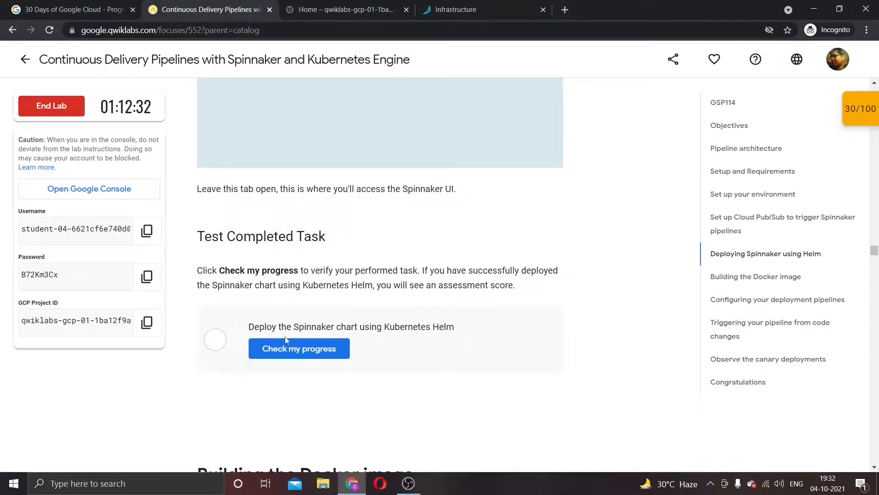
{"action": "left_click", "coordinate": [309, 350]}
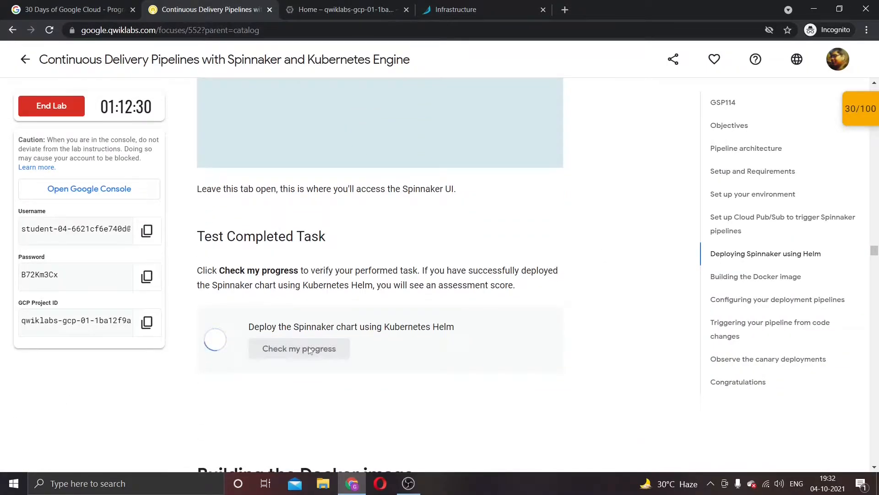
- Copy the gsutil command for gs://spls/gsp114/sample-app.tar from Building the Docker image and run it in Cloud Shell to download the source code
{"action": "scroll", "coordinate": [288, 339], "scroll_direction": "down", "scroll_amount": 5}
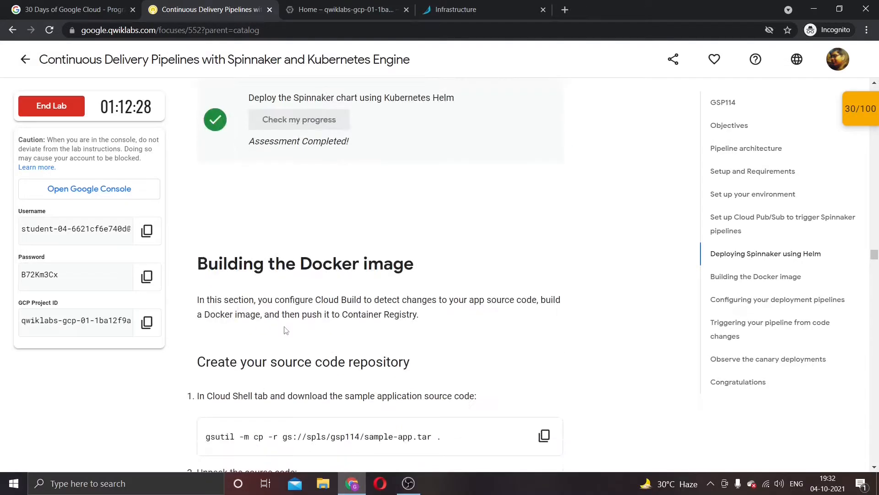
{"action": "scroll", "coordinate": [285, 330], "scroll_direction": "down", "scroll_amount": 5}
{"action": "scroll", "coordinate": [237, 238], "scroll_direction": "up", "scroll_amount": 2}
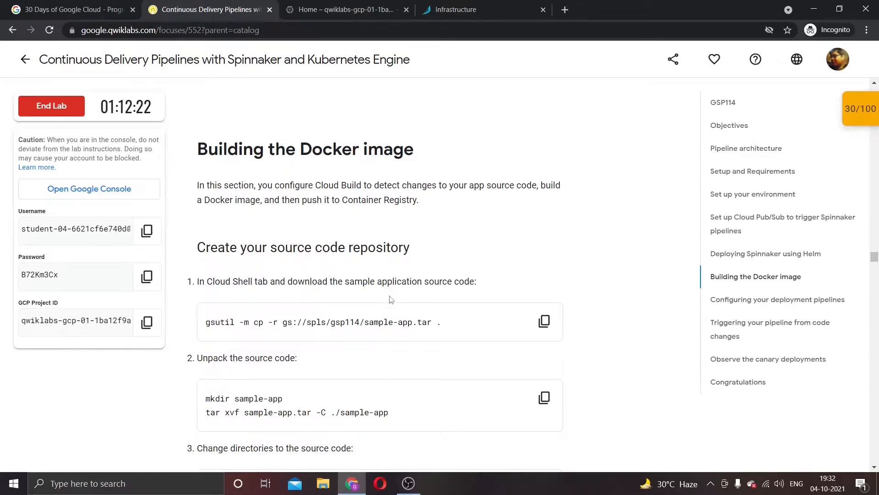
{"action": "left_click", "coordinate": [544, 321]}
{"action": "key", "text": "ctrl+Tab"}
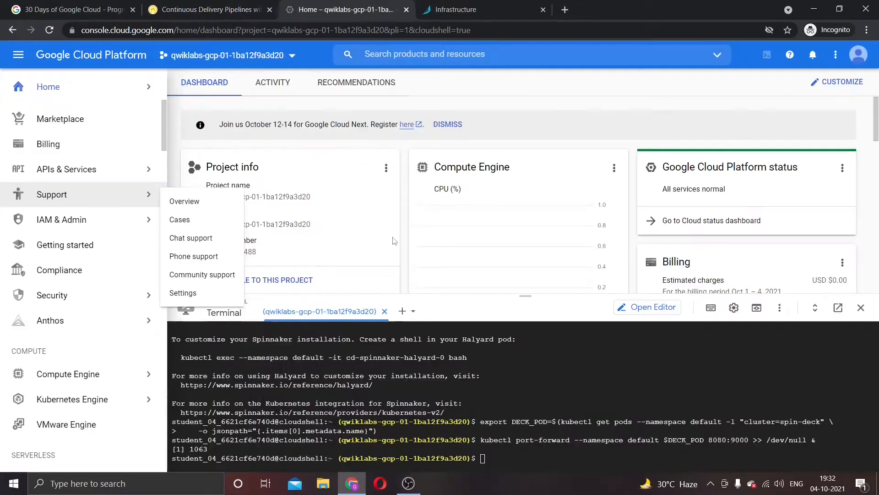
{"action": "key", "text": "ctrl+v"}
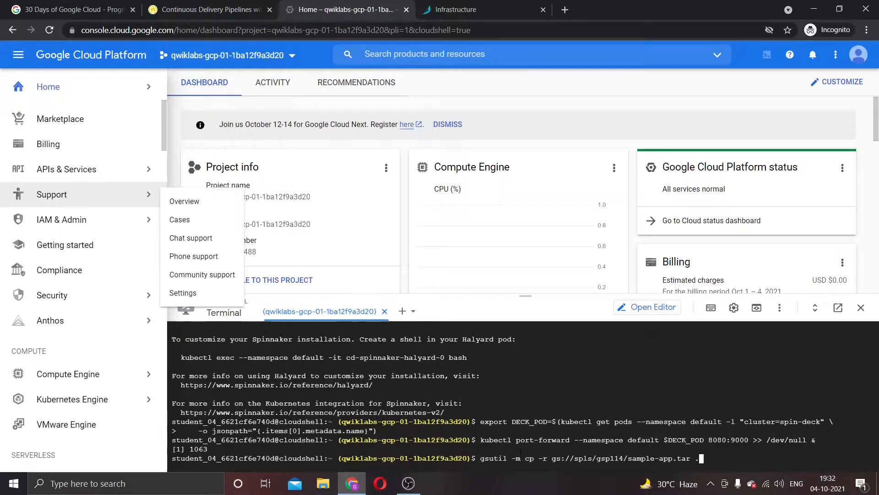
{"action": "key", "text": "Return"}
- Copy the step 2 commands and run them in Cloud Shell to create the sample-app directory and unpack sample-app.tar into it
{"action": "key", "text": "ctrl+shift+Tab"}
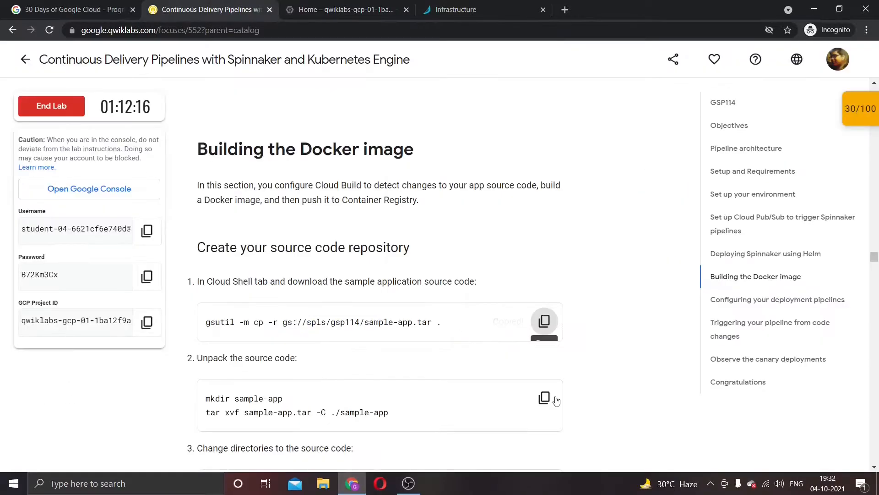
{"action": "left_click", "coordinate": [544, 398]}
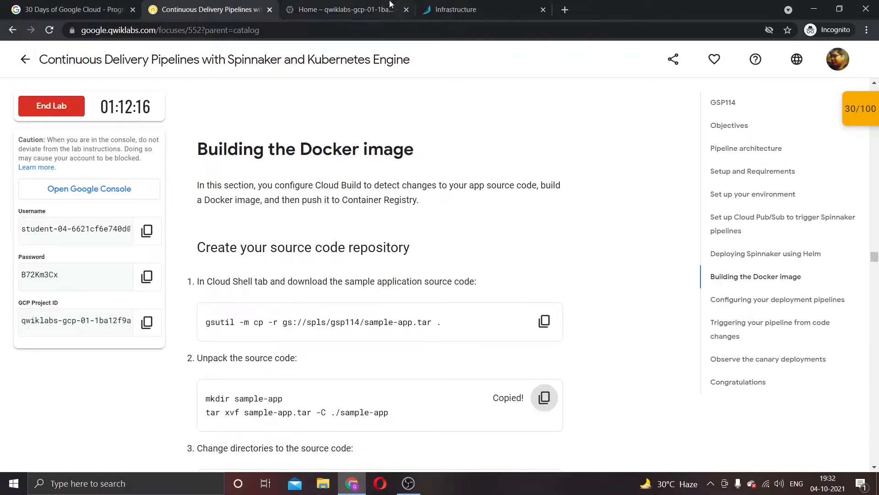
{"action": "key", "text": "ctrl+Tab"}
{"action": "key", "text": "ctrl+v"}
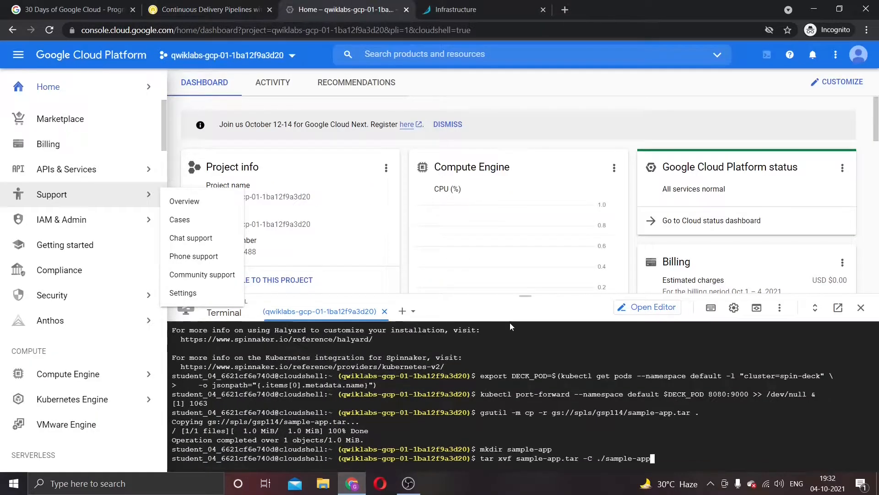
{"action": "left_click", "coordinate": [208, 7]}
{"action": "left_click", "coordinate": [302, 9]}
{"action": "key", "text": "Return"}
- Copy the cd sample-app command from step 3 and run it in Cloud Shell
{"action": "left_click", "coordinate": [208, 9]}
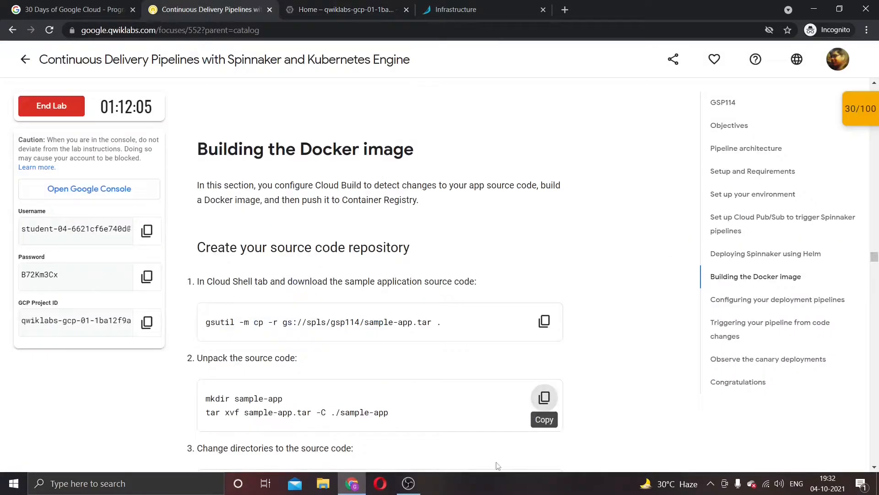
{"action": "scroll", "coordinate": [259, 350], "scroll_direction": "down", "scroll_amount": 2}
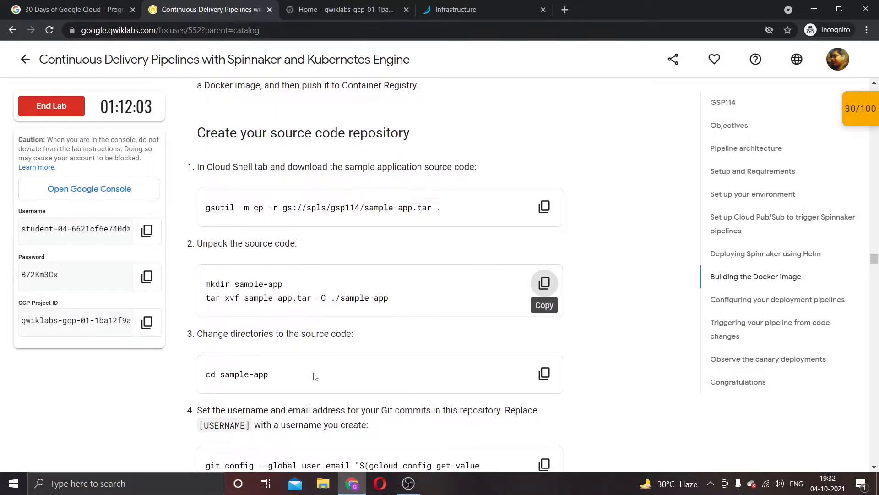
{"action": "left_click", "coordinate": [544, 373]}
{"action": "left_click", "coordinate": [302, 9]}
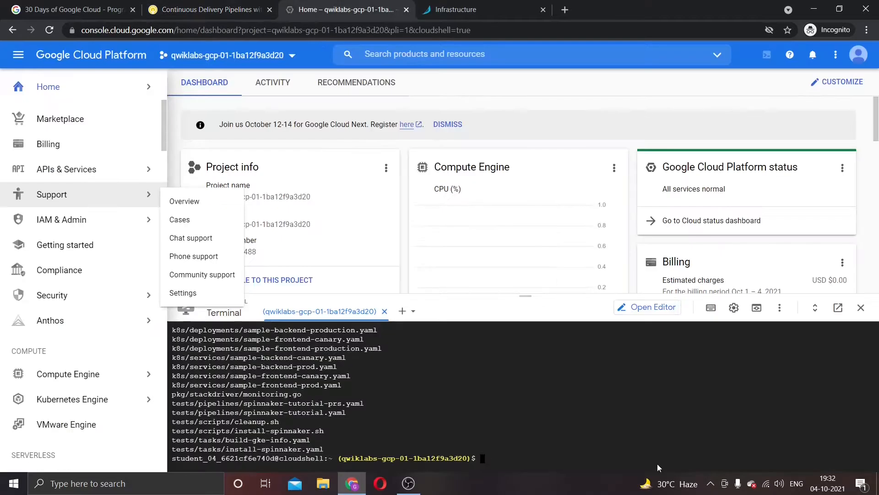
{"action": "key", "text": "ctrl+v"}
{"action": "key", "text": "Return"}
- Copy the git config --global user.email command from step 4 and enter it at the Cloud Shell prompt in sample-app
{"action": "left_click", "coordinate": [211, 9]}
{"action": "scroll", "coordinate": [521, 326], "scroll_direction": "down", "scroll_amount": 1}
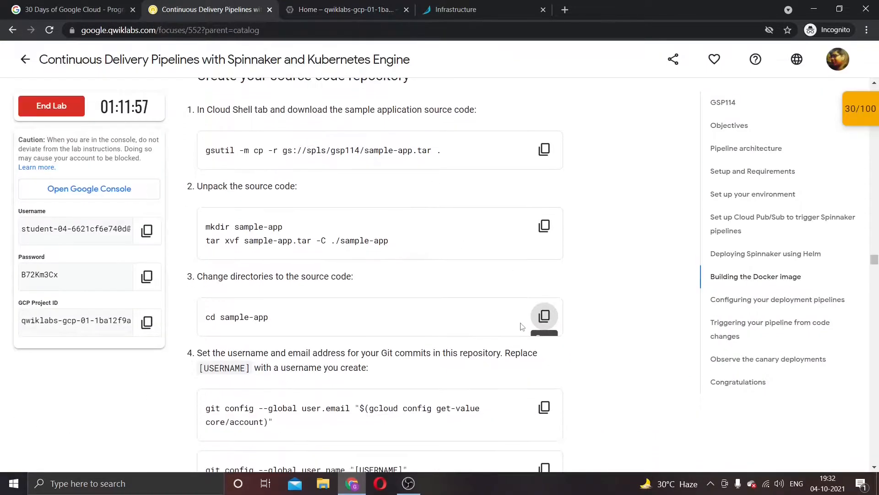
{"action": "scroll", "coordinate": [330, 407], "scroll_direction": "down", "scroll_amount": 1}
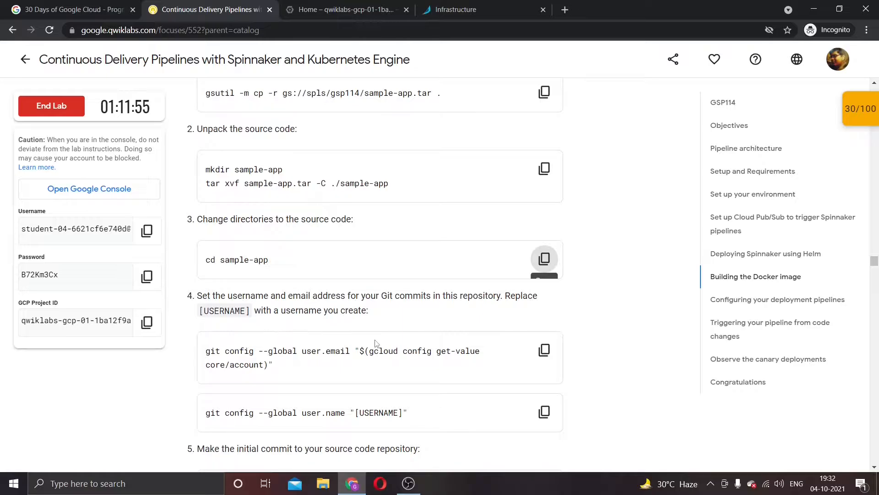
{"action": "left_click", "coordinate": [543, 351]}
{"action": "left_click", "coordinate": [361, 9]}
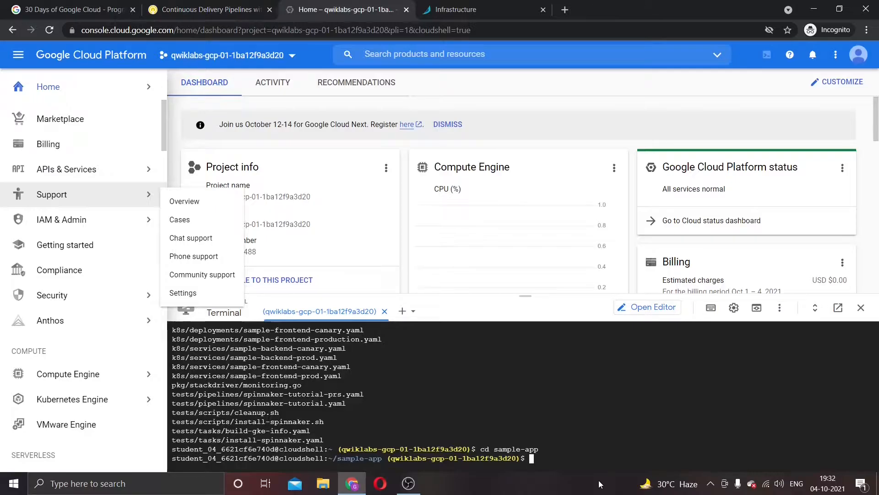
{"action": "key", "text": "ctrl+v"}
{"action": "left_click", "coordinate": [196, 10]}
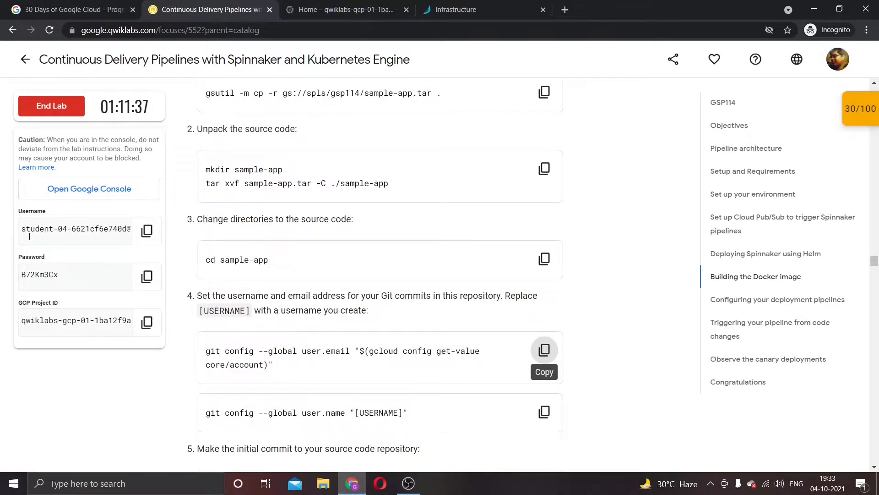
{"action": "left_click", "coordinate": [147, 230]}
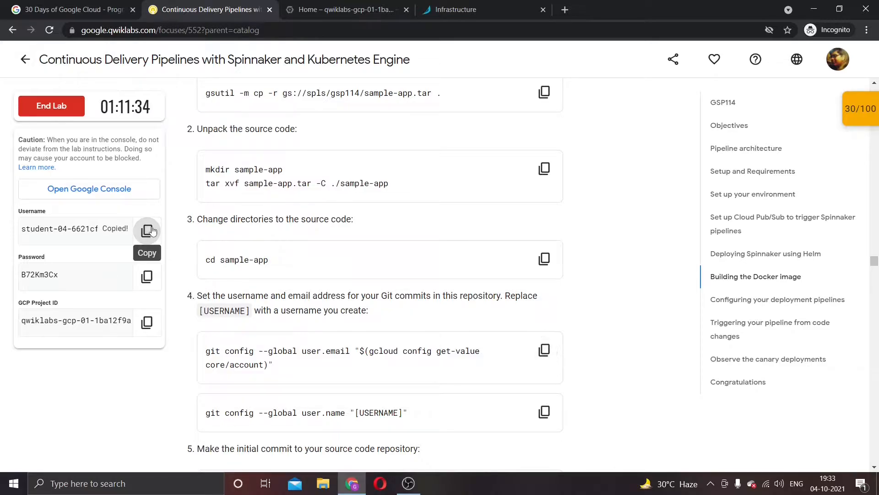
{"action": "left_click", "coordinate": [337, 8]}
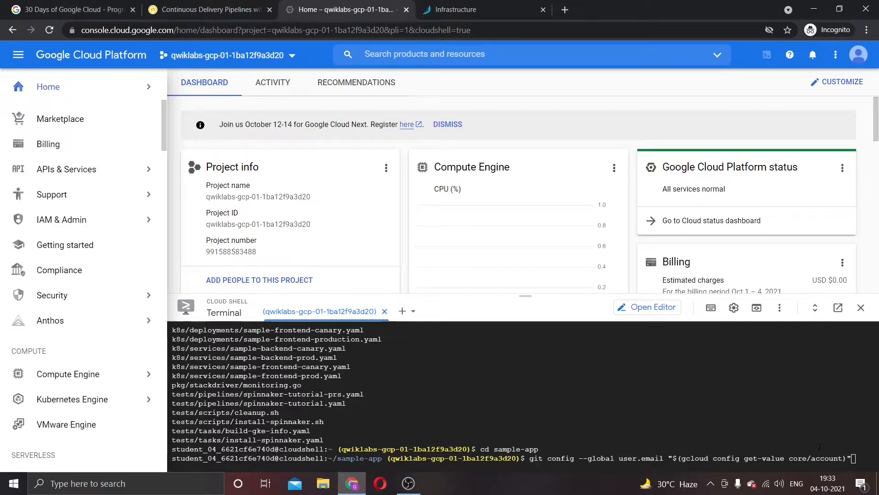
{"action": "left_click", "coordinate": [191, 8]}
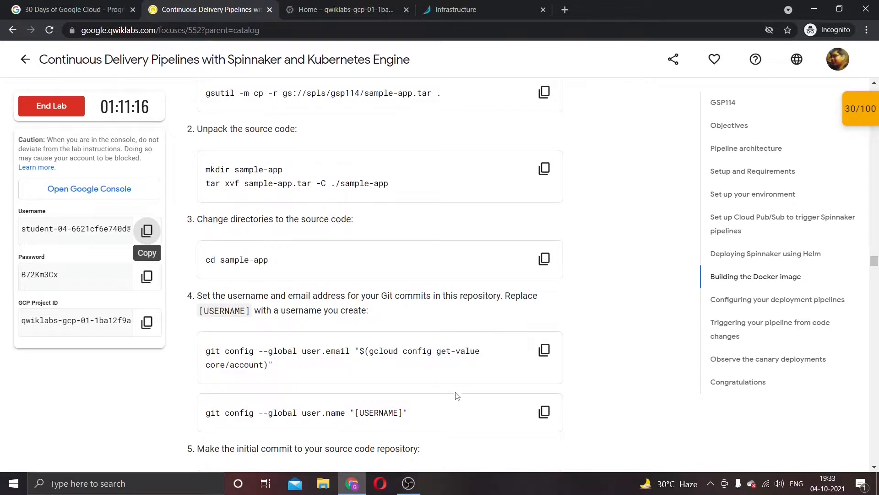
{"action": "left_click", "coordinate": [348, 9]}
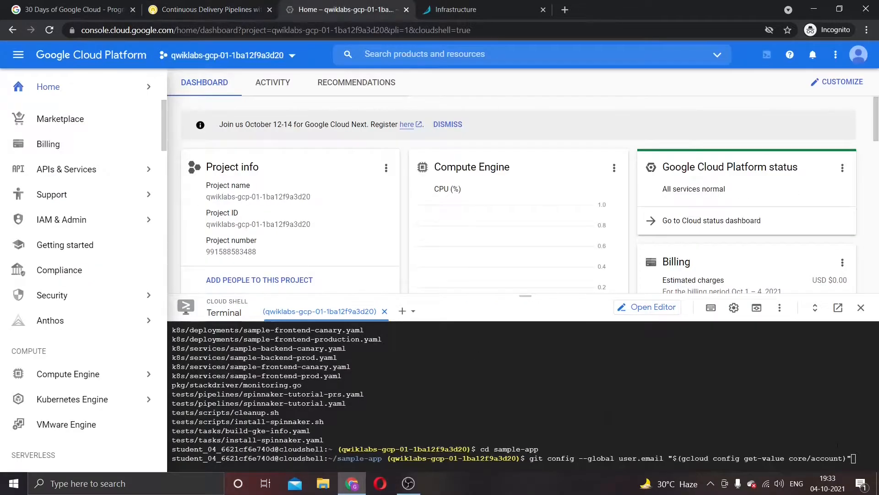
{"action": "left_click", "coordinate": [221, 5]}
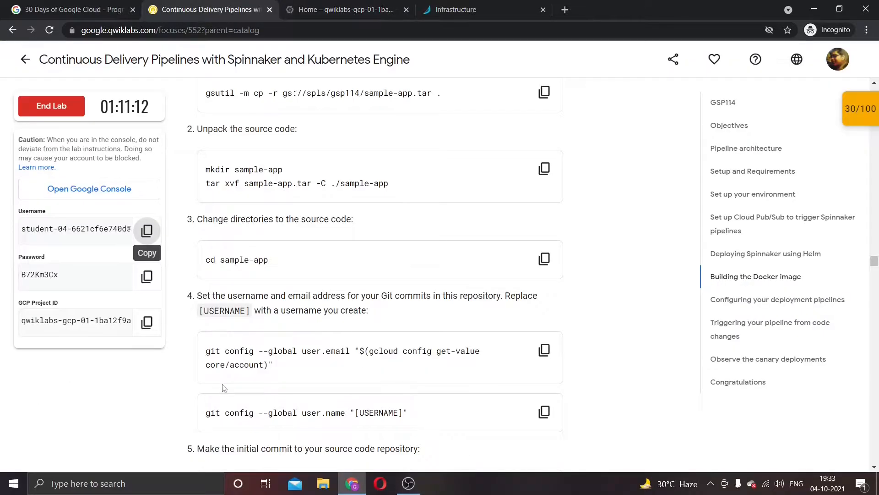
- Copy the git config --global user.email command from step 4 and run it in Cloud Shell
{"action": "left_click_drag", "start_coordinate": [205, 350], "coordinate": [285, 380]}
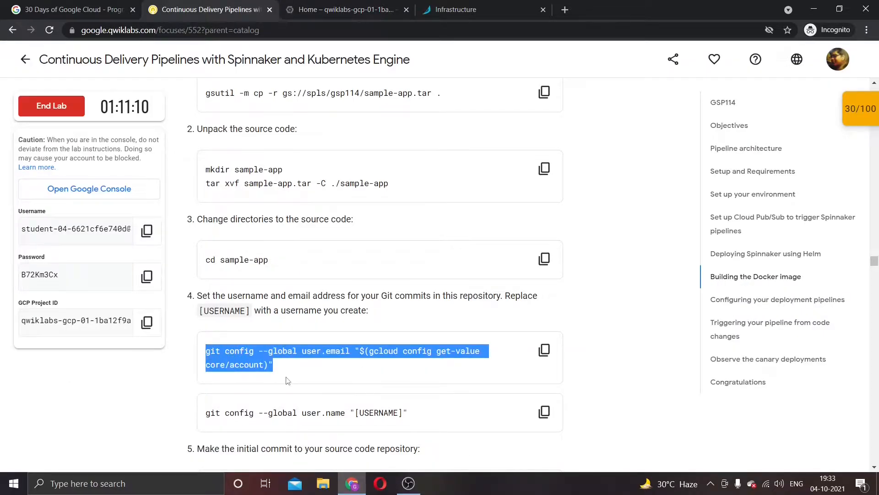
{"action": "key", "text": "ctrl+c"}
{"action": "left_click", "coordinate": [341, 9]}
{"action": "key", "text": "ctrl+v"}
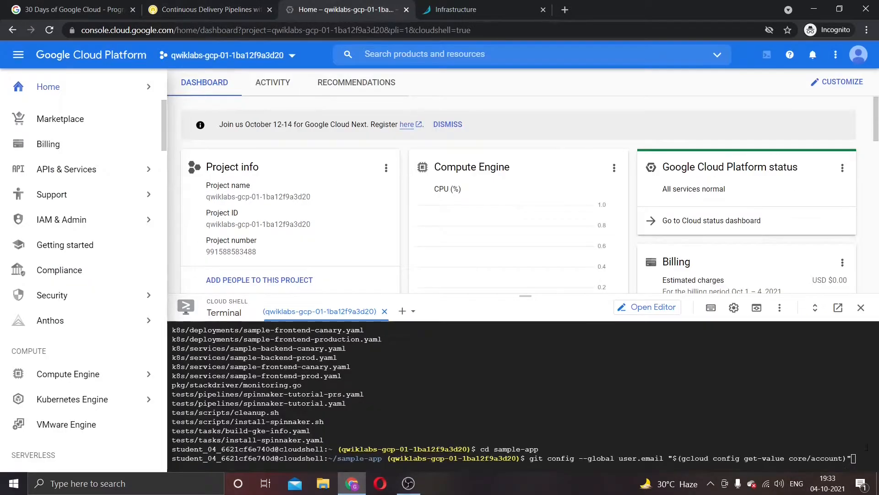
{"action": "key", "text": "Return"}
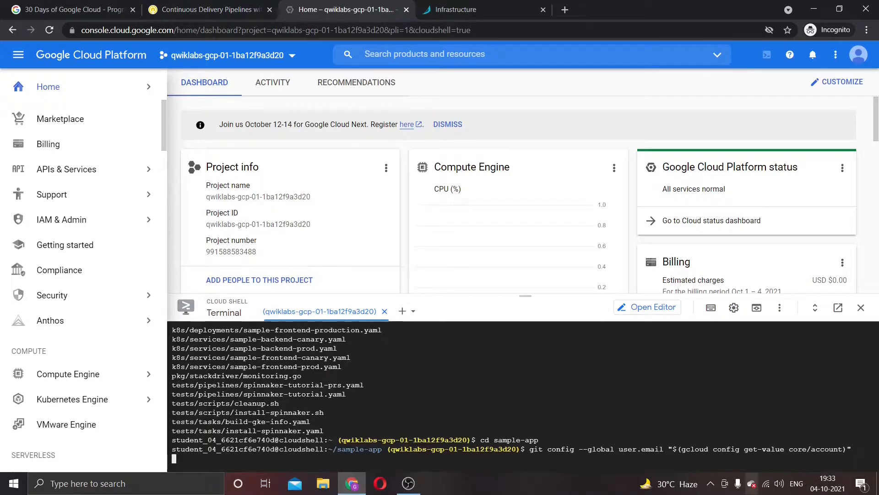
- Copy the git config --global user.name command into Cloud Shell and delete its quoted [USERNAME] placeholder
{"action": "left_click", "coordinate": [209, 9]}
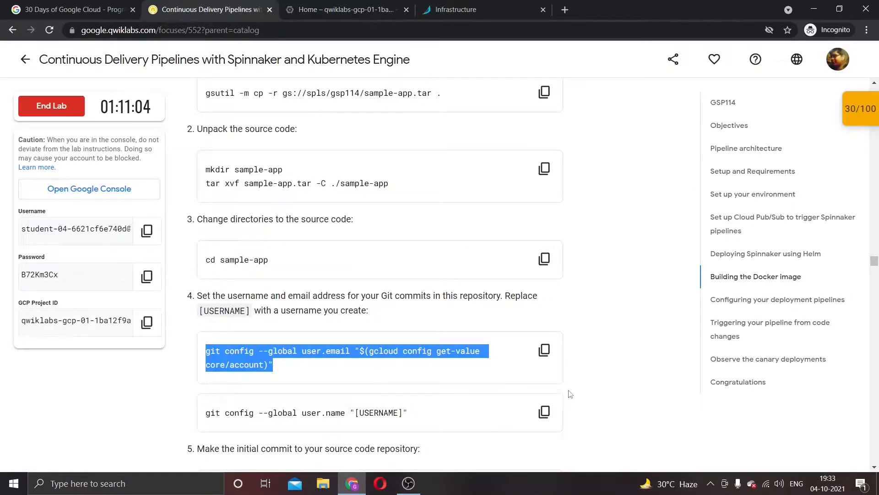
{"action": "left_click", "coordinate": [544, 412]}
{"action": "key", "text": "ctrl+Tab"}
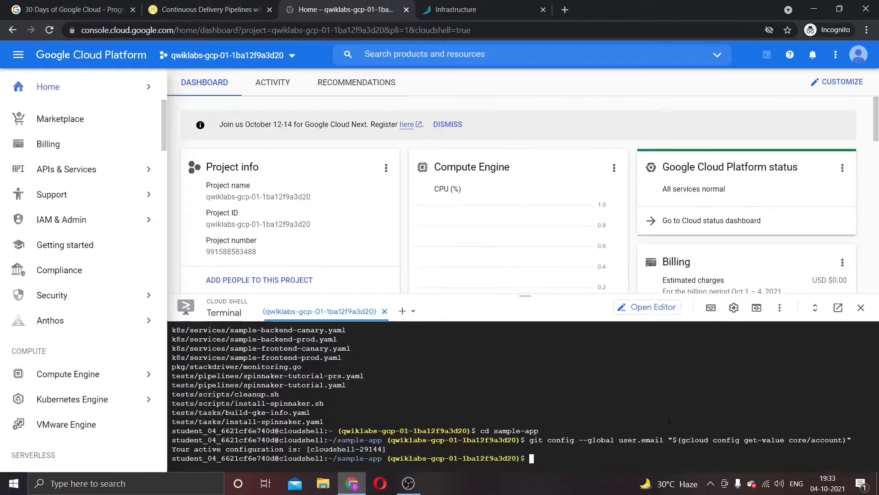
{"action": "key", "text": "ctrl+v"}
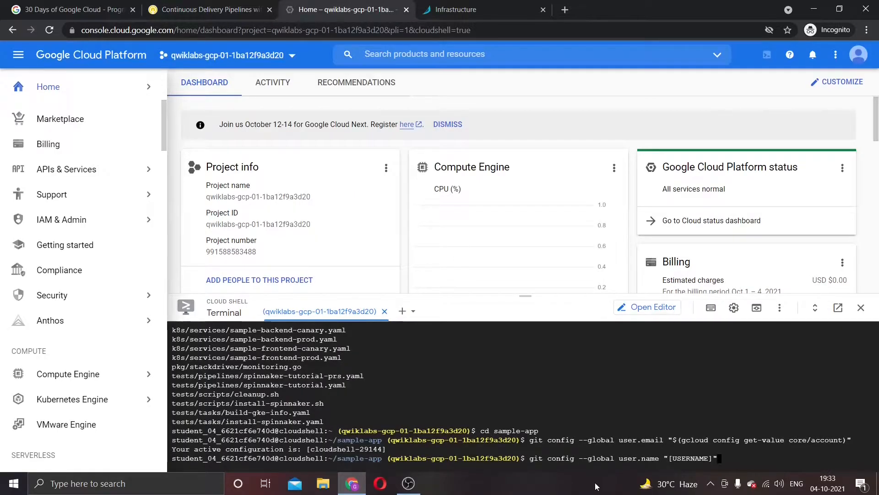
{"action": "key", "text": "BackSpace"}
{"action": "key", "text": "BackSpace"}
{"action": "key", "text": "BackSpace"}
{"action": "key", "text": "BackSpace"}
{"action": "key", "text": "BackSpace"}
{"action": "key", "text": "BackSpace"}
{"action": "key", "text": "BackSpace"}
{"action": "key", "text": "BackSpace"}
{"action": "key", "text": "BackSpace"}
{"action": "key", "text": "BackSpace"}
{"action": "key", "text": "ctrl+v"}
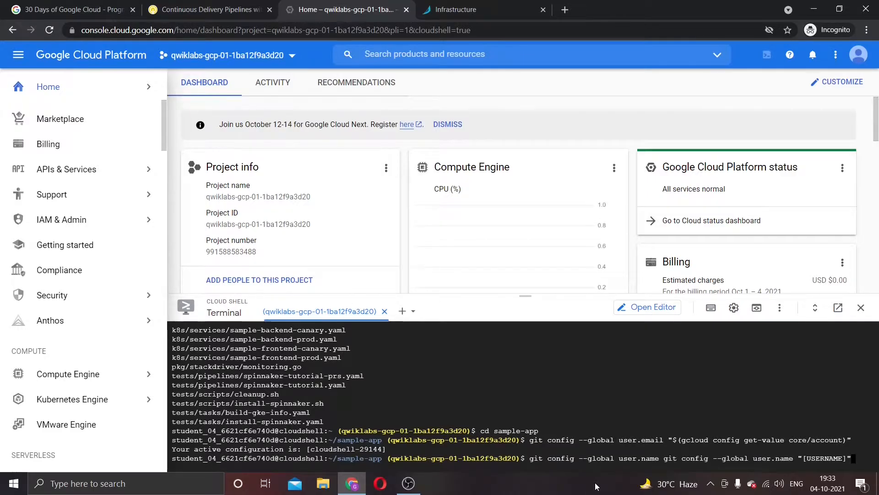
{"action": "key", "text": "BackSpace"}
{"action": "key", "text": "BackSpace"}
{"action": "key", "text": "BackSpace"}
{"action": "key", "text": "BackSpace"}
{"action": "key", "text": "BackSpace"}
{"action": "key", "text": "BackSpace"}
{"action": "key", "text": "BackSpace"}
{"action": "key", "text": "BackSpace"}
{"action": "key", "text": "BackSpace"}
{"action": "key", "text": "BackSpace"}
{"action": "key", "text": "BackSpace"}
{"action": "key", "text": "BackSpace"}
{"action": "key", "text": "BackSpace"}
{"action": "key", "text": "BackSpace"}
{"action": "key", "text": "BackSpace"}
{"action": "key", "text": "BackSpace"}
{"action": "key", "text": "BackSpace"}
{"action": "key", "text": "BackSpace"}
{"action": "key", "text": "BackSpace"}
{"action": "key", "text": "BackSpace"}
{"action": "key", "text": "BackSpace"}
{"action": "key", "text": "BackSpace"}
{"action": "key", "text": "BackSpace"}
{"action": "key", "text": "BackSpace"}
{"action": "key", "text": "BackSpace"}
{"action": "key", "text": "BackSpace"}
{"action": "key", "text": "BackSpace"}
{"action": "key", "text": "BackSpace"}
{"action": "key", "text": "BackSpace"}
{"action": "key", "text": "BackSpace"}
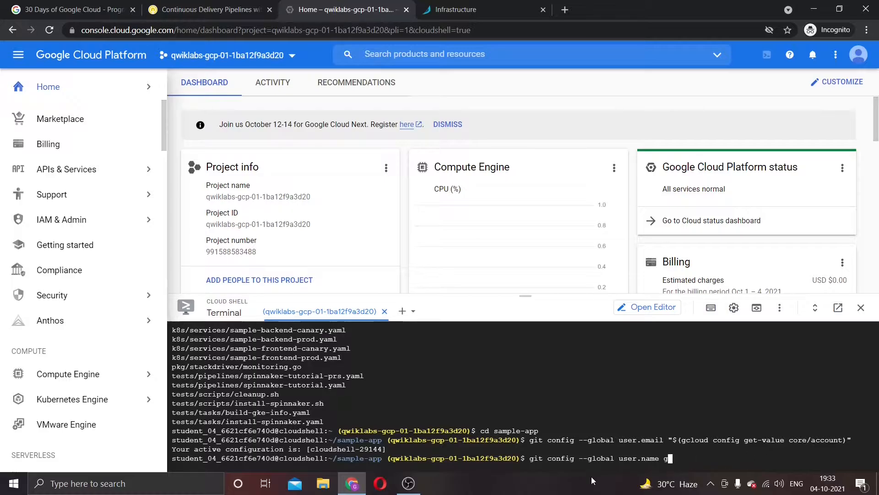
- Complete the git config --global user.name command with the lab account's username copied from the lab page and run it
{"action": "left_click", "coordinate": [209, 9]}
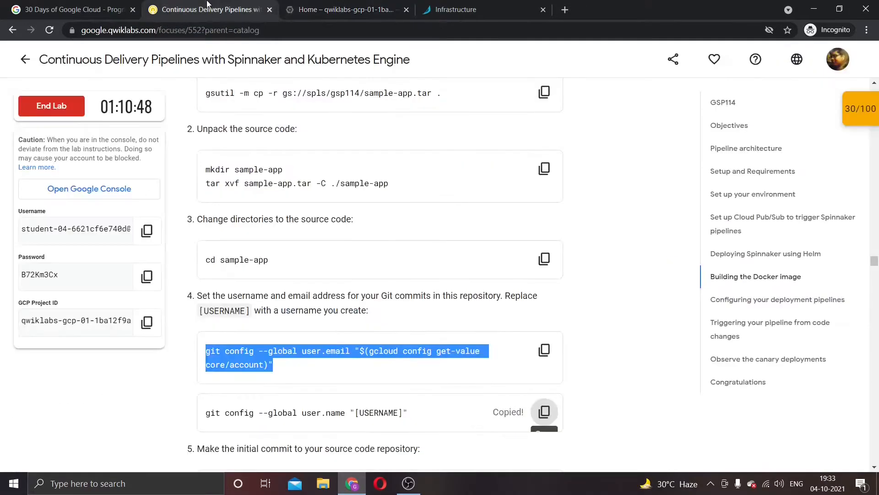
{"action": "left_click", "coordinate": [146, 231]}
{"action": "left_click", "coordinate": [298, 6]}
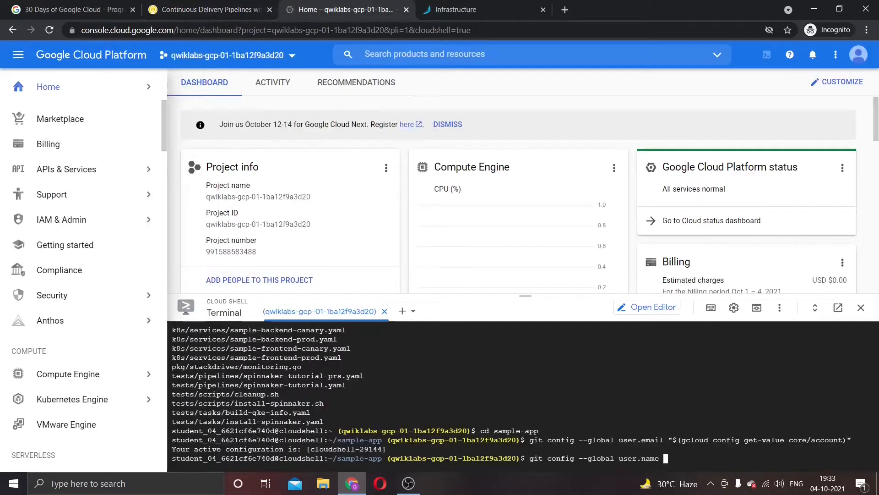
{"action": "key", "text": "ctrl+v"}
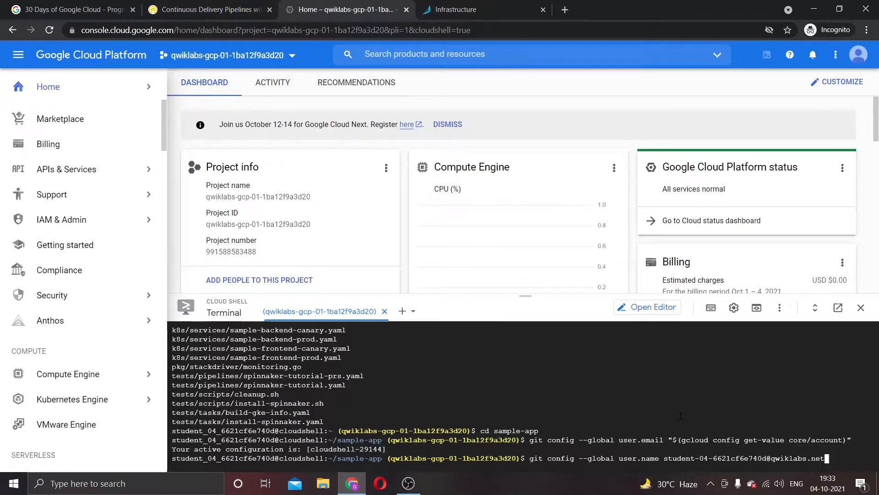
{"action": "left_click", "coordinate": [192, 9]}
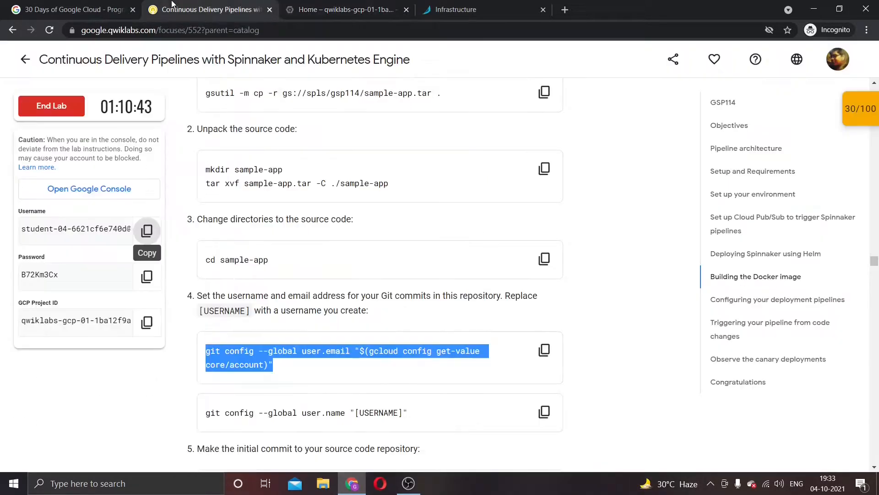
{"action": "left_click", "coordinate": [288, 6]}
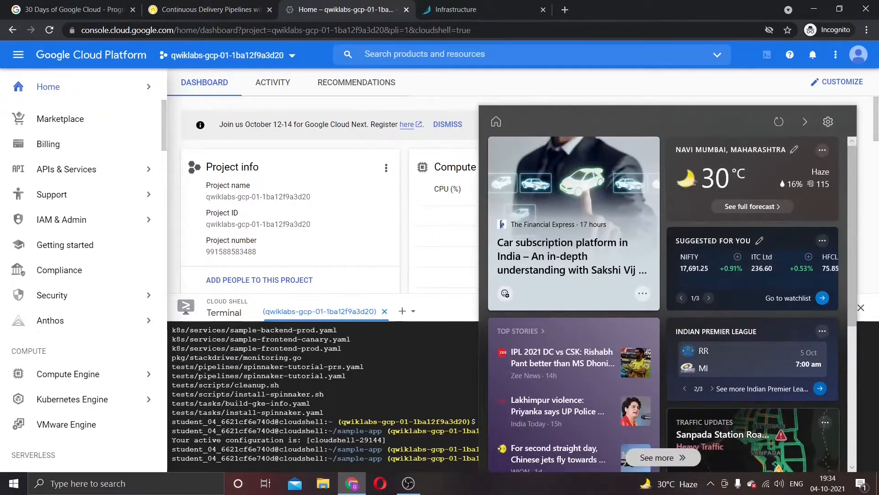
{"action": "key", "text": "Return"}
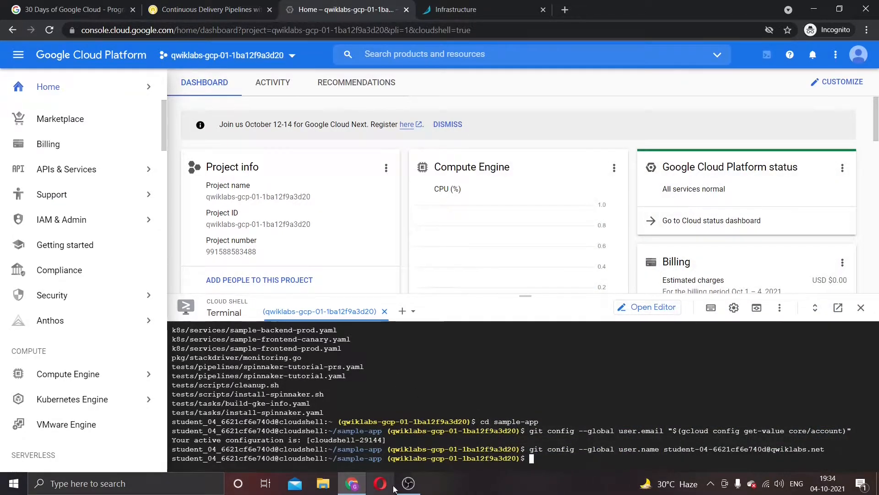
- Copy the git init command from step 5 and run it in Cloud Shell to initialize the sample-app repository
{"action": "left_click", "coordinate": [207, 7]}
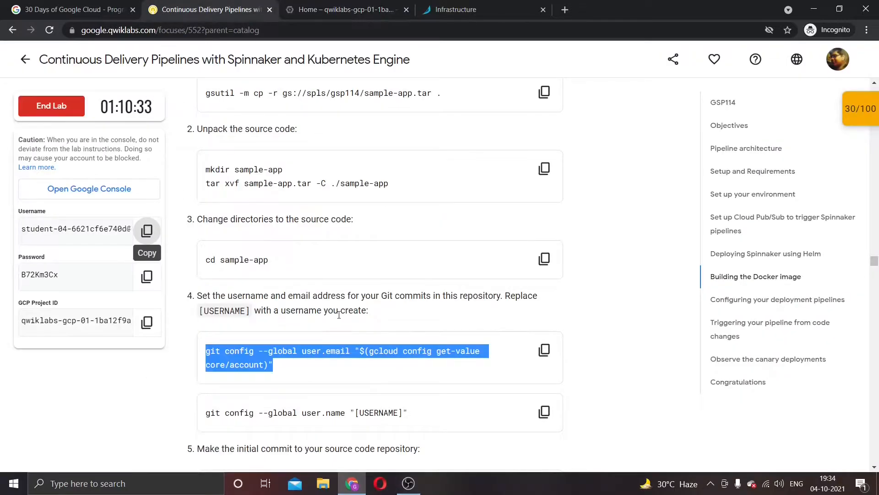
{"action": "scroll", "coordinate": [339, 315], "scroll_direction": "down", "scroll_amount": 3}
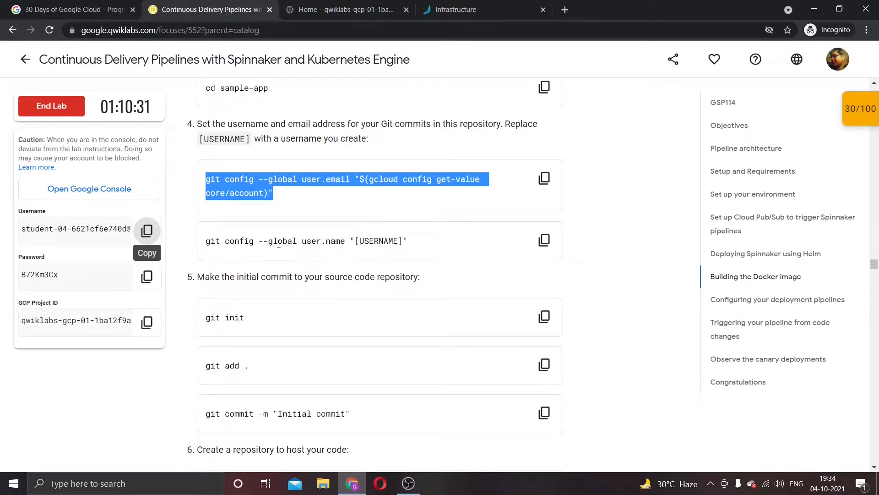
{"action": "left_click", "coordinate": [273, 270]}
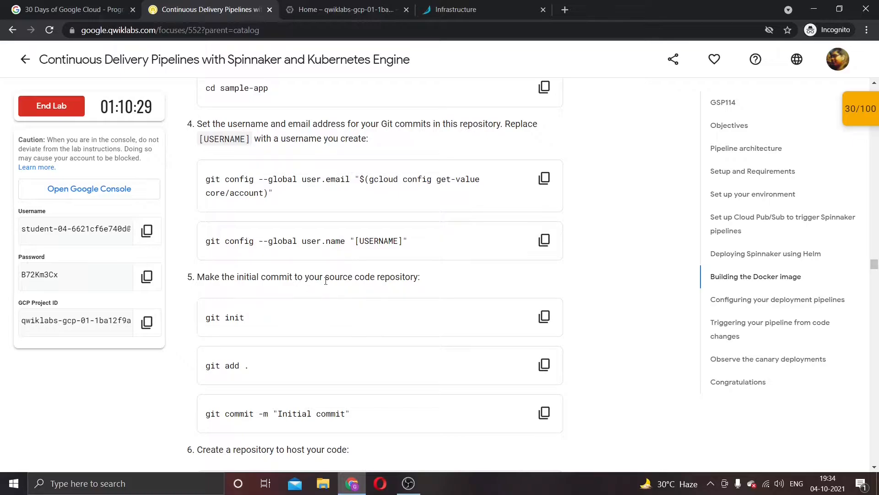
{"action": "left_click", "coordinate": [540, 319]}
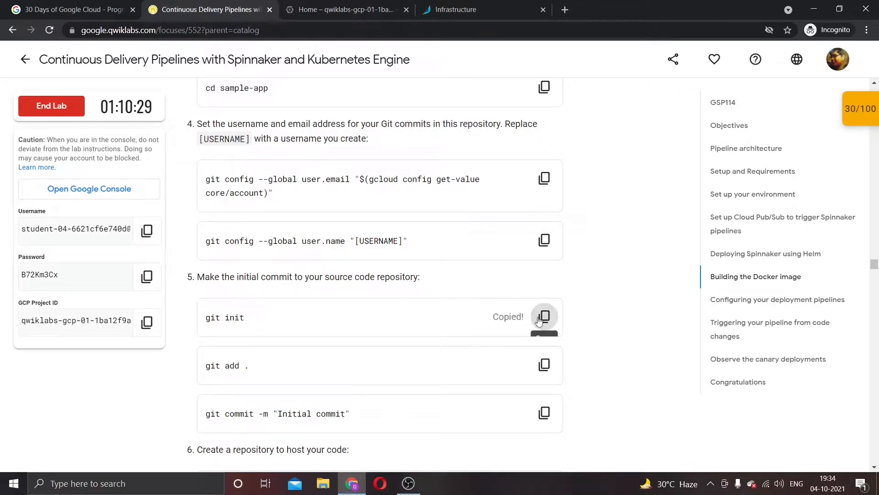
{"action": "left_click", "coordinate": [343, 10]}
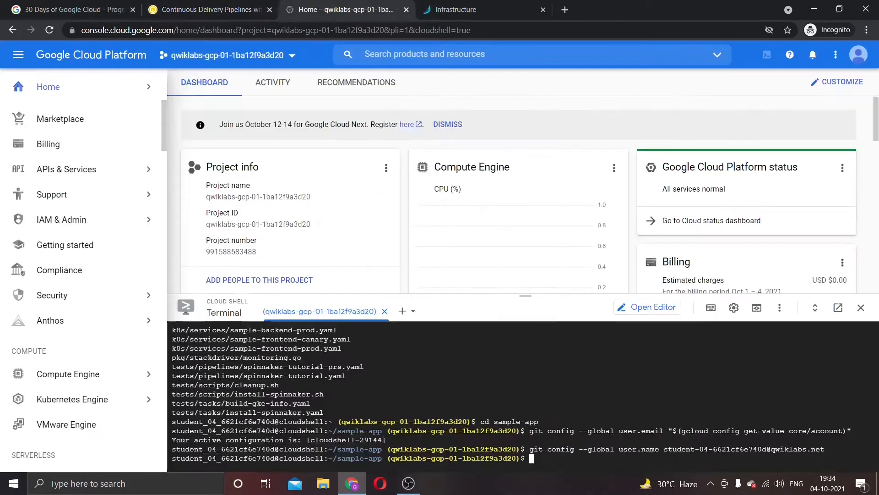
{"action": "key", "text": "ctrl+v"}
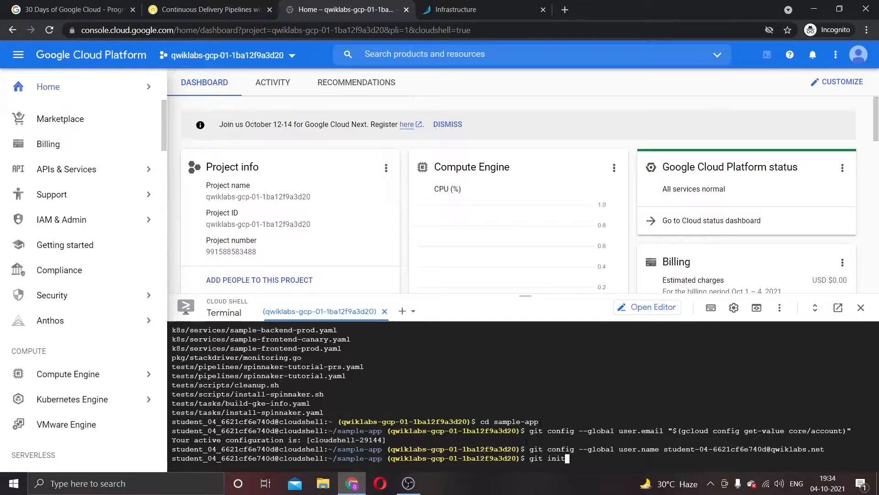
{"action": "key", "text": "Return"}
- Copy the git add . command from step 5 and run it in Cloud Shell to stage the source files
{"action": "left_click", "coordinate": [213, 6]}
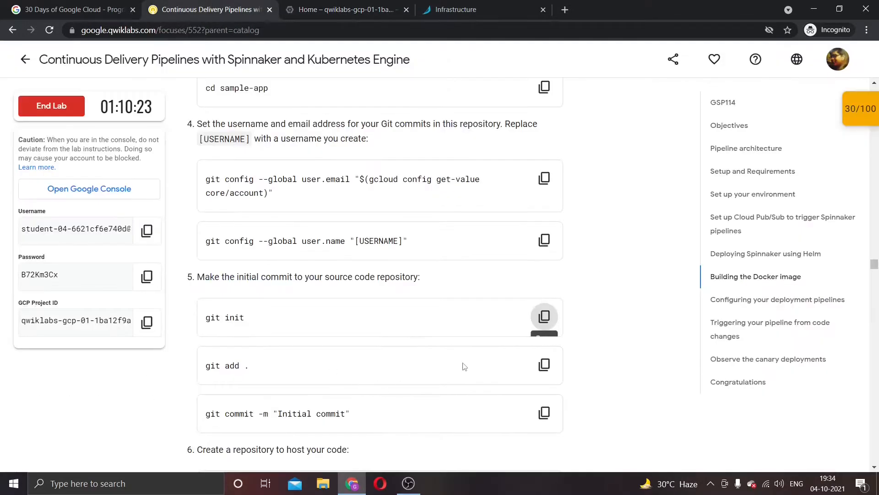
{"action": "left_click", "coordinate": [544, 364]}
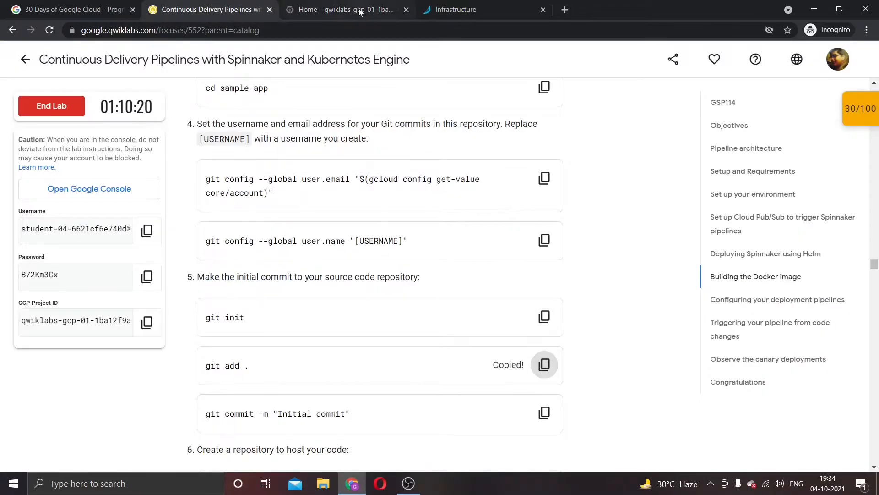
{"action": "left_click", "coordinate": [344, 9]}
{"action": "key", "text": "ctrl+v"}
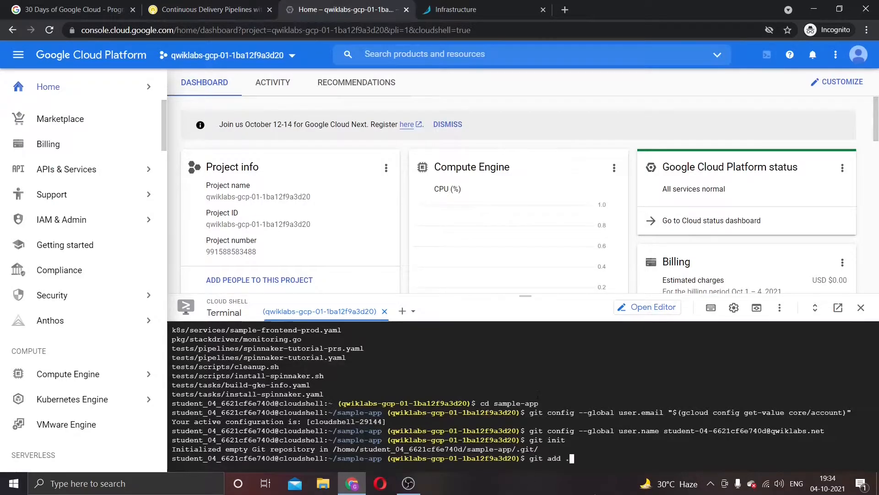
{"action": "key", "text": "Return"}
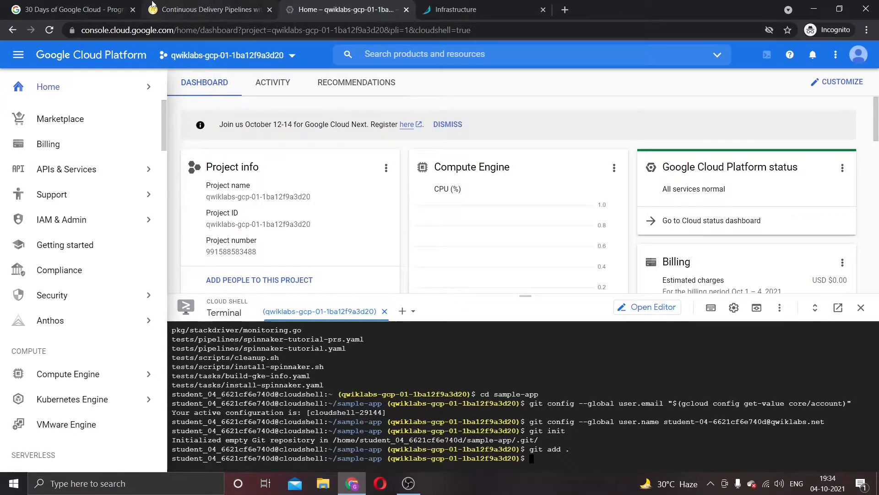
- Copy the git commit -m "Initial commit" command and run it in Cloud Shell to commit the source code
{"action": "left_click", "coordinate": [213, 9]}
{"action": "scroll", "coordinate": [519, 425], "scroll_direction": "down", "scroll_amount": 4}
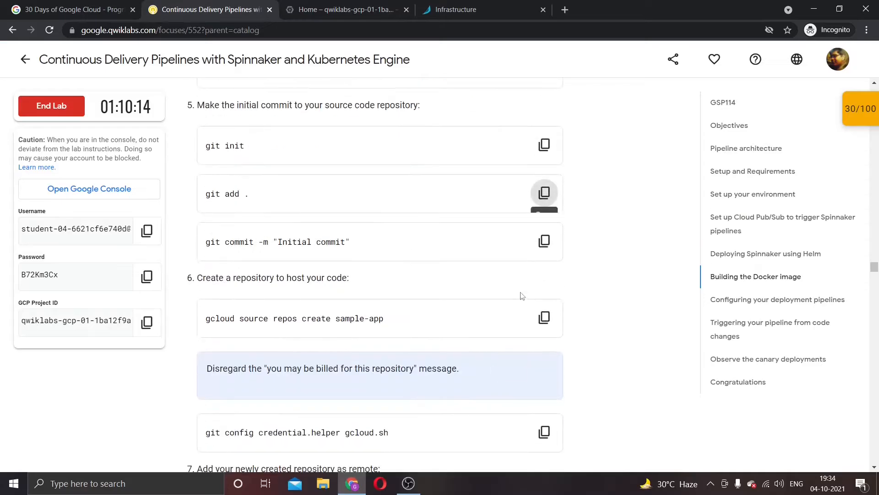
{"action": "left_click", "coordinate": [544, 241]}
{"action": "key", "text": "ctrl+Tab"}
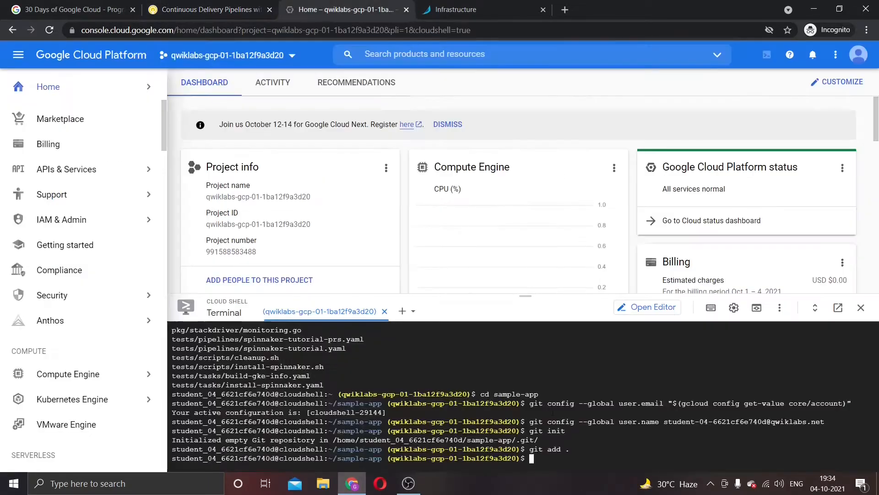
{"action": "key", "text": "ctrl+v"}
{"action": "key", "text": "Return"}
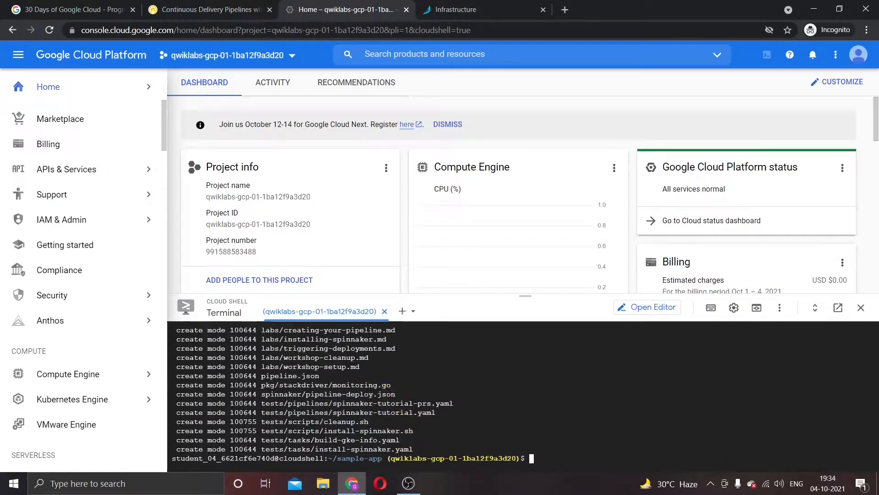
- Copy the gcloud source repos create sample-app command from step 6 and run it in Cloud Shell to create the code repository
{"action": "left_click", "coordinate": [183, 5]}
{"action": "scroll", "coordinate": [191, 250], "scroll_direction": "down", "scroll_amount": 3}
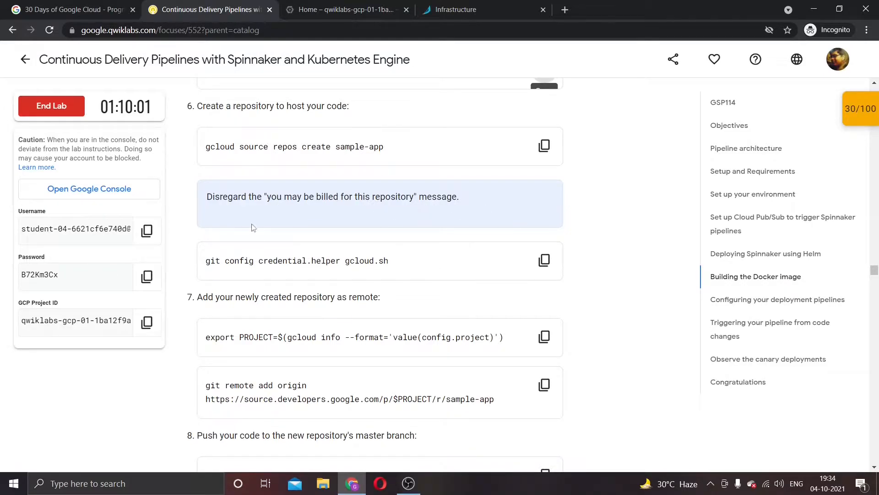
{"action": "scroll", "coordinate": [305, 241], "scroll_direction": "up", "scroll_amount": 1}
{"action": "scroll", "coordinate": [362, 229], "scroll_direction": "up", "scroll_amount": 1}
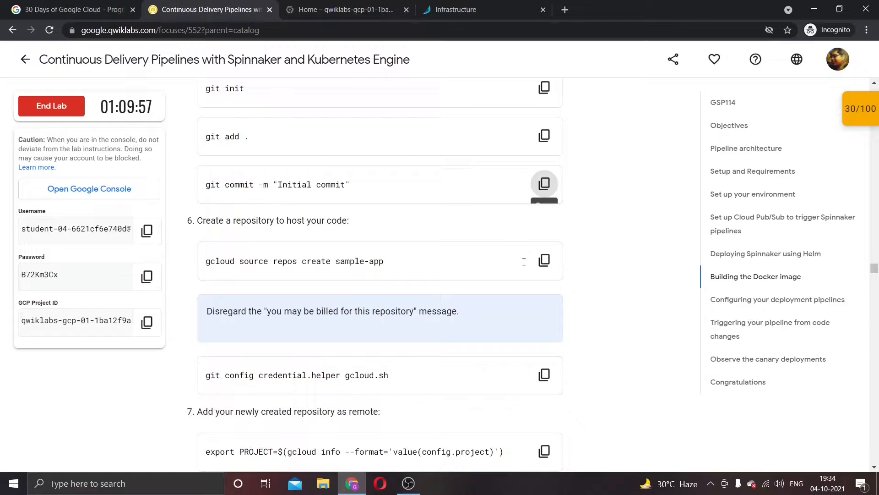
{"action": "left_click", "coordinate": [544, 260]}
{"action": "left_click", "coordinate": [344, 9]}
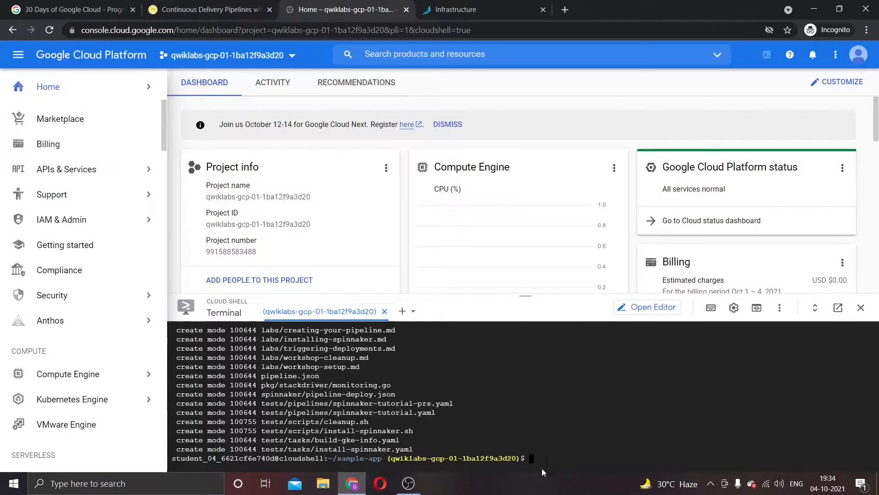
{"action": "key", "text": "ctrl+v"}
{"action": "key", "text": "Return"}
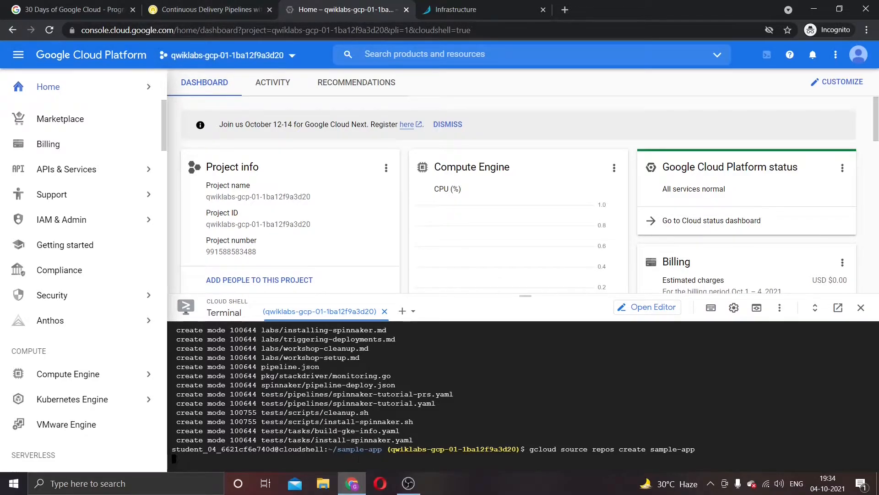
{"action": "left_click", "coordinate": [206, 10]}
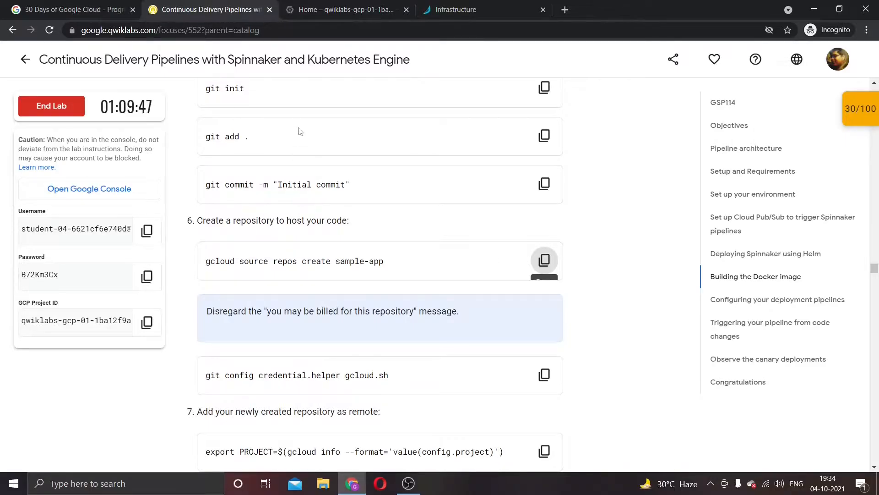
{"action": "left_click", "coordinate": [290, 4]}
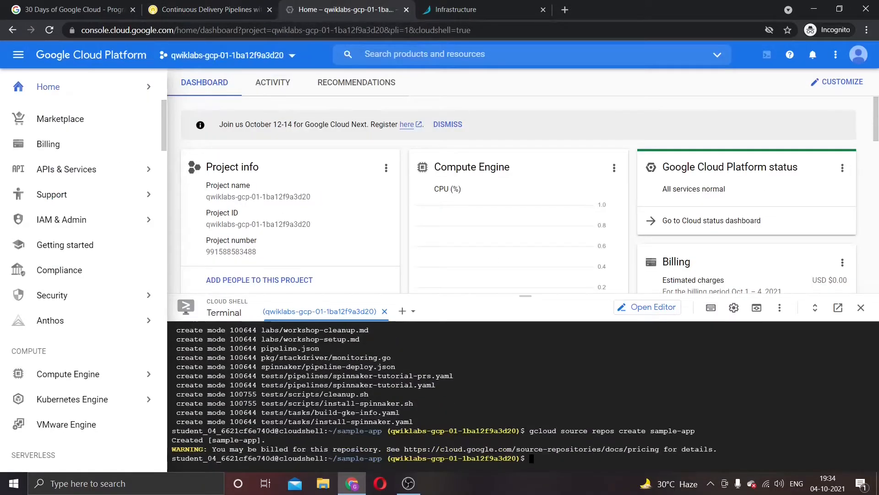
- Copy the git config credential.helper gcloud.sh command from step 6 and run it in Cloud Shell
{"action": "left_click", "coordinate": [174, 4]}
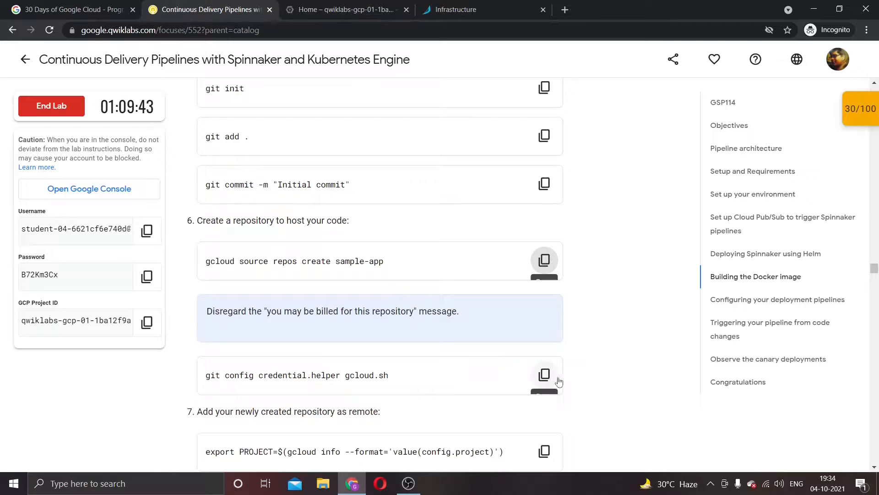
{"action": "left_click", "coordinate": [544, 374]}
{"action": "left_click", "coordinate": [345, 9]}
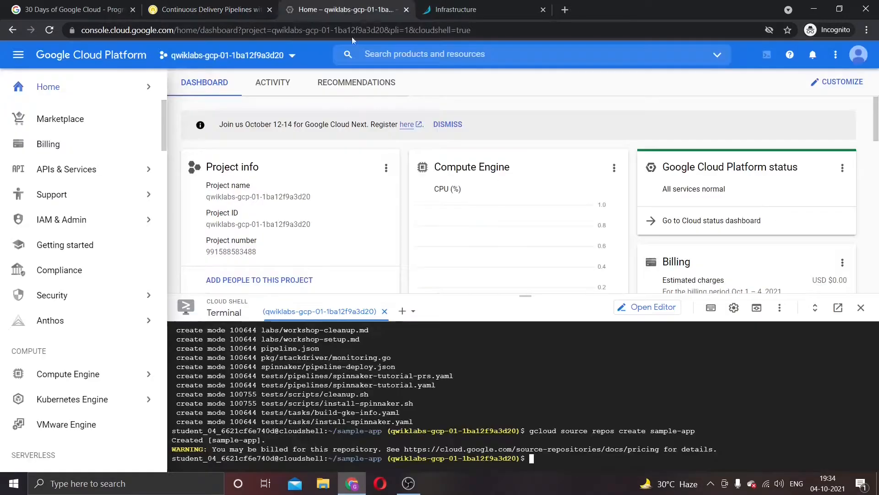
{"action": "key", "text": "ctrl+v"}
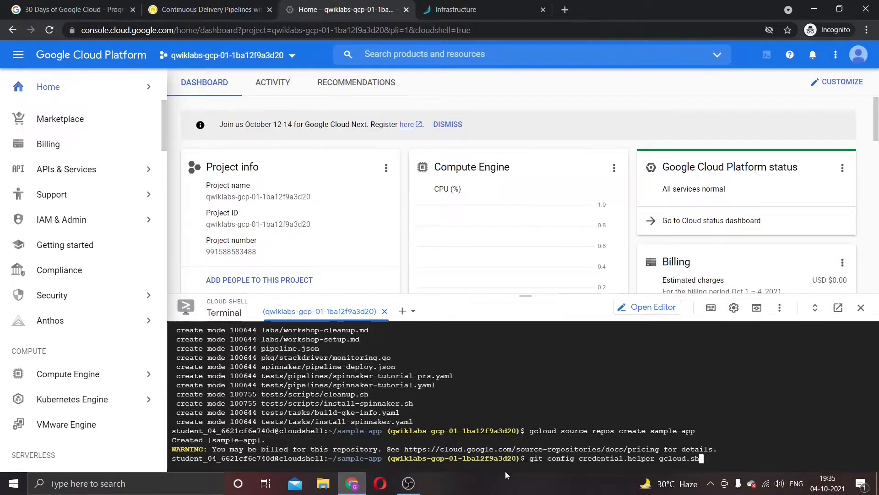
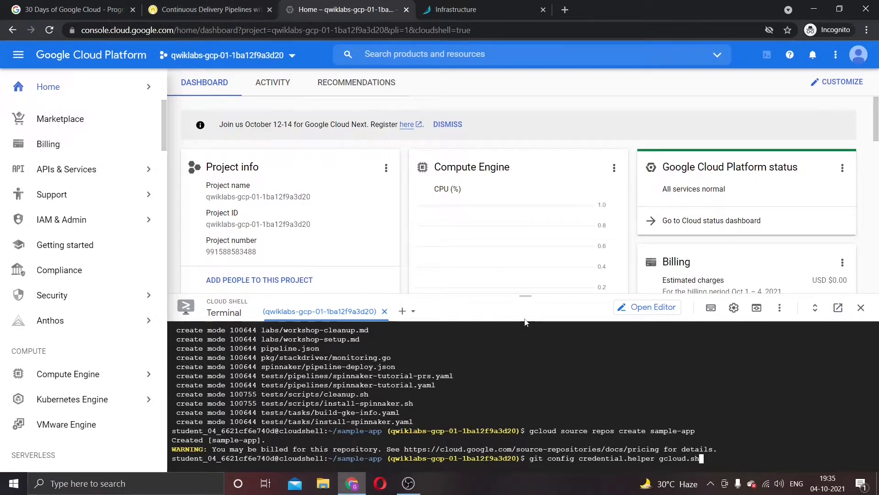
{"action": "left_click", "coordinate": [257, 8]}
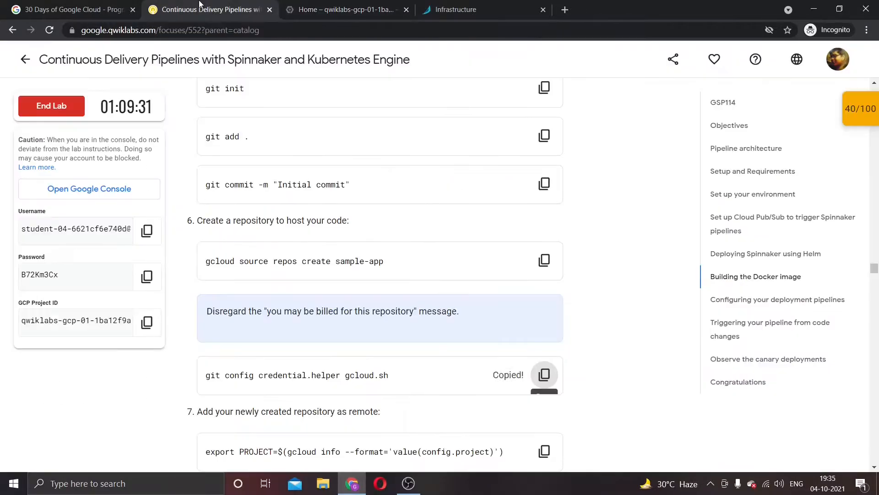
{"action": "left_click", "coordinate": [322, 6]}
{"action": "key", "text": "Return"}
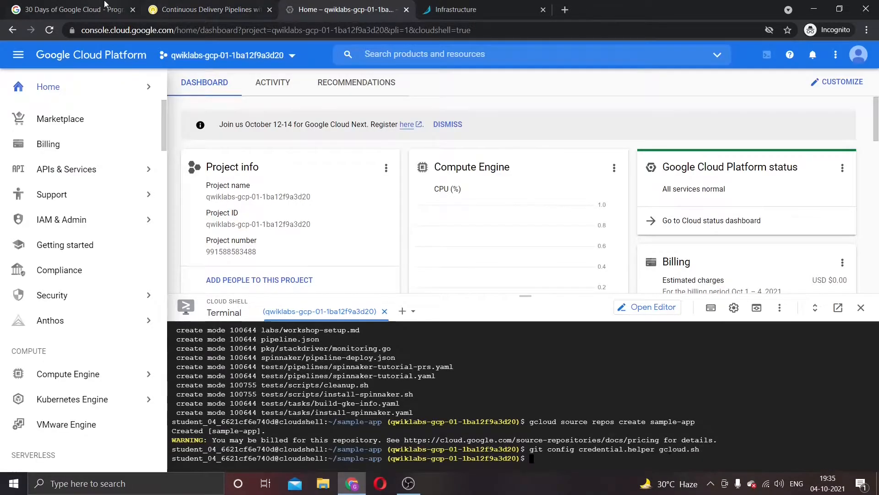
- Copy the export PROJECT=$(gcloud info --format='value(config.project)') command from step 7 and run it in Cloud Shell
{"action": "left_click", "coordinate": [147, 5]}
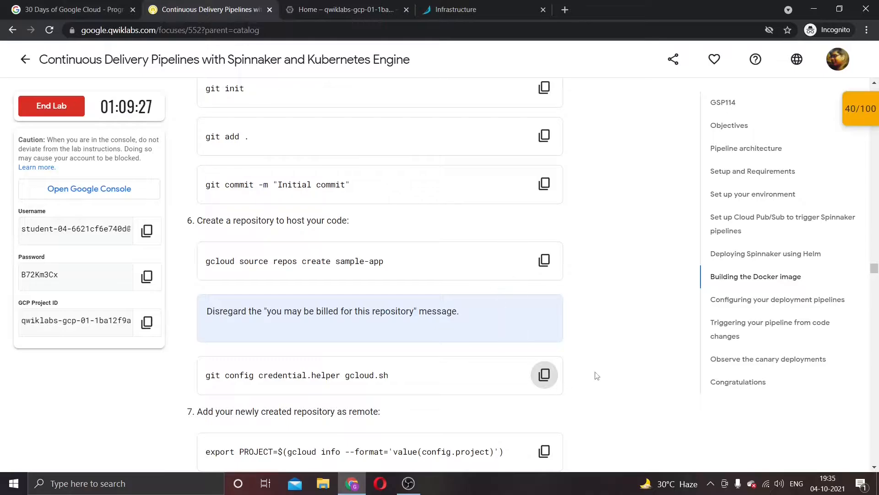
{"action": "scroll", "coordinate": [566, 339], "scroll_direction": "down", "scroll_amount": 1}
{"action": "left_click_drag", "start_coordinate": [206, 317], "coordinate": [369, 315]}
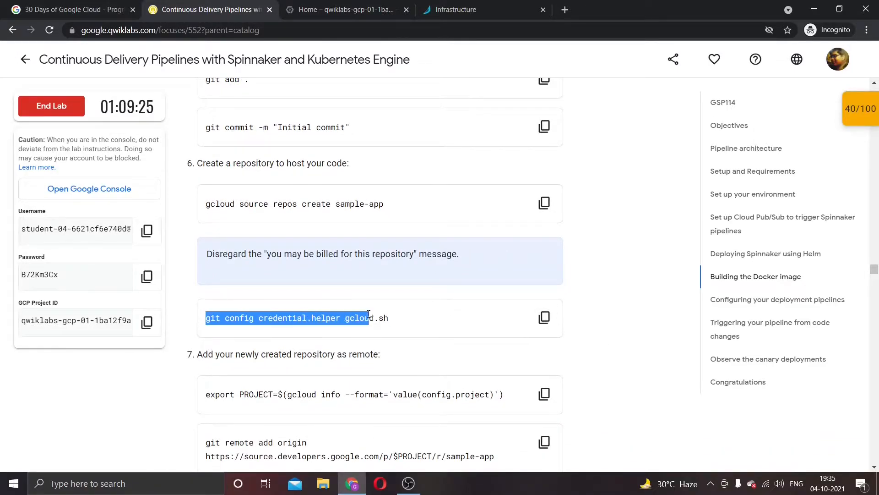
{"action": "double_click", "coordinate": [362, 354]}
{"action": "scroll", "coordinate": [302, 309], "scroll_direction": "down", "scroll_amount": 3}
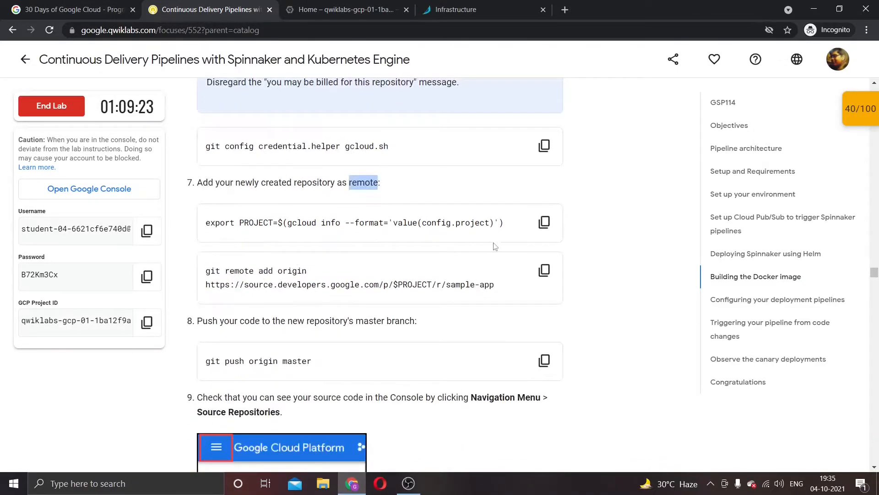
{"action": "left_click", "coordinate": [544, 222]}
{"action": "left_click", "coordinate": [341, 10]}
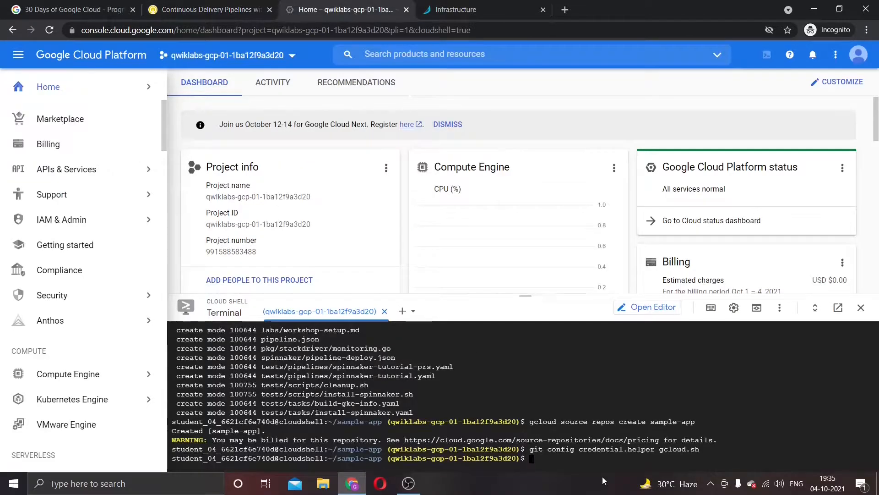
{"action": "key", "text": "ctrl+v"}
{"action": "key", "text": "Return"}
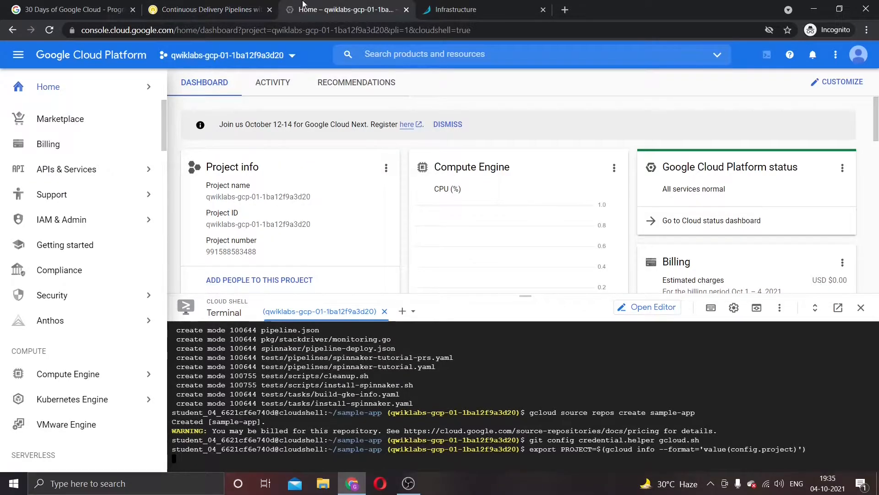
- Copy the git remote add origin command from step 7 and run it in Cloud Shell to add the sample-app repository as remote
{"action": "left_click", "coordinate": [202, 9]}
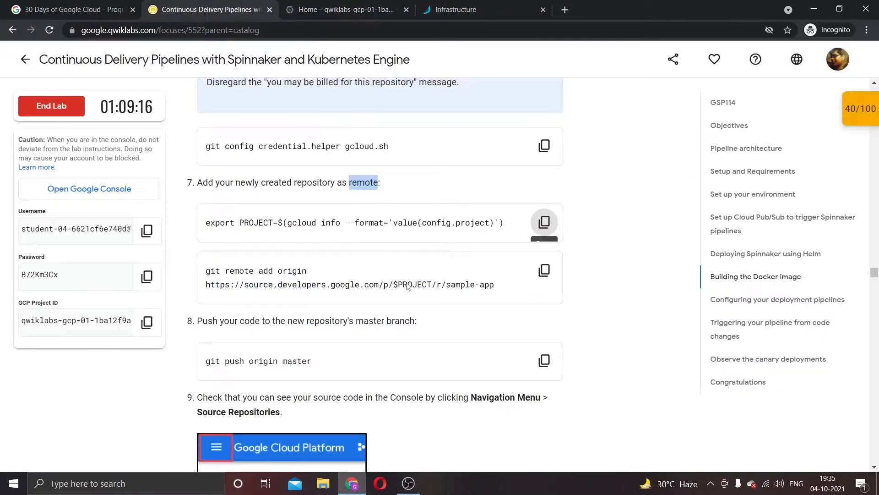
{"action": "left_click", "coordinate": [544, 270]}
{"action": "left_click", "coordinate": [348, 9]}
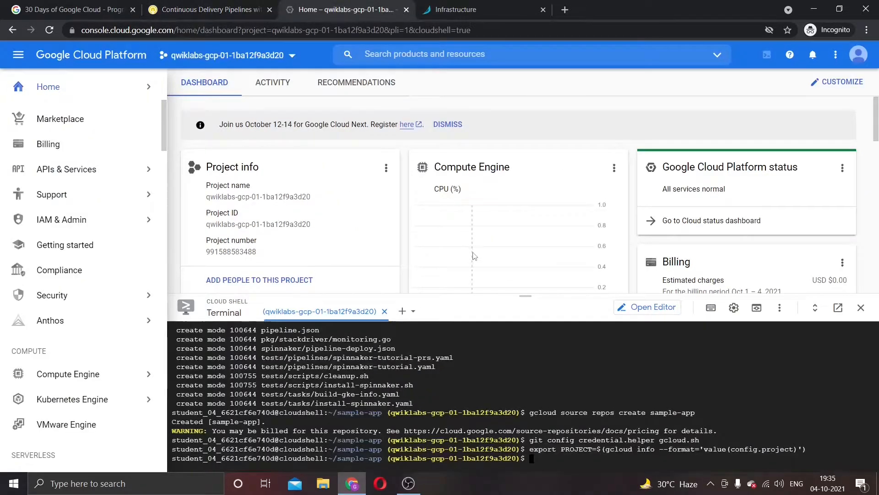
{"action": "key", "text": "ctrl+v"}
{"action": "key", "text": "Return"}
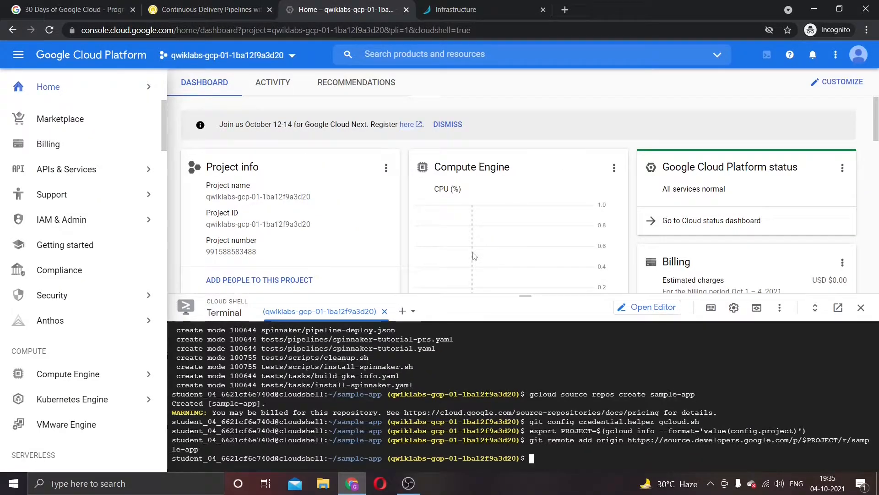
- Copy the git push origin master command from step 8 and run it in Cloud Shell to push the code to the master branch
{"action": "left_click", "coordinate": [192, 4]}
{"action": "scroll", "coordinate": [287, 218], "scroll_direction": "down", "scroll_amount": 2}
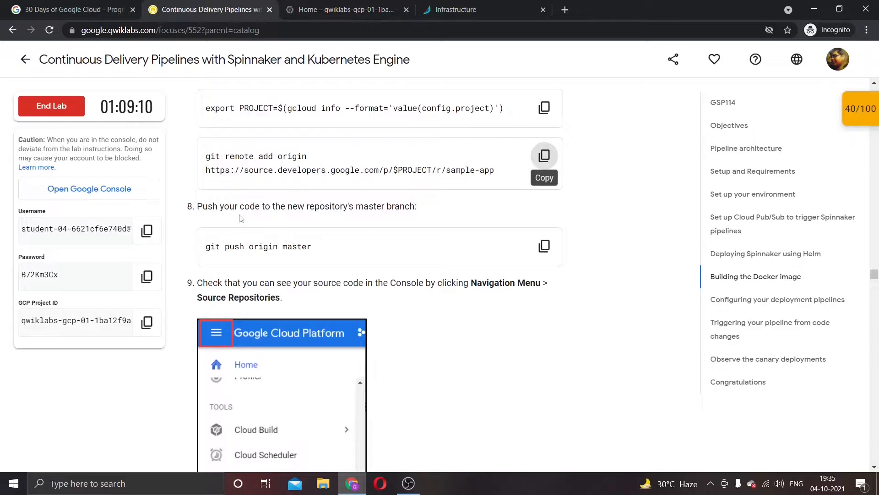
{"action": "left_click", "coordinate": [544, 246]}
{"action": "left_click", "coordinate": [379, 5]}
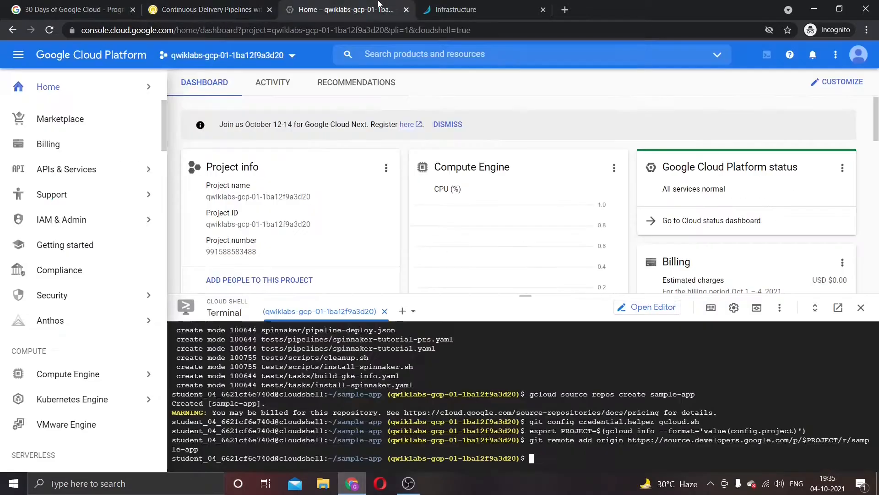
{"action": "key", "text": "ctrl+v"}
{"action": "key", "text": "Return"}
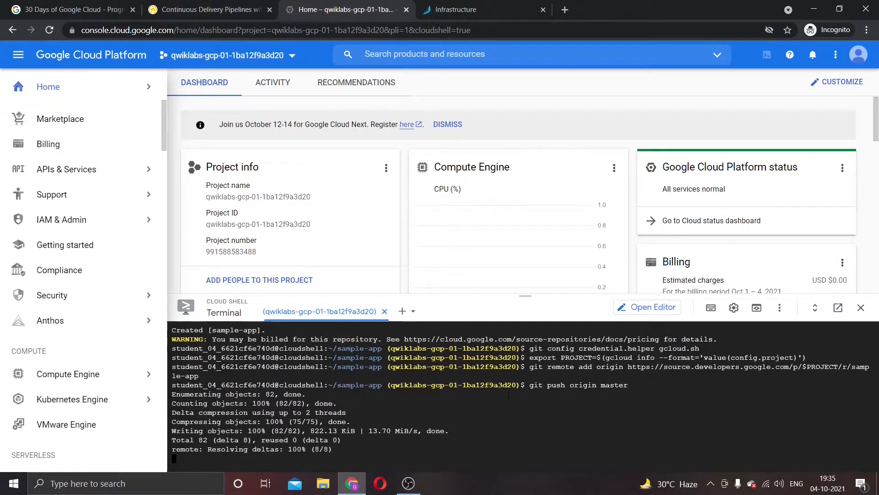
{"action": "left_click", "coordinate": [213, 9]}
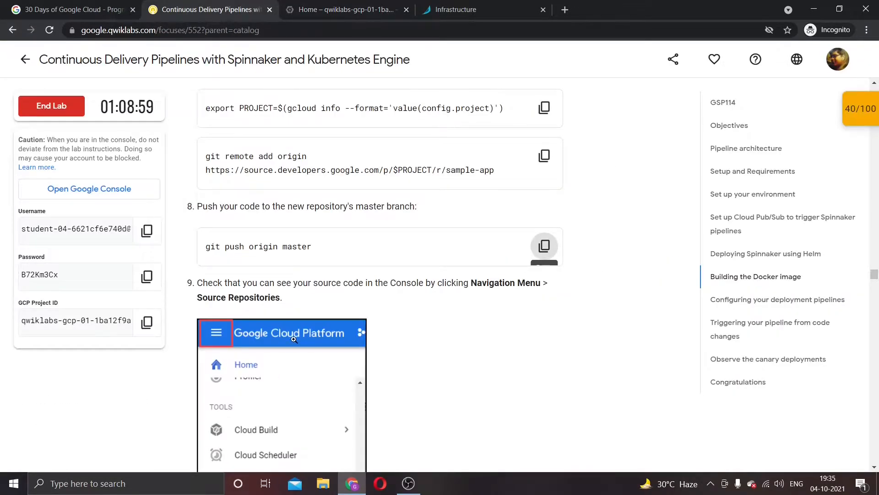
{"action": "scroll", "coordinate": [294, 339], "scroll_direction": "down", "scroll_amount": 3}
{"action": "scroll", "coordinate": [294, 339], "scroll_direction": "up", "scroll_amount": 2}
{"action": "left_click", "coordinate": [344, 5]}
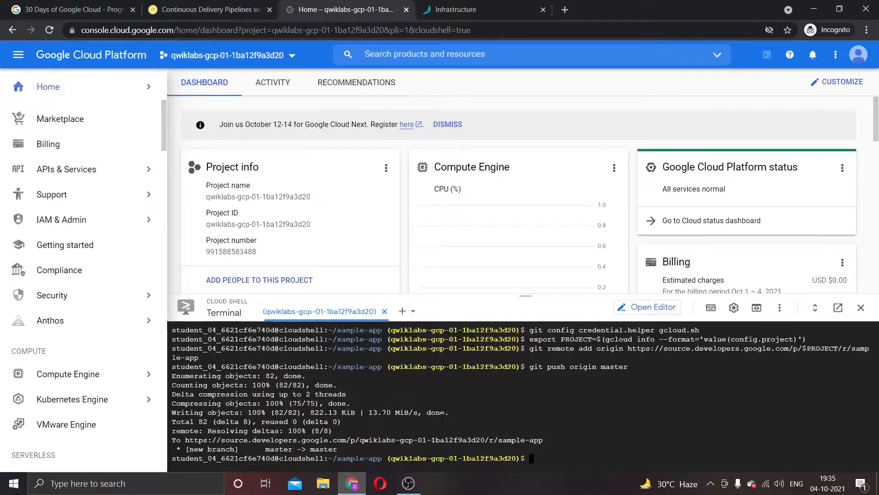
- Read lab steps 9 to 12 on checking the source code in the console and configuring the build triggers
{"action": "left_click", "coordinate": [213, 9]}
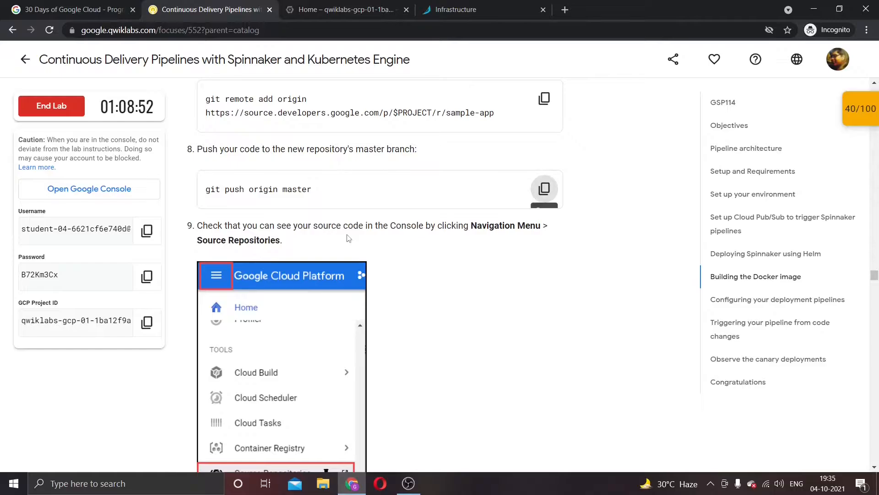
{"action": "scroll", "coordinate": [342, 249], "scroll_direction": "down", "scroll_amount": 4}
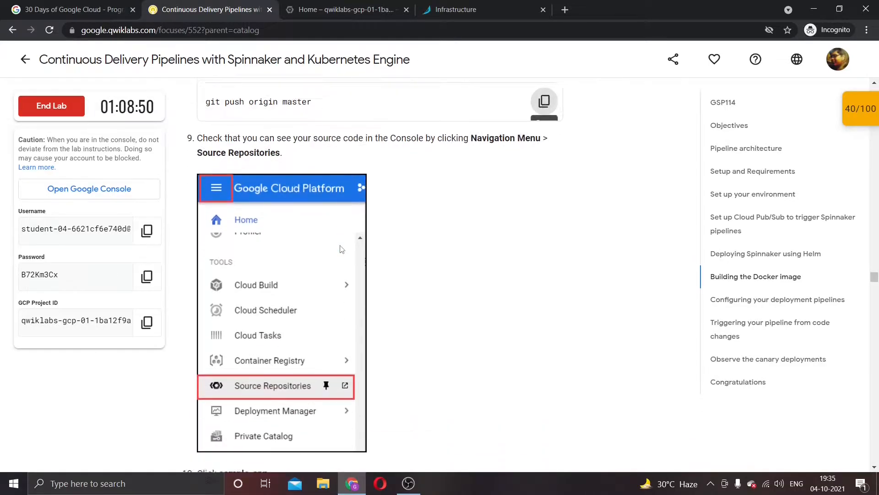
{"action": "scroll", "coordinate": [336, 226], "scroll_direction": "down", "scroll_amount": 1}
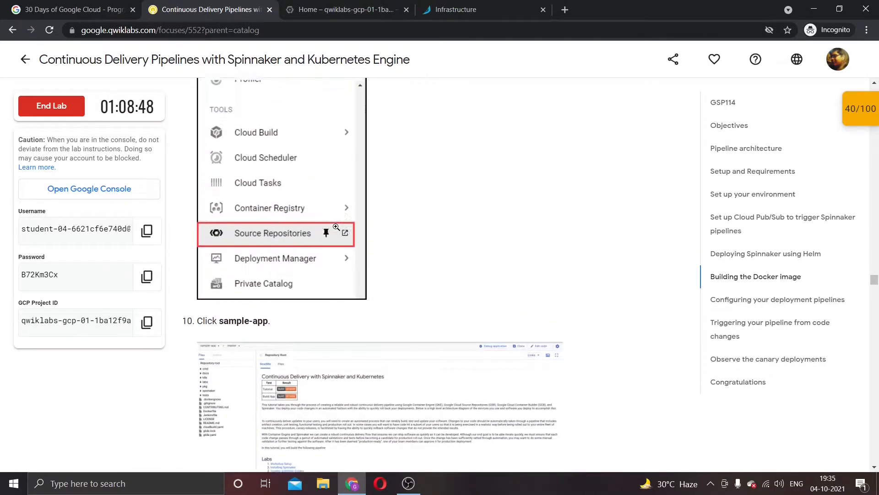
{"action": "scroll", "coordinate": [337, 229], "scroll_direction": "down", "scroll_amount": 3}
{"action": "scroll", "coordinate": [338, 230], "scroll_direction": "down", "scroll_amount": 2}
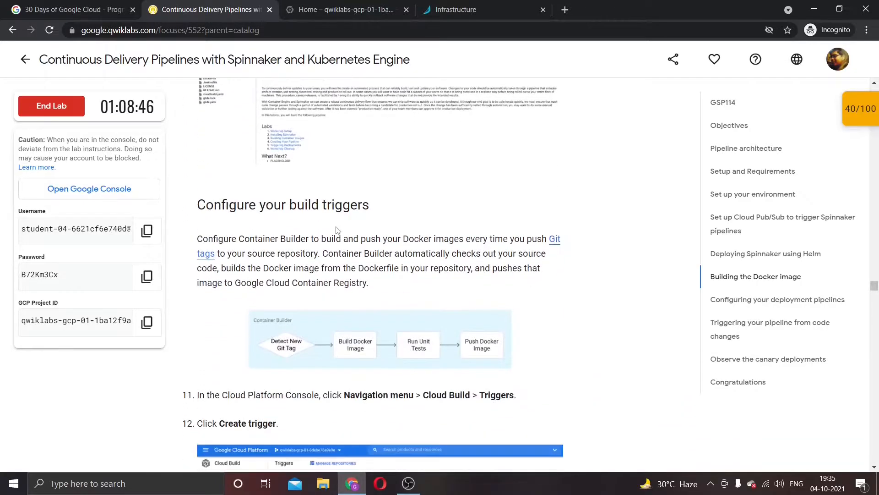
{"action": "scroll", "coordinate": [337, 228], "scroll_direction": "up", "scroll_amount": 7}
{"action": "scroll", "coordinate": [336, 228], "scroll_direction": "up", "scroll_amount": 3}
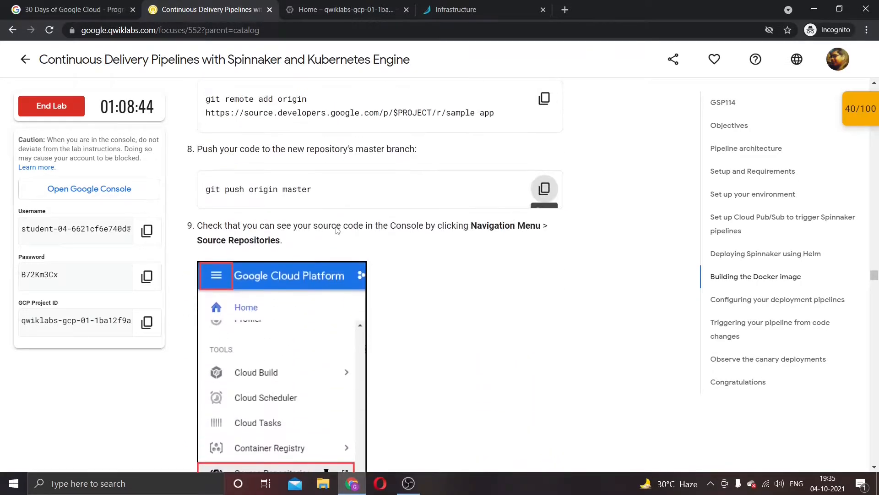
- Find Source Repositories among the Cloud console's CI/CD products and open it for the lab project, following lab step 9
{"action": "left_click", "coordinate": [321, 3]}
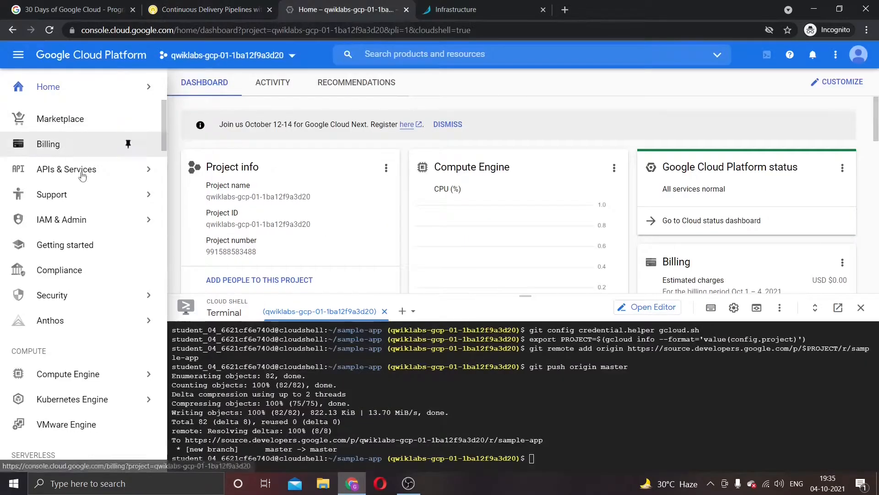
{"action": "scroll", "coordinate": [101, 186], "scroll_direction": "down", "scroll_amount": 6}
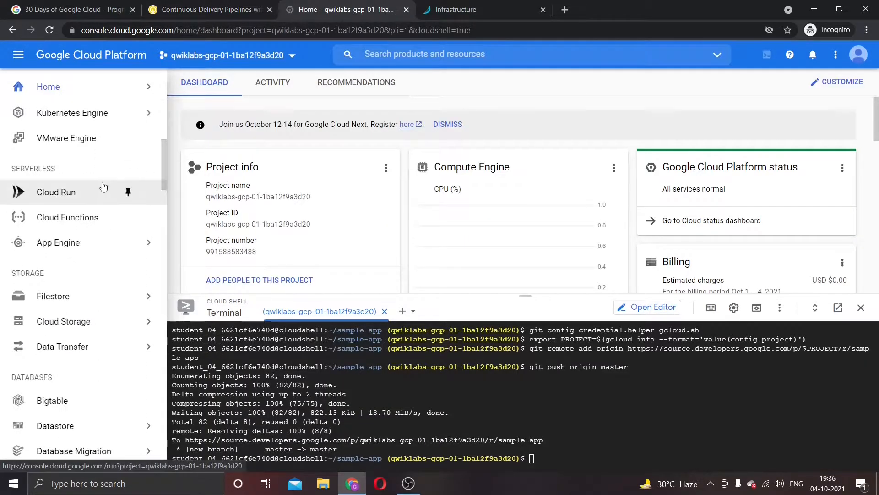
{"action": "mouse_move", "coordinate": [107, 185]}
{"action": "scroll", "coordinate": [104, 187], "scroll_direction": "down", "scroll_amount": 4}
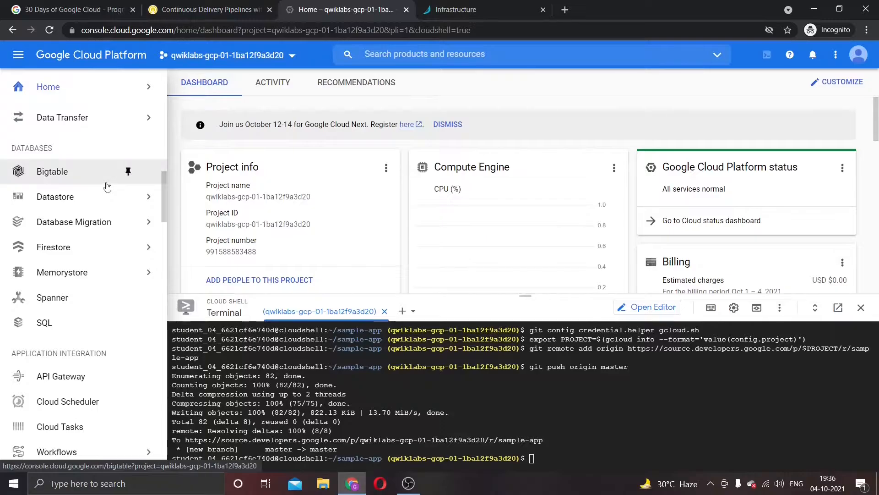
{"action": "scroll", "coordinate": [104, 187], "scroll_direction": "down", "scroll_amount": 3}
{"action": "left_click", "coordinate": [193, 4]}
{"action": "scroll", "coordinate": [326, 256], "scroll_direction": "down", "scroll_amount": 2}
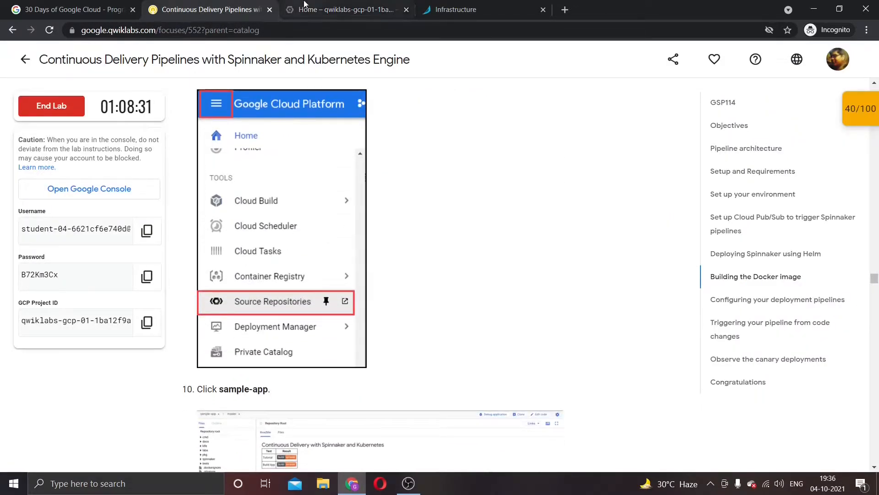
{"action": "left_click", "coordinate": [302, 6]}
{"action": "scroll", "coordinate": [44, 257], "scroll_direction": "up", "scroll_amount": 3}
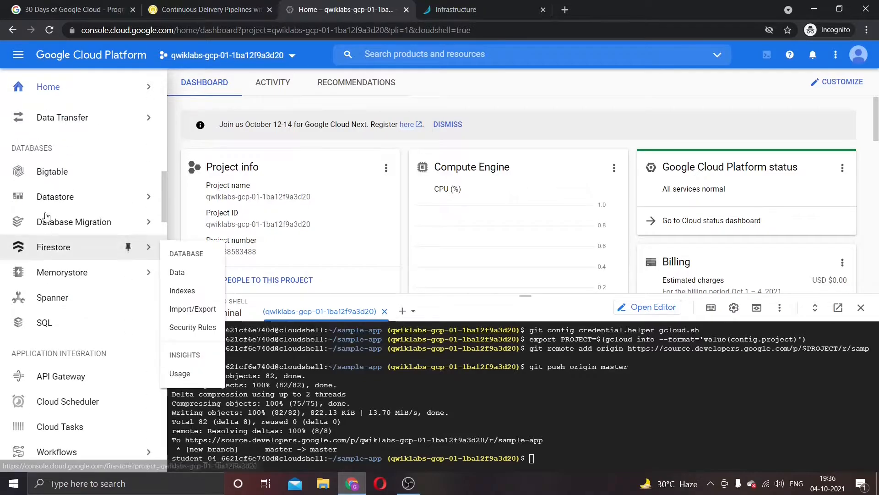
{"action": "scroll", "coordinate": [52, 231], "scroll_direction": "down", "scroll_amount": 6}
{"action": "scroll", "coordinate": [53, 256], "scroll_direction": "down", "scroll_amount": 8}
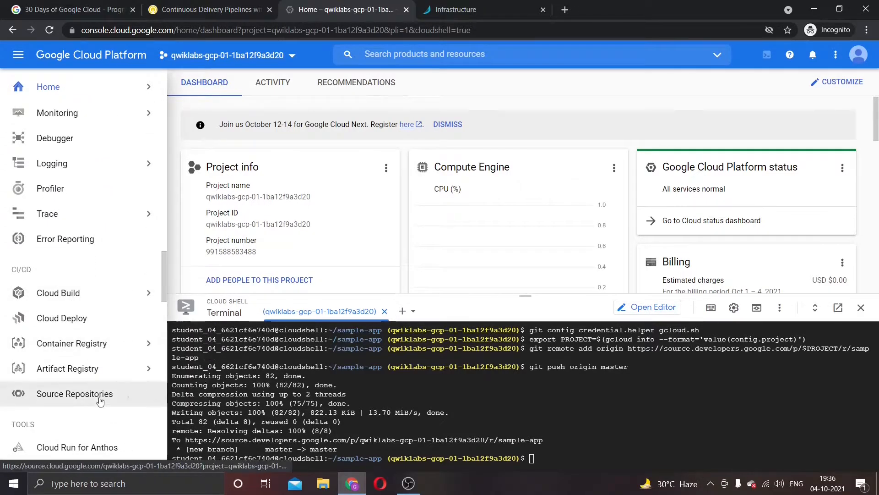
{"action": "left_click", "coordinate": [97, 397]}
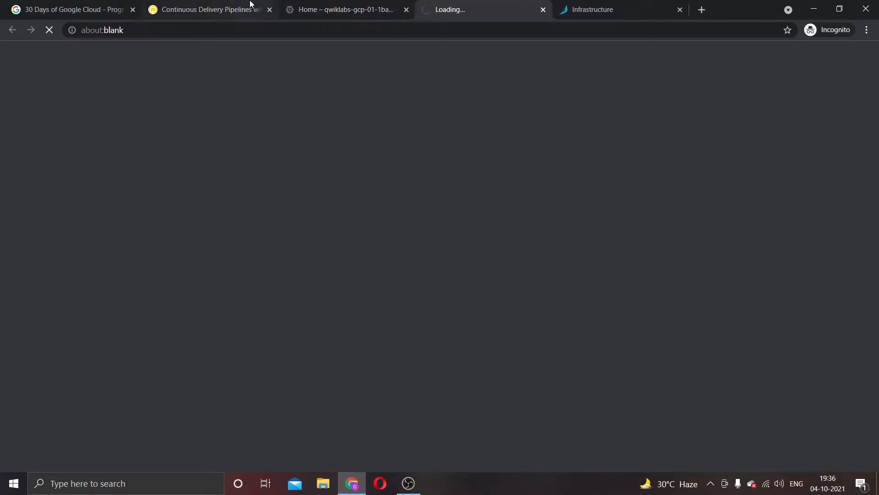
- Check lab step 10 and open the sample-app repository in Cloud Source Repositories
{"action": "left_click", "coordinate": [231, 4]}
{"action": "scroll", "coordinate": [270, 333], "scroll_direction": "down", "scroll_amount": 2}
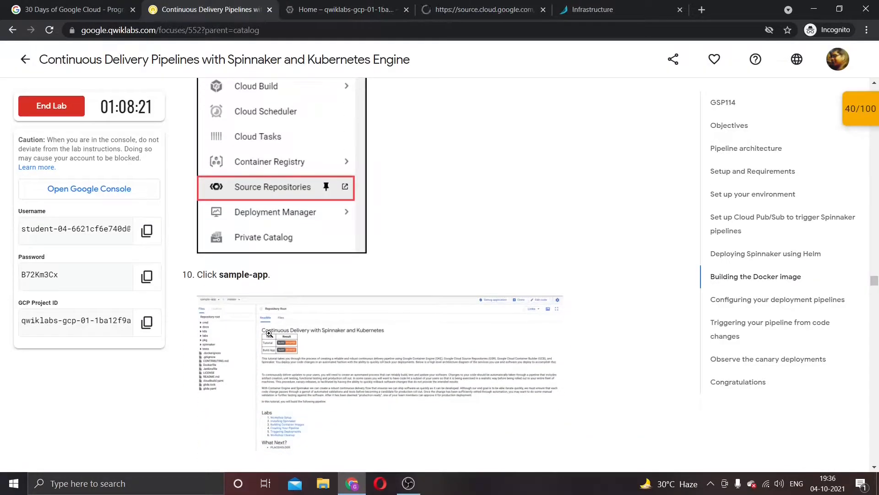
{"action": "scroll", "coordinate": [269, 333], "scroll_direction": "down", "scroll_amount": 2}
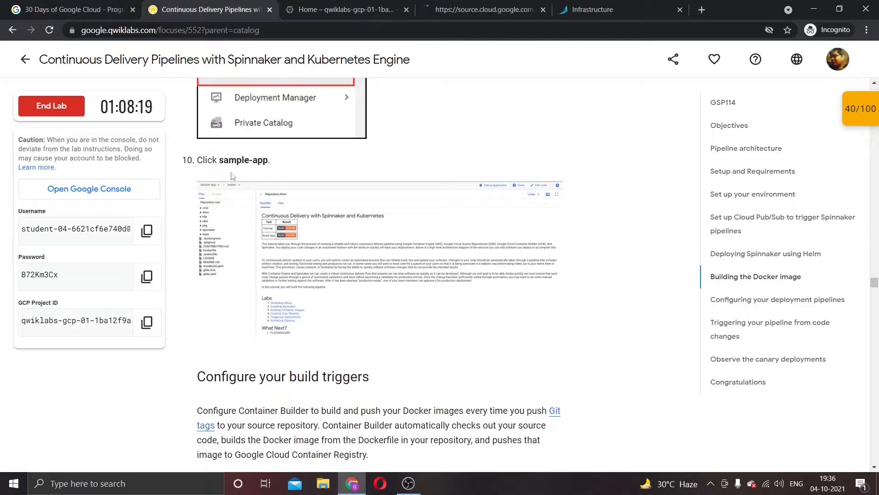
{"action": "left_click", "coordinate": [435, 4]}
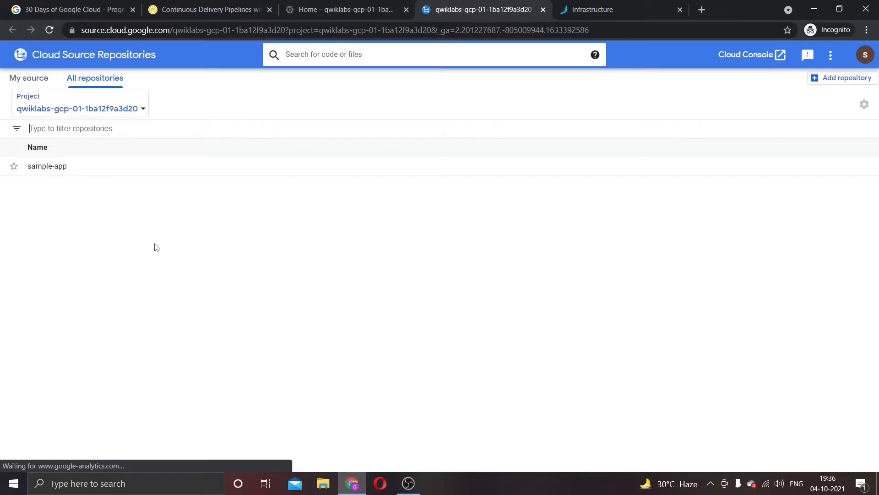
{"action": "left_click", "coordinate": [597, 4]}
{"action": "left_click", "coordinate": [483, 4]}
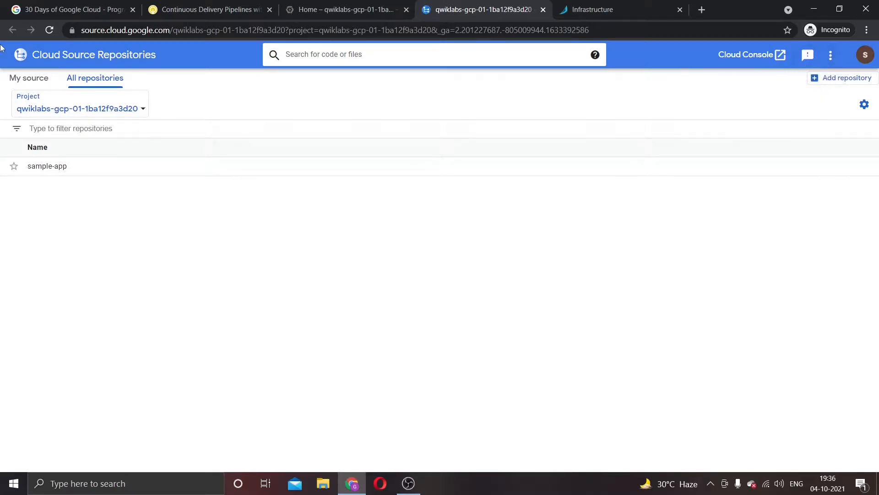
{"action": "left_click", "coordinate": [19, 57]}
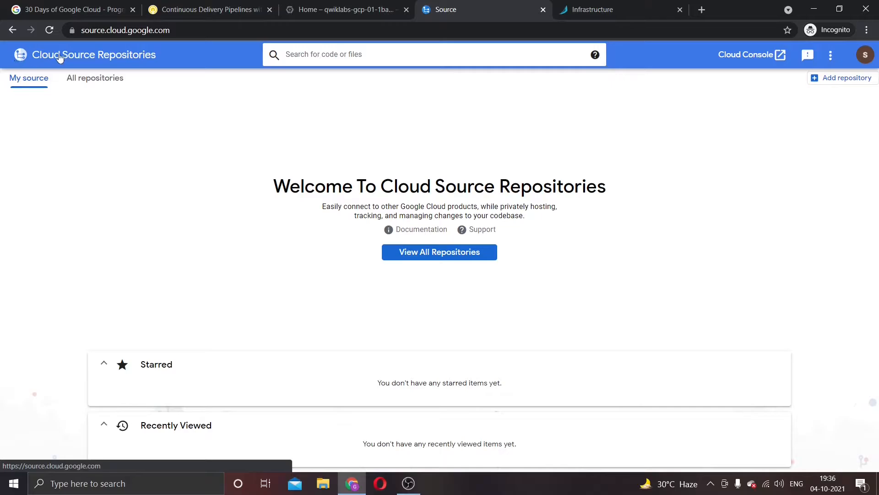
{"action": "left_click", "coordinate": [13, 30]}
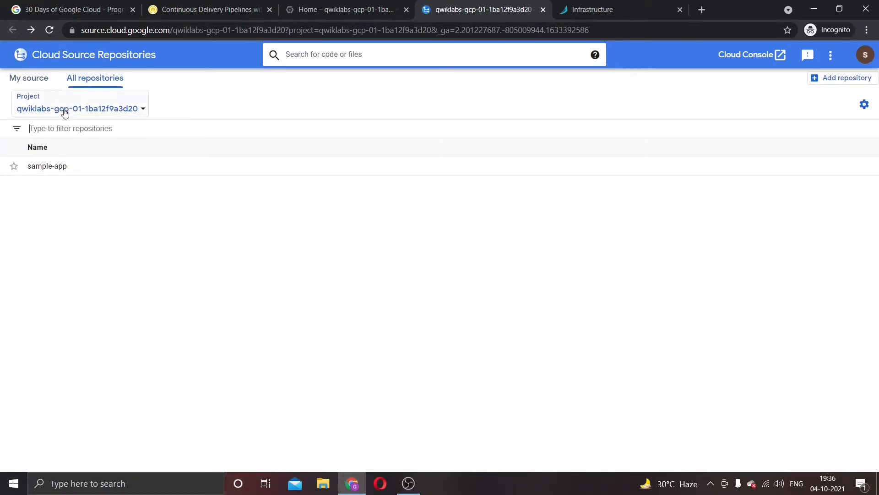
{"action": "left_click", "coordinate": [54, 166]}
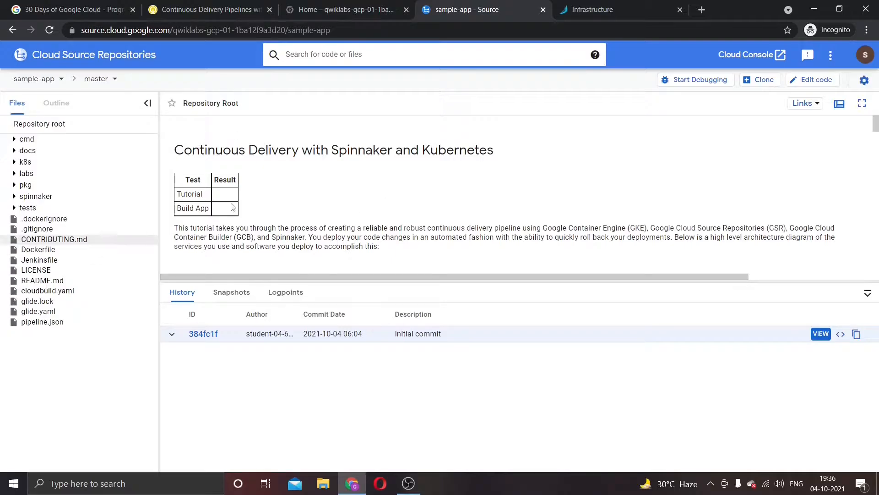
- Compare the sample-app repository with the lab's step 10 picture and read steps 11 and 12 on configuring build triggers
{"action": "left_click", "coordinate": [208, 9]}
{"action": "scroll", "coordinate": [258, 339], "scroll_direction": "down", "scroll_amount": 1}
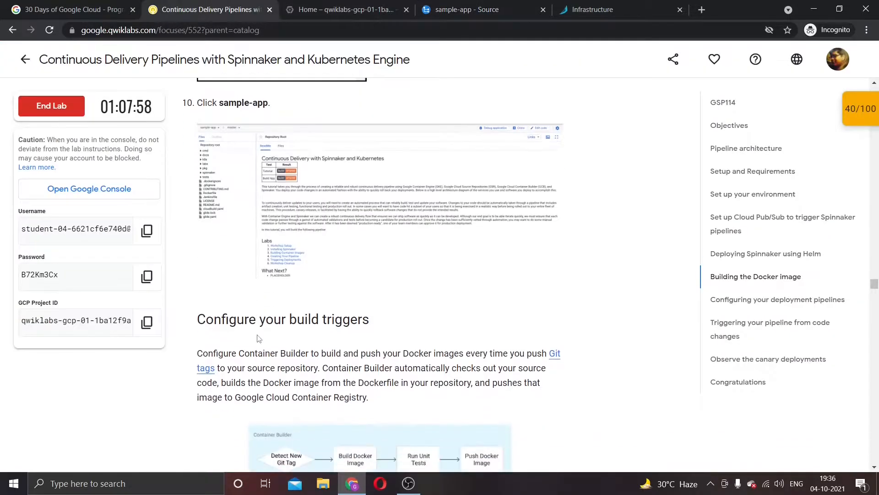
{"action": "left_click", "coordinate": [463, 10]}
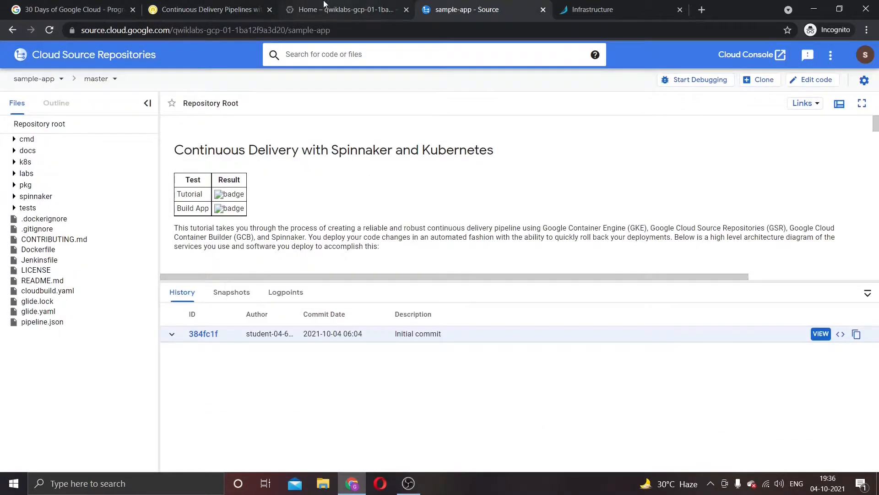
{"action": "left_click", "coordinate": [203, 4]}
{"action": "scroll", "coordinate": [319, 263], "scroll_direction": "down", "scroll_amount": 4}
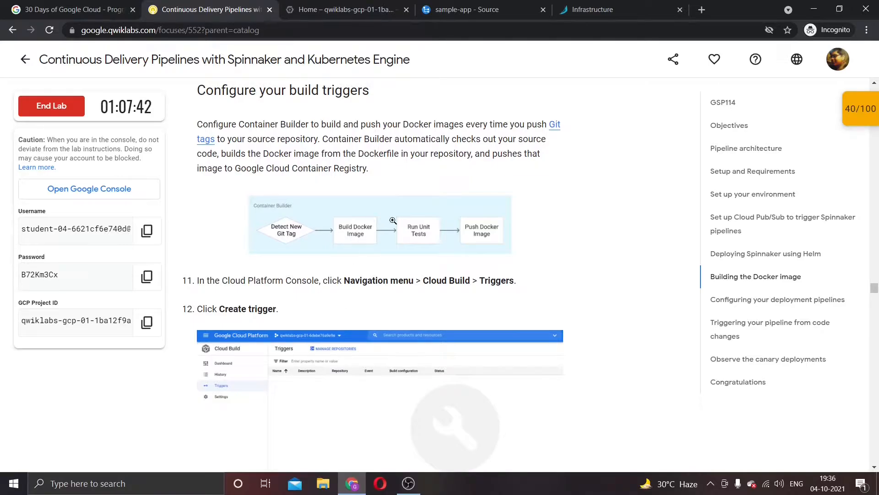
- Switch to the Google Cloud console and open the Triggers page of Cloud Build
{"action": "left_click", "coordinate": [371, 4]}
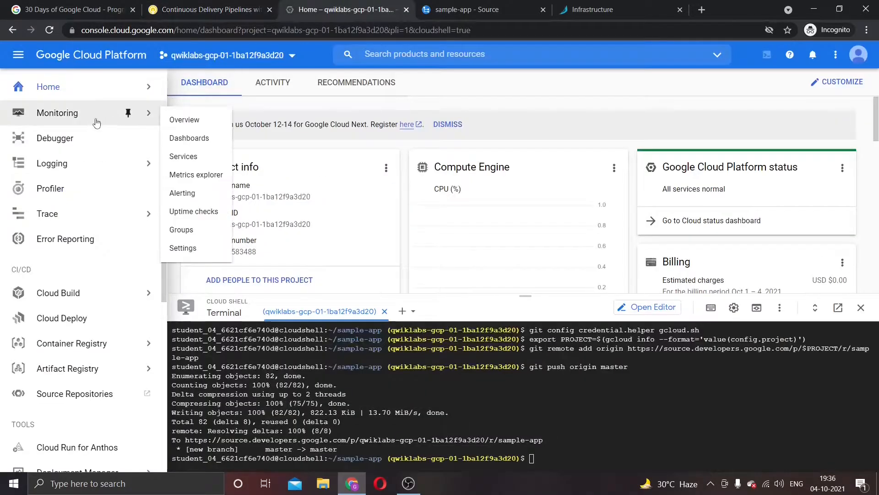
{"action": "scroll", "coordinate": [103, 132], "scroll_direction": "down", "scroll_amount": 1}
{"action": "scroll", "coordinate": [103, 132], "scroll_direction": "down", "scroll_amount": 3}
{"action": "mouse_move", "coordinate": [92, 178]}
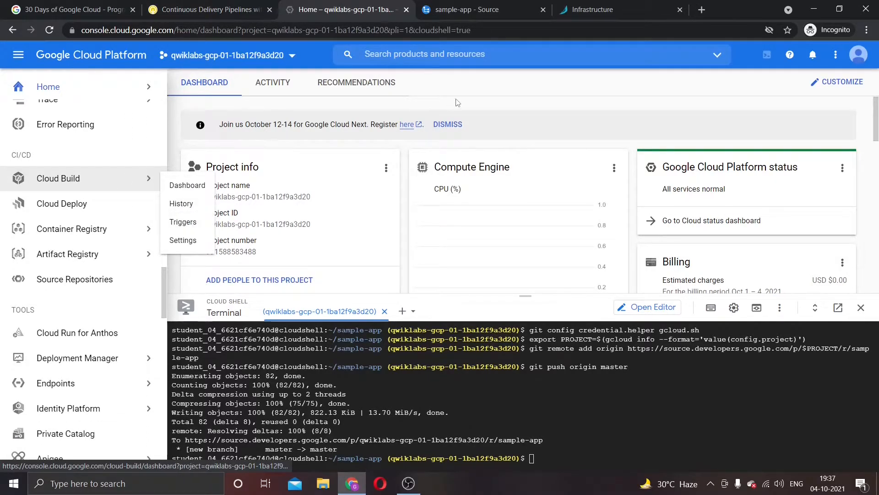
{"action": "left_click", "coordinate": [18, 55]}
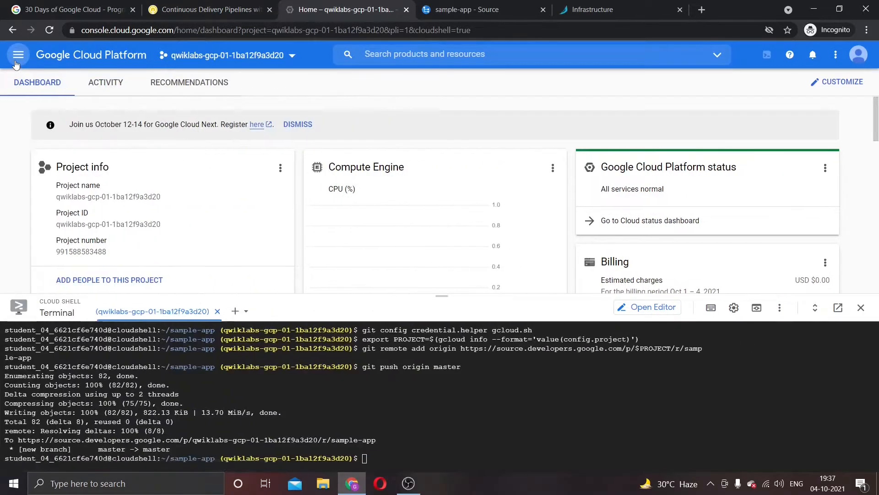
{"action": "left_click", "coordinate": [18, 54]}
{"action": "scroll", "coordinate": [89, 232], "scroll_direction": "down", "scroll_amount": 8}
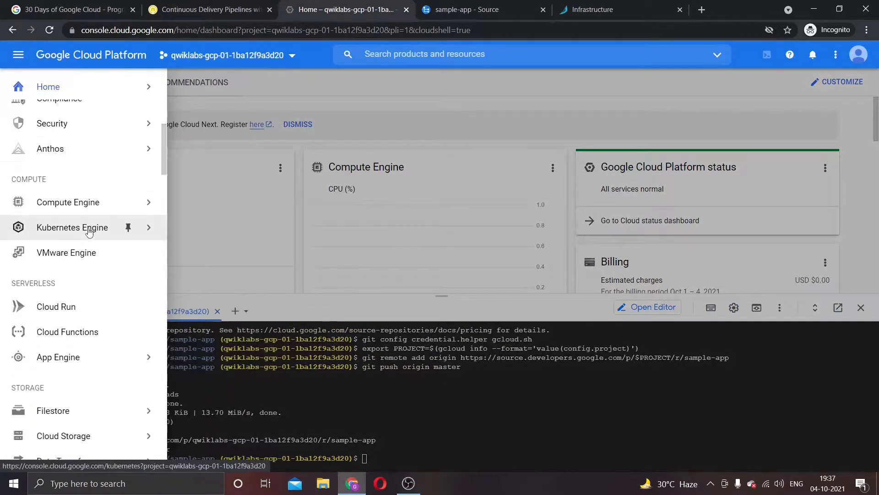
{"action": "scroll", "coordinate": [89, 232], "scroll_direction": "down", "scroll_amount": 8}
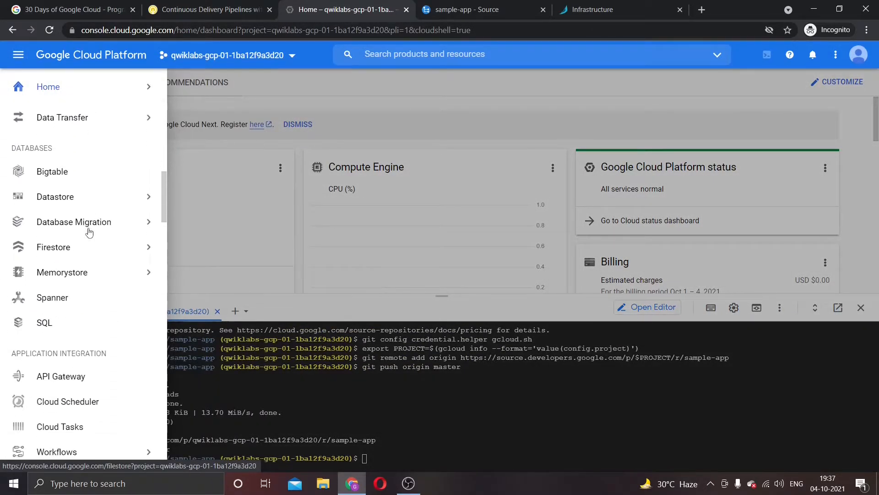
{"action": "scroll", "coordinate": [90, 229], "scroll_direction": "down", "scroll_amount": 14}
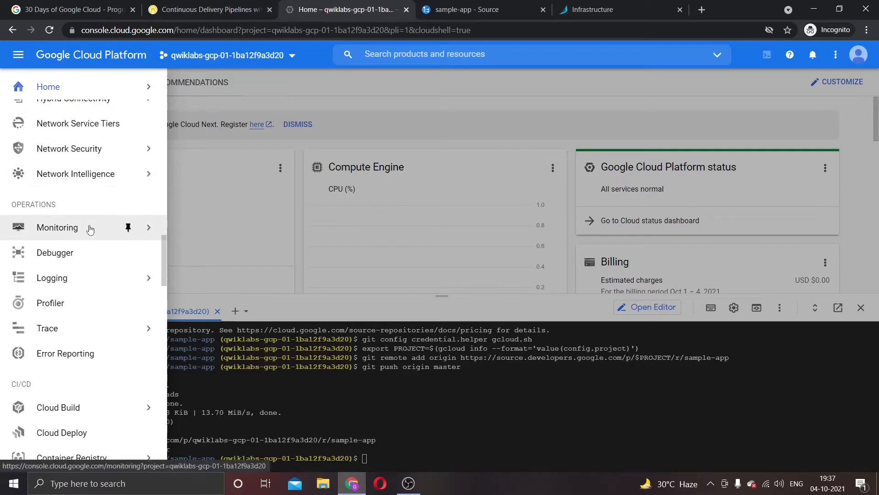
{"action": "mouse_move", "coordinate": [103, 295]}
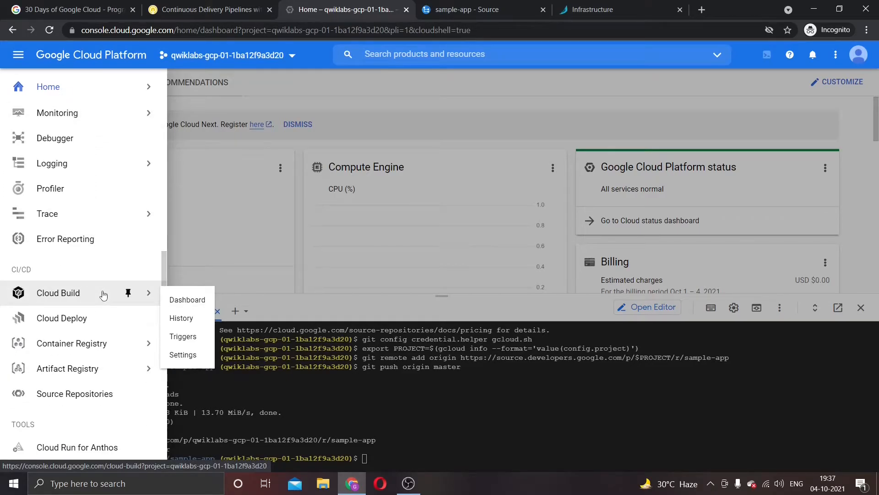
{"action": "left_click", "coordinate": [182, 338]}
- Check the lab's trigger instructions and start creating a new Cloud Build trigger
{"action": "left_click", "coordinate": [204, 10]}
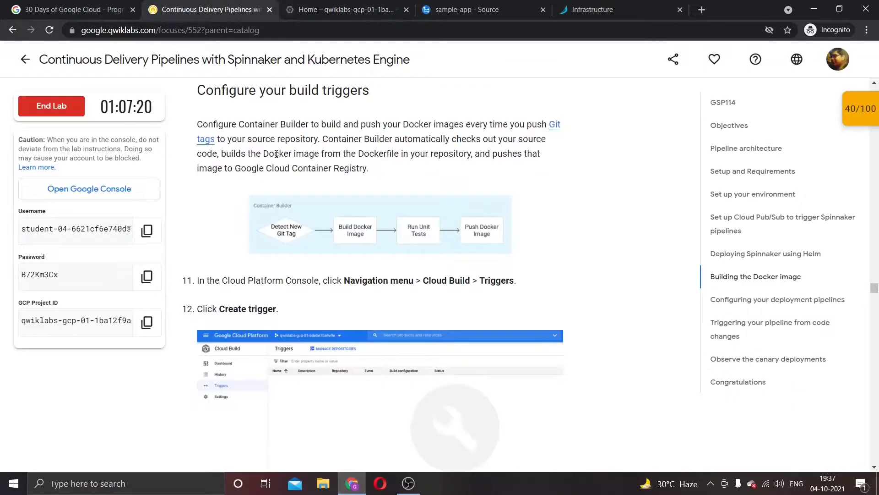
{"action": "scroll", "coordinate": [276, 154], "scroll_direction": "down", "scroll_amount": 2}
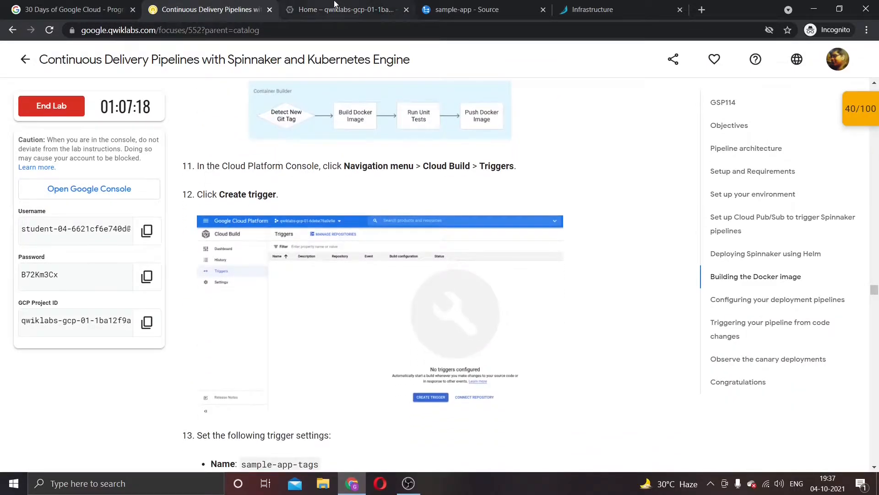
{"action": "left_click", "coordinate": [334, 8]}
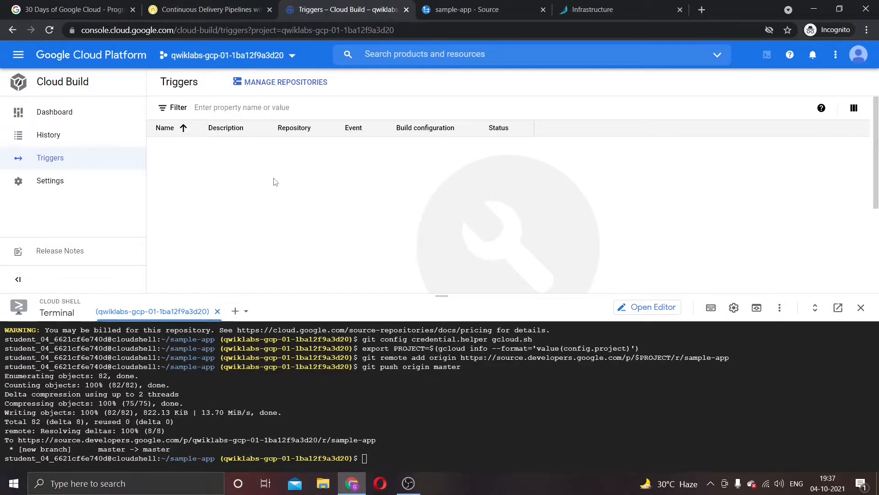
{"action": "scroll", "coordinate": [275, 182], "scroll_direction": "down", "scroll_amount": 3}
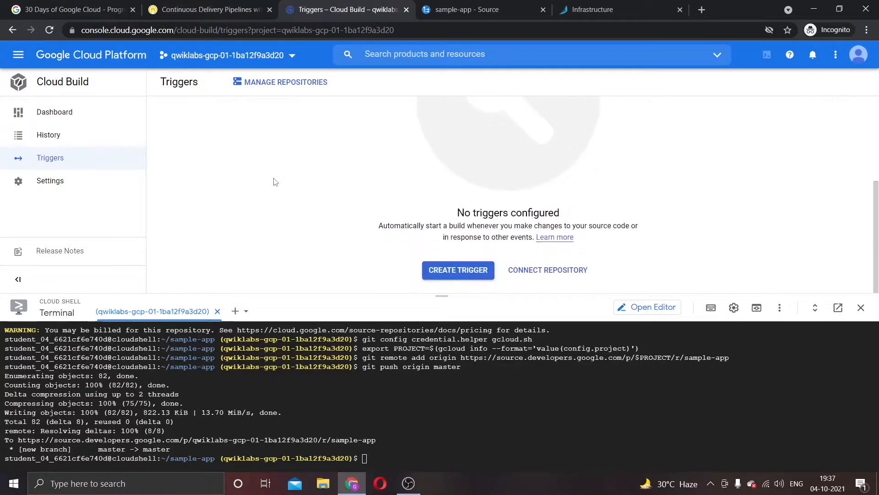
{"action": "left_click", "coordinate": [468, 272]}
- Copy the trigger name sample-app-tags from the lab's trigger settings and enter it as the new trigger's name
{"action": "key", "text": "ctrl+Page_Up"}
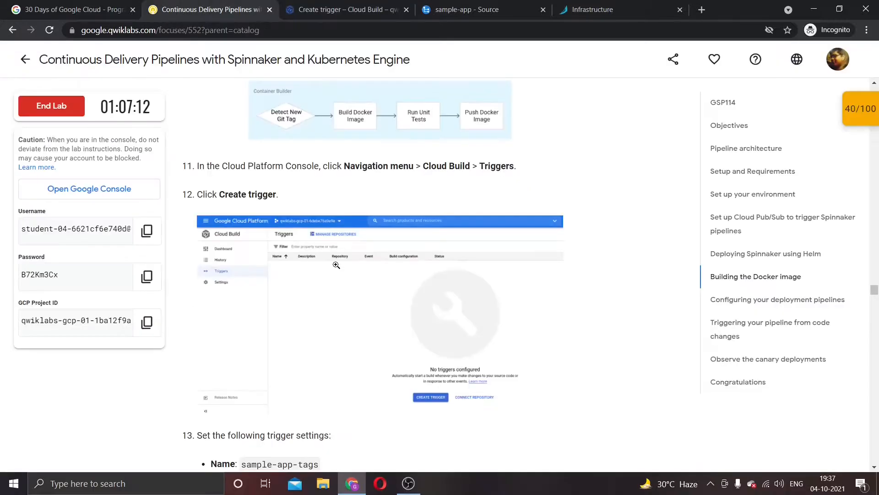
{"action": "scroll", "coordinate": [335, 274], "scroll_direction": "down", "scroll_amount": 4}
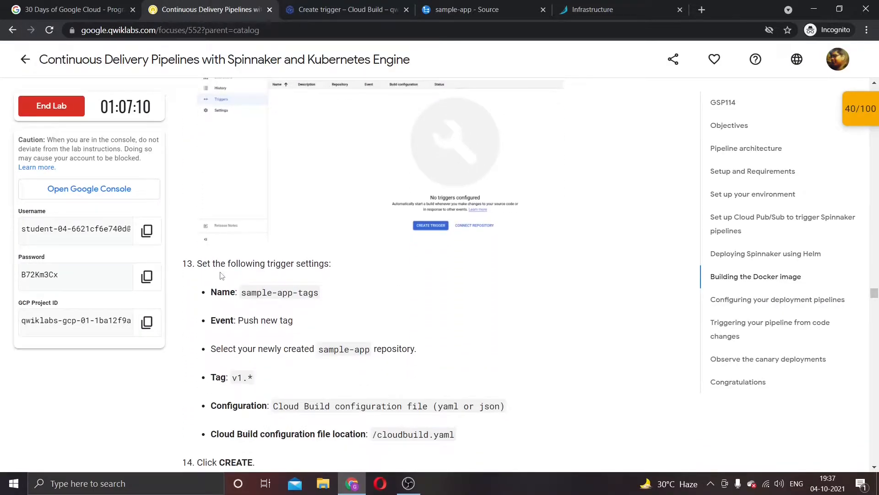
{"action": "scroll", "coordinate": [221, 275], "scroll_direction": "down", "scroll_amount": 3}
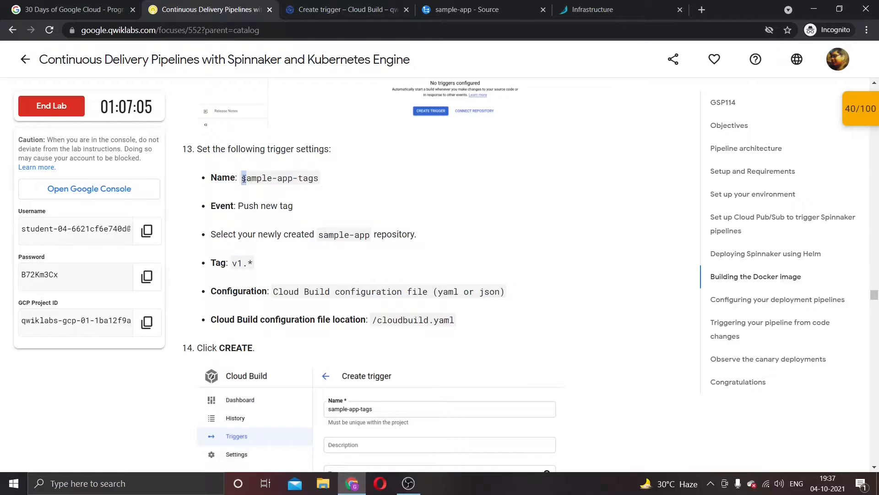
{"action": "left_click_drag", "start_coordinate": [319, 179], "coordinate": [240, 183]}
{"action": "key", "text": "ctrl+c"}
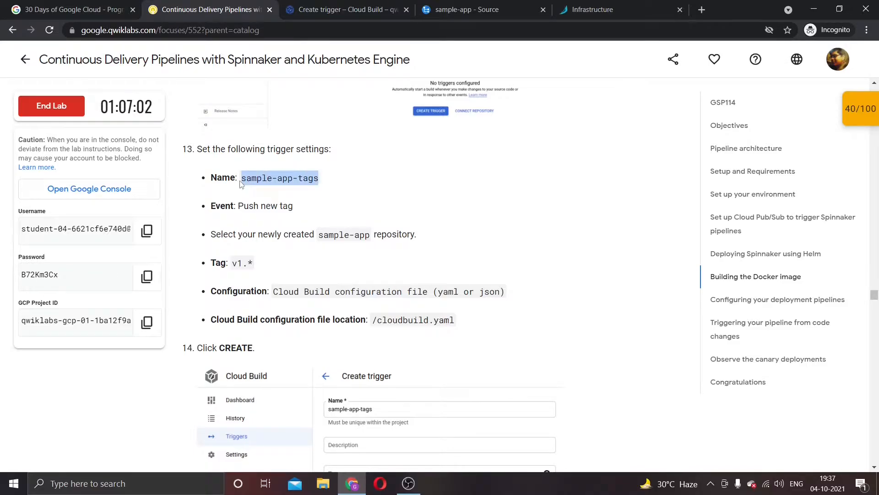
{"action": "left_click", "coordinate": [340, 4]}
{"action": "left_click", "coordinate": [248, 130]}
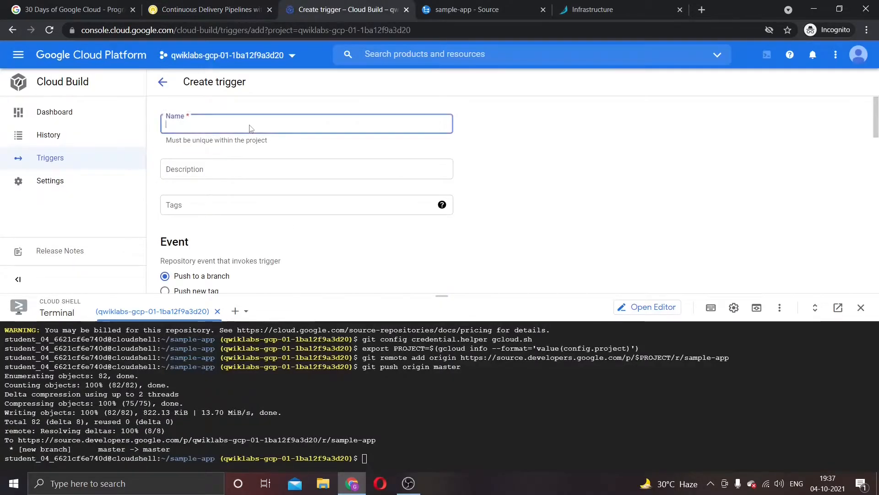
{"action": "key", "text": "ctrl+v"}
- Check the required event in the lab instructions and set the trigger's repository event to Push new tag
{"action": "left_click", "coordinate": [217, 6]}
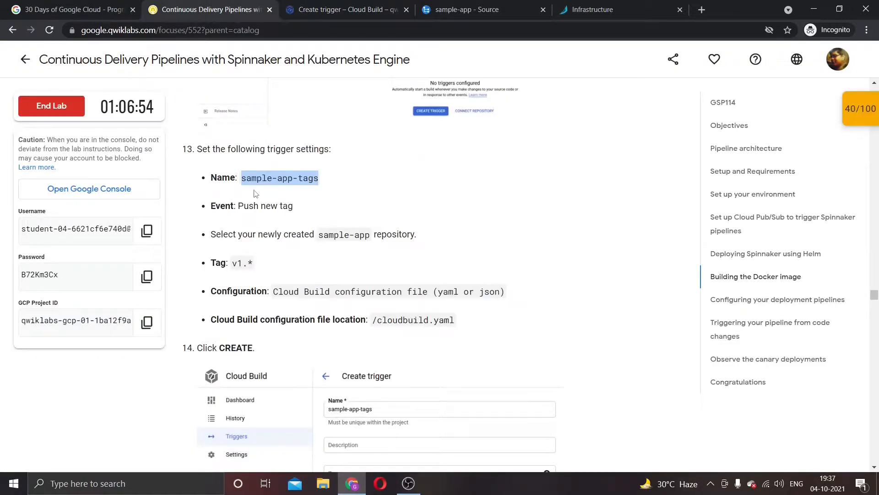
{"action": "left_click", "coordinate": [312, 8]}
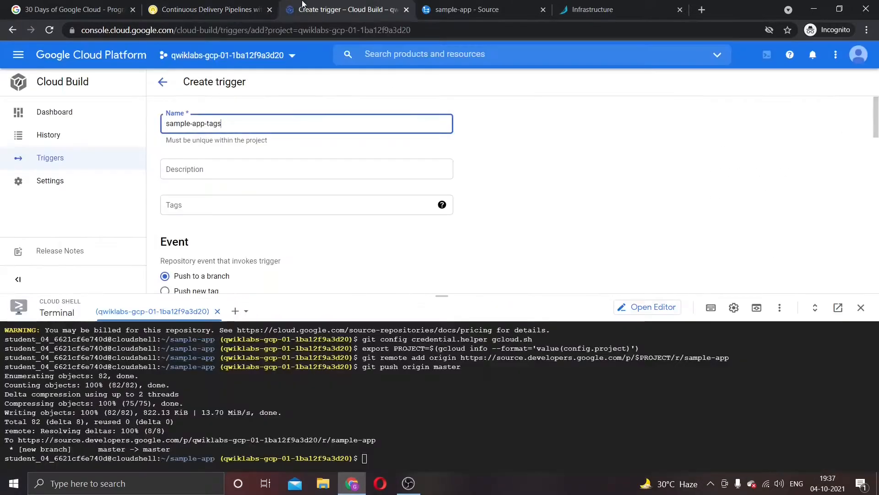
{"action": "scroll", "coordinate": [200, 235], "scroll_direction": "down", "scroll_amount": 2}
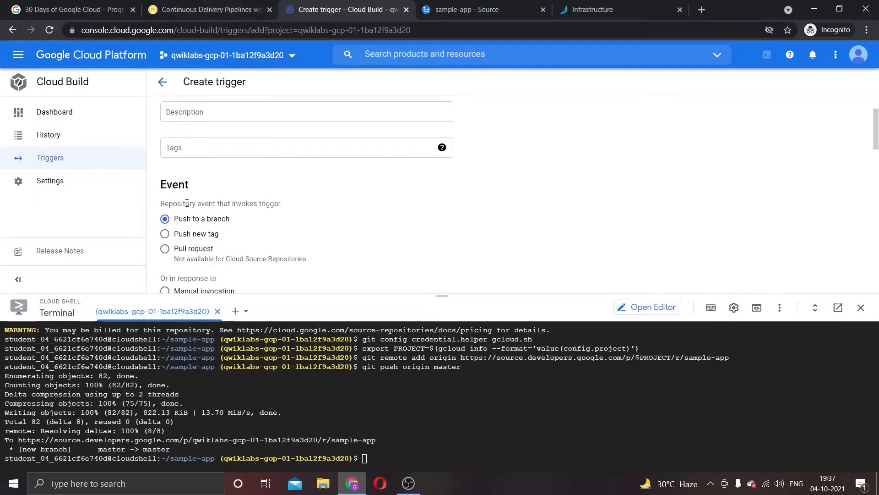
{"action": "left_click", "coordinate": [164, 234]}
- Set the trigger's source repository to sample-app (Cloud Source Repositories), checking the source settings in the lab instructions
{"action": "left_click", "coordinate": [231, 8]}
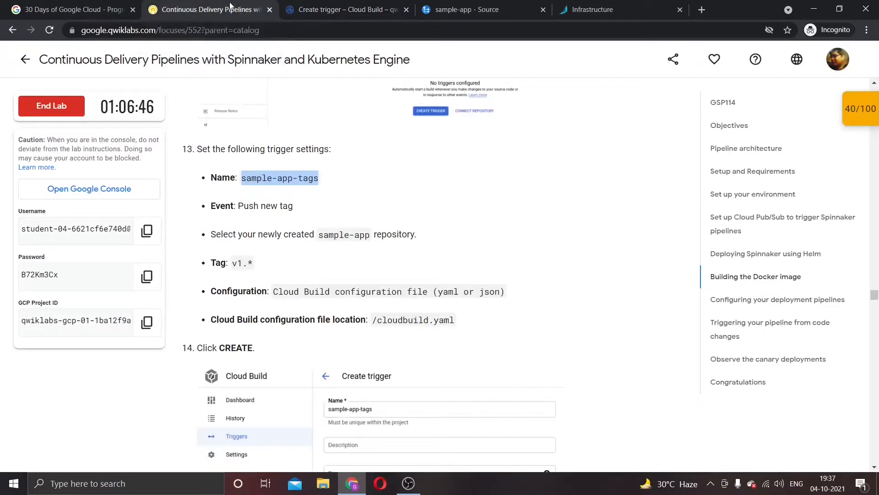
{"action": "scroll", "coordinate": [277, 236], "scroll_direction": "down", "scroll_amount": 3}
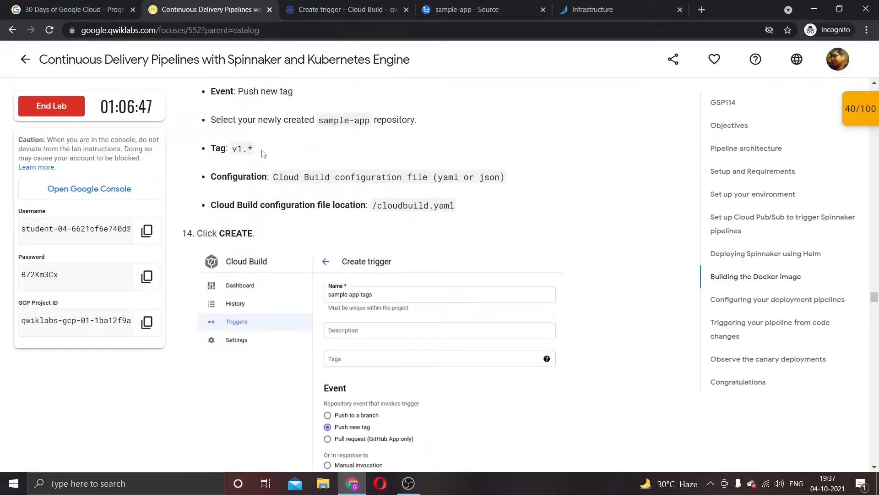
{"action": "left_click", "coordinate": [343, 8]}
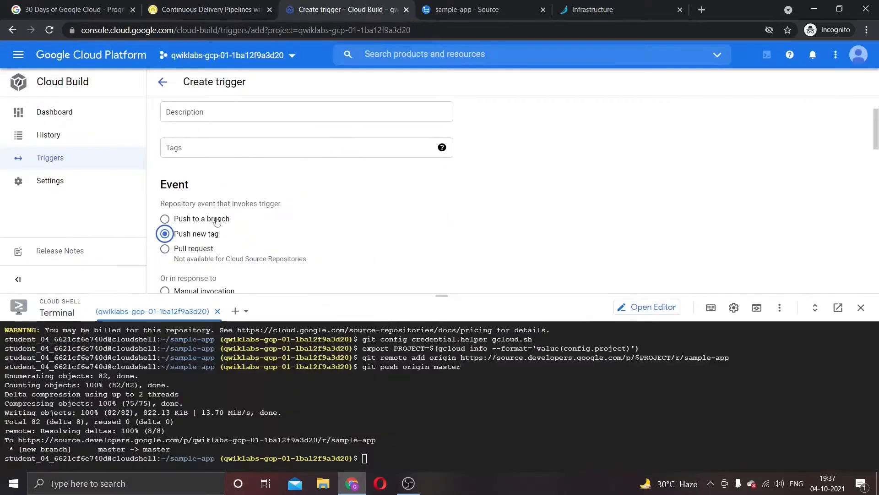
{"action": "scroll", "coordinate": [216, 221], "scroll_direction": "down", "scroll_amount": 3}
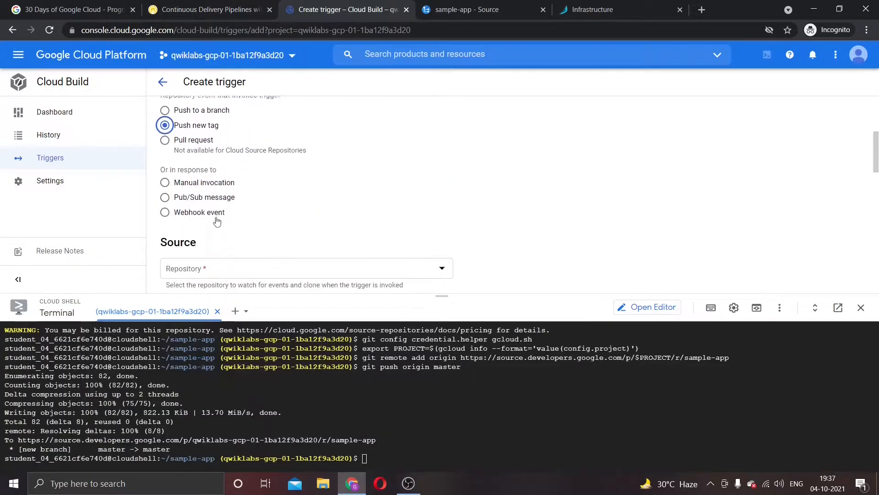
{"action": "left_click", "coordinate": [236, 263]}
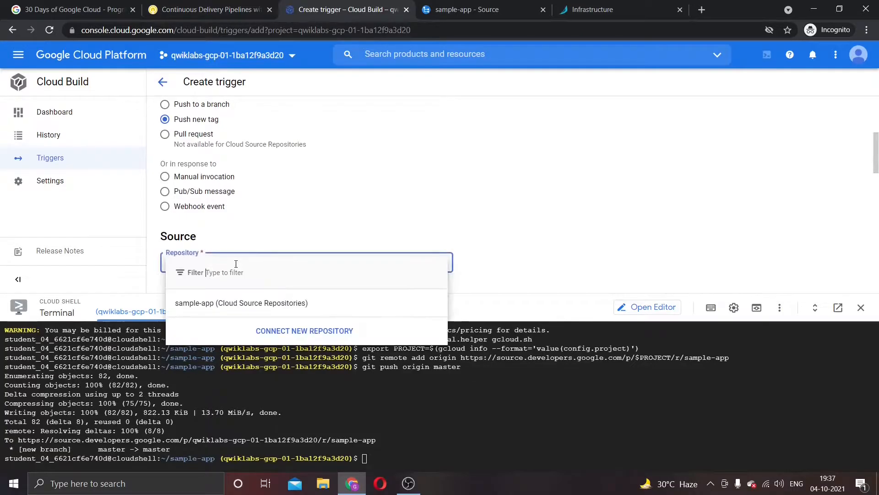
{"action": "left_click", "coordinate": [250, 303]}
{"action": "left_click", "coordinate": [209, 9]}
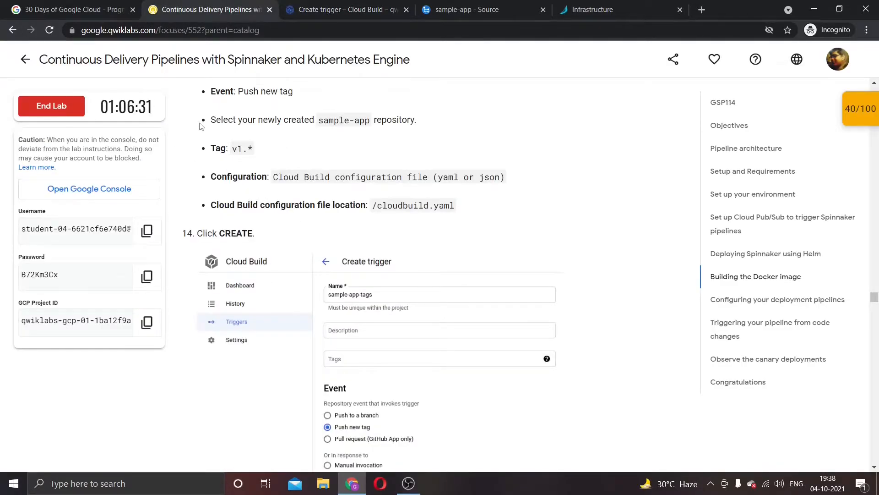
{"action": "left_click", "coordinate": [352, 6]}
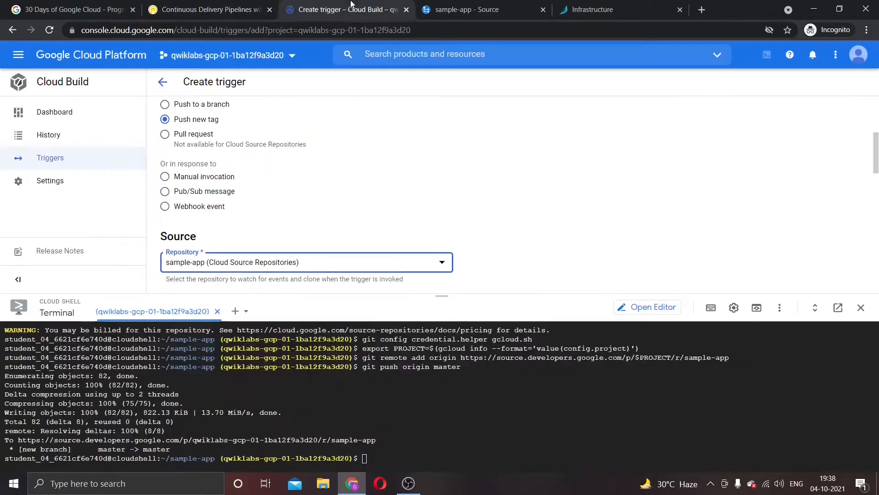
{"action": "scroll", "coordinate": [244, 183], "scroll_direction": "down", "scroll_amount": 1}
{"action": "scroll", "coordinate": [243, 182], "scroll_direction": "up", "scroll_amount": 1}
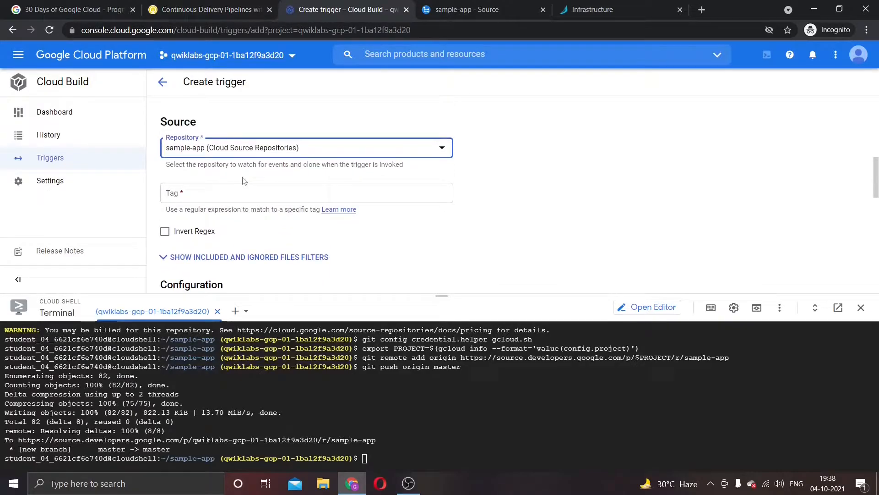
{"action": "left_click", "coordinate": [258, 198]}
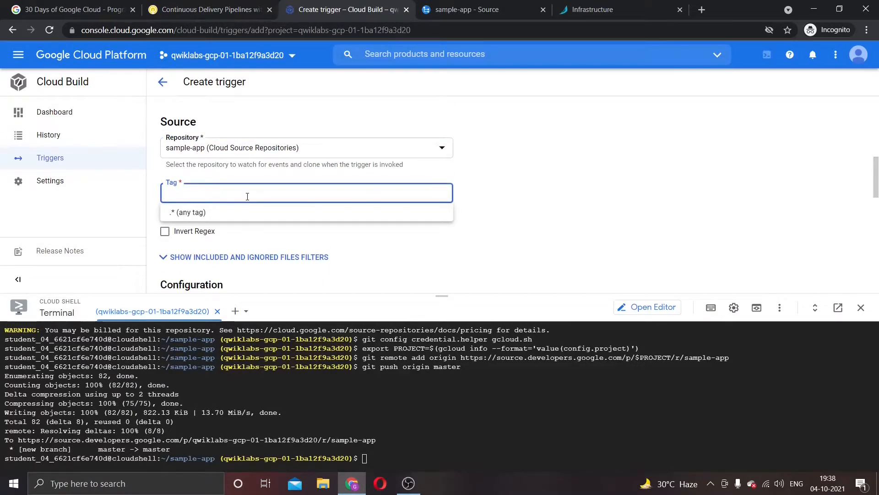
{"action": "type", "text": "v1"}
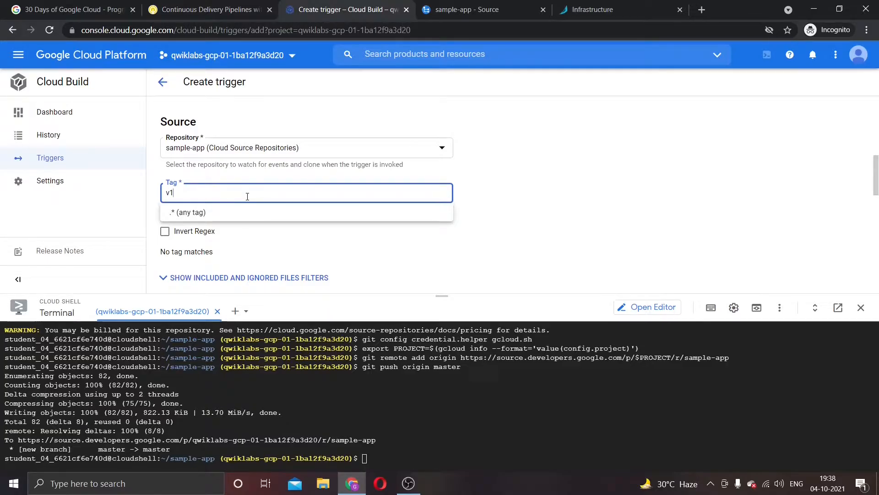
{"action": "key", "text": "BackSpace"}
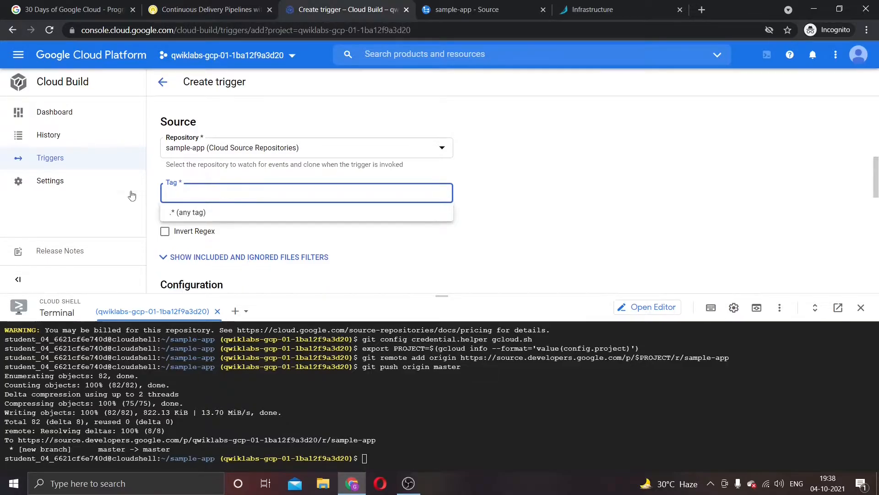
{"action": "left_click", "coordinate": [205, 211]}
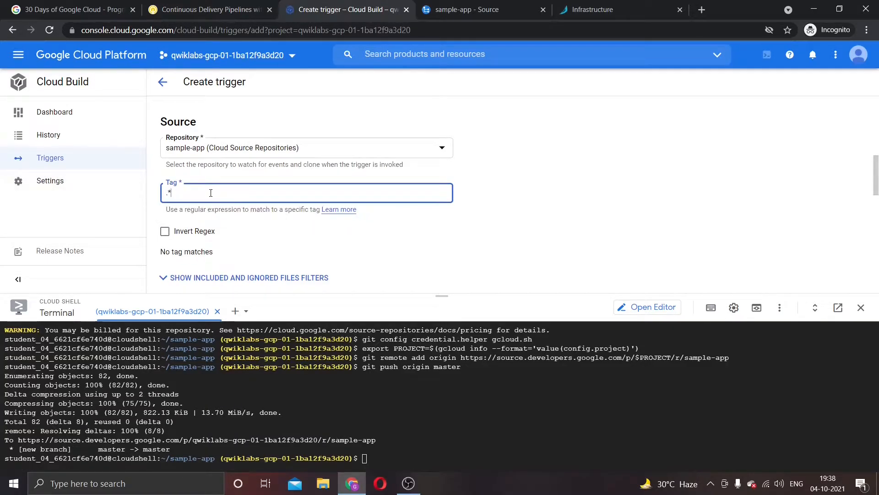
{"action": "key", "text": "BackSpace"}
{"action": "key", "text": "BackSpace"}
- Set the trigger's tag pattern to .* (any tag), checking the tag setting in the lab instructions
{"action": "left_click", "coordinate": [174, 9]}
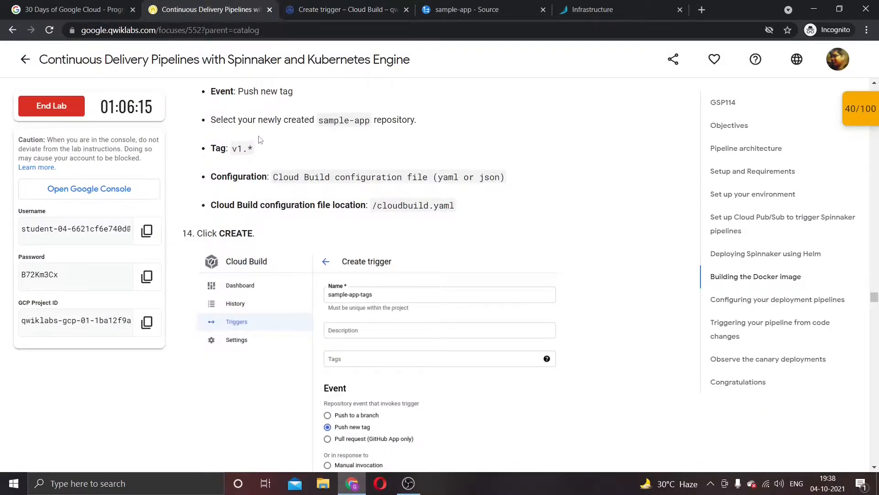
{"action": "key", "text": "ctrl+Tab"}
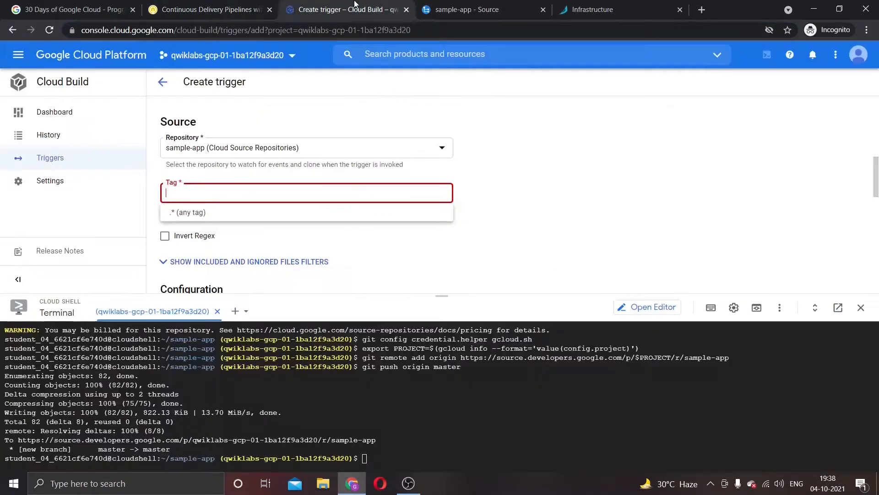
{"action": "left_click", "coordinate": [470, 165]}
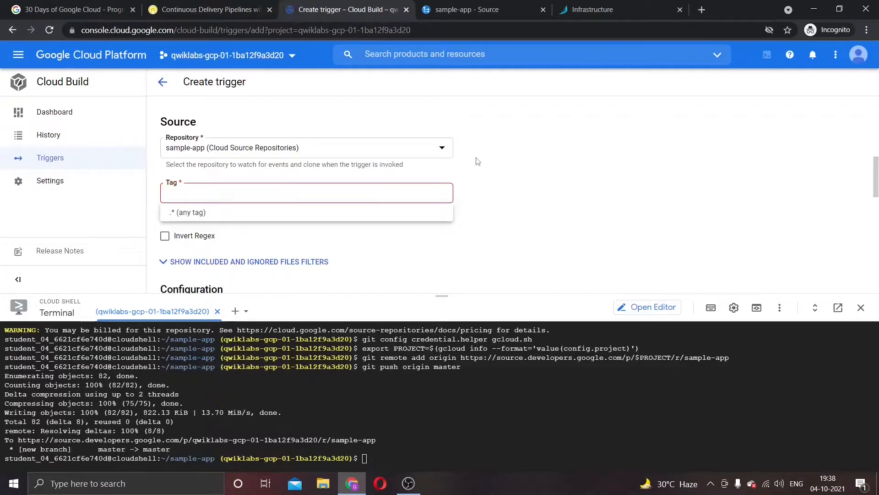
{"action": "left_click", "coordinate": [186, 193]}
{"action": "left_click", "coordinate": [189, 212]}
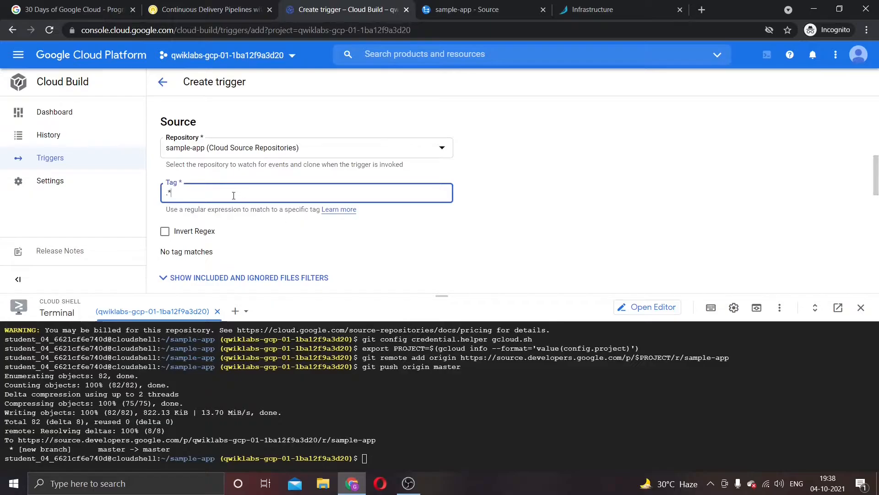
{"action": "scroll", "coordinate": [233, 196], "scroll_direction": "down", "scroll_amount": 2}
{"action": "left_click", "coordinate": [206, 9]}
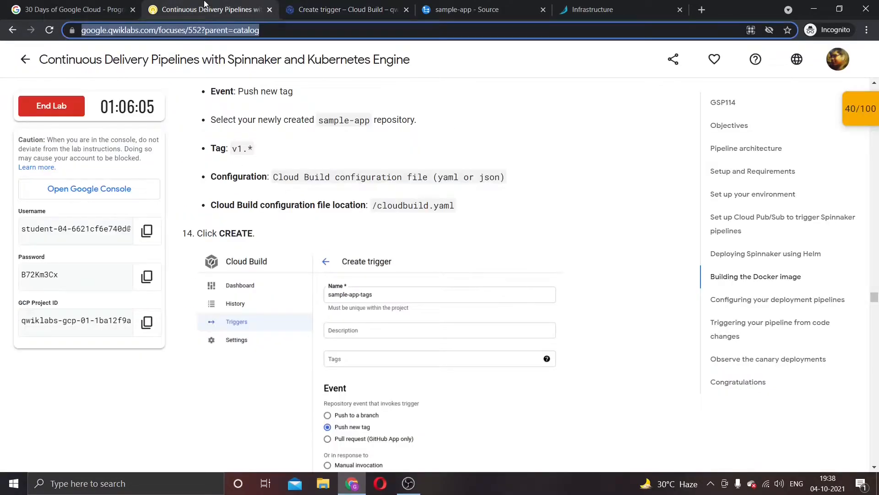
{"action": "left_click", "coordinate": [328, 4]}
{"action": "left_click", "coordinate": [239, 3]}
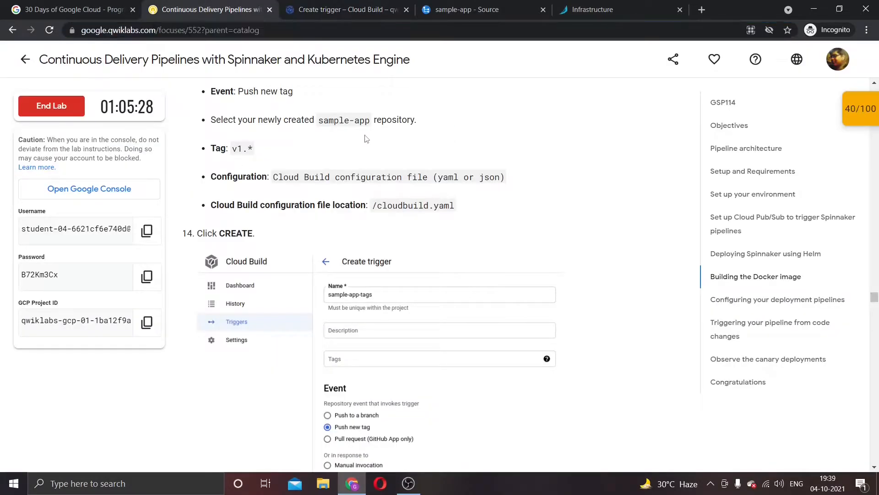
{"action": "left_click", "coordinate": [329, 11]}
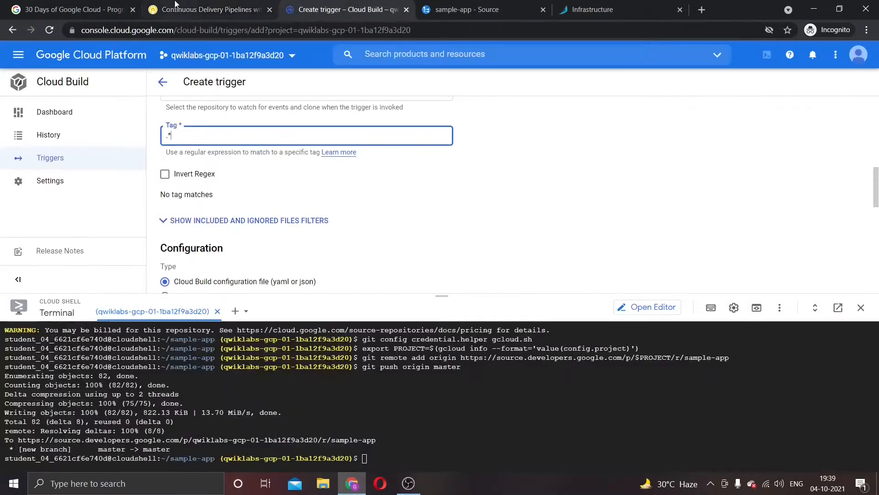
- Copy the tag pattern v1.* from the lab instructions and enter it as the trigger's tag
{"action": "left_click", "coordinate": [208, 5]}
{"action": "left_click_drag", "start_coordinate": [251, 144], "coordinate": [231, 148]}
{"action": "key", "text": "ctrl+c"}
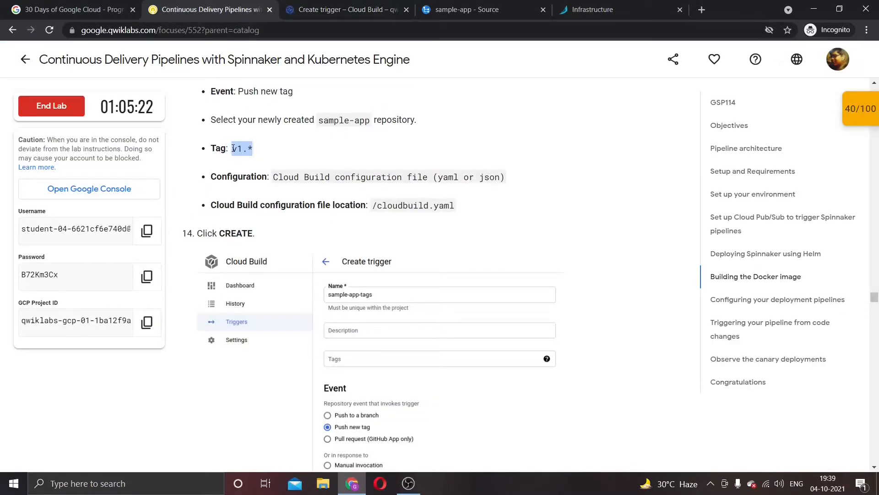
{"action": "left_click", "coordinate": [329, 10]}
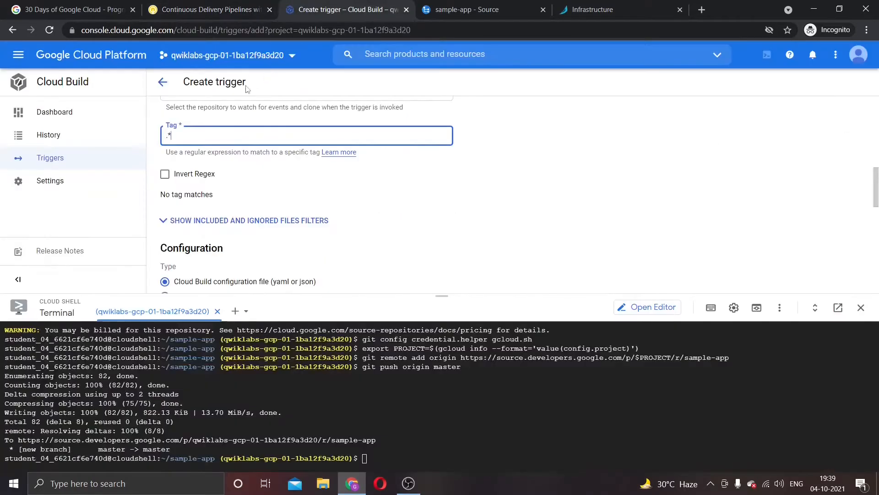
{"action": "left_click", "coordinate": [229, 132]}
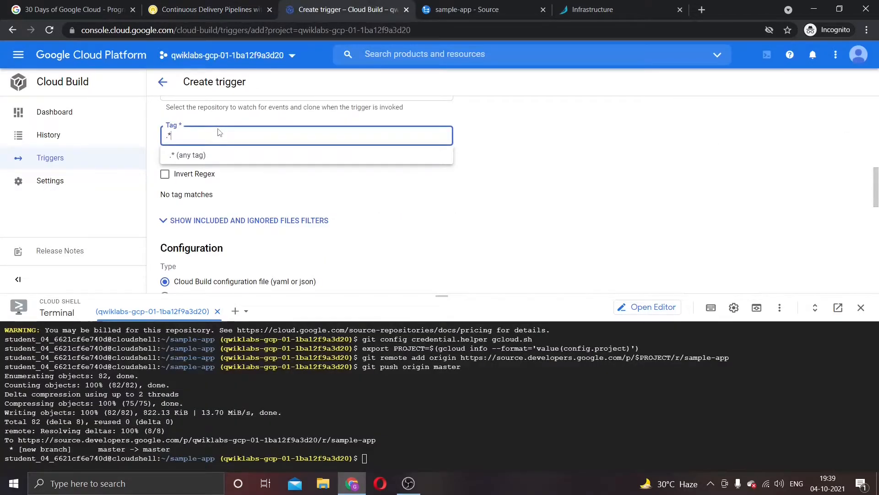
{"action": "key", "text": "BackSpace"}
{"action": "key", "text": "BackSpace"}
{"action": "key", "text": "ctrl+v"}
- Compare the trigger's configuration type and file location with the configuration settings in the lab instructions
{"action": "left_click", "coordinate": [206, 9]}
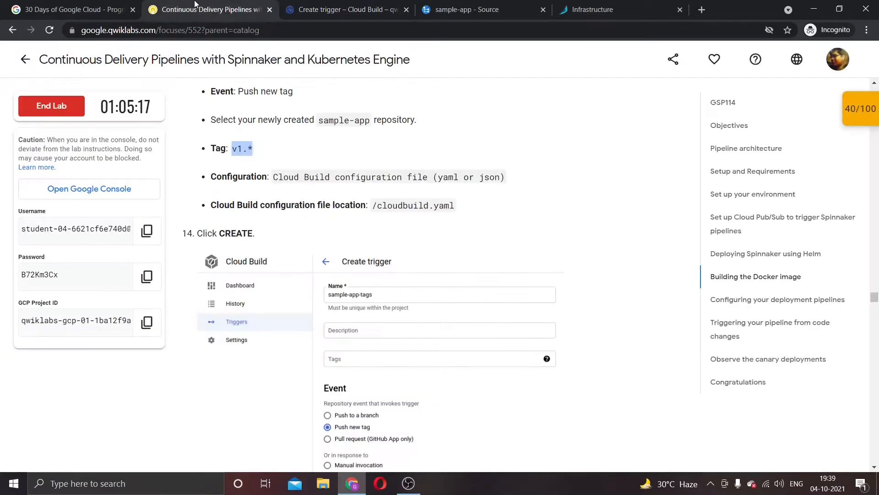
{"action": "scroll", "coordinate": [254, 232], "scroll_direction": "down", "scroll_amount": 1}
{"action": "scroll", "coordinate": [254, 232], "scroll_direction": "down", "scroll_amount": 1}
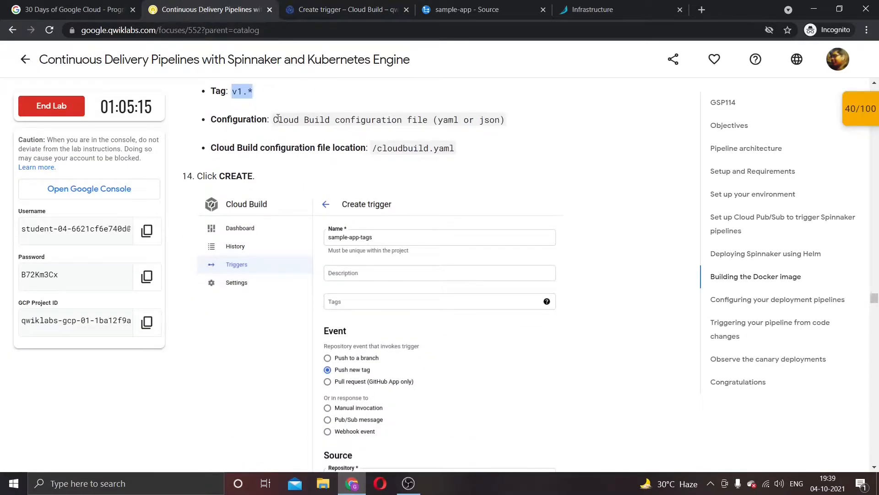
{"action": "left_click_drag", "start_coordinate": [274, 118], "coordinate": [509, 123]}
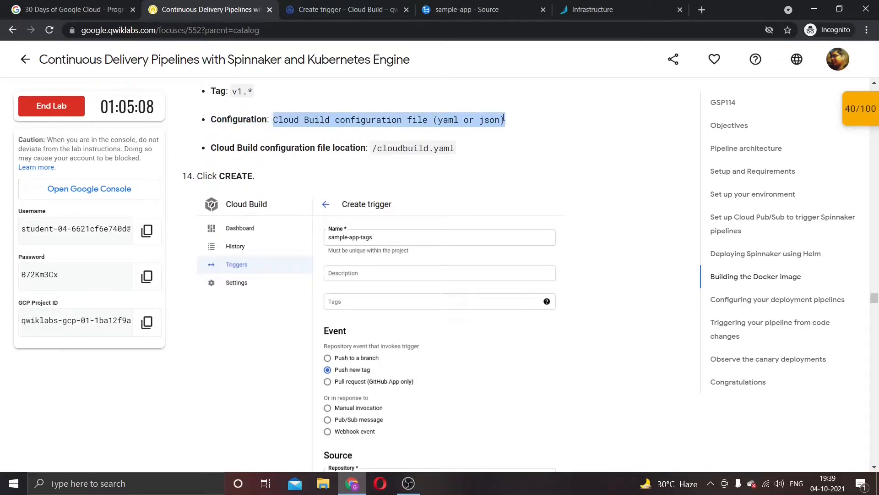
{"action": "left_click", "coordinate": [381, 4]}
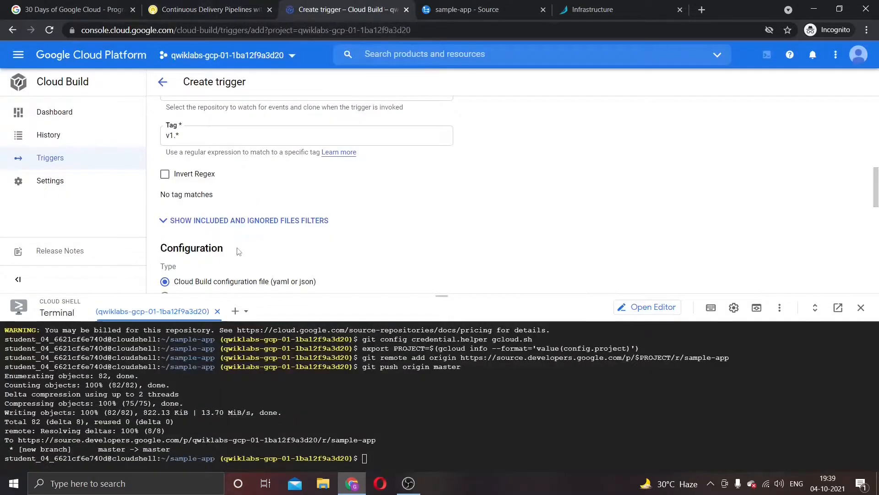
{"action": "scroll", "coordinate": [238, 251], "scroll_direction": "down", "scroll_amount": 3}
{"action": "scroll", "coordinate": [206, 250], "scroll_direction": "down", "scroll_amount": 1}
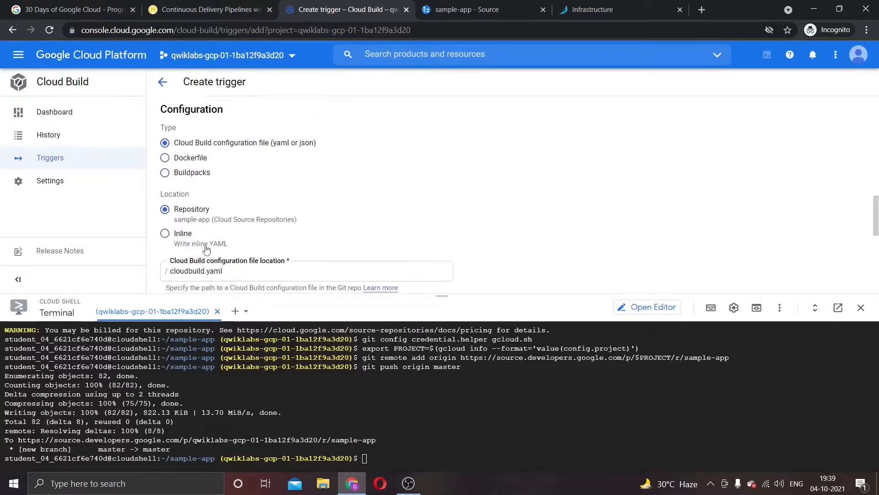
{"action": "scroll", "coordinate": [206, 250], "scroll_direction": "down", "scroll_amount": 1}
{"action": "left_click", "coordinate": [174, 6]}
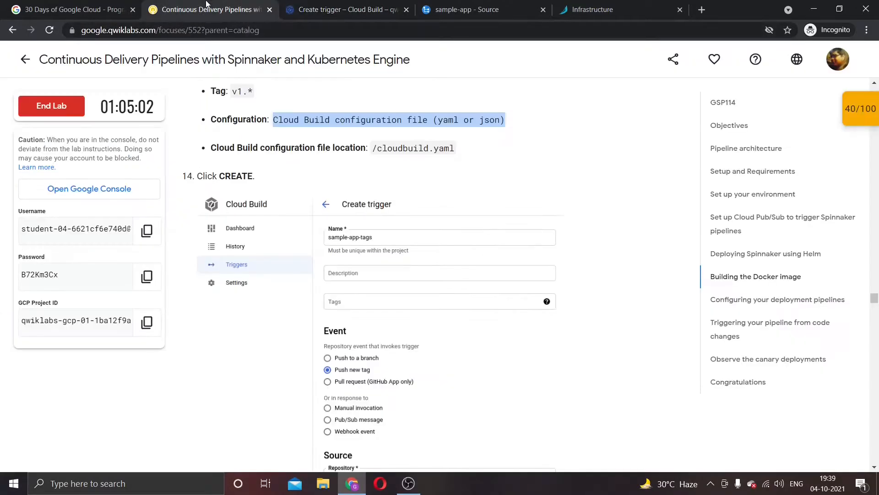
{"action": "scroll", "coordinate": [412, 206], "scroll_direction": "up", "scroll_amount": 1}
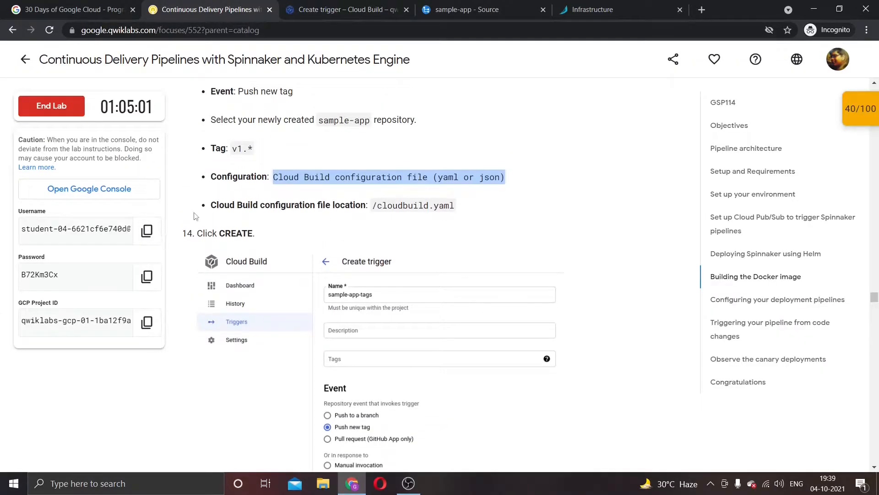
{"action": "left_click", "coordinate": [347, 6]}
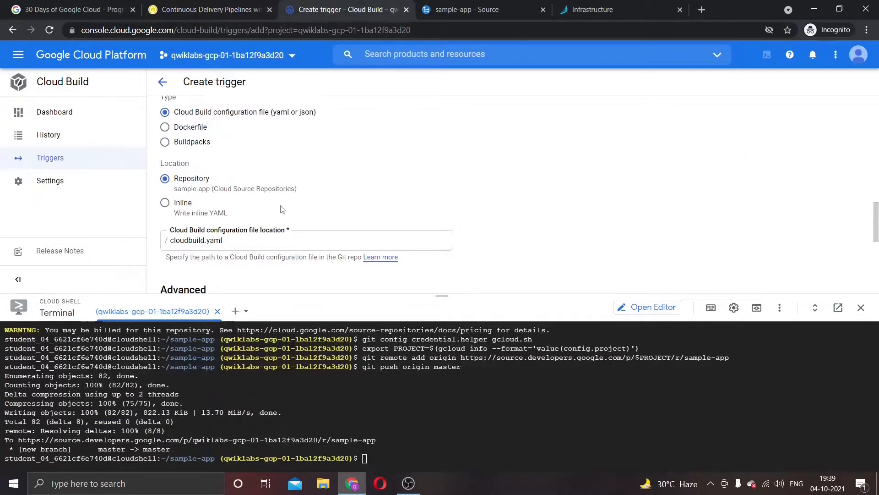
{"action": "scroll", "coordinate": [281, 204], "scroll_direction": "up", "scroll_amount": 2}
{"action": "left_click", "coordinate": [228, 6]}
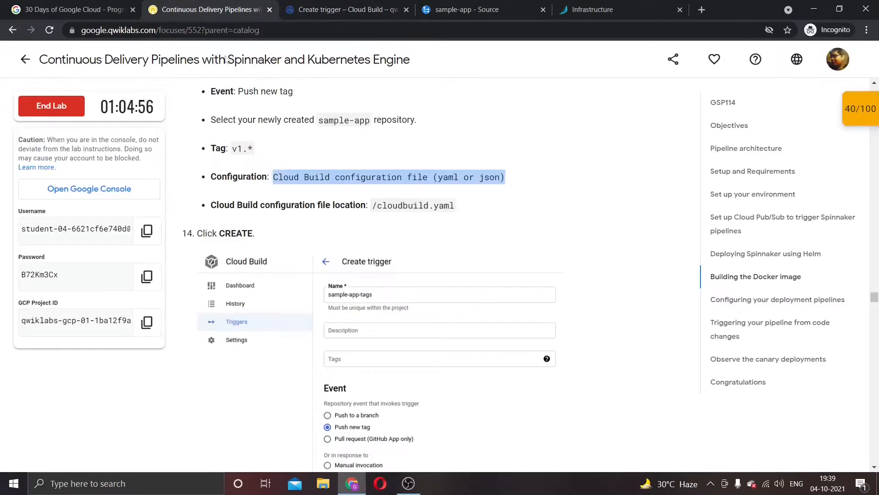
{"action": "left_click", "coordinate": [435, 193]}
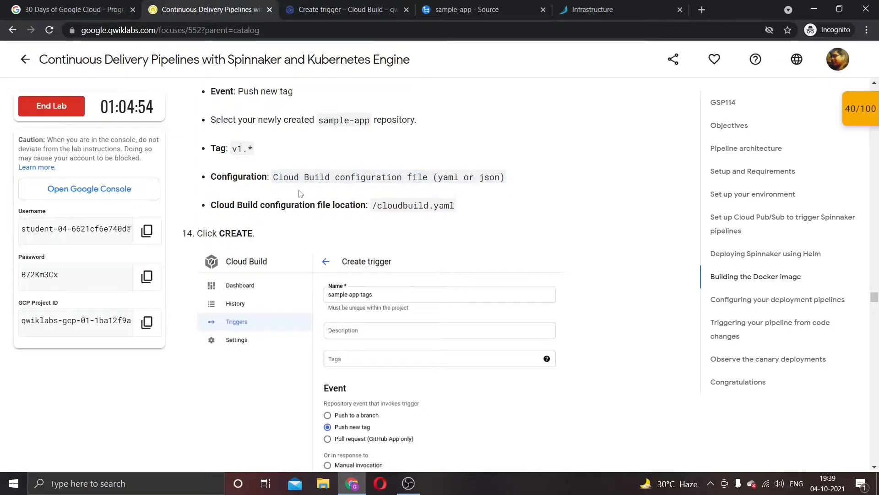
{"action": "left_click", "coordinate": [353, 6]}
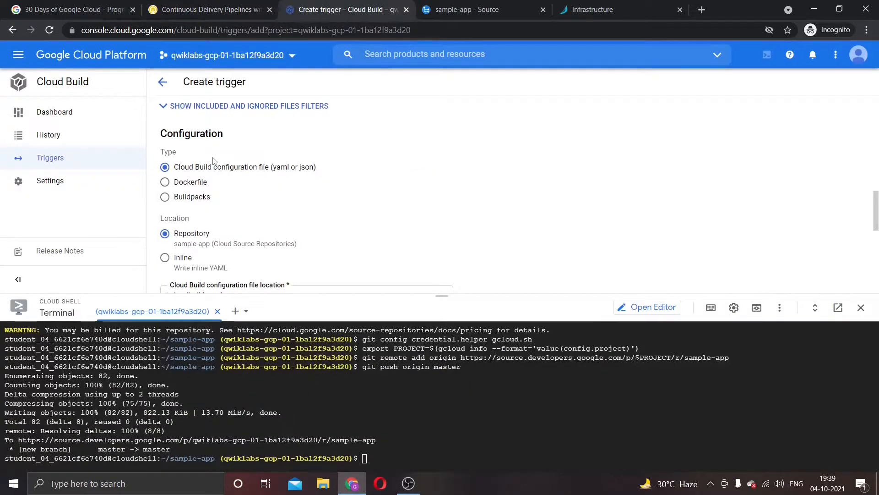
{"action": "scroll", "coordinate": [222, 177], "scroll_direction": "down", "scroll_amount": 3}
- Copy /cloudbuild.yaml from the lab instructions and enter it as the Cloud Build configuration file location
{"action": "left_click", "coordinate": [165, 10]}
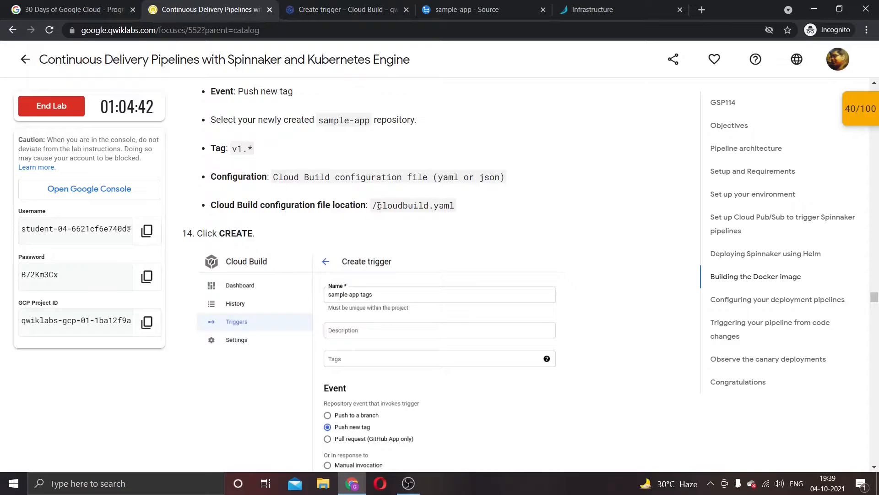
{"action": "left_click_drag", "start_coordinate": [372, 207], "coordinate": [463, 210]}
{"action": "key", "text": "ctrl+c"}
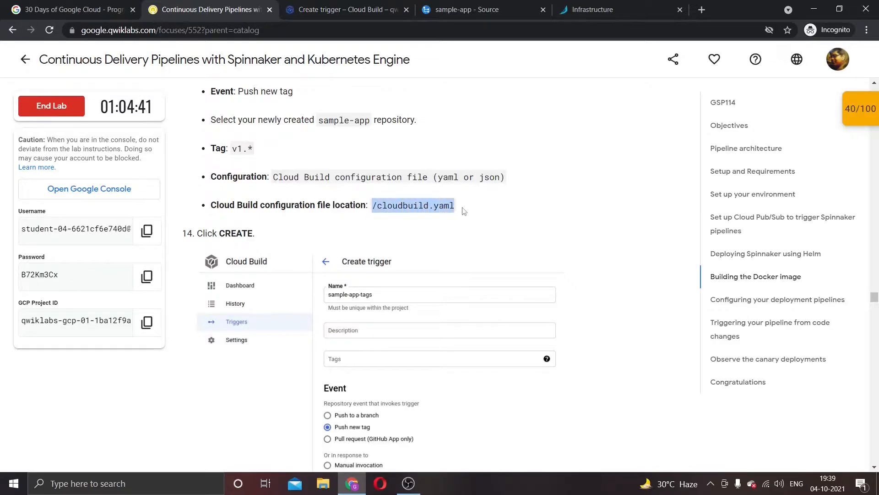
{"action": "left_click", "coordinate": [348, 9]}
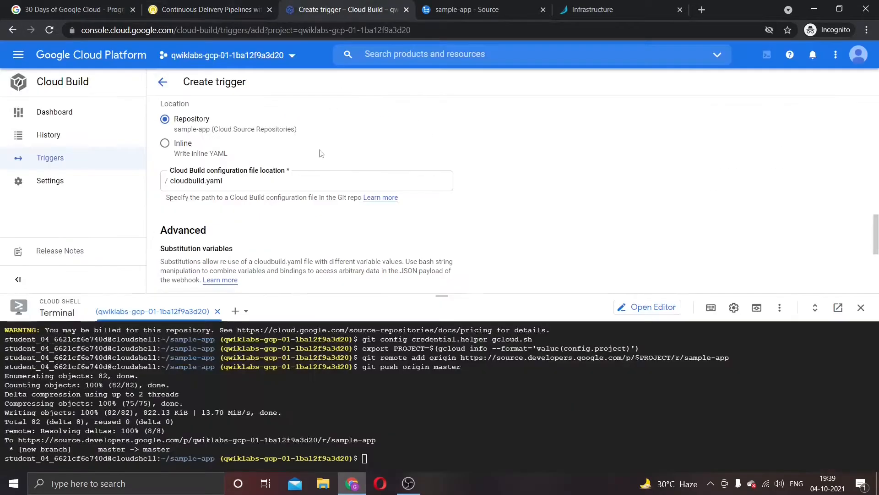
{"action": "scroll", "coordinate": [301, 203], "scroll_direction": "down", "scroll_amount": 1}
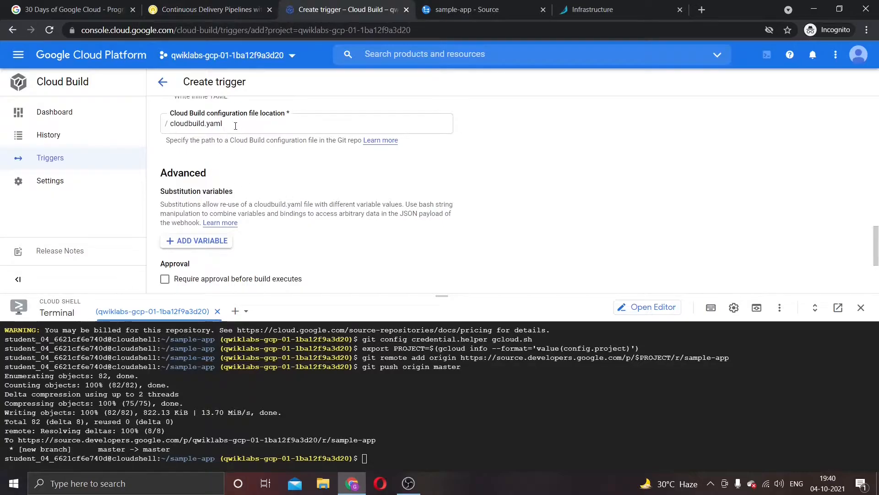
{"action": "left_click_drag", "start_coordinate": [234, 125], "coordinate": [157, 123]}
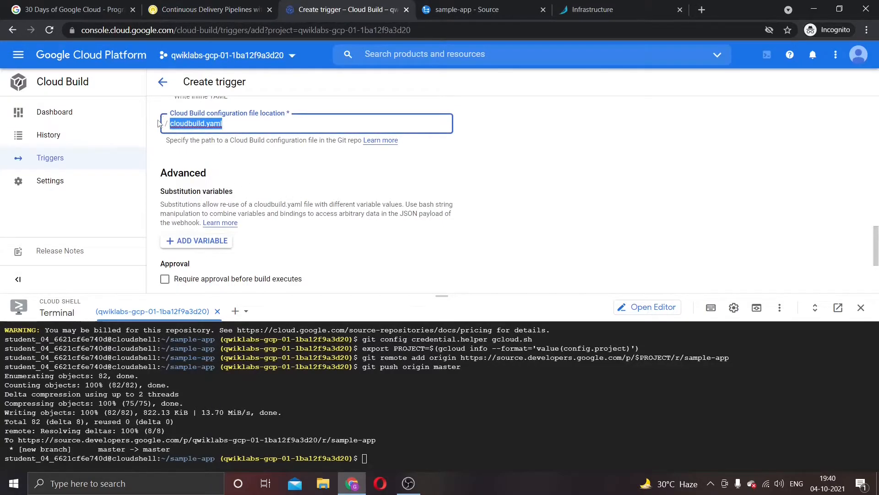
{"action": "key", "text": "ctrl+v"}
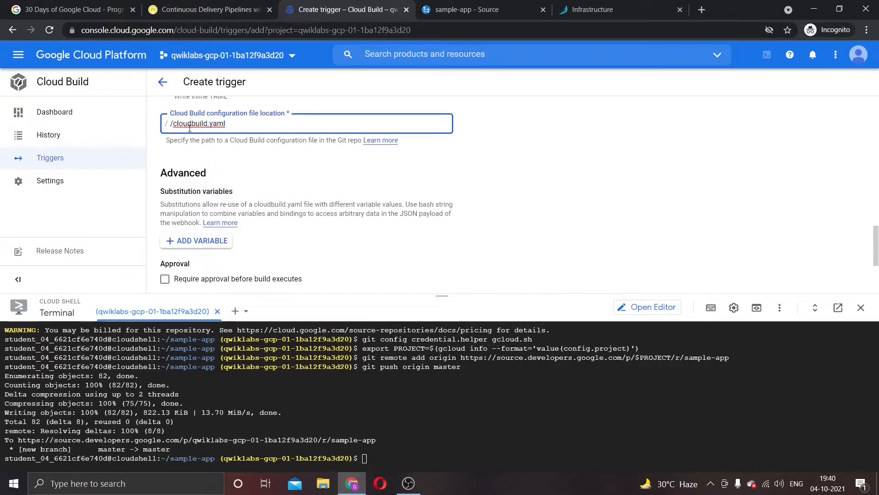
- Recheck the configuration file location in the lab instructions and undo the last change to that path
{"action": "left_click", "coordinate": [205, 11]}
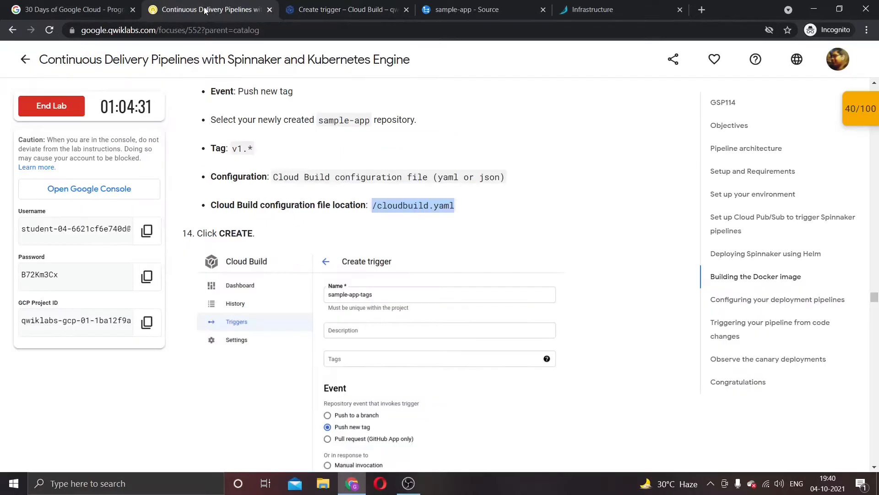
{"action": "left_click", "coordinate": [392, 4]}
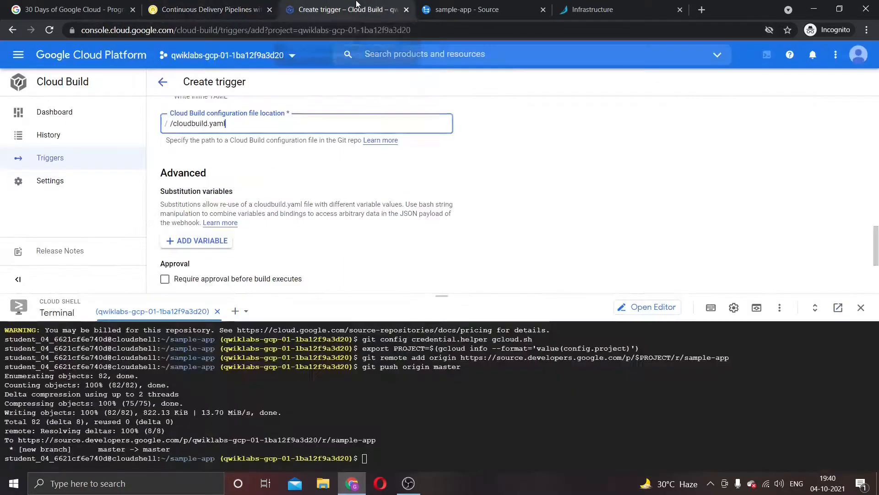
{"action": "key", "text": "ctrl+z"}
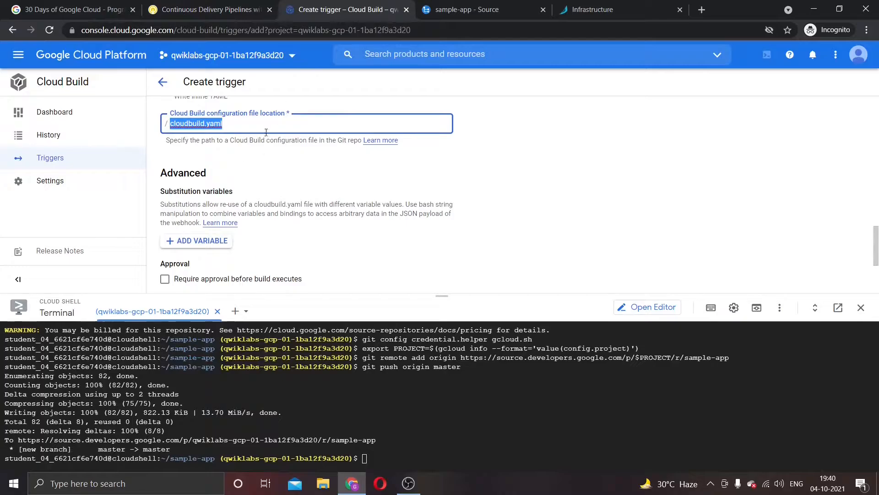
{"action": "left_click", "coordinate": [249, 162]}
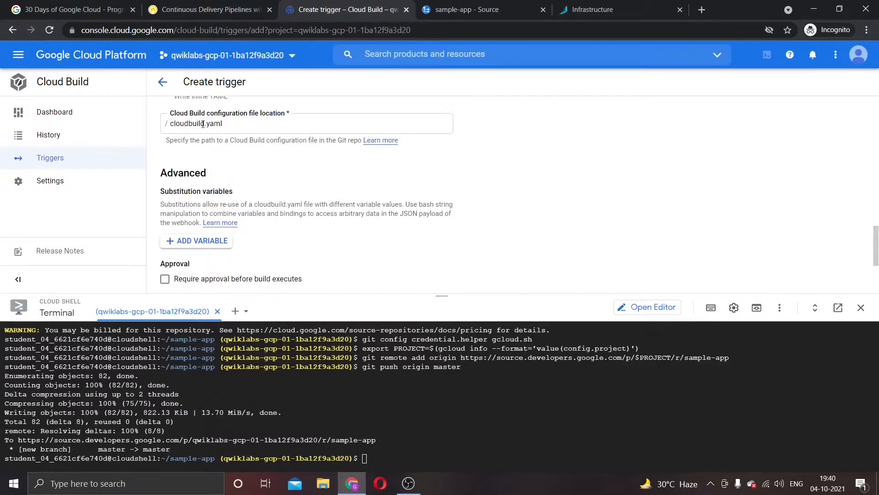
{"action": "key", "text": "ctrl+plus"}
{"action": "key", "text": "ctrl+plus"}
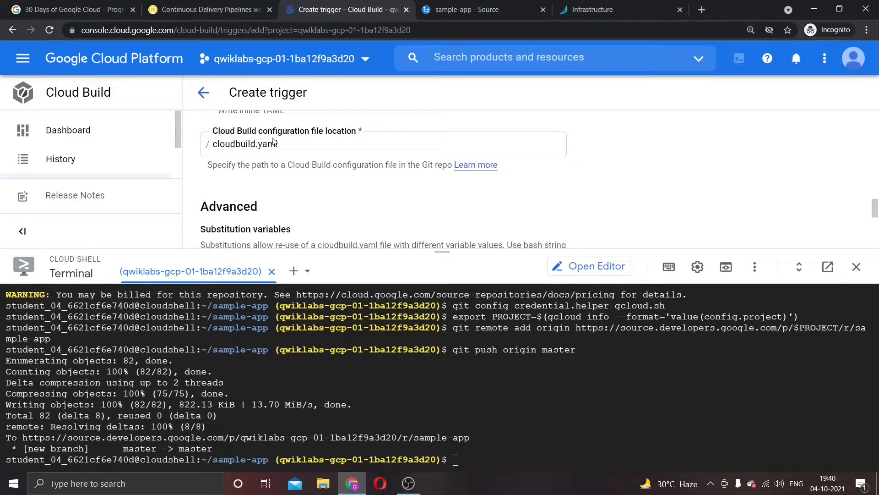
{"action": "key", "text": "ctrl+0"}
- Check the lab's final instruction for the trigger form and create the sample-app-tags trigger
{"action": "key", "text": "ctrl+shift+Tab"}
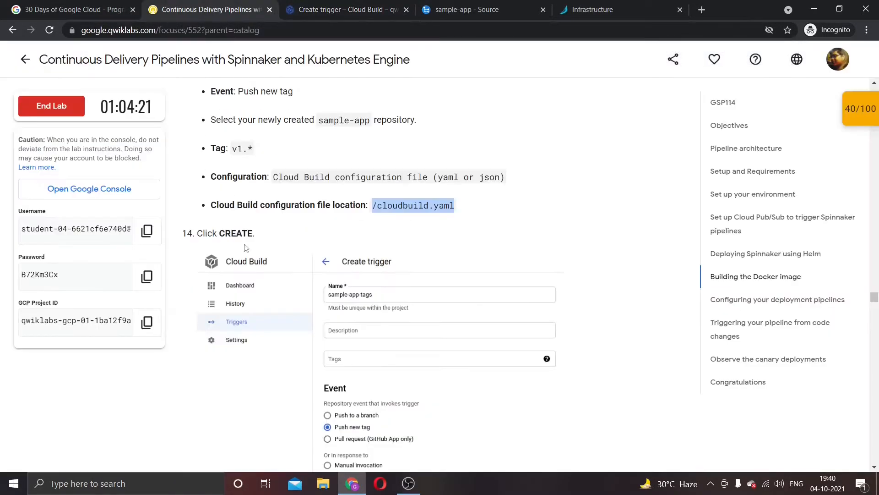
{"action": "scroll", "coordinate": [246, 248], "scroll_direction": "down", "scroll_amount": 2}
{"action": "left_click", "coordinate": [339, 9]}
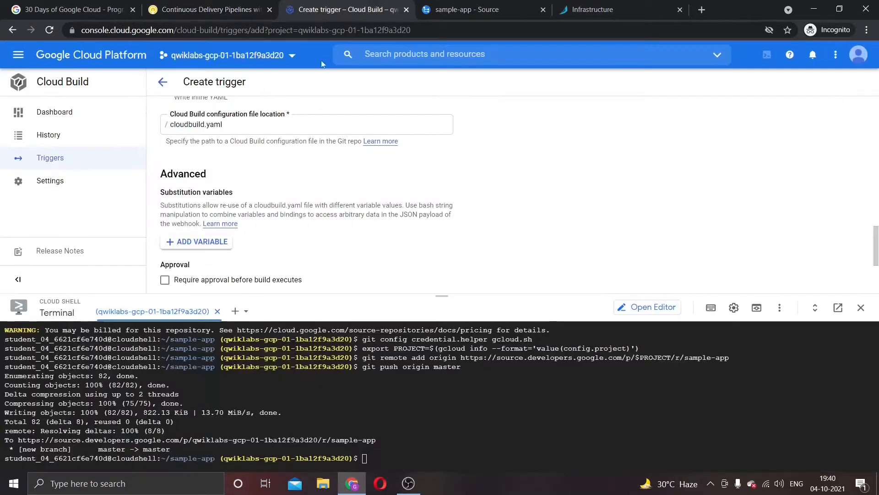
{"action": "scroll", "coordinate": [320, 164], "scroll_direction": "down", "scroll_amount": 3}
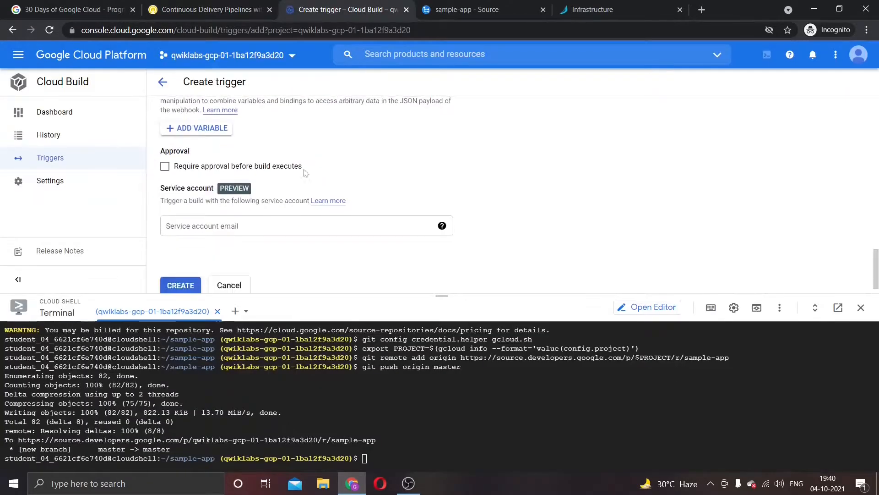
{"action": "left_click", "coordinate": [192, 284]}
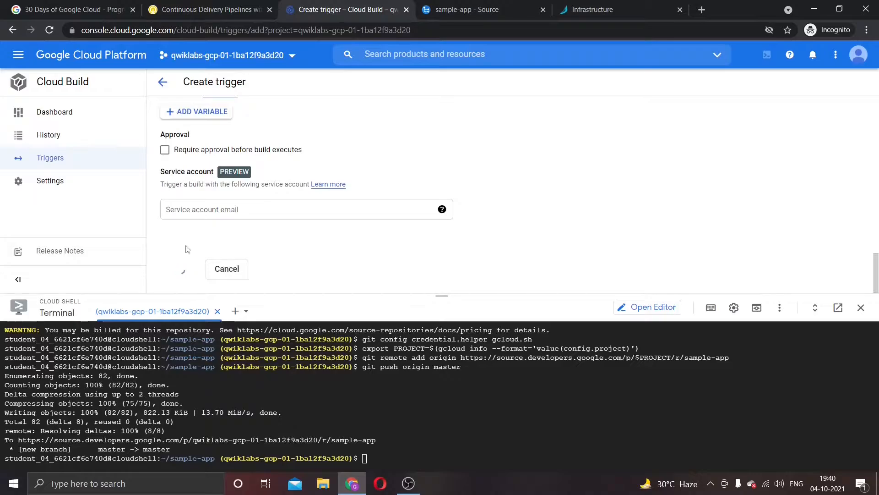
- Copy the export PROJECT=$(gcloud info --format='value(config.project)') command from lab step 15 and run it in Cloud Shell
{"action": "left_click", "coordinate": [202, 5]}
{"action": "scroll", "coordinate": [304, 219], "scroll_direction": "down", "scroll_amount": 12}
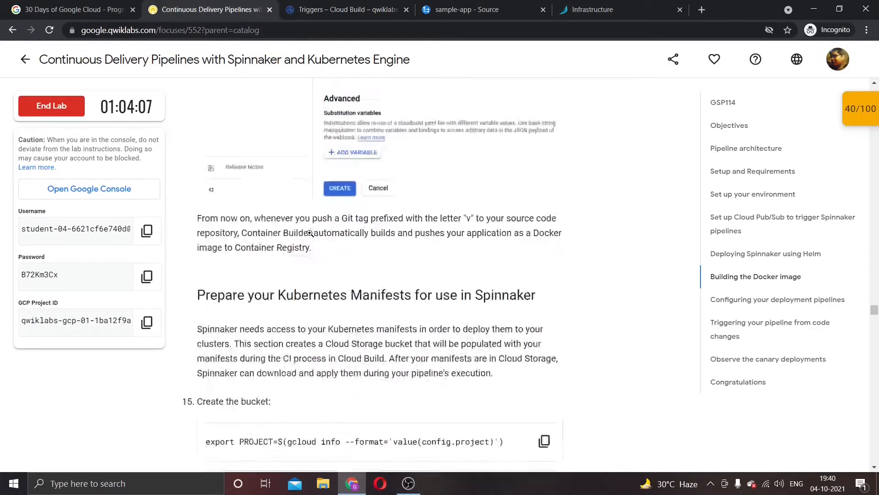
{"action": "scroll", "coordinate": [293, 256], "scroll_direction": "up", "scroll_amount": 1}
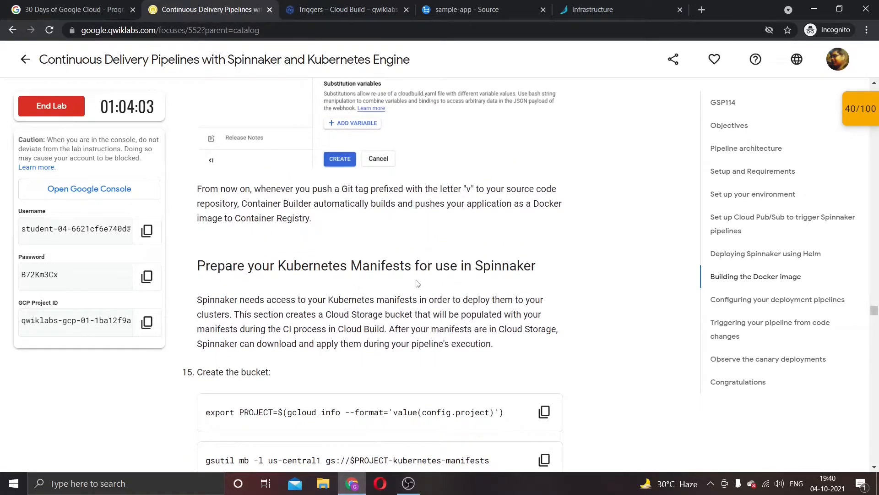
{"action": "scroll", "coordinate": [277, 317], "scroll_direction": "down", "scroll_amount": 2}
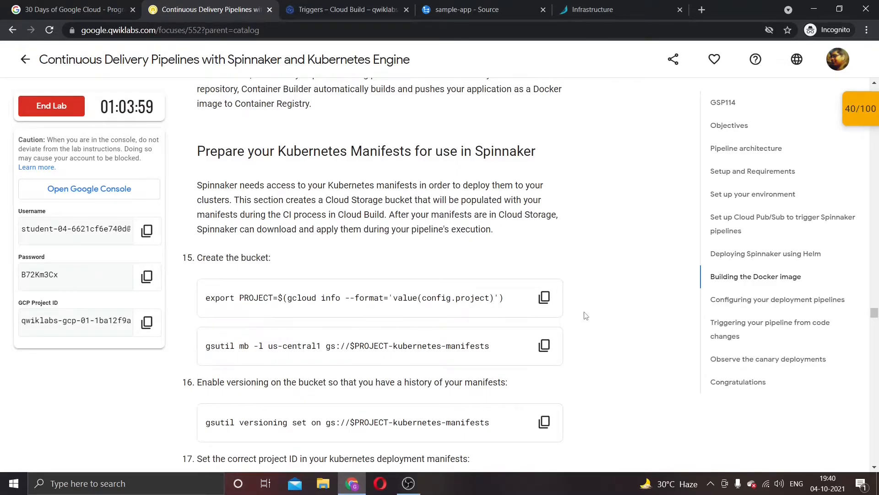
{"action": "left_click", "coordinate": [544, 297]}
{"action": "left_click", "coordinate": [371, 6]}
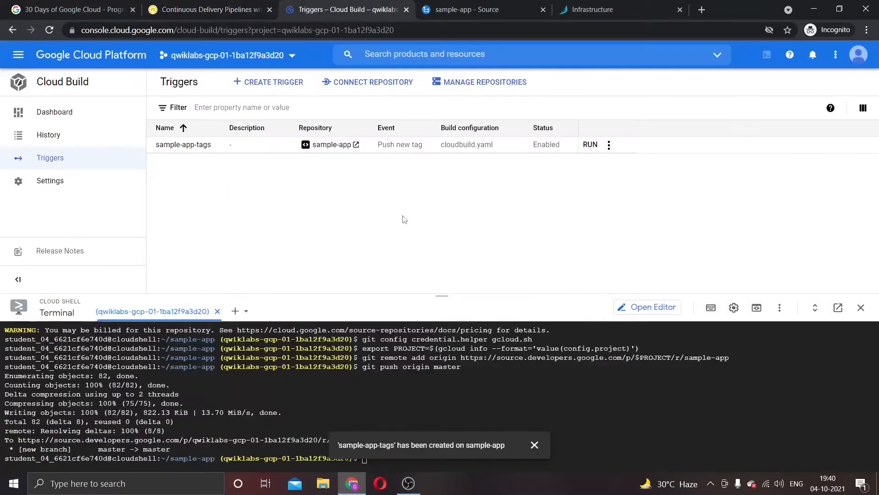
{"action": "left_click", "coordinate": [535, 445]}
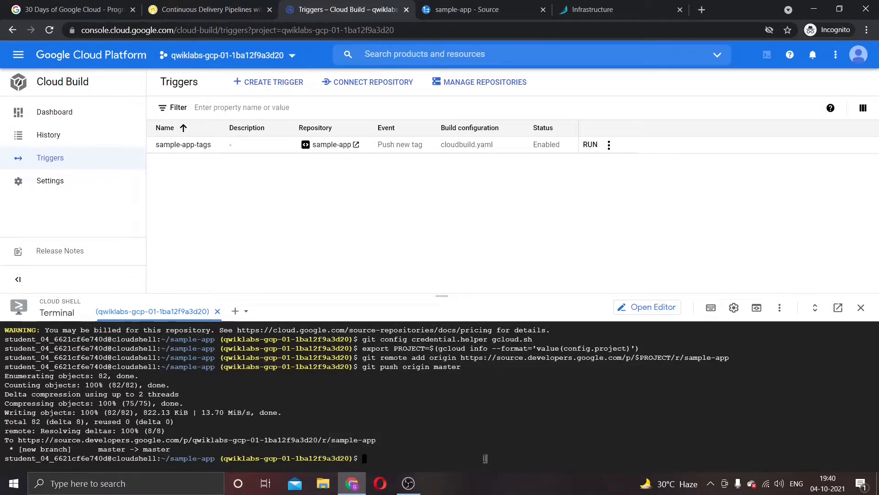
{"action": "key", "text": "ctrl+v"}
{"action": "key", "text": "Return"}
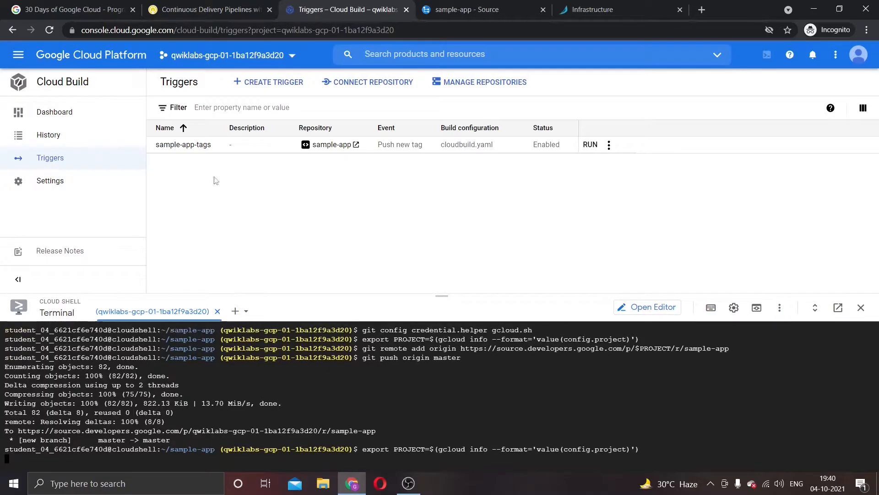
- Create the manifests bucket in Cloud Shell with the lab's command gsutil mb -l us-central1 gs://$PROJECT-kubernetes-manifests
{"action": "key", "text": "ctrl+shift+Tab"}
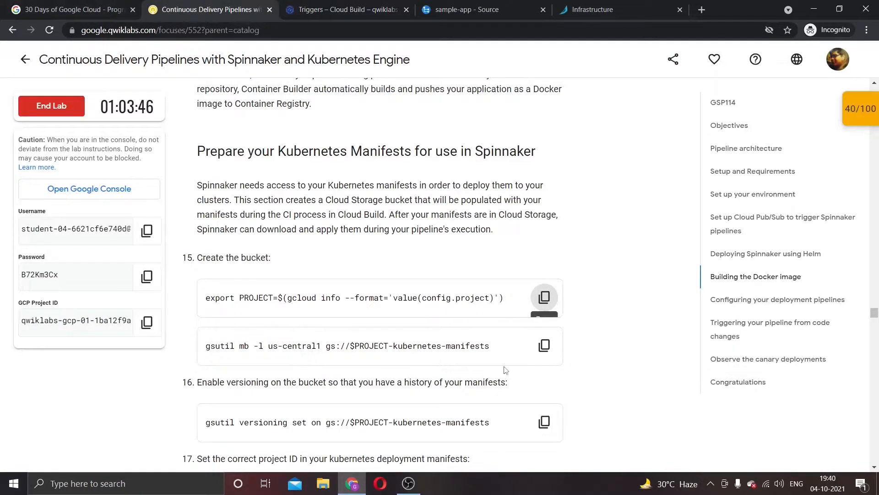
{"action": "left_click", "coordinate": [544, 345]}
{"action": "key", "text": "ctrl+Tab"}
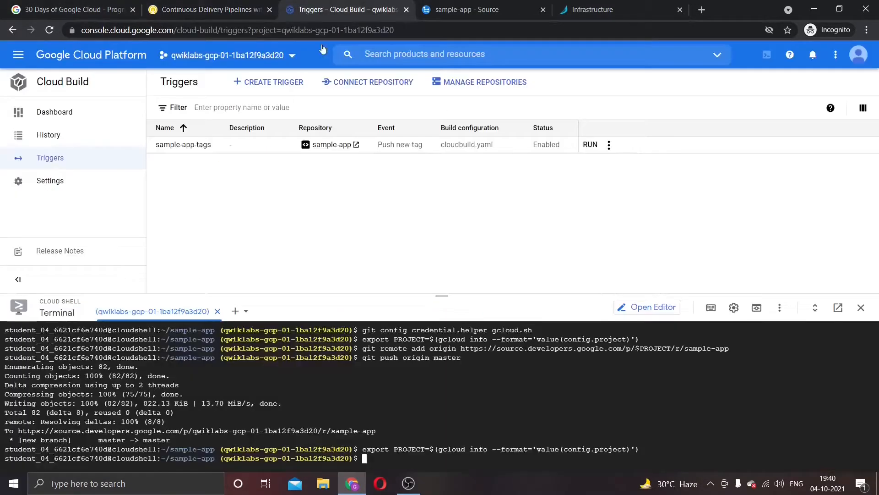
{"action": "key", "text": "ctrl+v"}
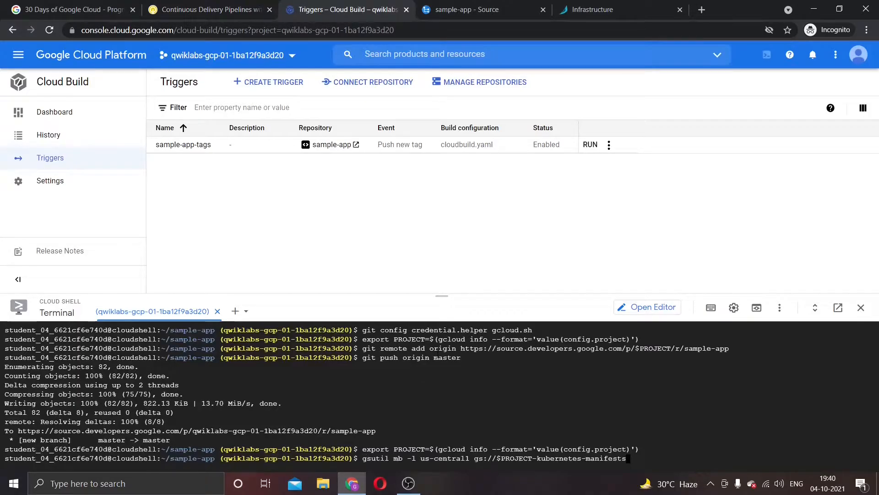
{"action": "key", "text": "Return"}
- Enable versioning on the bucket by running the lab's command gsutil versioning set on gs://$PROJECT-kubernetes-manifests
{"action": "left_click", "coordinate": [206, 9]}
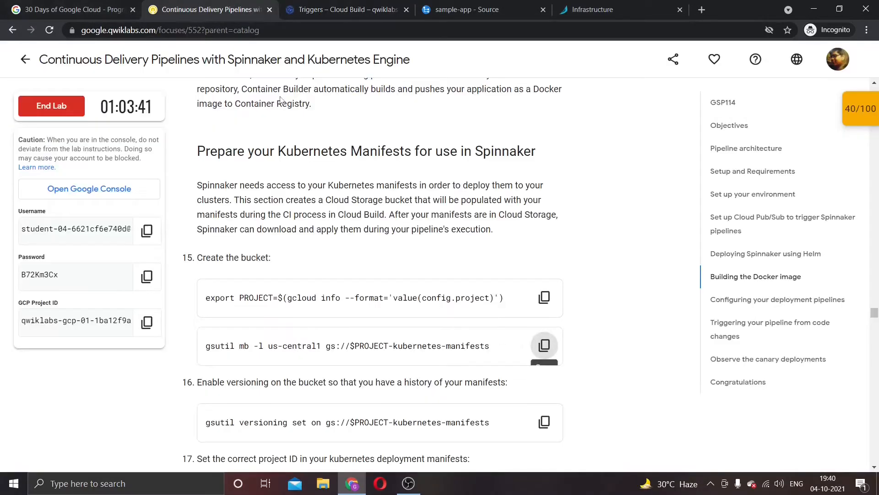
{"action": "scroll", "coordinate": [282, 100], "scroll_direction": "down", "scroll_amount": 4}
{"action": "left_click", "coordinate": [544, 307]}
{"action": "left_click", "coordinate": [339, 10]}
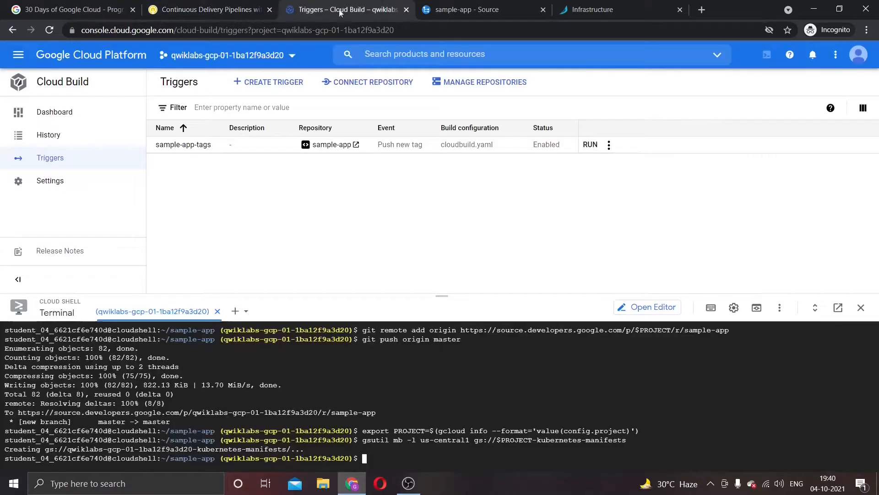
{"action": "key", "text": "ctrl+v"}
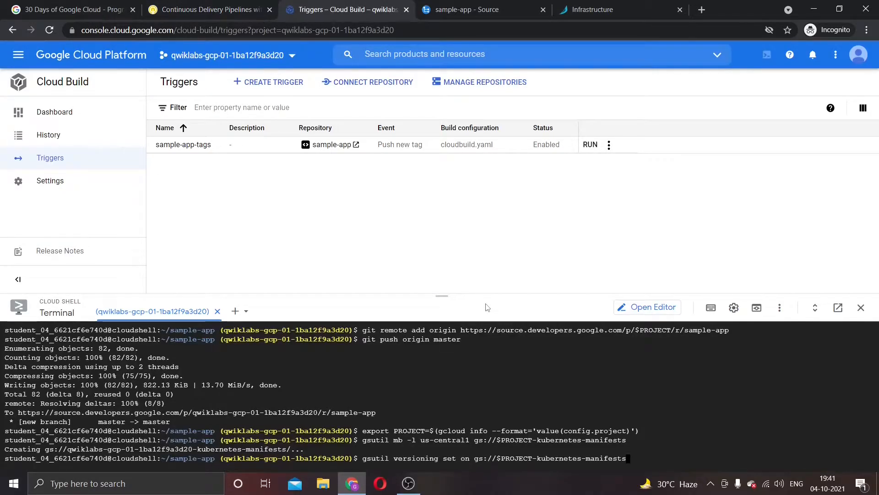
{"action": "key", "text": "Return"}
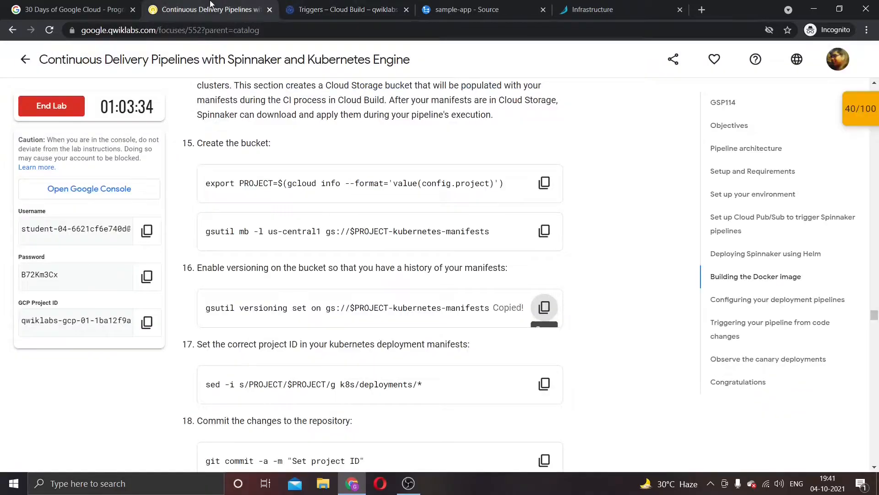
- Set the project ID in the Kubernetes deployment manifests by running the lab's command sed -i s/PROJECT/$PROJECT/g k8s/deployments/*
{"action": "left_click", "coordinate": [210, 9]}
{"action": "scroll", "coordinate": [376, 299], "scroll_direction": "down", "scroll_amount": 1}
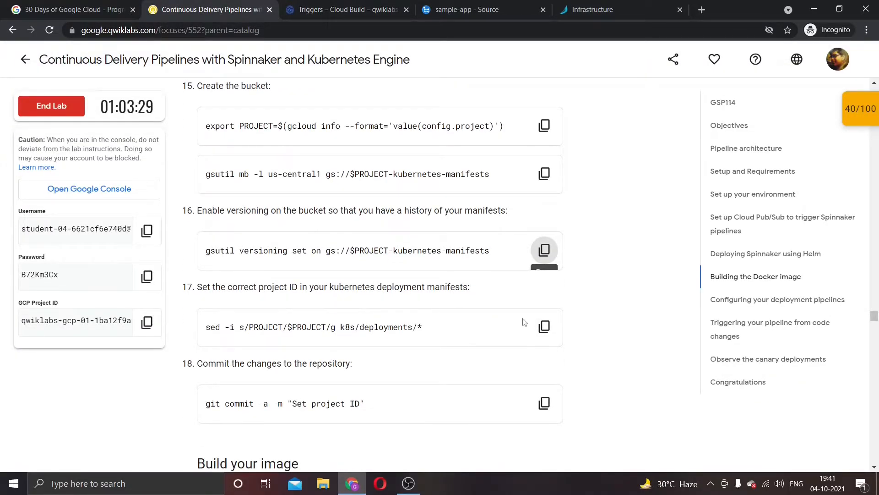
{"action": "left_click", "coordinate": [544, 326]}
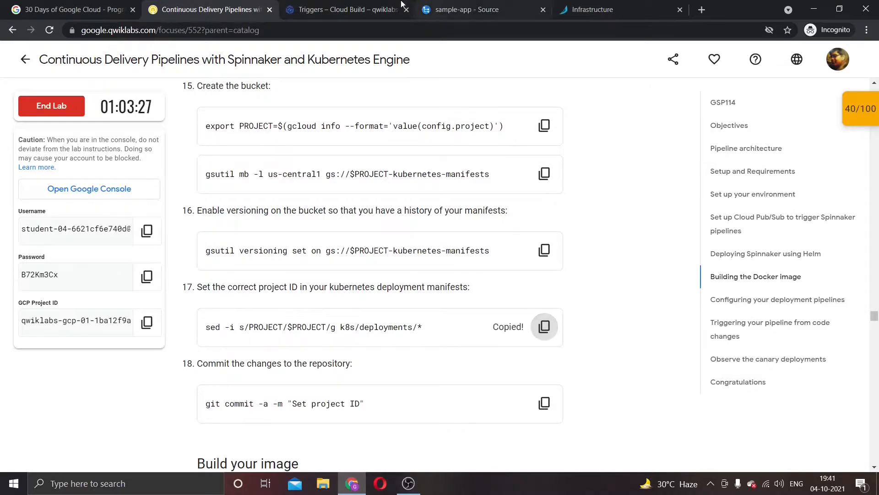
{"action": "left_click", "coordinate": [362, 6]}
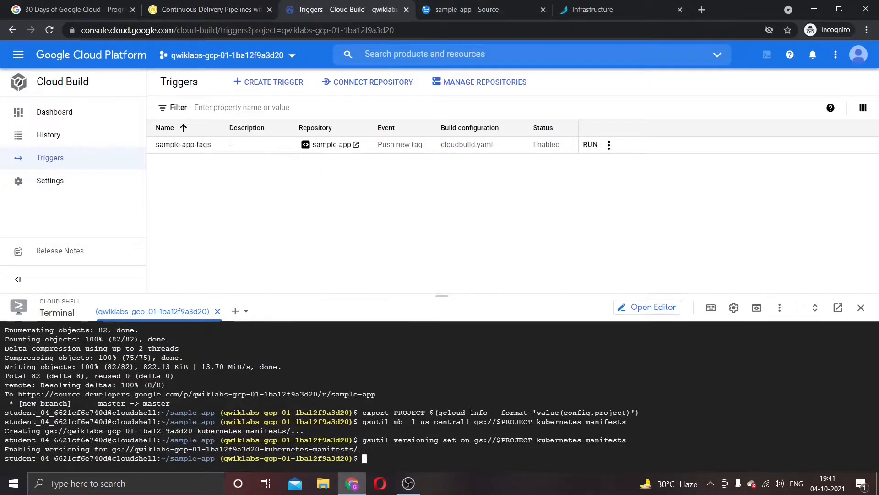
{"action": "key", "text": "ctrl+v"}
{"action": "key", "text": "Return"}
- Commit the manifest changes in Cloud Shell with the lab's command git commit -a -m "Set project ID"
{"action": "left_click", "coordinate": [203, 6]}
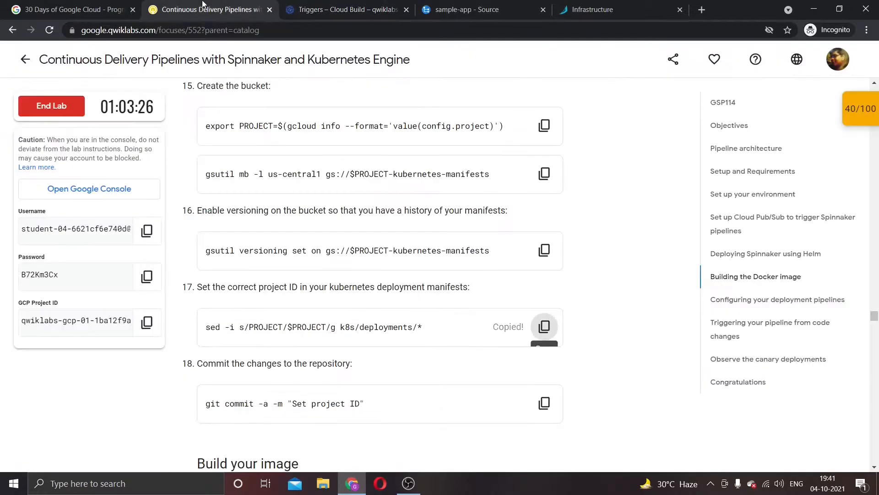
{"action": "scroll", "coordinate": [458, 252], "scroll_direction": "down", "scroll_amount": 2}
{"action": "left_click", "coordinate": [544, 289]}
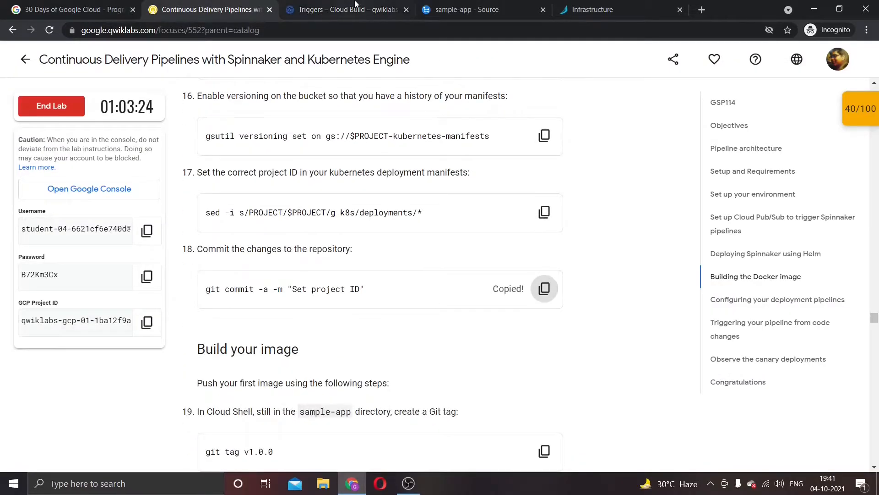
{"action": "left_click", "coordinate": [355, 7]}
{"action": "key", "text": "ctrl+v"}
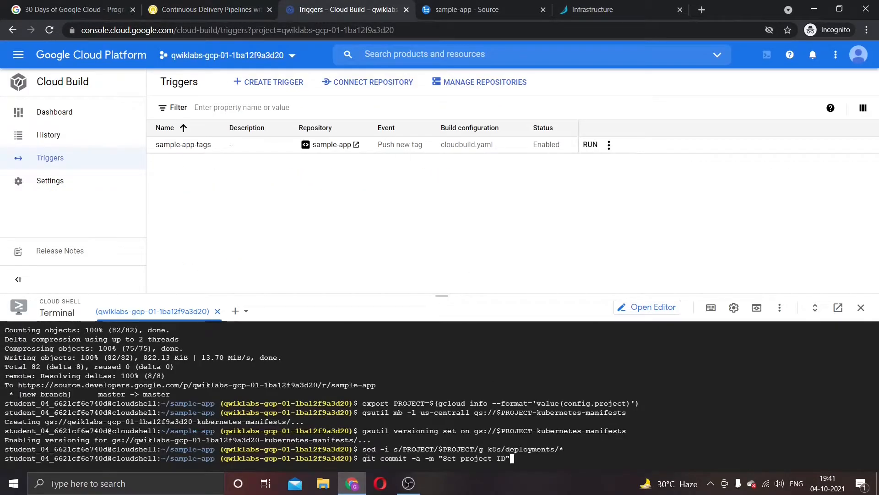
{"action": "key", "text": "Return"}
- Copy the git tag v1.0.0 command from the Build your image section and run it in Cloud Shell
{"action": "left_click", "coordinate": [203, 9]}
{"action": "scroll", "coordinate": [290, 313], "scroll_direction": "down", "scroll_amount": 2}
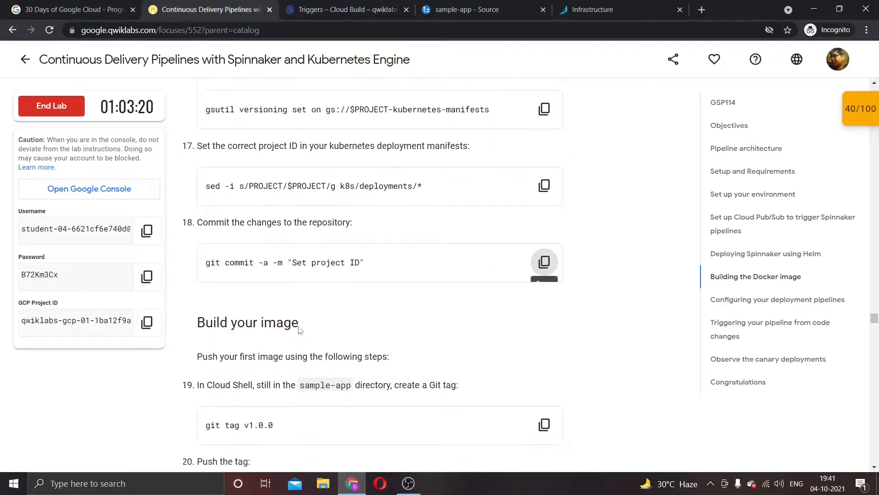
{"action": "scroll", "coordinate": [232, 252], "scroll_direction": "down", "scroll_amount": 2}
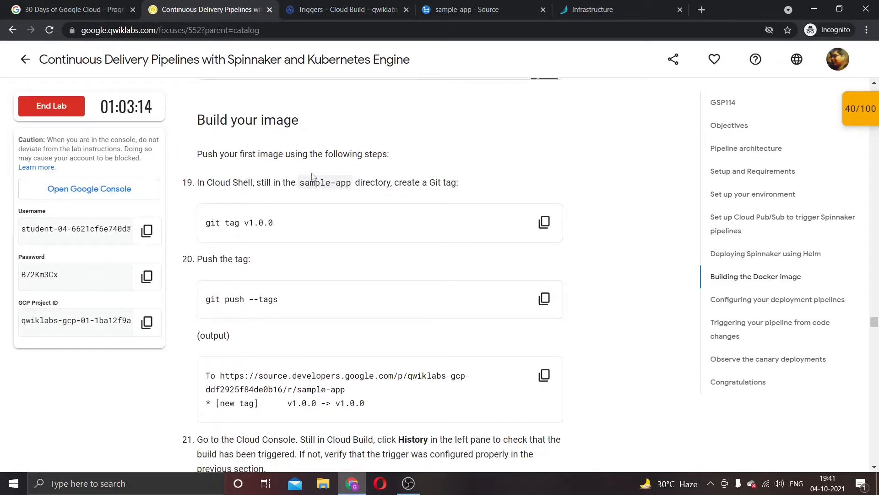
{"action": "left_click", "coordinate": [544, 222]}
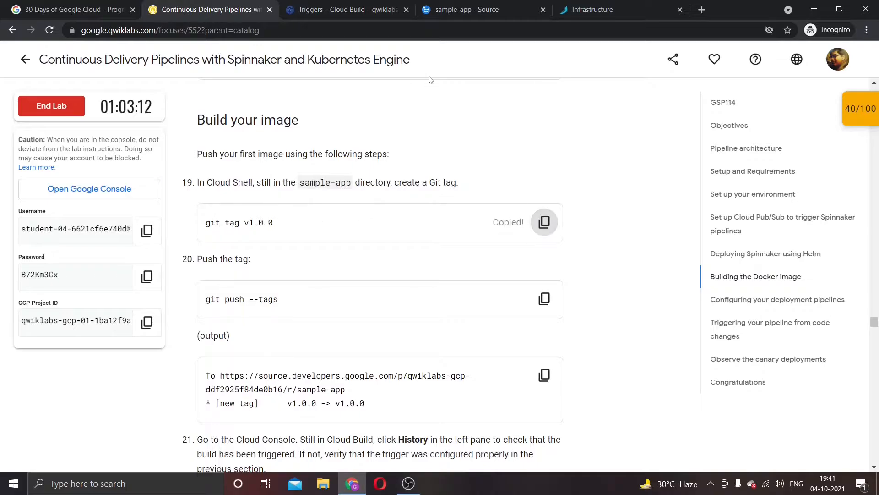
{"action": "left_click", "coordinate": [346, 9]}
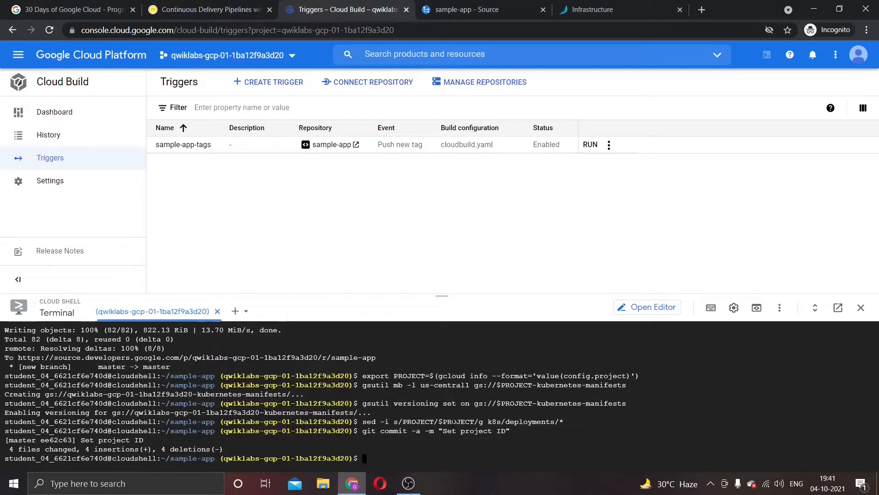
{"action": "key", "text": "ctrl+v"}
{"action": "key", "text": "Return"}
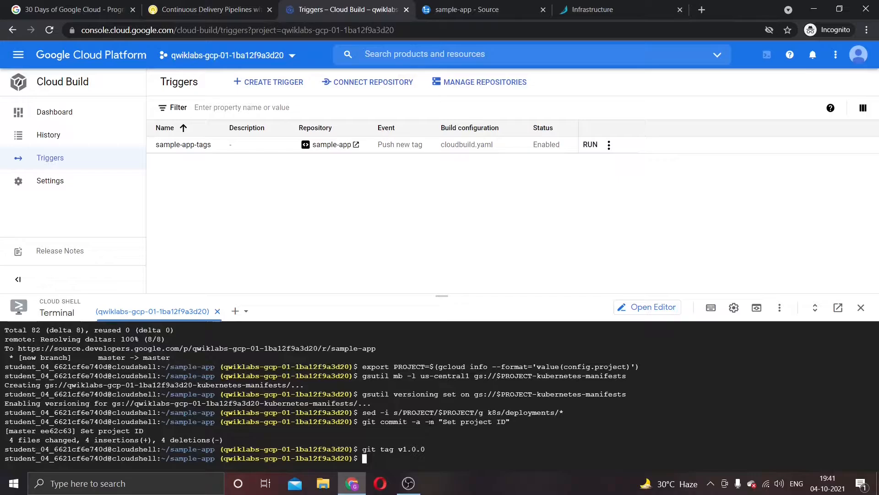
- Push the Git tag to the remote repository by running the lab's git push --tags command in Cloud Shell
{"action": "left_click", "coordinate": [226, 5]}
{"action": "left_click", "coordinate": [544, 299]}
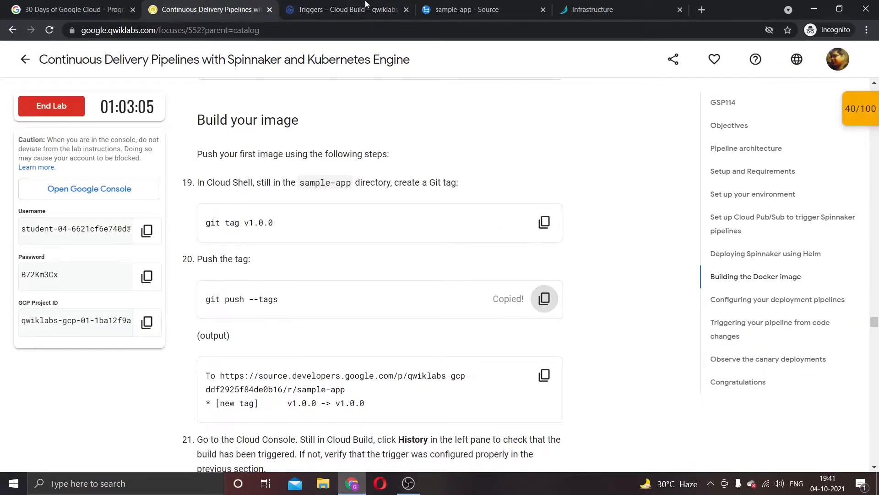
{"action": "left_click", "coordinate": [366, 6]}
{"action": "key", "text": "ctrl+v"}
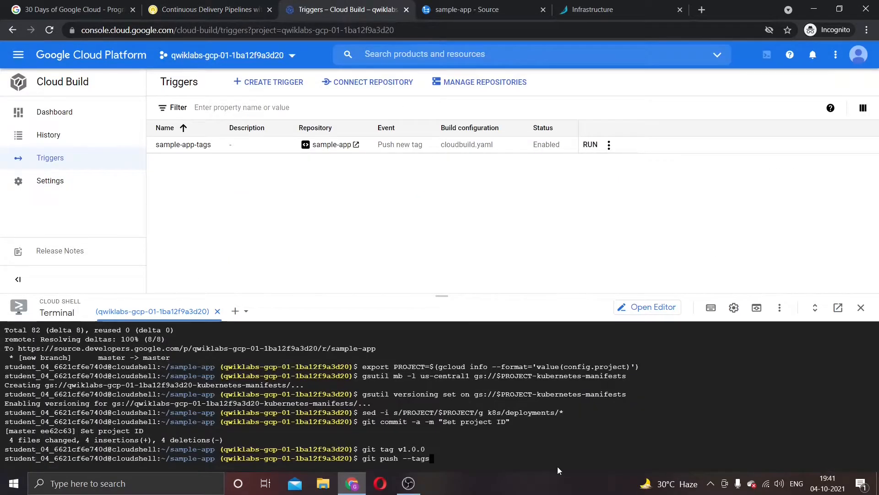
{"action": "key", "text": "Return"}
- Compare the tag push output with the lab's sample output and read the instructions for checking the triggered build
{"action": "left_click", "coordinate": [211, 9]}
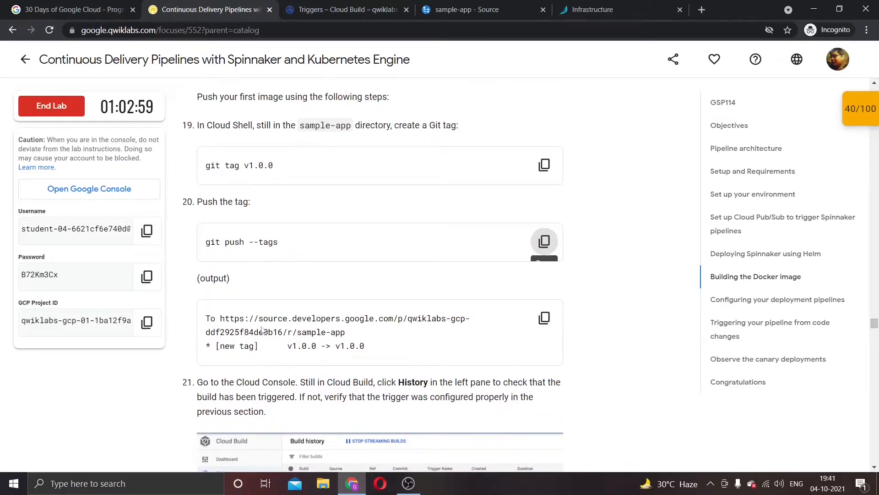
{"action": "left_click", "coordinate": [345, 6]}
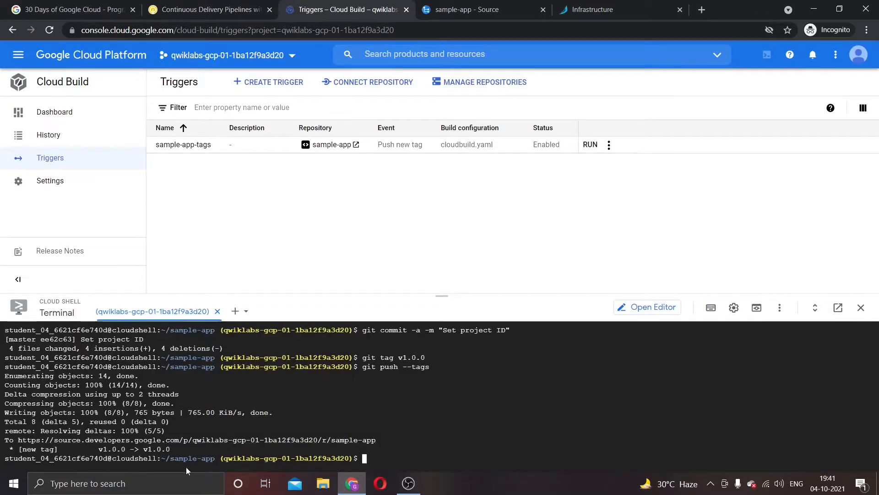
{"action": "left_click", "coordinate": [208, 9]}
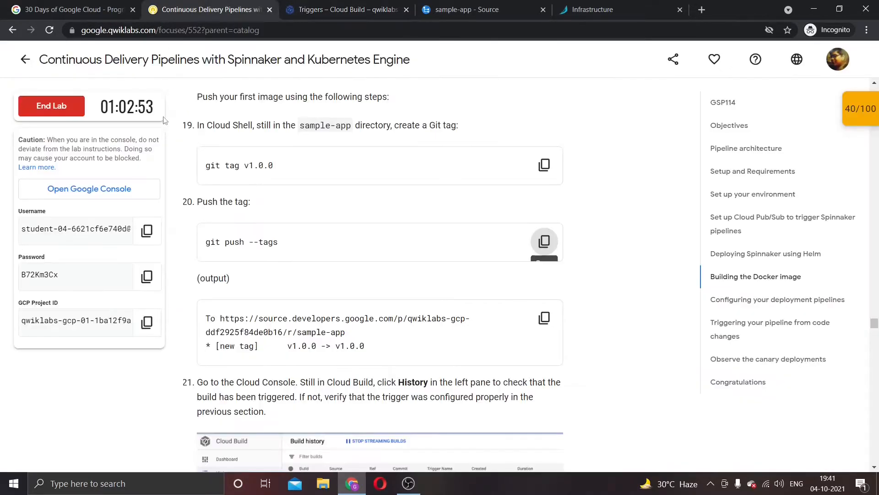
{"action": "scroll", "coordinate": [260, 311], "scroll_direction": "down", "scroll_amount": 1}
{"action": "scroll", "coordinate": [260, 311], "scroll_direction": "down", "scroll_amount": 3}
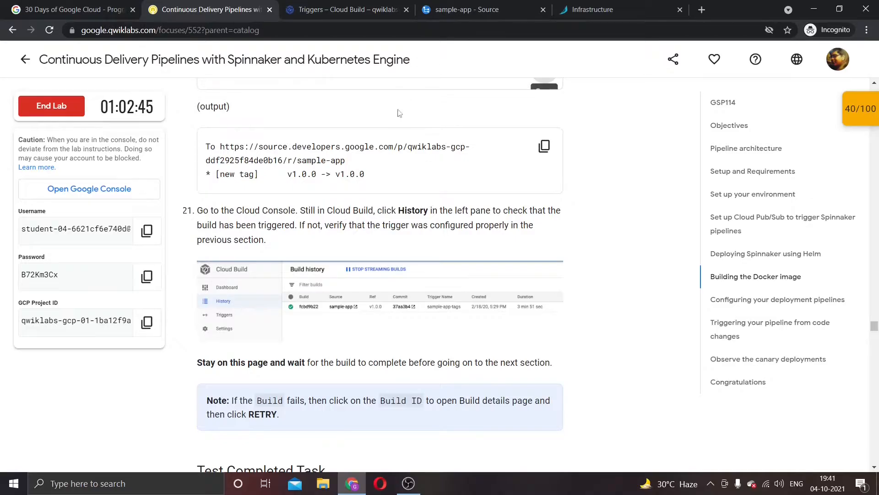
- Open the Cloud Build history and monitor the sample-app build for tag v1.0.0, comparing it with the lab's example
{"action": "left_click", "coordinate": [345, 9]}
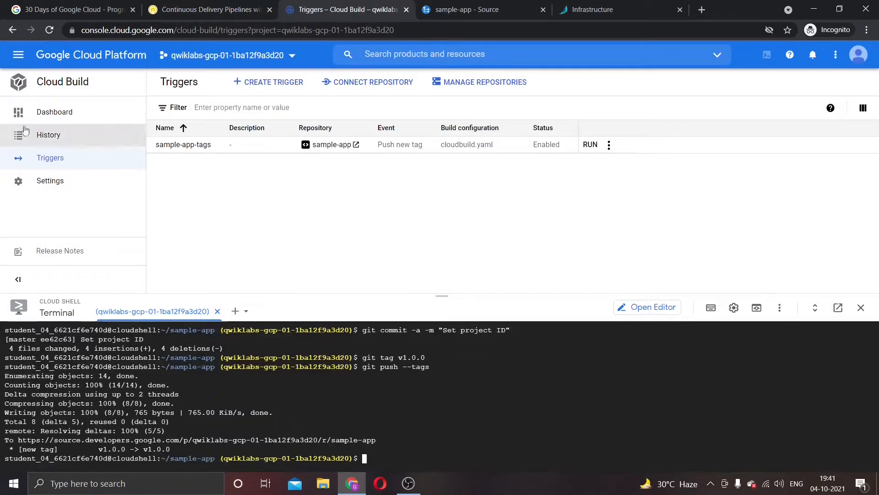
{"action": "left_click", "coordinate": [17, 141]}
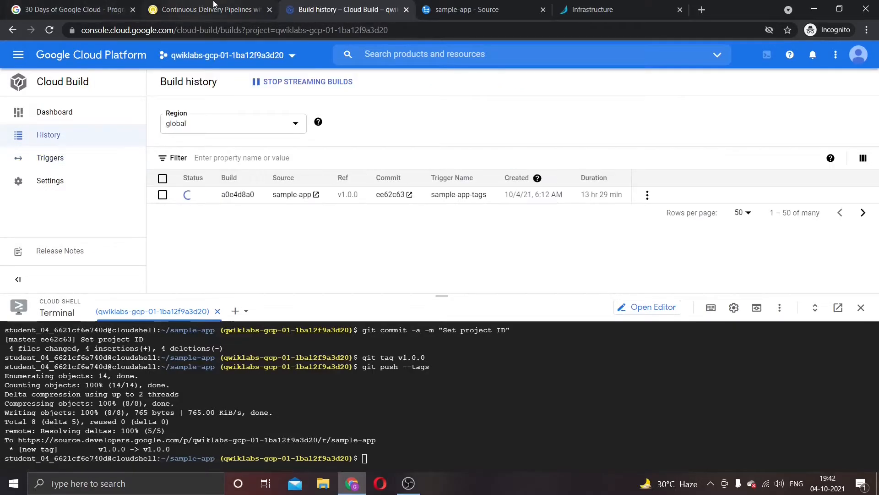
{"action": "left_click", "coordinate": [265, 9]}
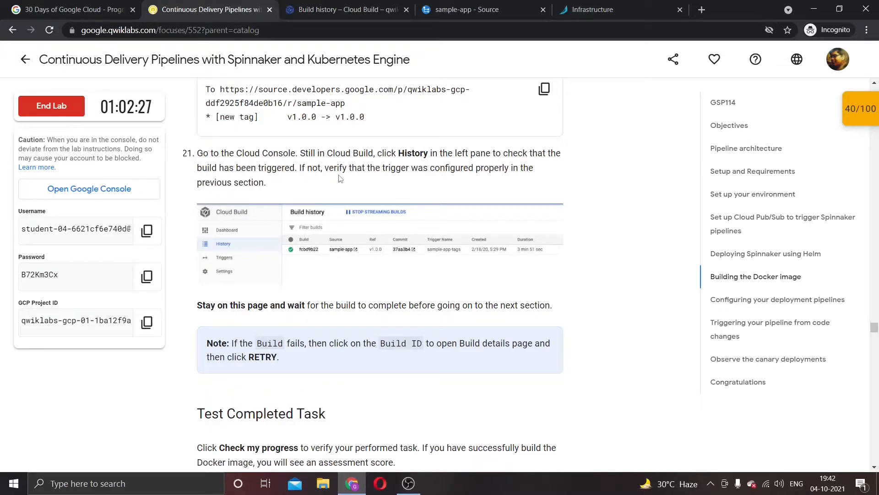
{"action": "left_click", "coordinate": [307, 8]}
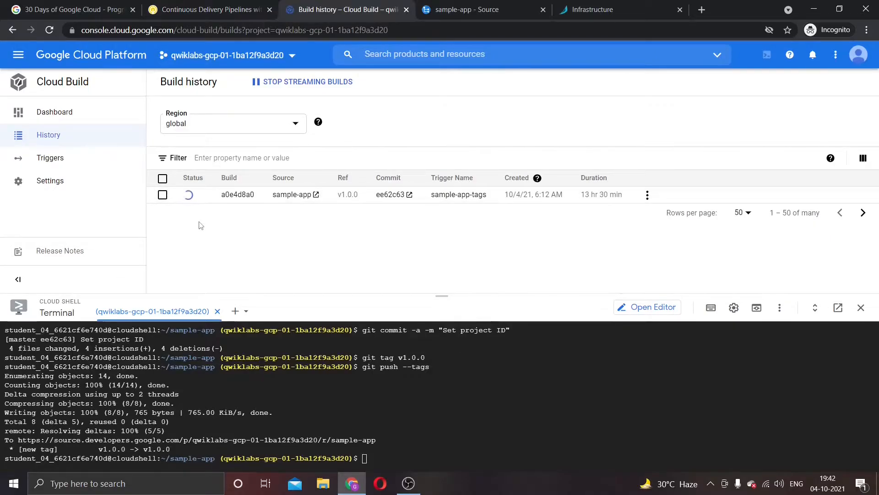
{"action": "left_click", "coordinate": [201, 9]}
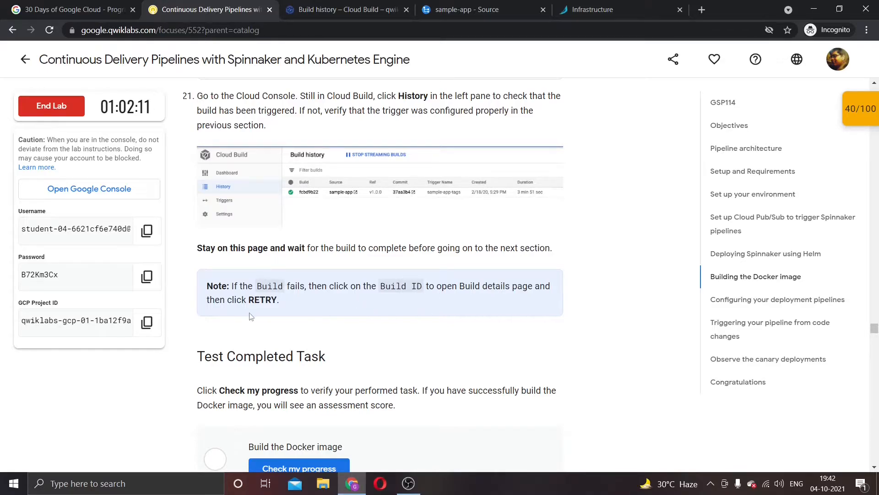
{"action": "key", "text": "ctrl+Tab"}
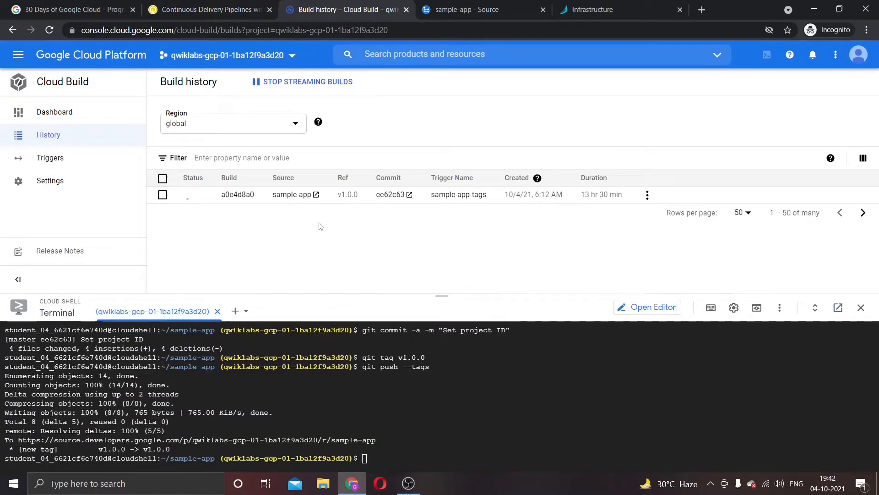
{"action": "left_click", "coordinate": [248, 5]}
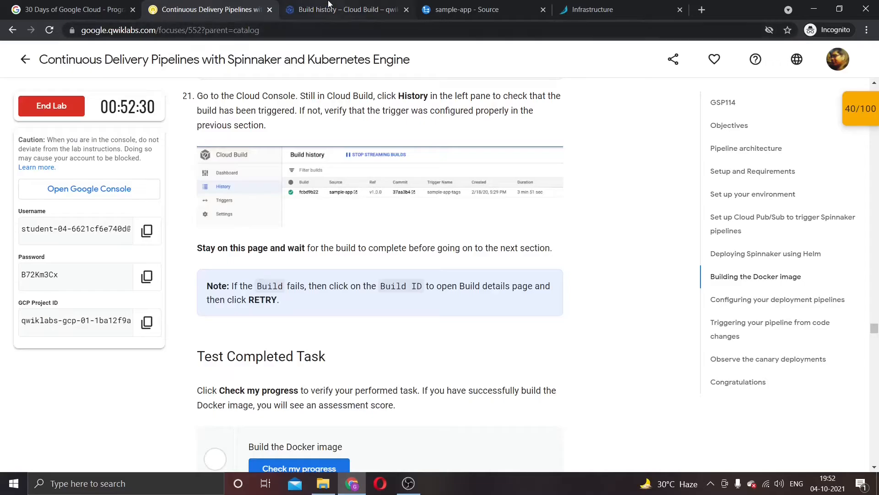
{"action": "left_click", "coordinate": [328, 4]}
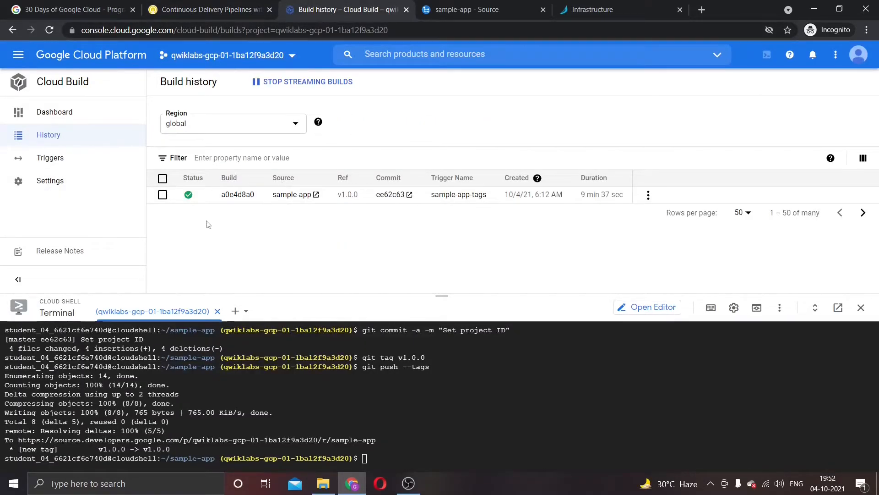
- Try to verify the Build the Docker image task with the lab's progress check
{"action": "left_click", "coordinate": [225, 9]}
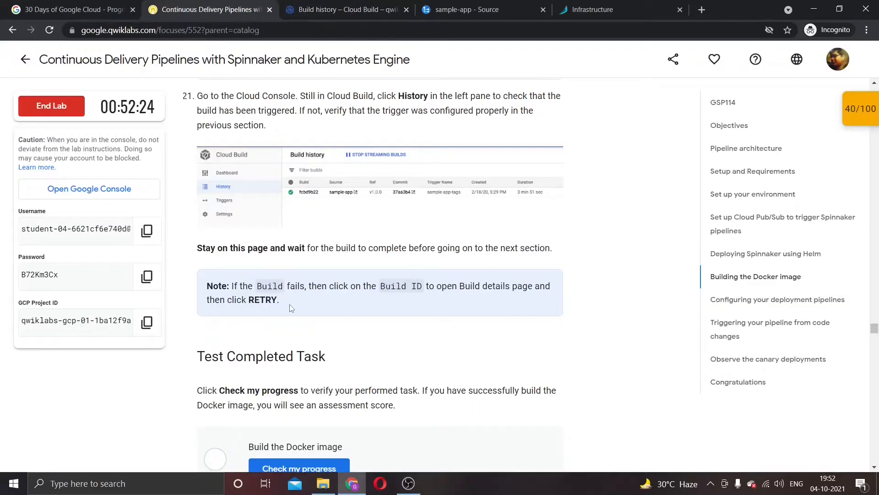
{"action": "scroll", "coordinate": [278, 298], "scroll_direction": "down", "scroll_amount": 3}
{"action": "left_click", "coordinate": [297, 355]}
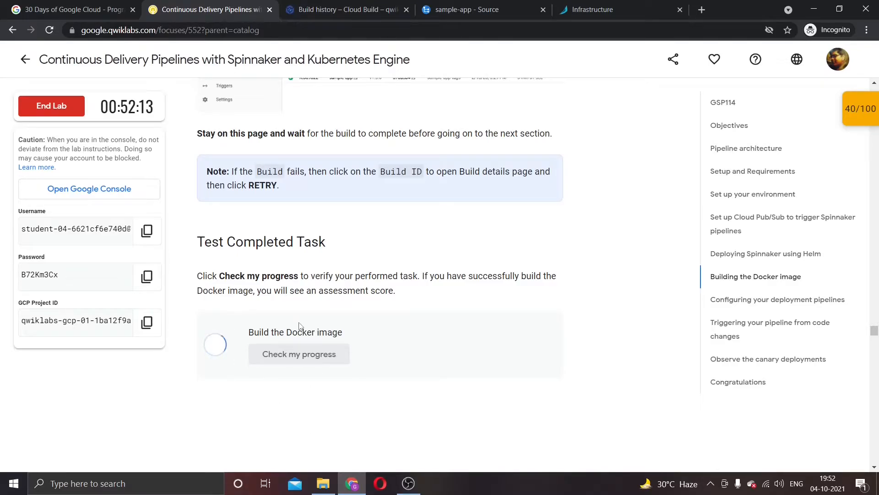
{"action": "scroll", "coordinate": [298, 320], "scroll_direction": "down", "scroll_amount": 3}
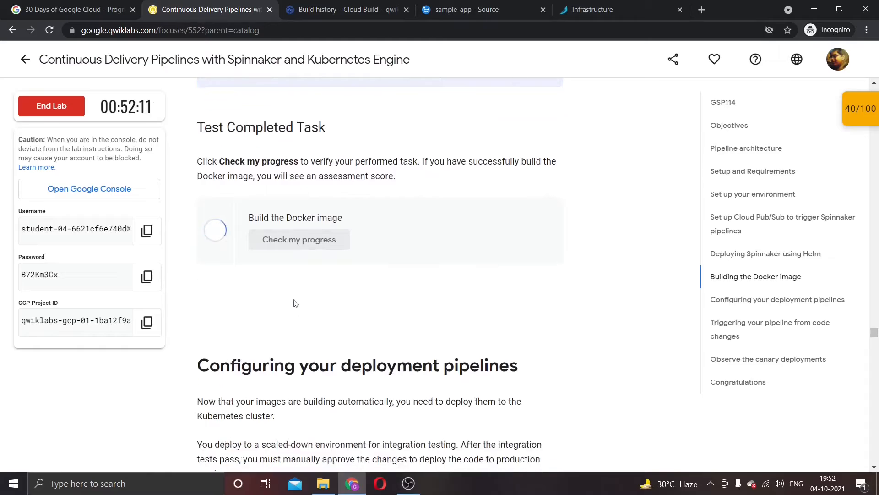
{"action": "scroll", "coordinate": [293, 303], "scroll_direction": "up", "scroll_amount": 3}
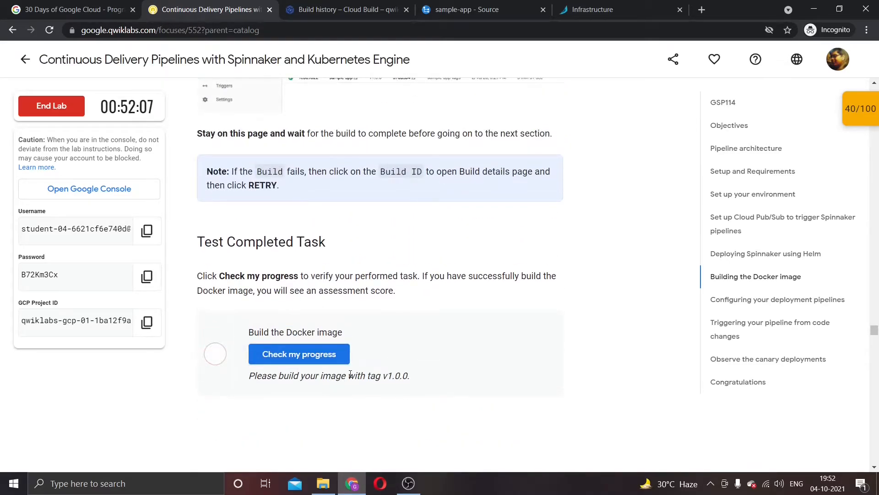
- Review the lab's steps 16 to 21 on preparing the manifests, creating tag v1.0.0 and pushing it
{"action": "scroll", "coordinate": [348, 377], "scroll_direction": "up", "scroll_amount": 1}
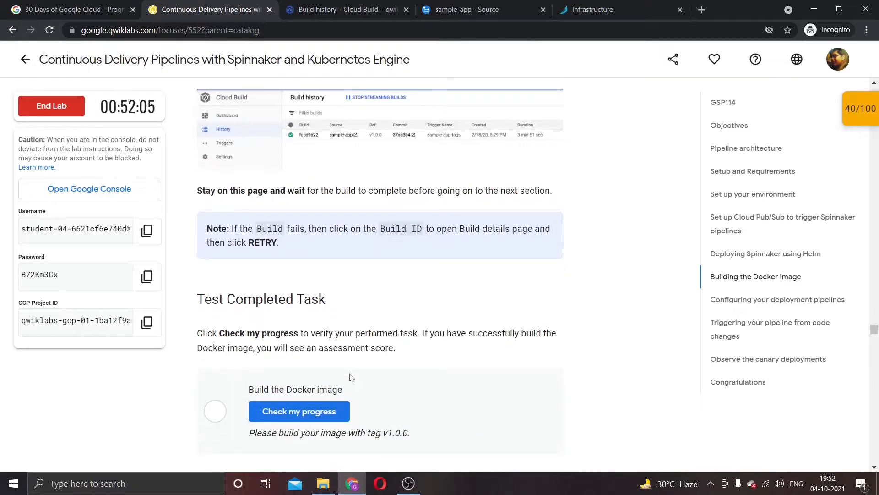
{"action": "scroll", "coordinate": [315, 374], "scroll_direction": "up", "scroll_amount": 3}
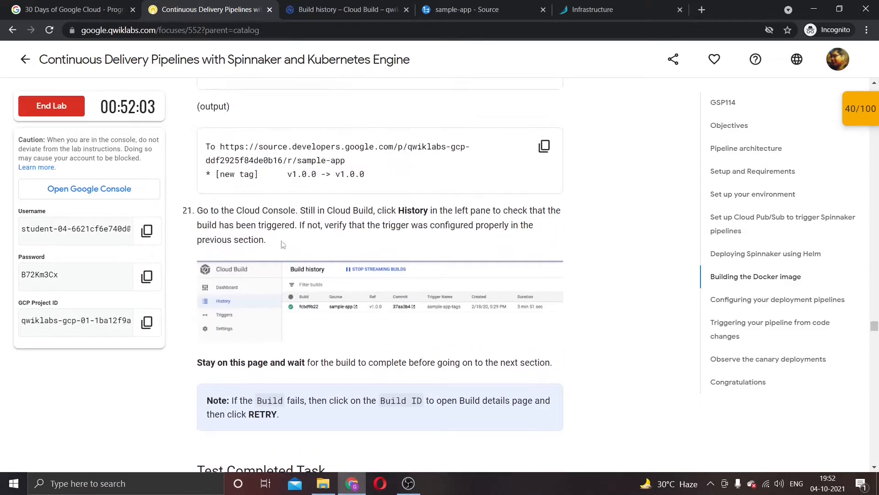
{"action": "scroll", "coordinate": [249, 267], "scroll_direction": "up", "scroll_amount": 1}
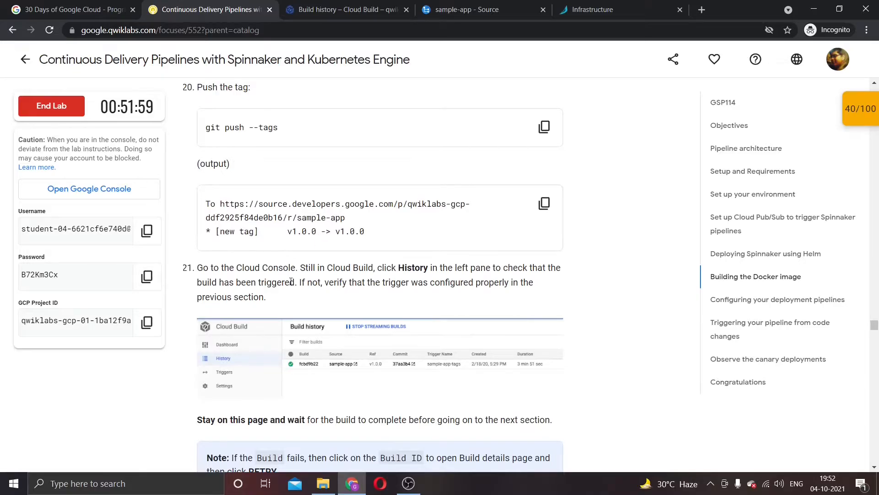
{"action": "scroll", "coordinate": [290, 282], "scroll_direction": "up", "scroll_amount": 2}
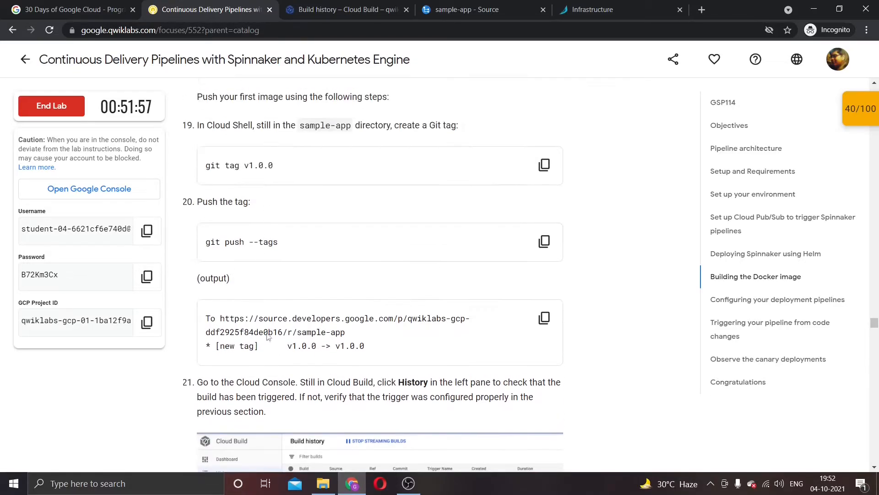
{"action": "scroll", "coordinate": [289, 288], "scroll_direction": "up", "scroll_amount": 2}
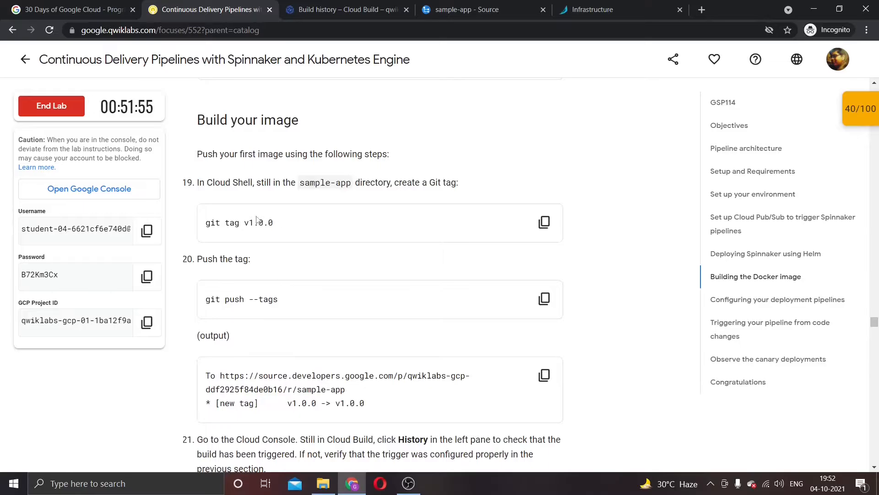
{"action": "scroll", "coordinate": [256, 224], "scroll_direction": "up", "scroll_amount": 2}
{"action": "scroll", "coordinate": [275, 296], "scroll_direction": "up", "scroll_amount": 6}
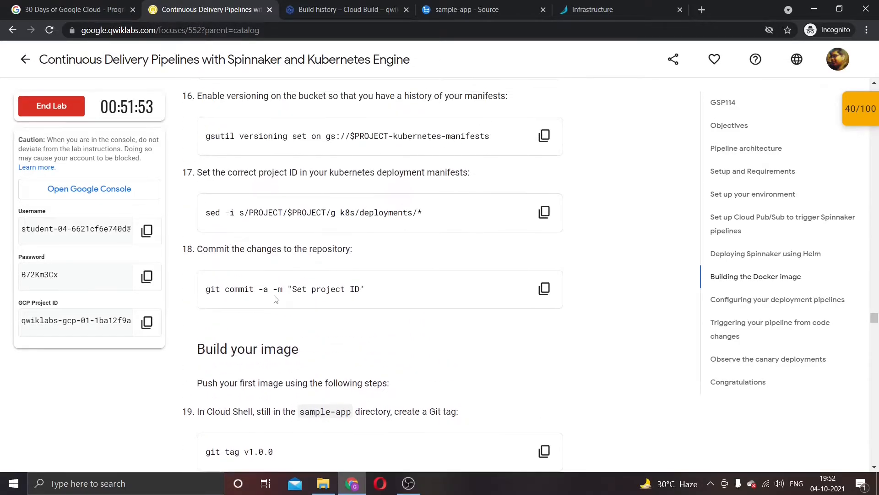
- Rerun the progress check for the Build the Docker image task, rereading the tag commands while it runs
{"action": "scroll", "coordinate": [274, 298], "scroll_direction": "down", "scroll_amount": 20}
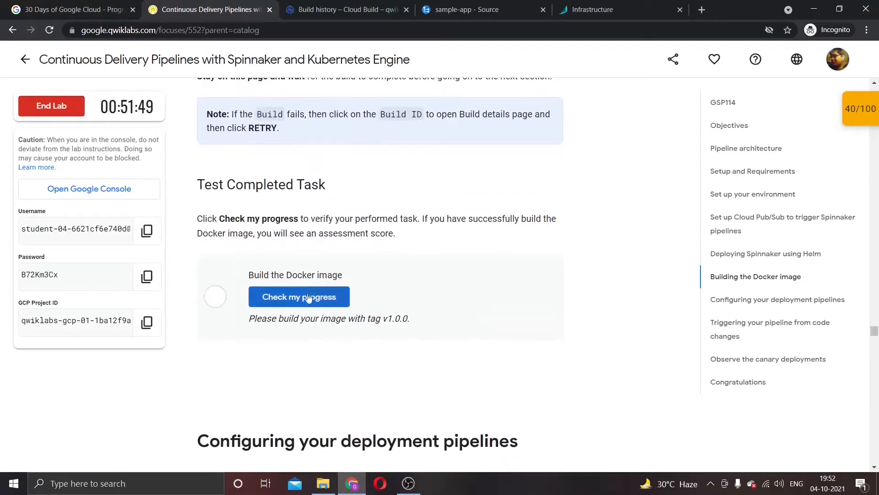
{"action": "left_click", "coordinate": [306, 298]}
{"action": "scroll", "coordinate": [307, 320], "scroll_direction": "up", "scroll_amount": 13}
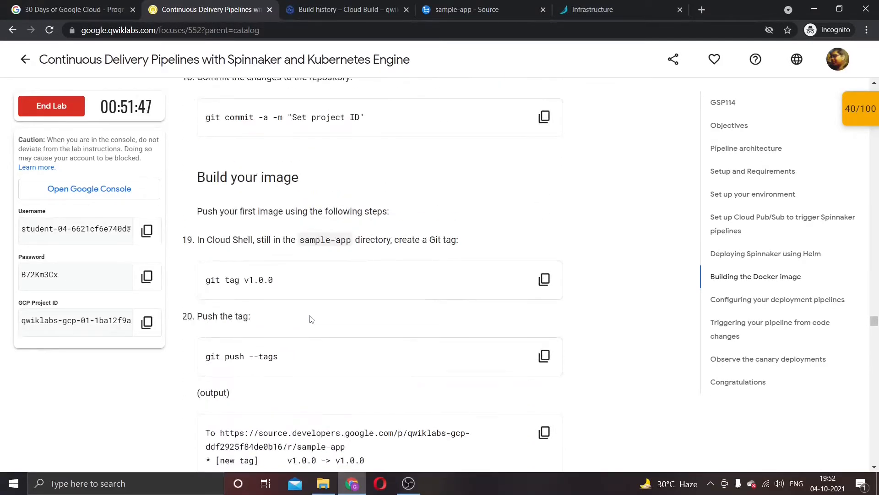
{"action": "scroll", "coordinate": [310, 319], "scroll_direction": "up", "scroll_amount": 2}
{"action": "scroll", "coordinate": [311, 319], "scroll_direction": "down", "scroll_amount": 2}
{"action": "scroll", "coordinate": [310, 319], "scroll_direction": "down", "scroll_amount": 14}
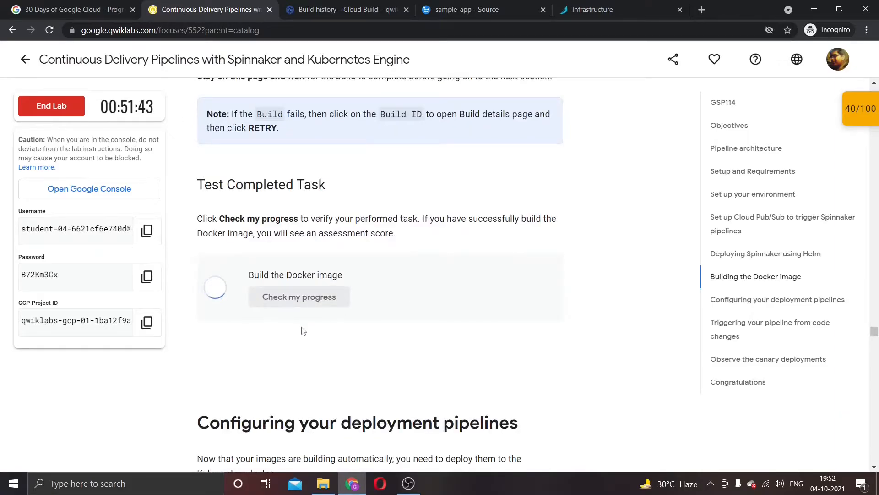
- Compare the v1.0.0 build's entry in the Cloud Build history with the lab's feedback and tagging instructions
{"action": "left_click", "coordinate": [342, 8]}
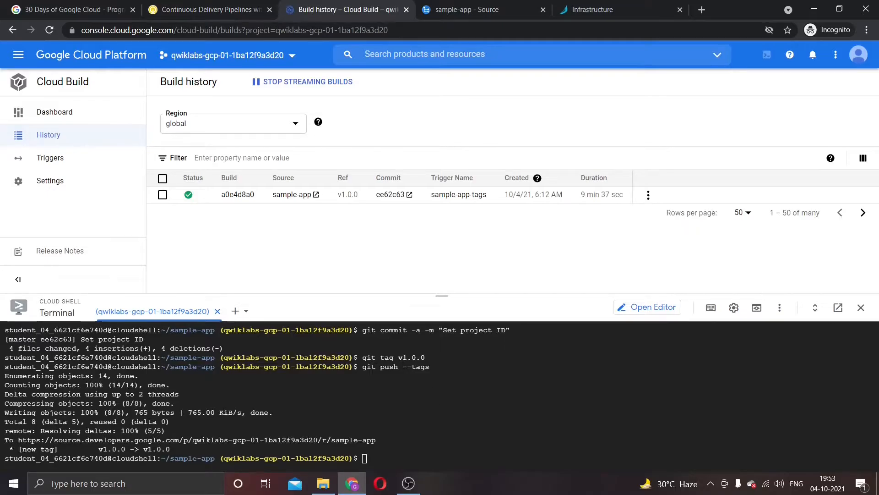
{"action": "left_click", "coordinate": [211, 9]}
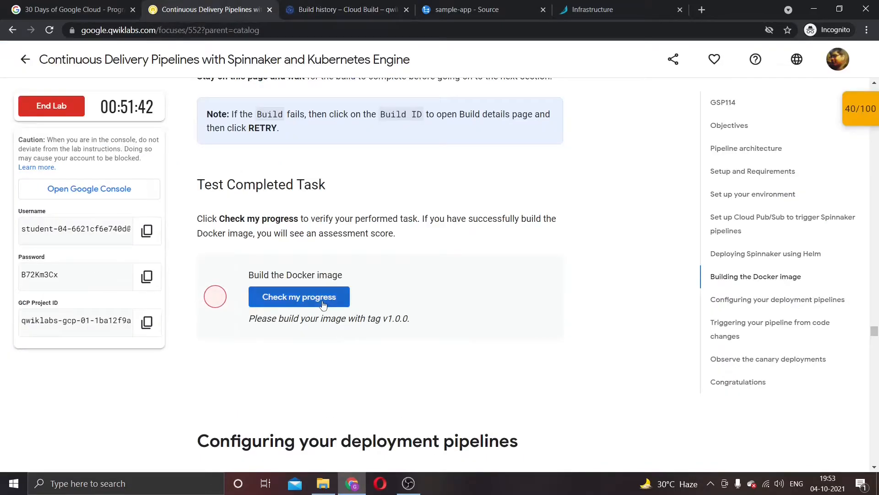
{"action": "left_click", "coordinate": [352, 4]}
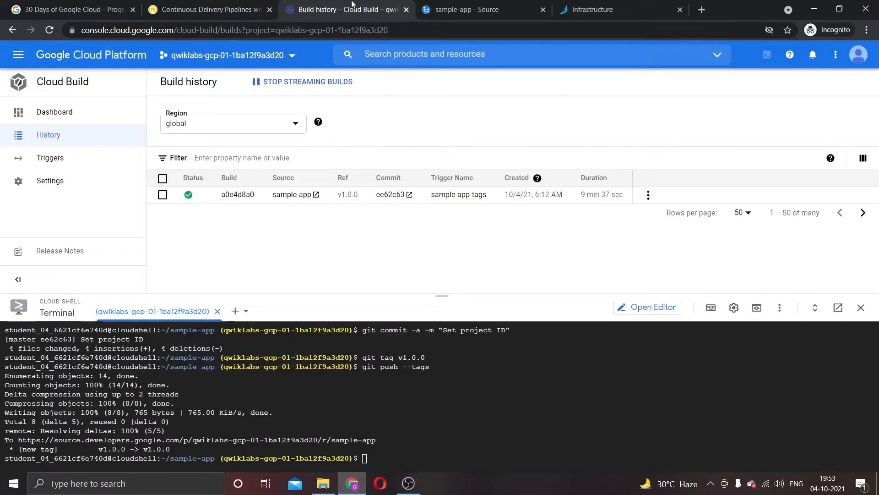
{"action": "left_click", "coordinate": [242, 5]}
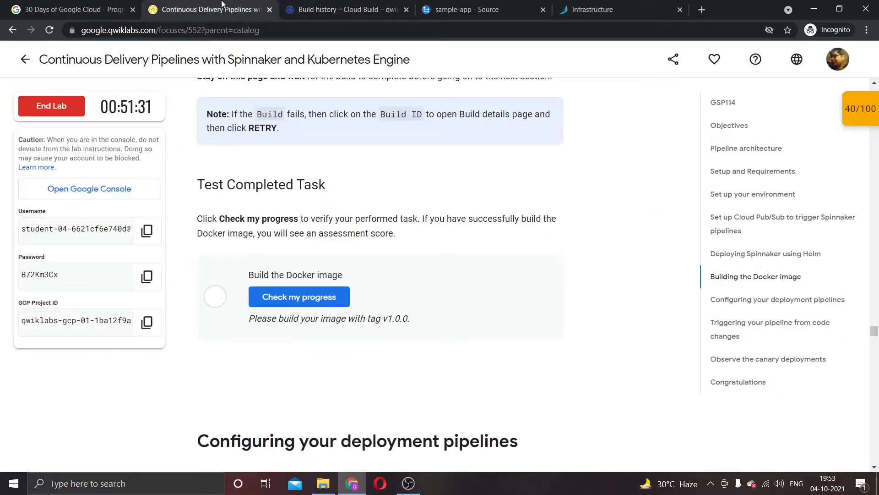
{"action": "left_click", "coordinate": [357, 4]}
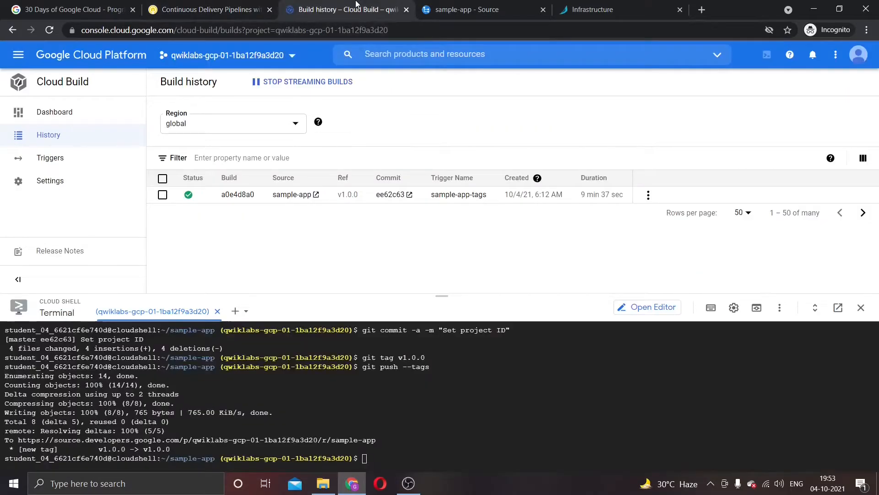
{"action": "left_click", "coordinate": [215, 6]}
{"action": "scroll", "coordinate": [296, 270], "scroll_direction": "up", "scroll_amount": 10}
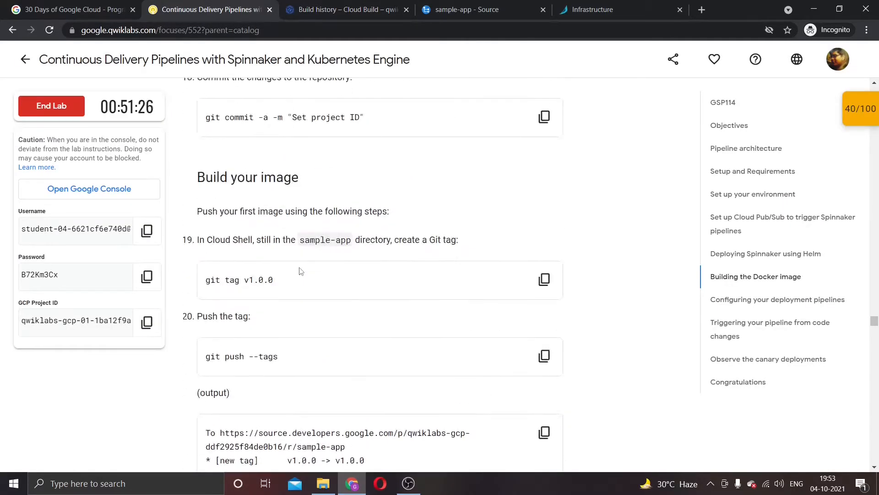
{"action": "scroll", "coordinate": [280, 316], "scroll_direction": "down", "scroll_amount": 10}
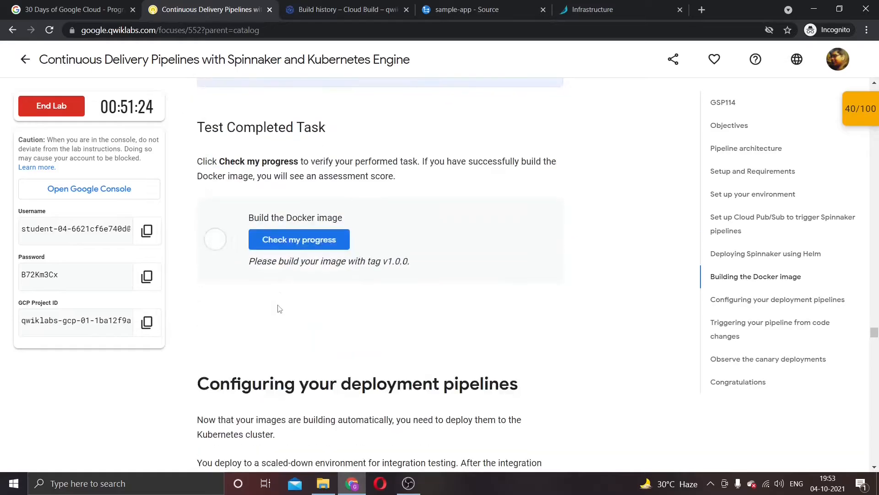
{"action": "scroll", "coordinate": [297, 247], "scroll_direction": "up", "scroll_amount": 10}
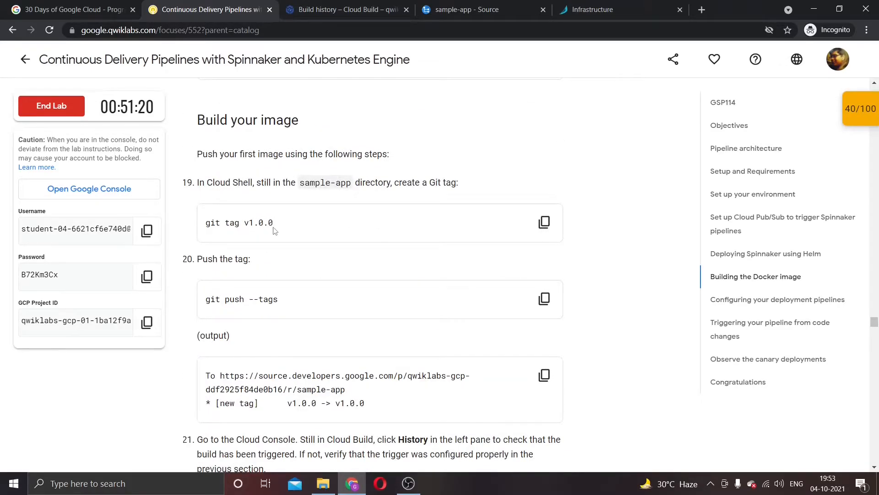
- Recheck the Docker image task, also running the Building the Docker image check from the lab's score overview
{"action": "scroll", "coordinate": [275, 230], "scroll_direction": "down", "scroll_amount": 10}
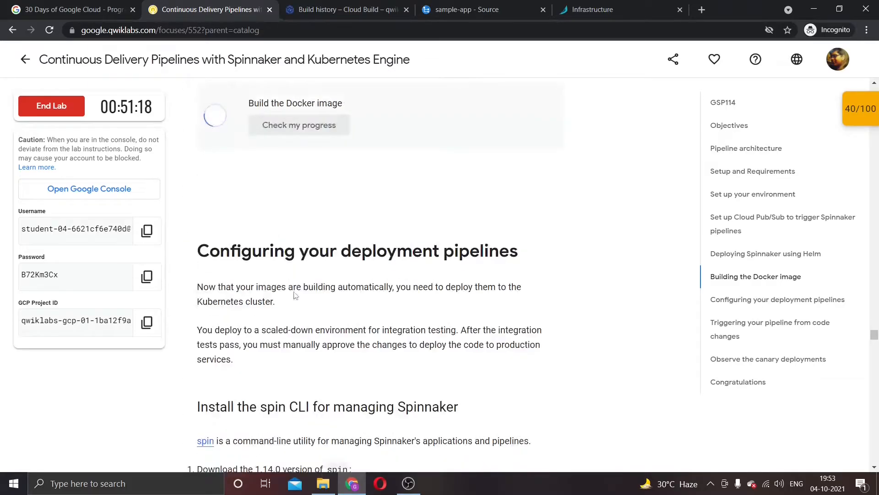
{"action": "scroll", "coordinate": [296, 295], "scroll_direction": "up", "scroll_amount": 2}
{"action": "scroll", "coordinate": [298, 239], "scroll_direction": "up", "scroll_amount": 3}
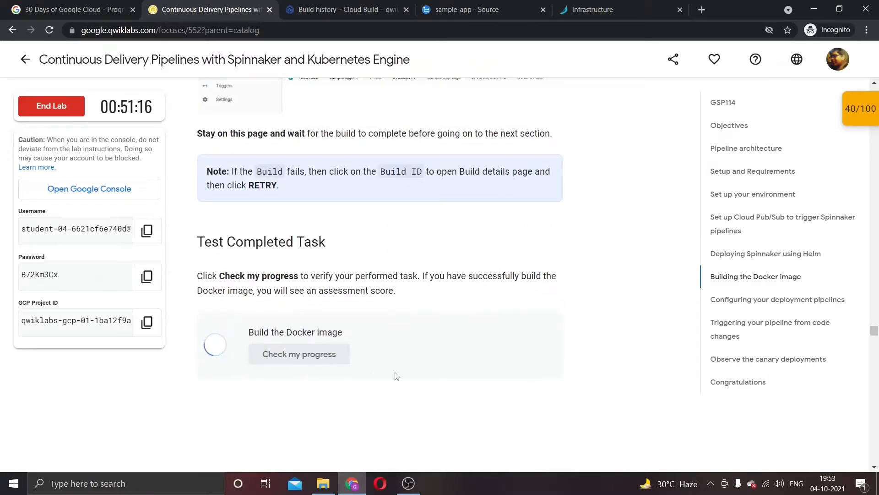
{"action": "left_click", "coordinate": [847, 111]}
{"action": "scroll", "coordinate": [765, 177], "scroll_direction": "down", "scroll_amount": 2}
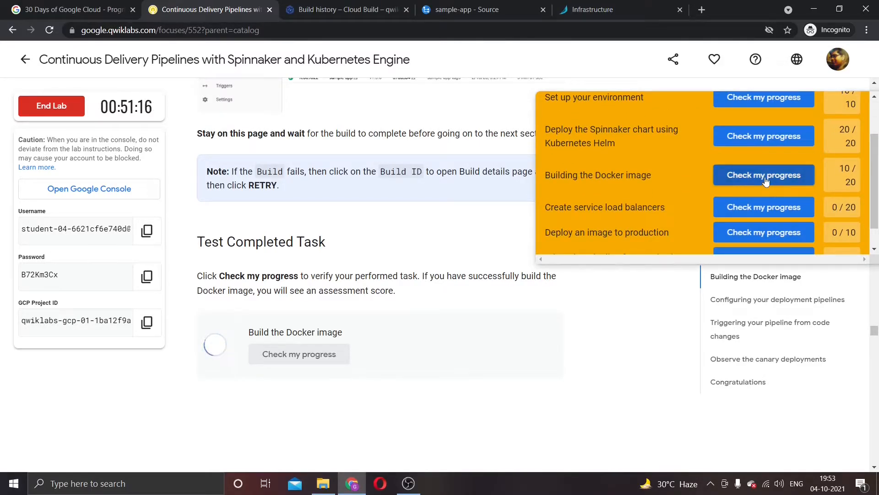
{"action": "left_click", "coordinate": [766, 177]}
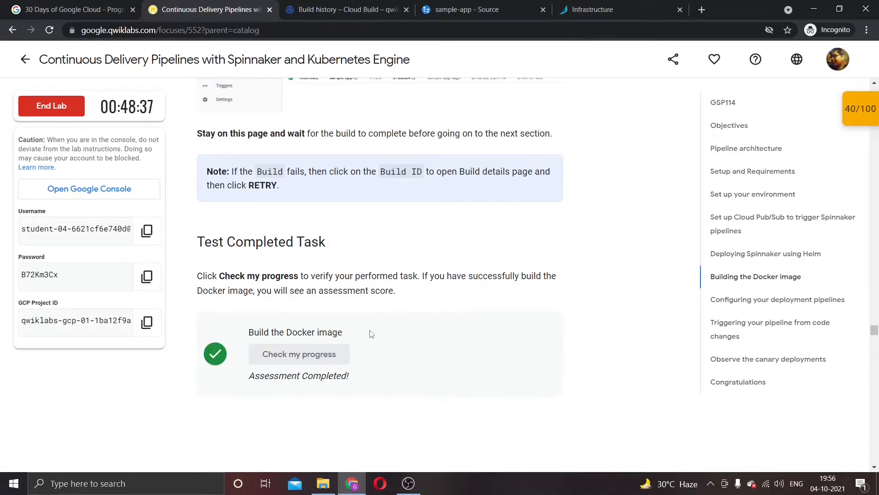
- Return to the Cloud Build history and select the sample-app build with ref v1.0.0
{"action": "scroll", "coordinate": [371, 334], "scroll_direction": "up", "scroll_amount": 2}
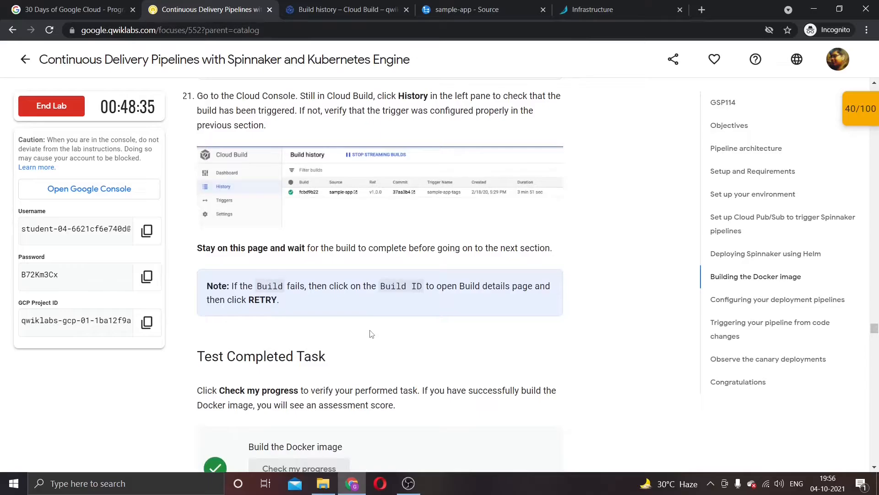
{"action": "left_click", "coordinate": [312, 8]}
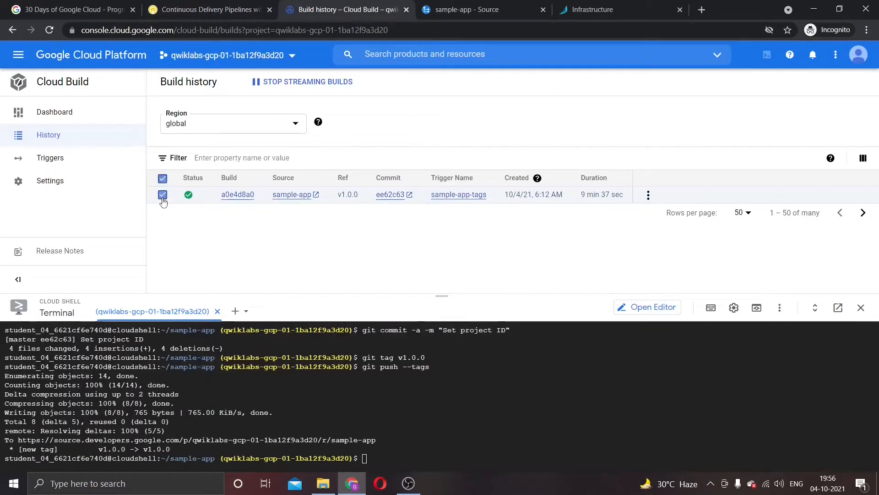
- Review the lab's Build the Docker image assessment alongside the v1.0.0 build's entry in the Cloud Build history
{"action": "left_click", "coordinate": [174, 9]}
{"action": "scroll", "coordinate": [321, 330], "scroll_direction": "down", "scroll_amount": 3}
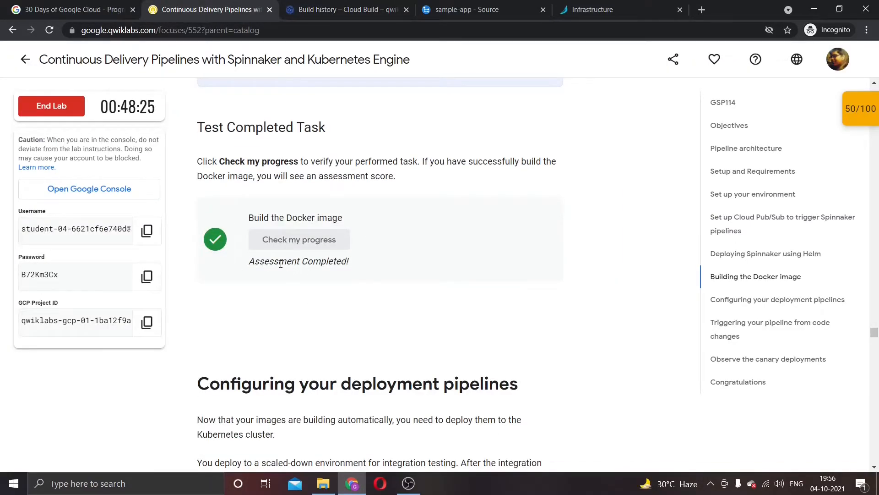
{"action": "scroll", "coordinate": [288, 268], "scroll_direction": "down", "scroll_amount": 5}
{"action": "scroll", "coordinate": [280, 264], "scroll_direction": "up", "scroll_amount": 5}
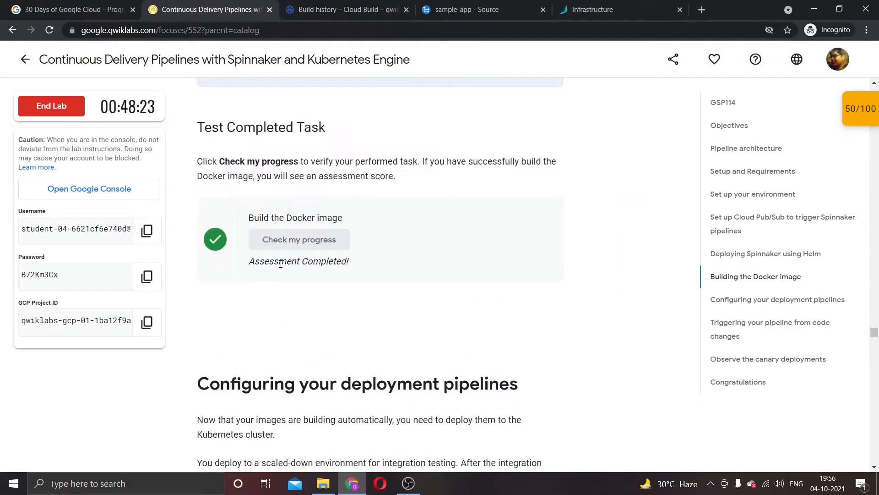
{"action": "left_click", "coordinate": [321, 10]}
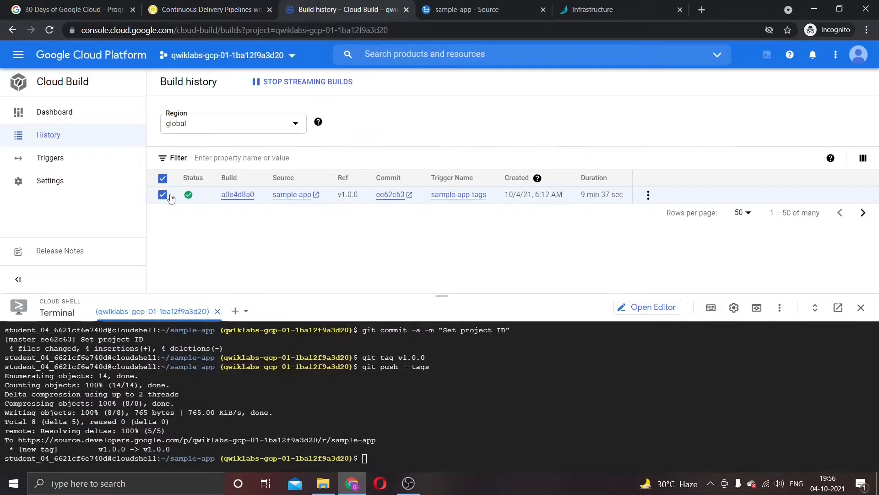
{"action": "left_click", "coordinate": [222, 11]}
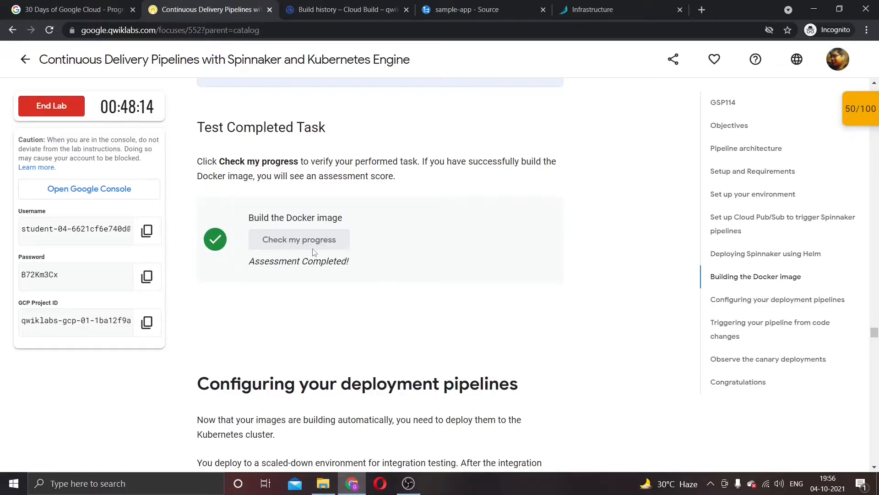
{"action": "scroll", "coordinate": [319, 248], "scroll_direction": "down", "scroll_amount": 7}
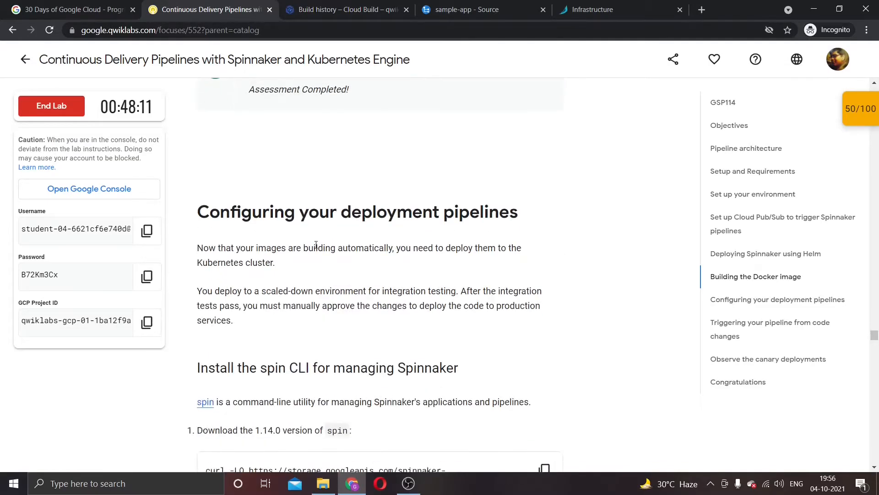
{"action": "scroll", "coordinate": [313, 245], "scroll_direction": "up", "scroll_amount": 2}
{"action": "left_click", "coordinate": [312, 5]}
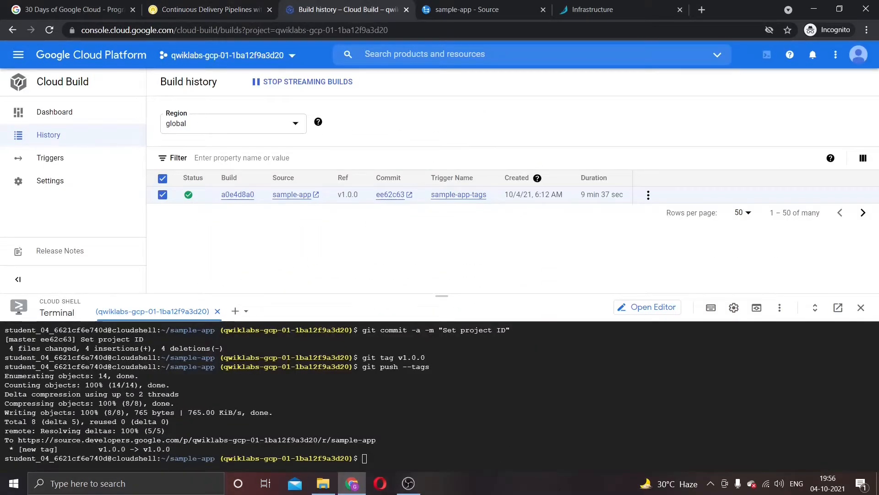
{"action": "left_click", "coordinate": [211, 9]}
{"action": "scroll", "coordinate": [365, 393], "scroll_direction": "up", "scroll_amount": 3}
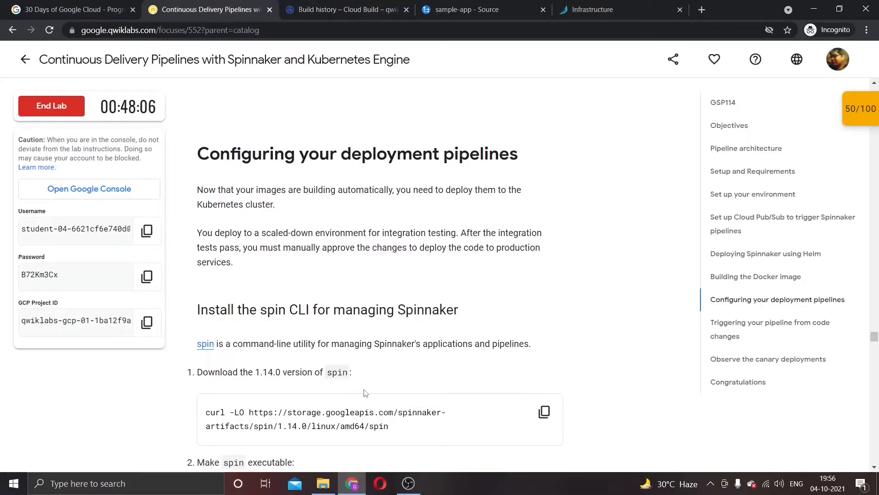
{"action": "scroll", "coordinate": [364, 393], "scroll_direction": "up", "scroll_amount": 2}
- Download version 1.14.0 of the spin CLI in Cloud Shell with the lab's curl -LO command
{"action": "scroll", "coordinate": [362, 390], "scroll_direction": "down", "scroll_amount": 4}
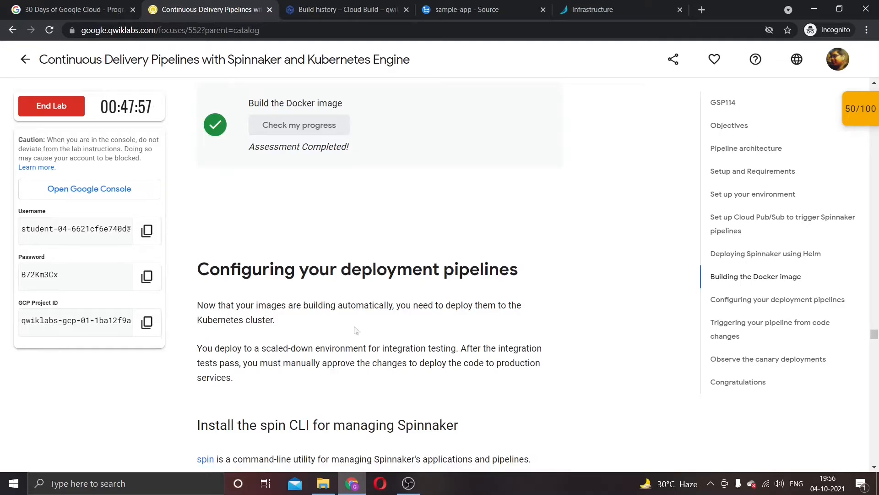
{"action": "scroll", "coordinate": [355, 330], "scroll_direction": "down", "scroll_amount": 2}
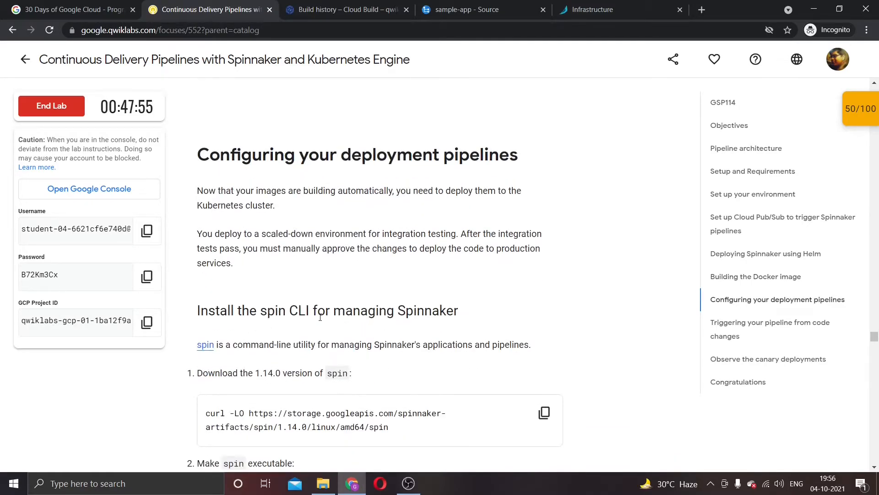
{"action": "scroll", "coordinate": [483, 424], "scroll_direction": "down", "scroll_amount": 2}
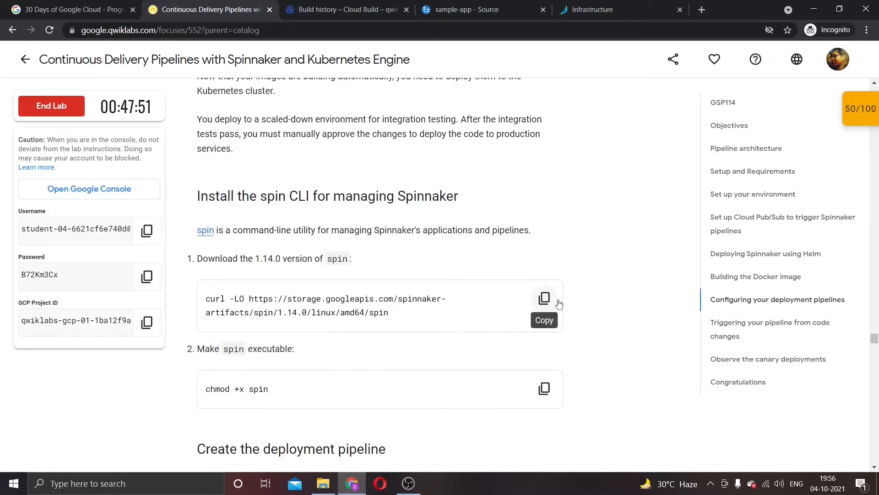
{"action": "left_click", "coordinate": [544, 298]}
{"action": "left_click", "coordinate": [311, 5]}
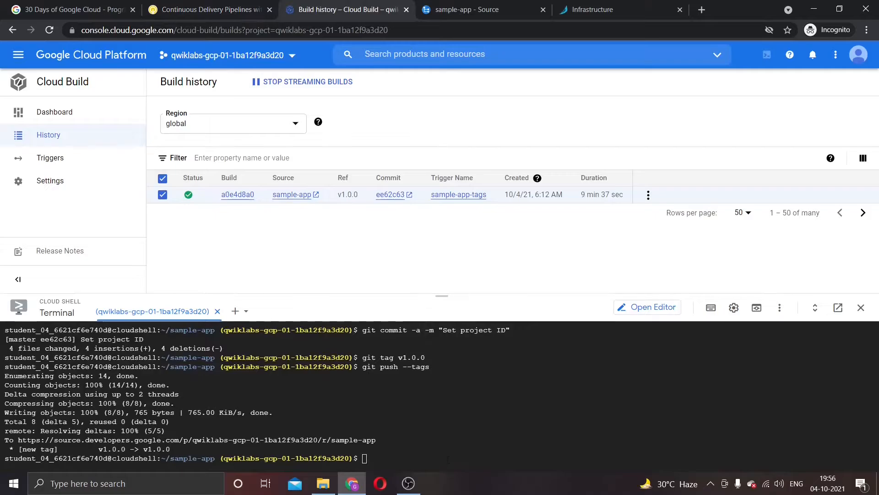
{"action": "left_click", "coordinate": [450, 458]}
{"action": "key", "text": "ctrl+c"}
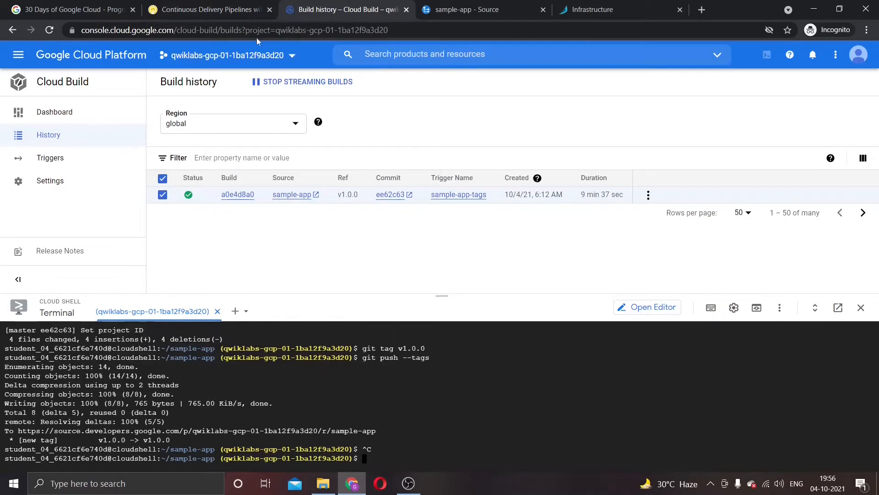
{"action": "left_click", "coordinate": [216, 9]}
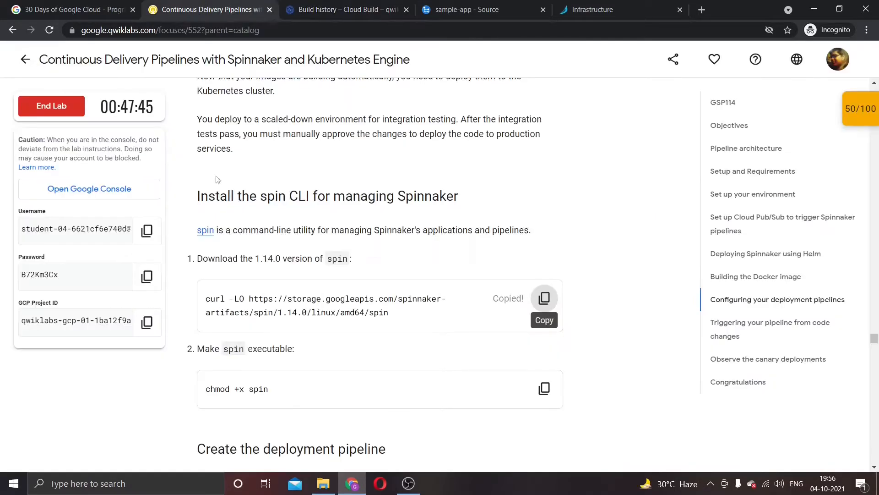
{"action": "left_click", "coordinate": [333, 5]}
{"action": "key", "text": "ctrl+v"}
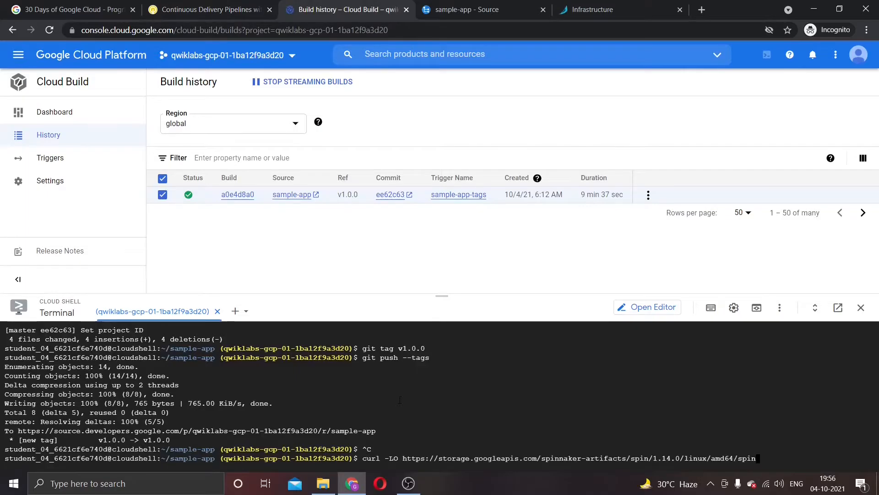
{"action": "key", "text": "Return"}
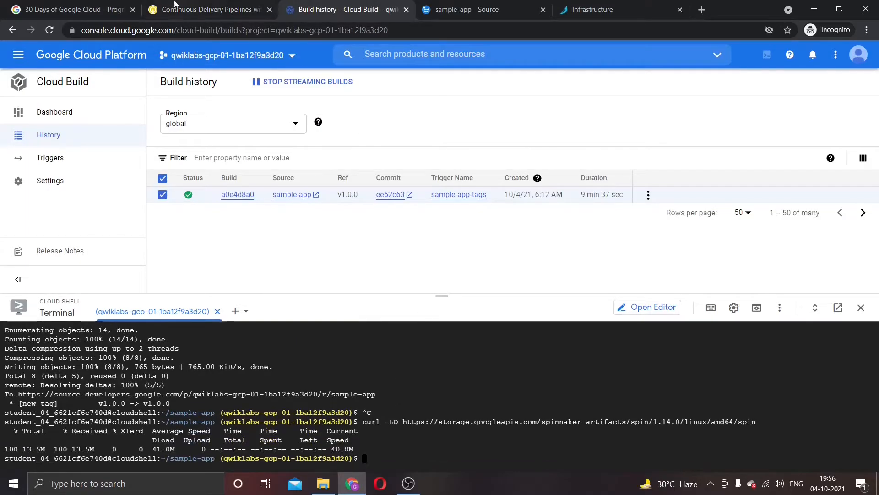
- Make the downloaded spin file executable by running chmod +x spin in Cloud Shell
{"action": "left_click", "coordinate": [175, 3]}
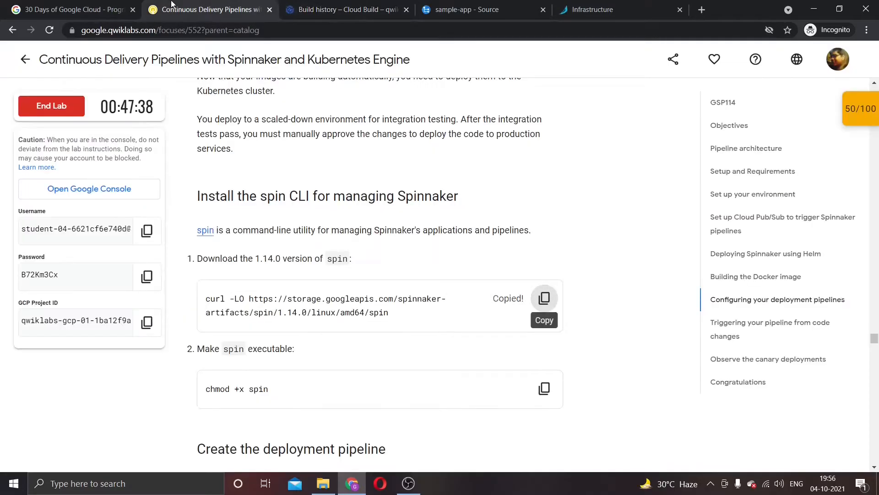
{"action": "left_click", "coordinate": [543, 393]}
{"action": "left_click", "coordinate": [333, 6]}
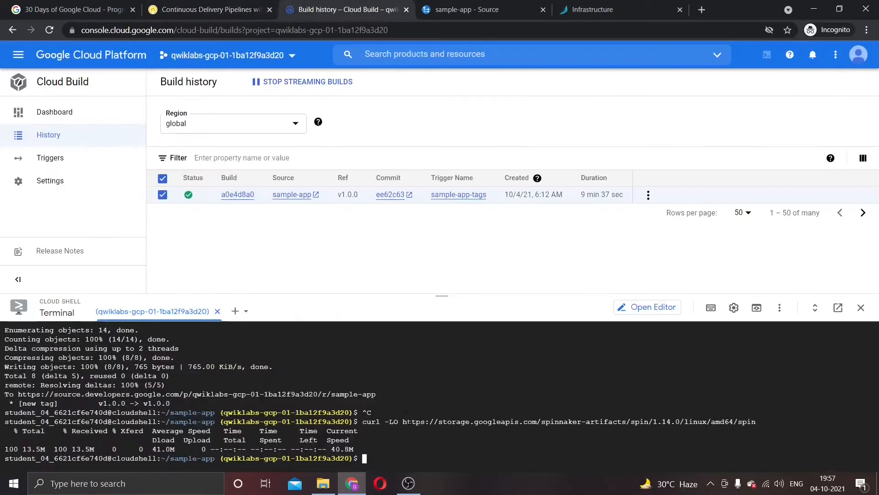
{"action": "key", "text": "ctrl+v"}
{"action": "key", "text": "Return"}
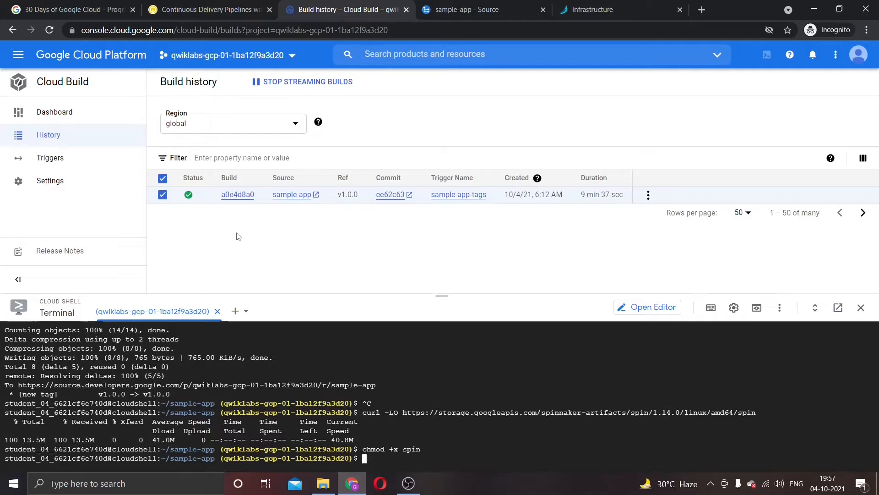
- Copy the lab's spin application save command for the application named sample and return to Cloud Shell
{"action": "left_click", "coordinate": [215, 7]}
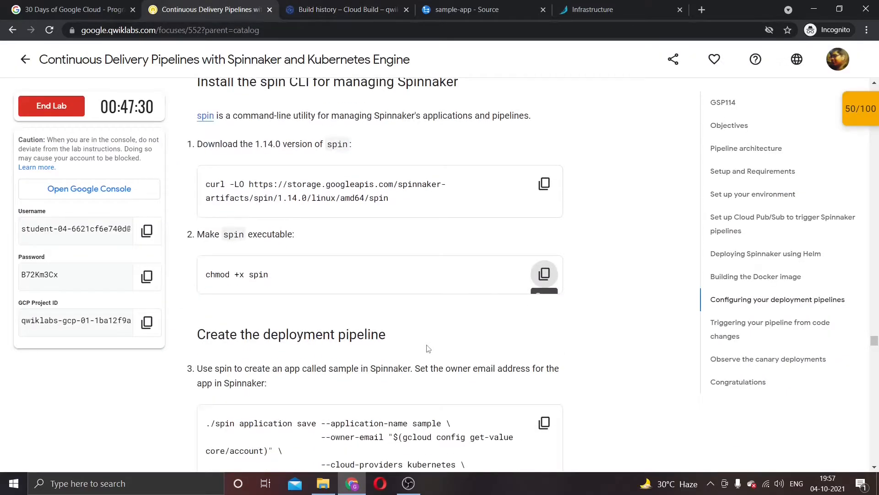
{"action": "scroll", "coordinate": [428, 349], "scroll_direction": "down", "scroll_amount": 3}
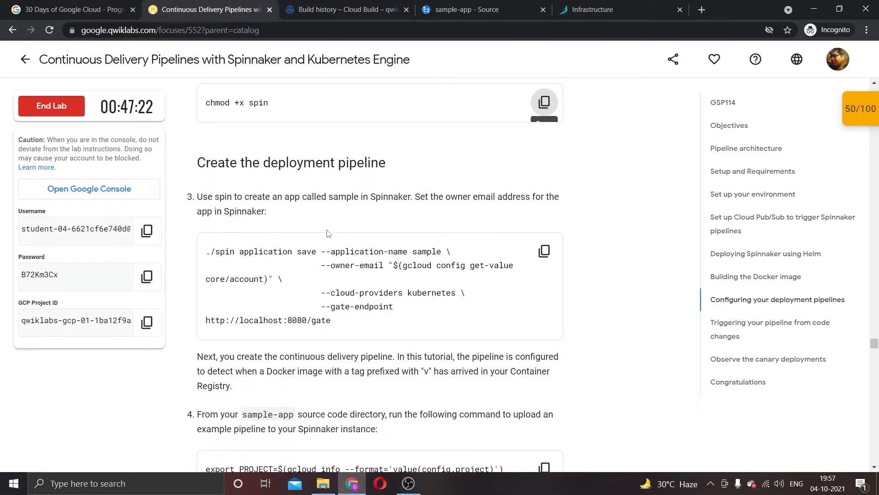
{"action": "left_click", "coordinate": [540, 255]}
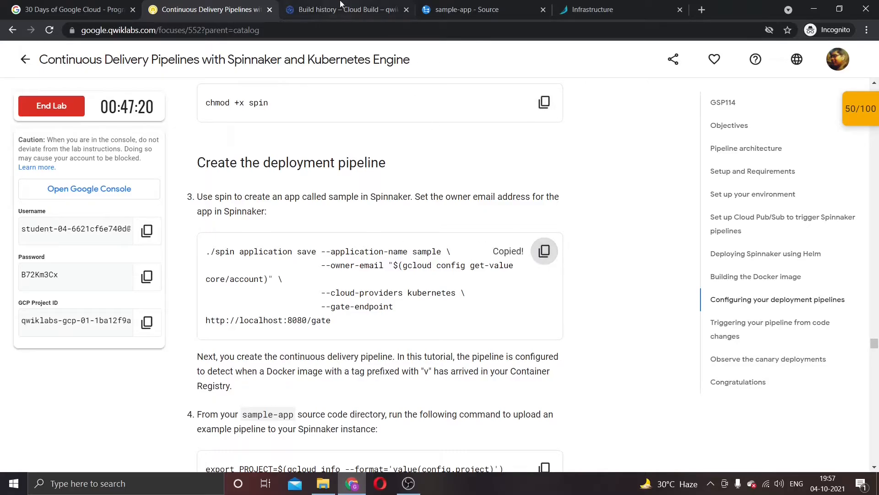
{"action": "left_click", "coordinate": [341, 9]}
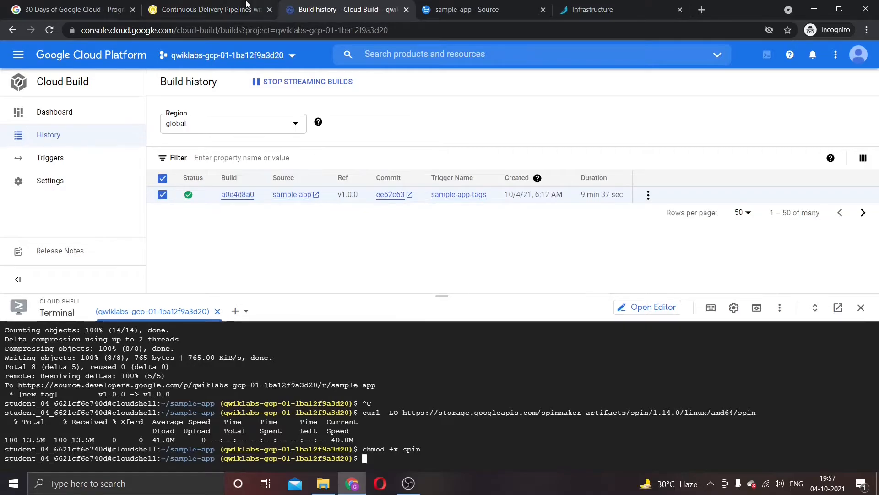
{"action": "left_click", "coordinate": [210, 9]}
{"action": "left_click", "coordinate": [544, 252]}
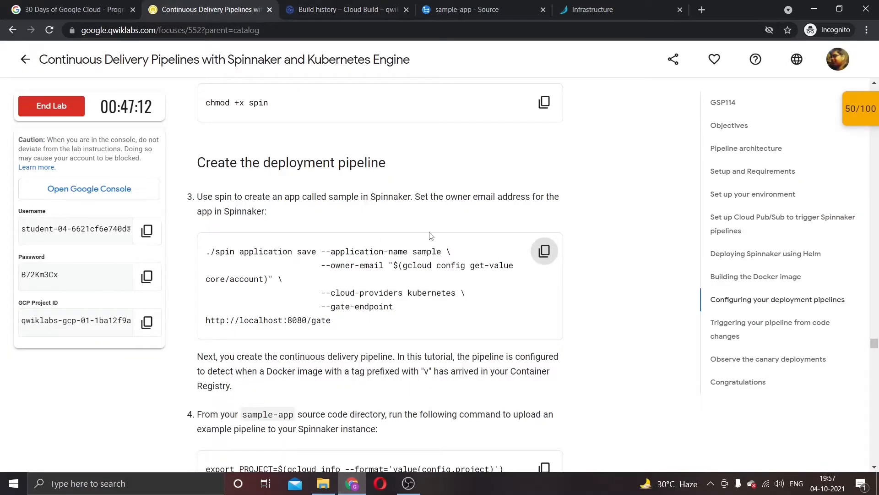
{"action": "left_click", "coordinate": [544, 251]}
{"action": "left_click", "coordinate": [304, 9]}
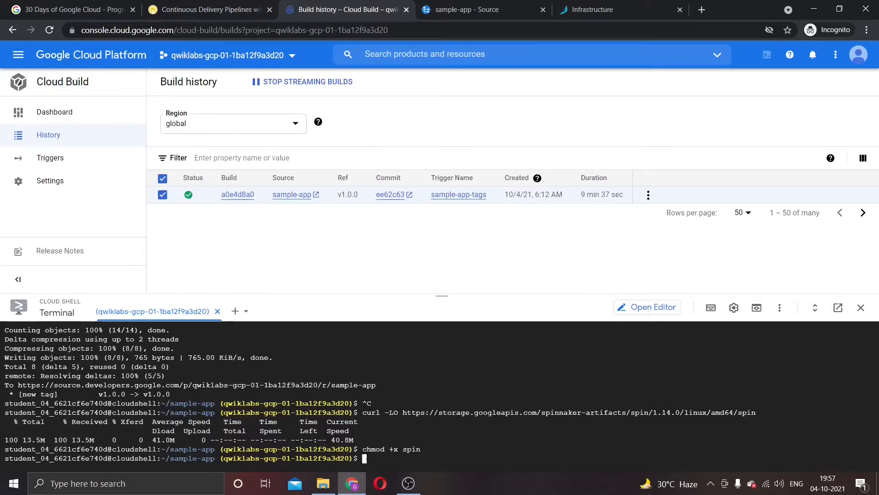
{"action": "left_click", "coordinate": [252, 2]}
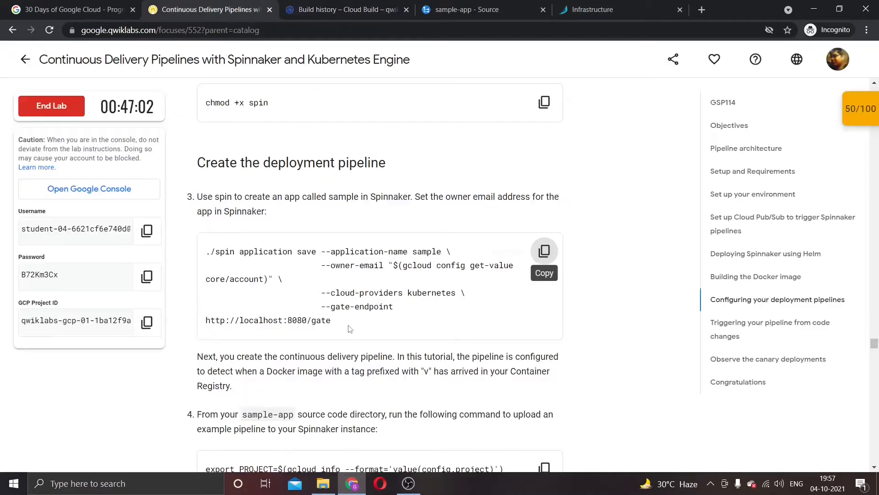
{"action": "scroll", "coordinate": [324, 319], "scroll_direction": "up", "scroll_amount": 1}
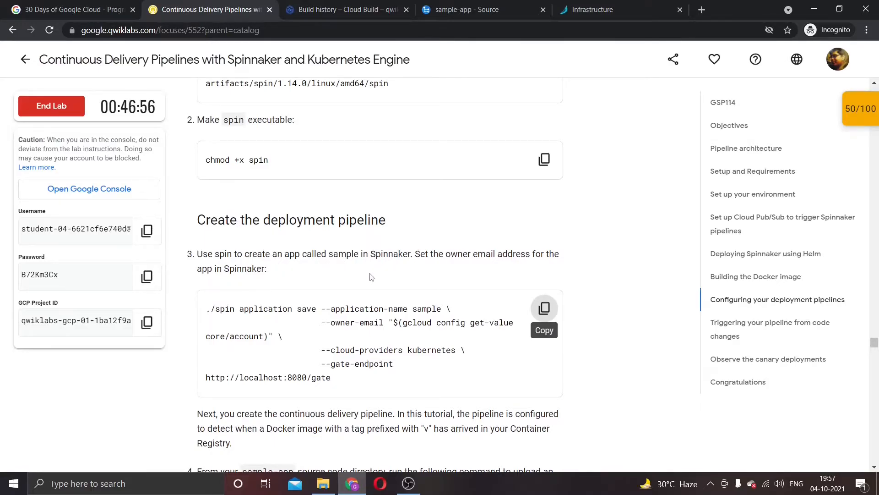
{"action": "scroll", "coordinate": [380, 289], "scroll_direction": "down", "scroll_amount": 4}
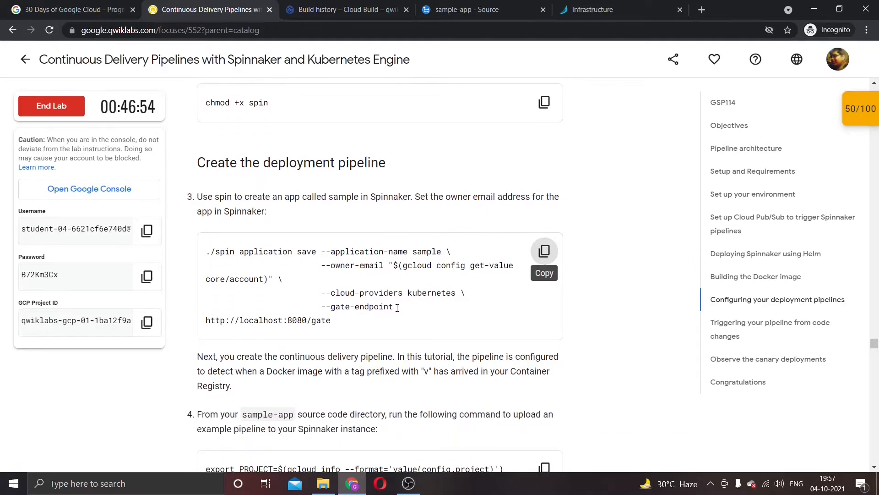
{"action": "scroll", "coordinate": [397, 307], "scroll_direction": "up", "scroll_amount": 3}
{"action": "left_click", "coordinate": [459, 3]}
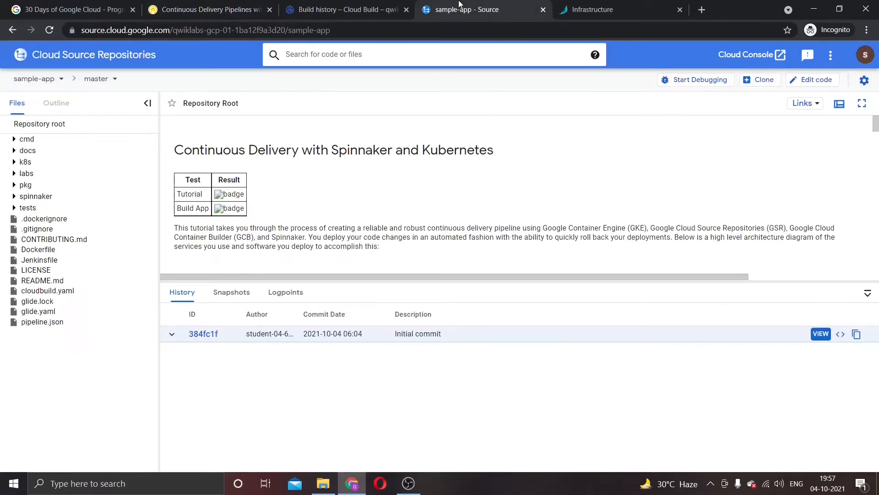
{"action": "left_click", "coordinate": [224, 6]}
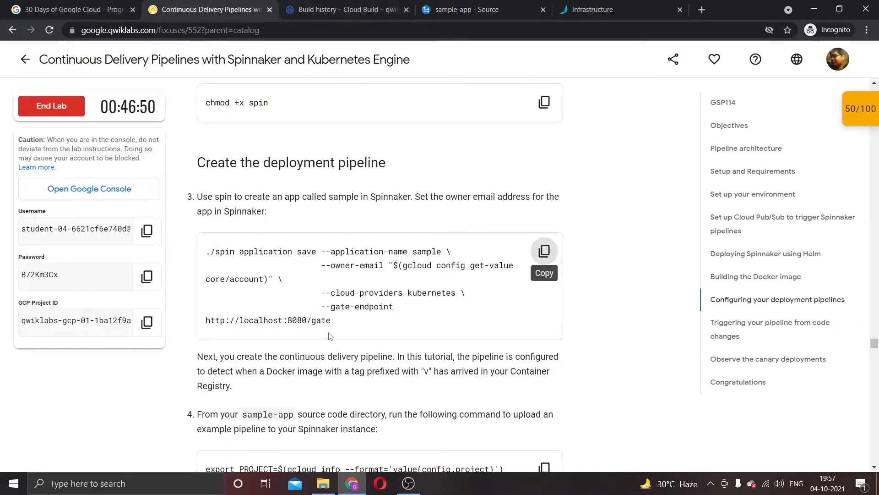
{"action": "left_click", "coordinate": [367, 9]}
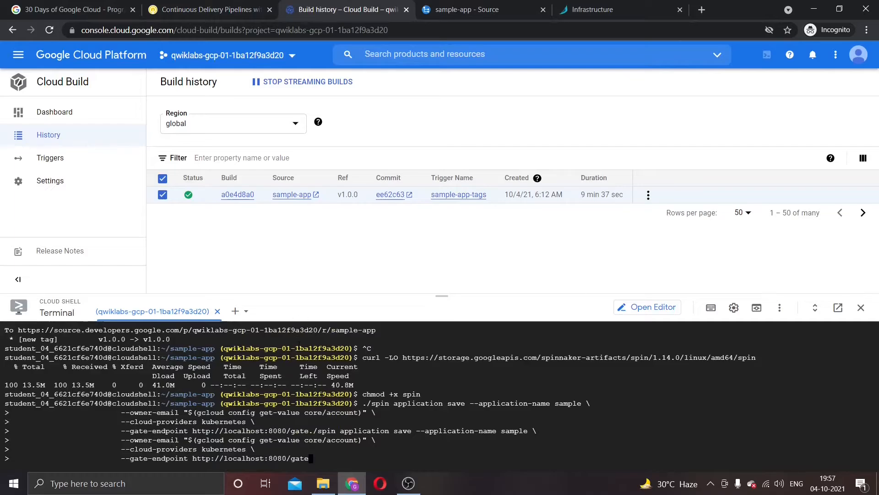
{"action": "key", "text": "ctrl+v"}
{"action": "key", "text": "ctrl+v"}
{"action": "key", "text": "Return"}
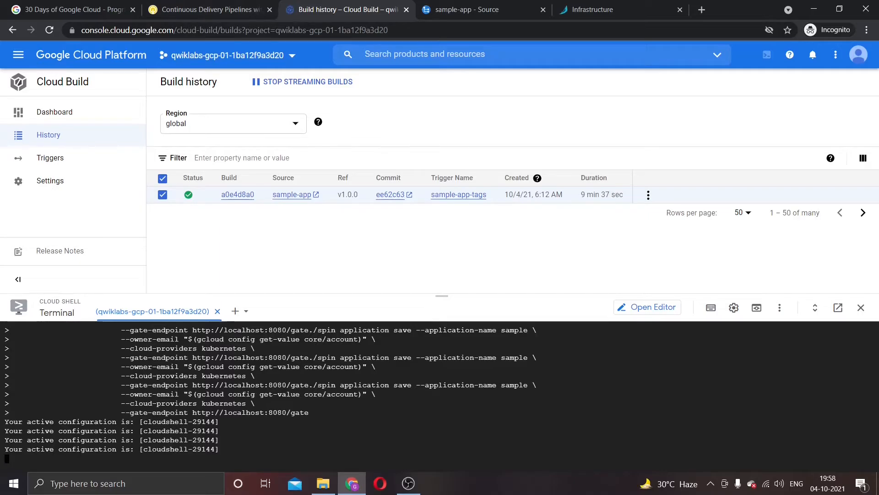
- Generate pipeline.json from spinnaker/pipeline-deploy.json for the project, save it to Spinnaker with spin pipeline save, and return to the lab instructions
{"action": "left_click", "coordinate": [211, 9]}
{"action": "scroll", "coordinate": [274, 258], "scroll_direction": "down", "scroll_amount": 3}
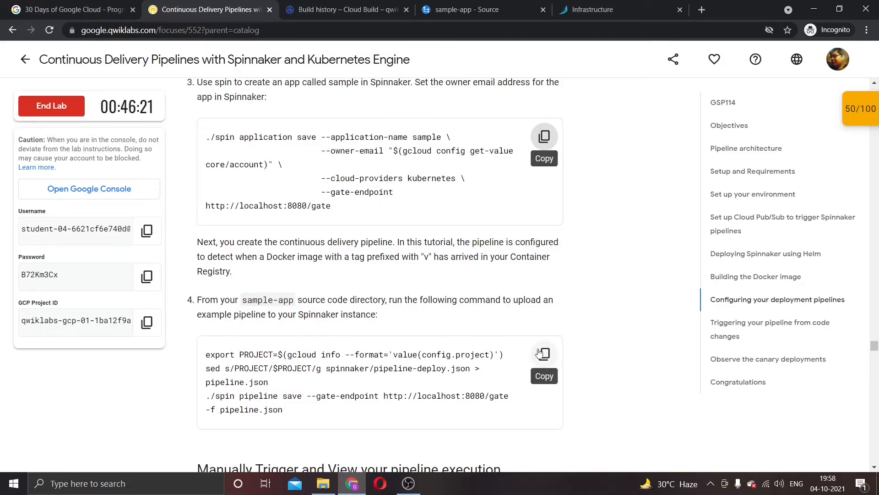
{"action": "scroll", "coordinate": [539, 353], "scroll_direction": "down", "scroll_amount": 3}
{"action": "left_click", "coordinate": [544, 182]}
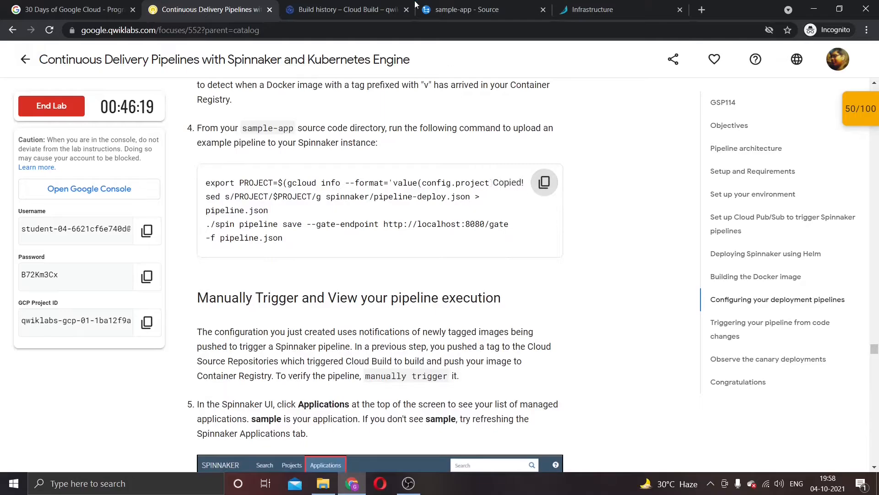
{"action": "left_click", "coordinate": [398, 9]}
{"action": "key", "text": "ctrl+v"}
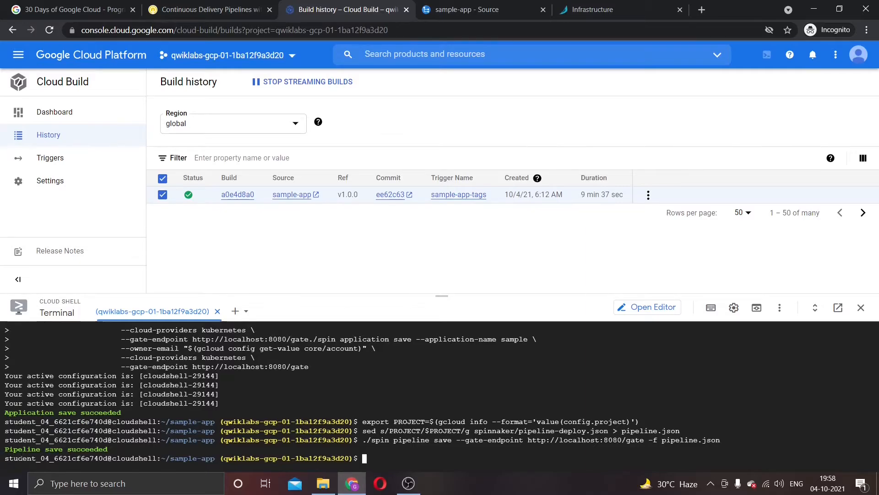
{"action": "left_click", "coordinate": [202, 9]}
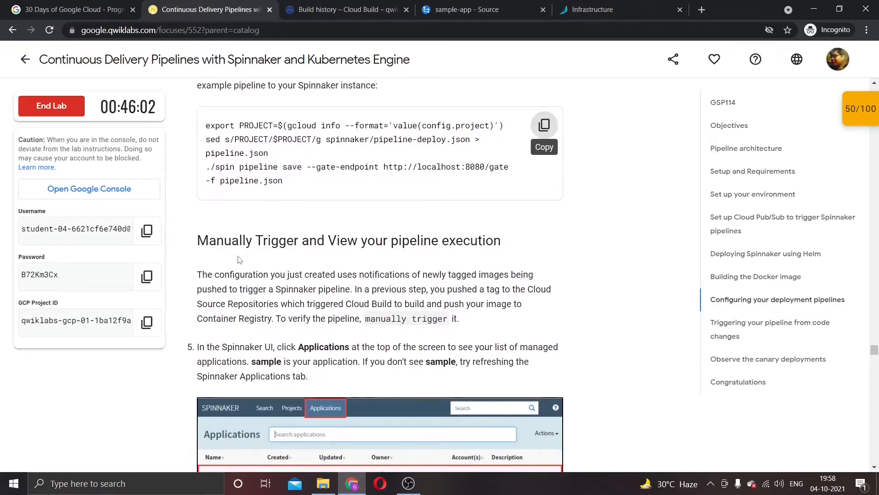
- Read the lab's instructions on manually triggering the pipeline and reload the Spinnaker page
{"action": "scroll", "coordinate": [246, 257], "scroll_direction": "down", "scroll_amount": 4}
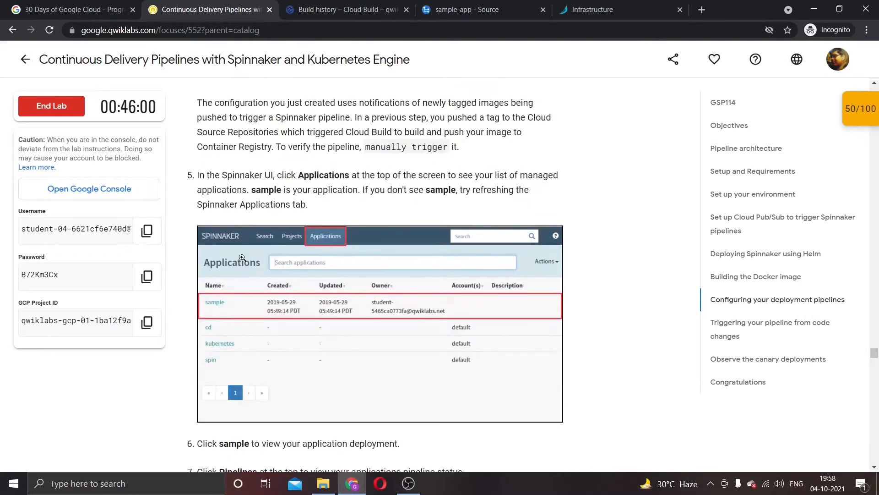
{"action": "scroll", "coordinate": [238, 238], "scroll_direction": "up", "scroll_amount": 3}
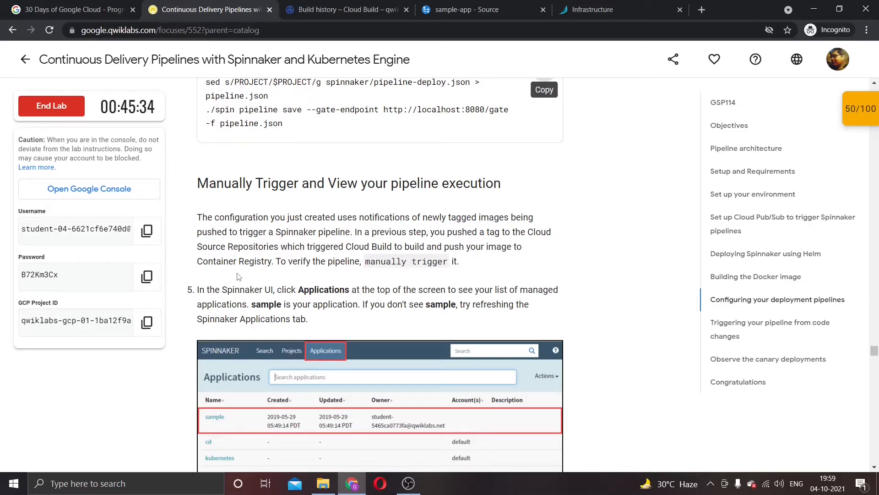
{"action": "scroll", "coordinate": [237, 276], "scroll_direction": "down", "scroll_amount": 1}
{"action": "scroll", "coordinate": [253, 299], "scroll_direction": "down", "scroll_amount": 1}
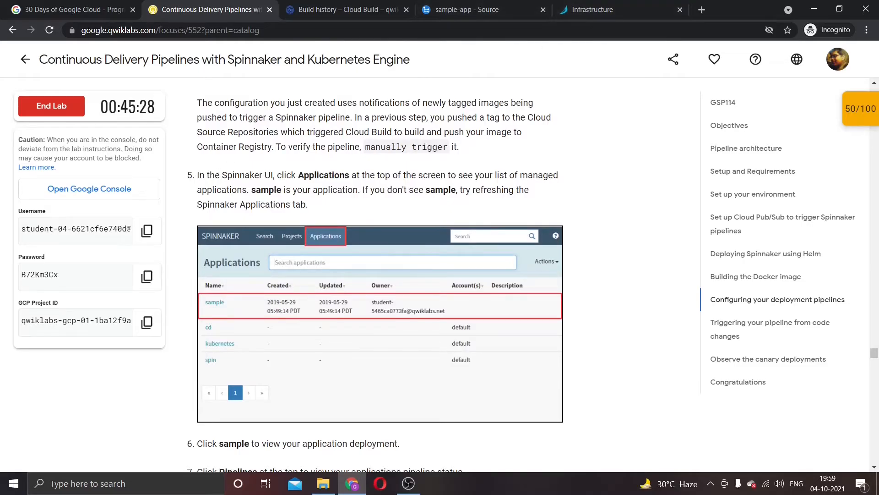
{"action": "left_click", "coordinate": [597, 9]}
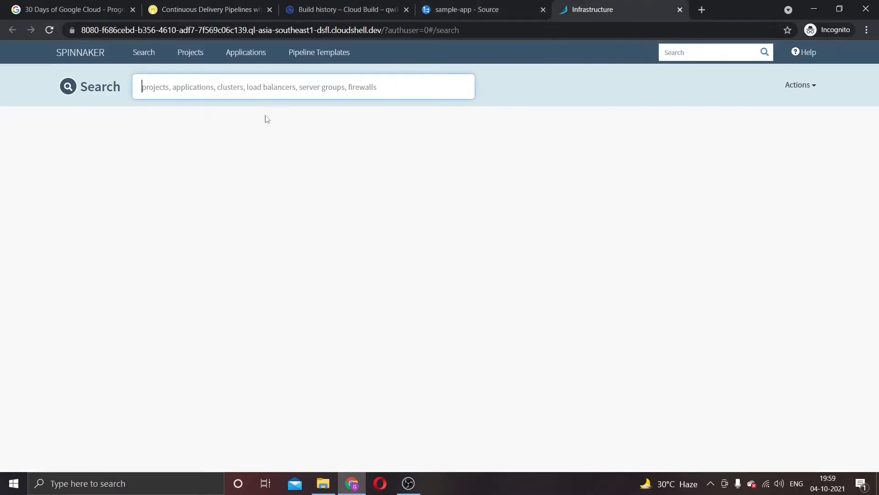
{"action": "left_click", "coordinate": [50, 31]}
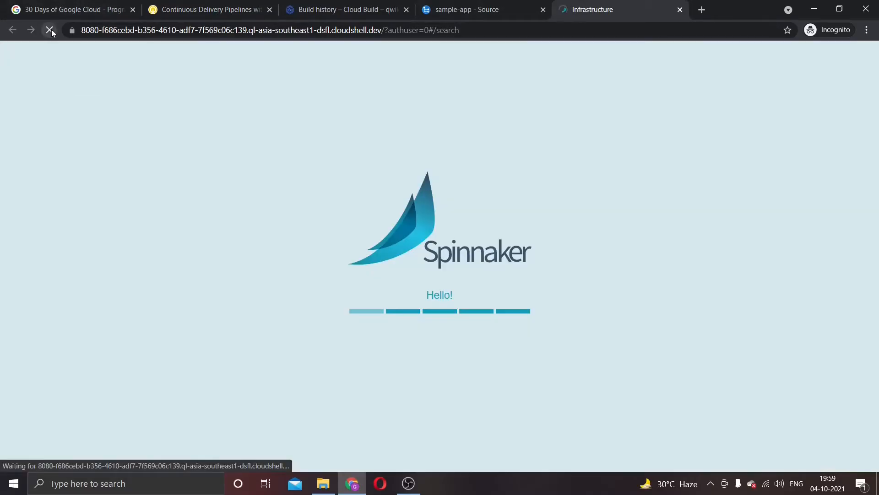
{"action": "left_click", "coordinate": [368, 9]}
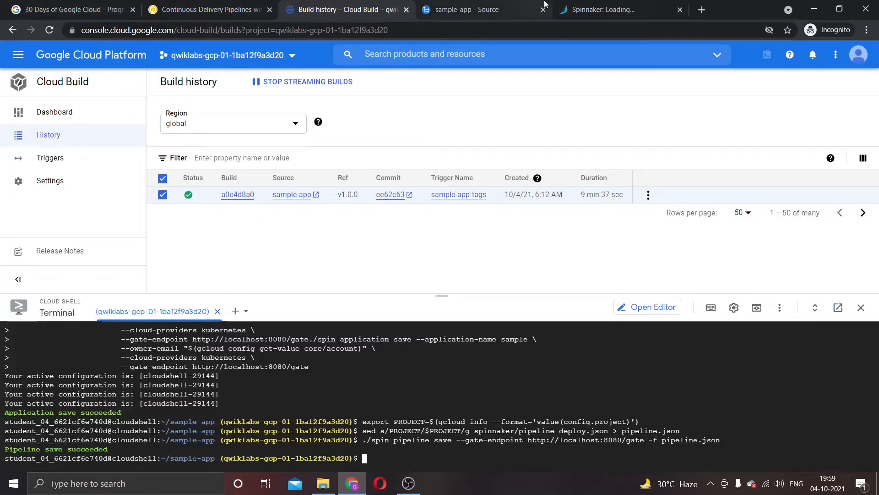
{"action": "left_click", "coordinate": [578, 9]}
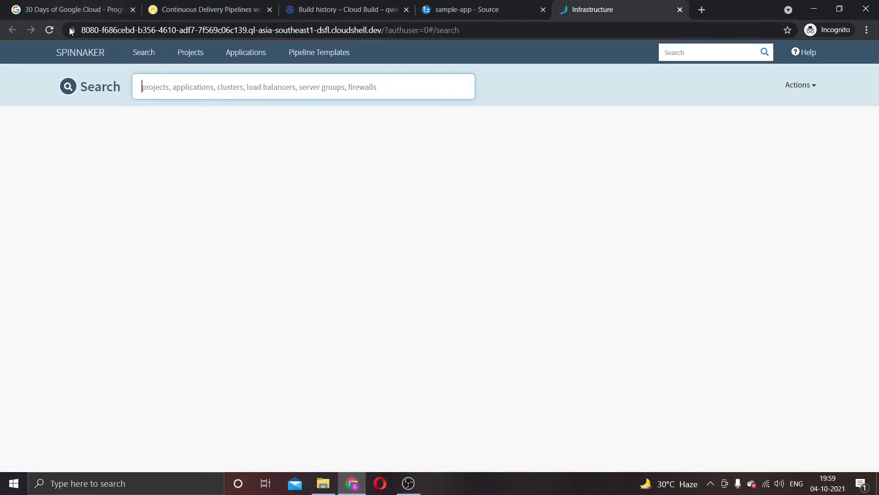
{"action": "left_click", "coordinate": [49, 29]}
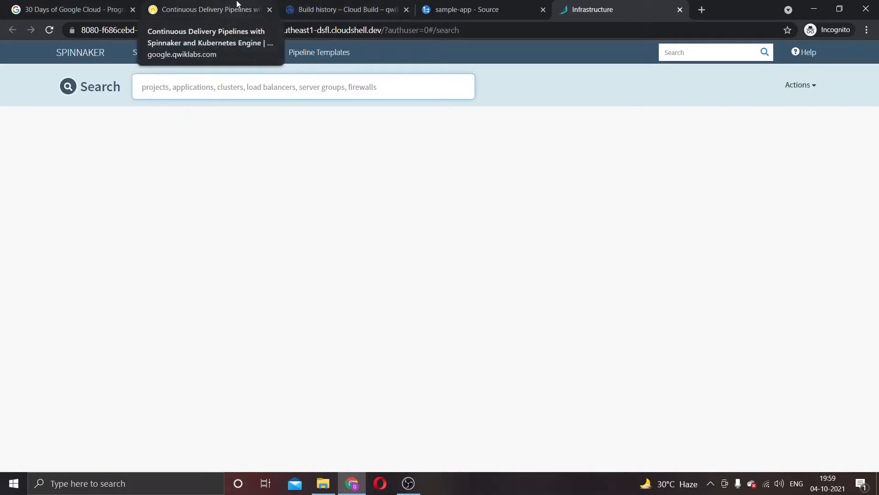
- Show Spinnaker's list of managed applications and open the sample application, checking against the lab instructions
{"action": "left_click", "coordinate": [237, 5]}
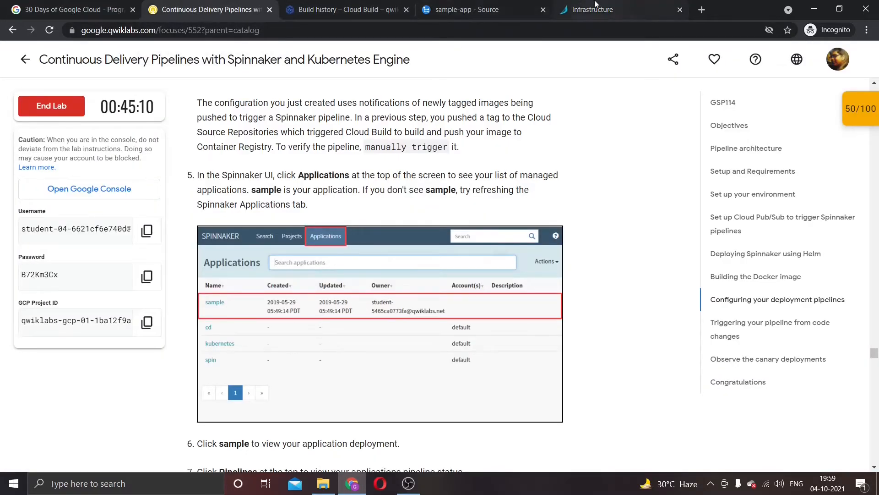
{"action": "left_click", "coordinate": [627, 9]}
{"action": "left_click", "coordinate": [249, 54]}
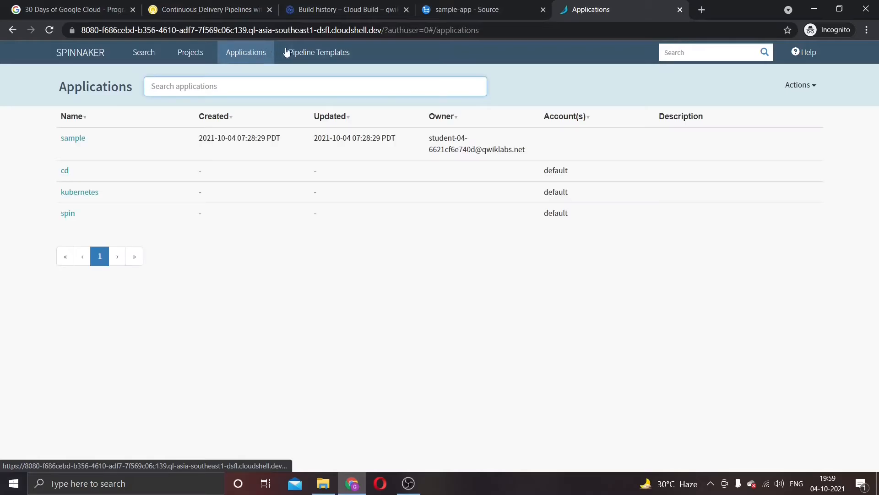
{"action": "left_click", "coordinate": [182, 6]}
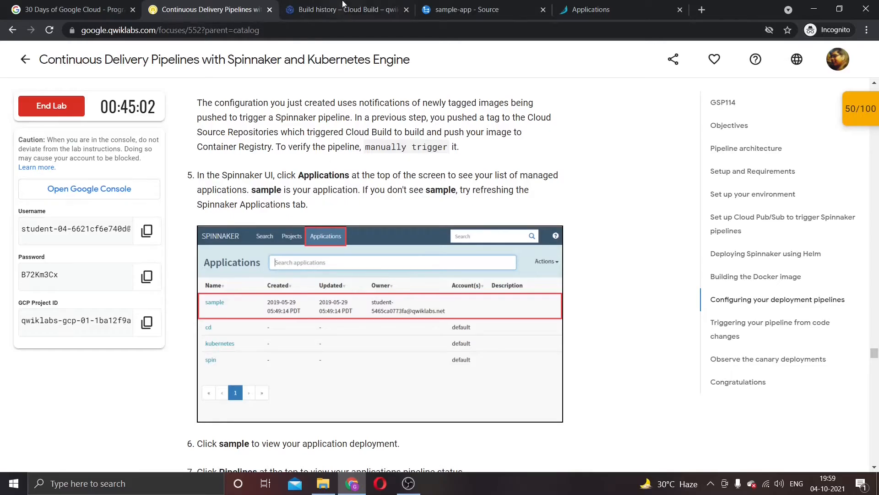
{"action": "left_click", "coordinate": [572, 8]}
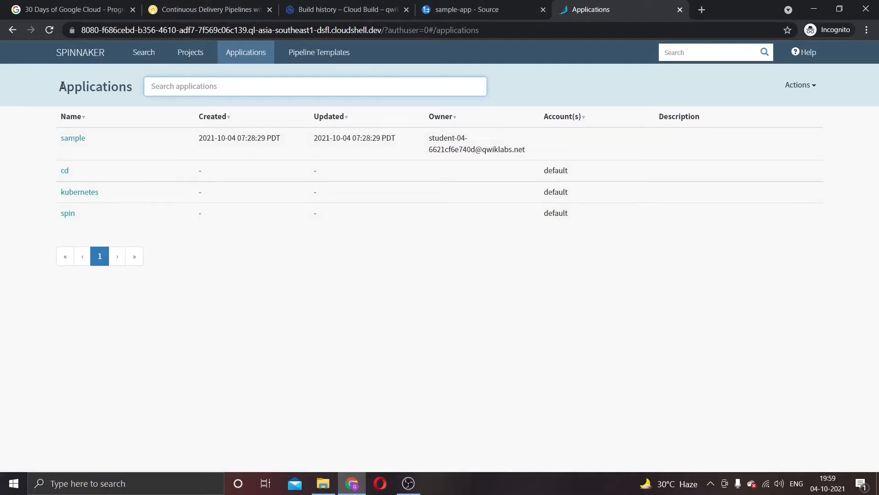
{"action": "left_click", "coordinate": [75, 140]}
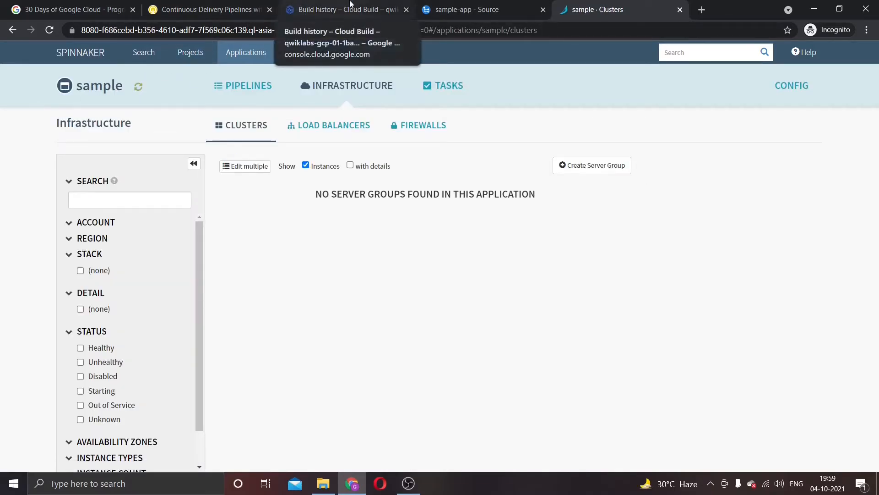
- Check the lab's pipeline status instructions and show the pipelines of the sample application in Spinnaker
{"action": "left_click", "coordinate": [210, 10]}
{"action": "scroll", "coordinate": [281, 243], "scroll_direction": "down", "scroll_amount": 2}
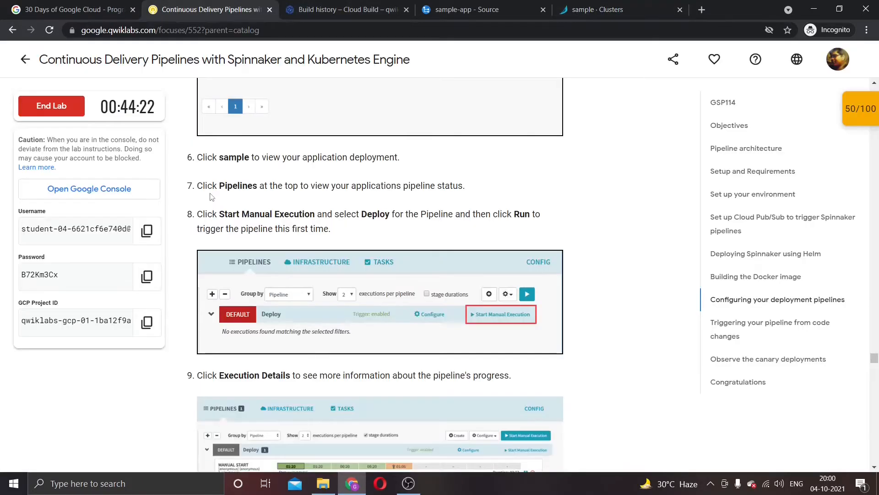
{"action": "left_click", "coordinate": [613, 9]}
{"action": "left_click", "coordinate": [231, 98]}
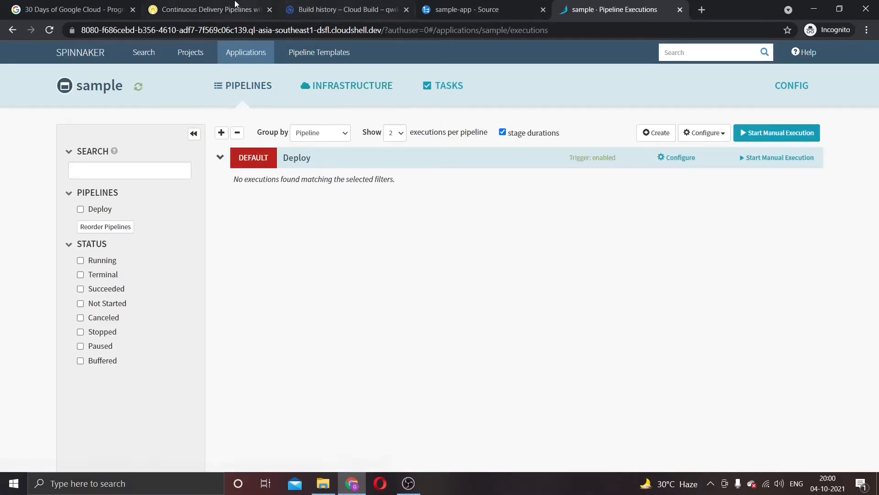
- Start a manual execution of the Deploy pipeline as the lab describes, with the completion notification left off
{"action": "left_click", "coordinate": [208, 9]}
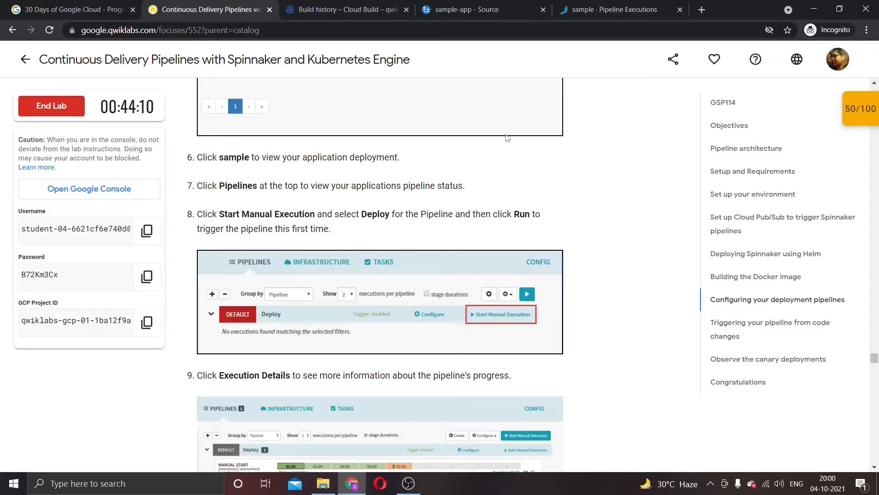
{"action": "left_click", "coordinate": [620, 6]}
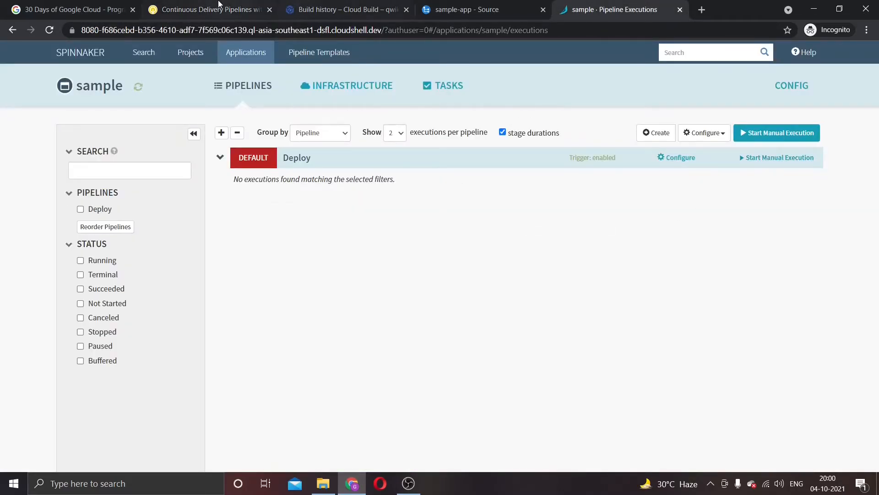
{"action": "left_click", "coordinate": [211, 9]}
{"action": "left_click", "coordinate": [642, 5]}
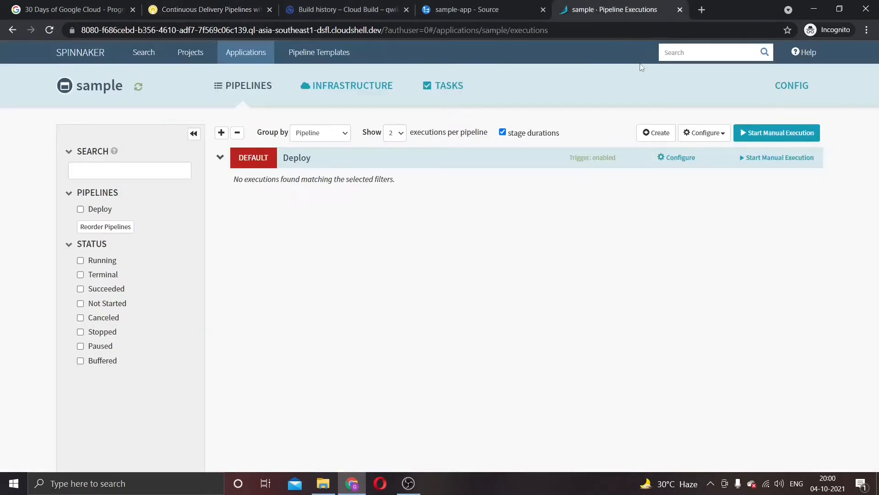
{"action": "left_click", "coordinate": [758, 157]}
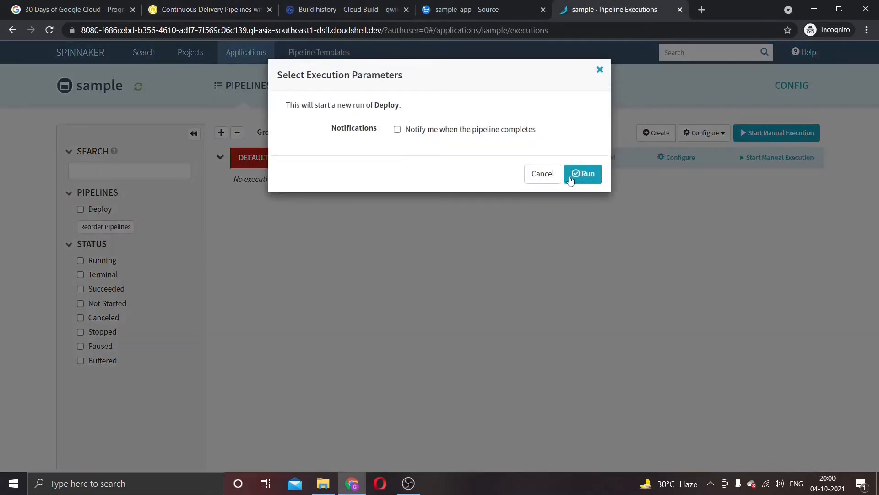
{"action": "left_click", "coordinate": [397, 130]}
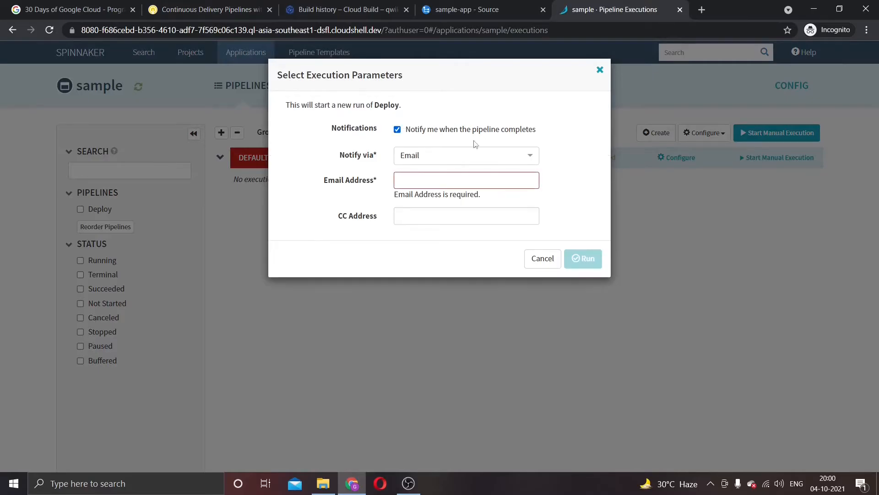
{"action": "left_click", "coordinate": [397, 130]}
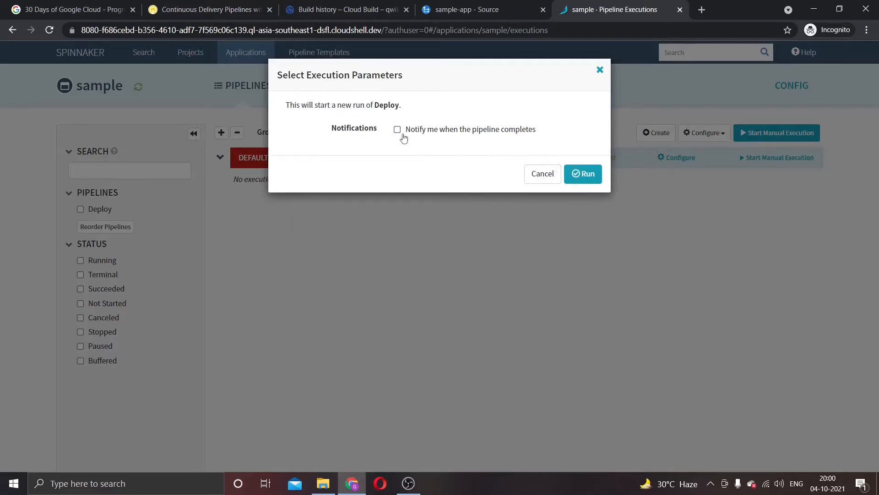
{"action": "left_click", "coordinate": [584, 173]}
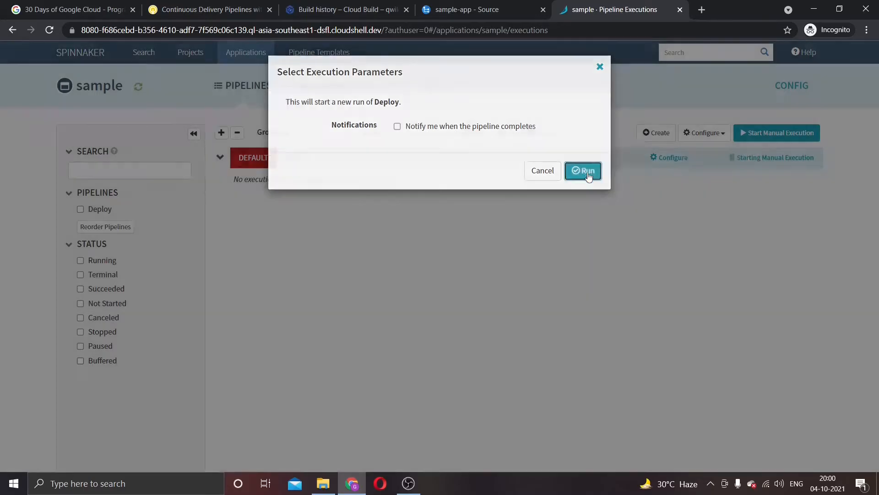
- Read the lab's instruction on pipeline progress and expand the execution details of the manually started Deploy run in Spinnaker
{"action": "left_click", "coordinate": [187, 4]}
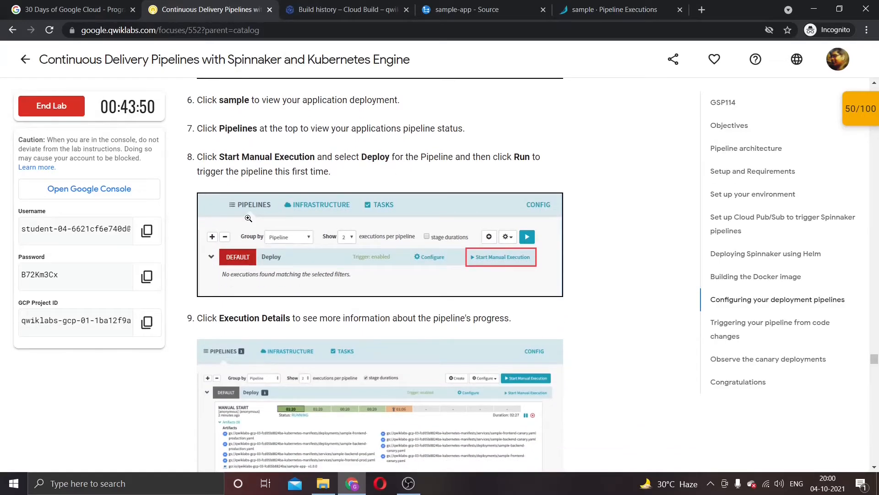
{"action": "scroll", "coordinate": [247, 218], "scroll_direction": "down", "scroll_amount": 3}
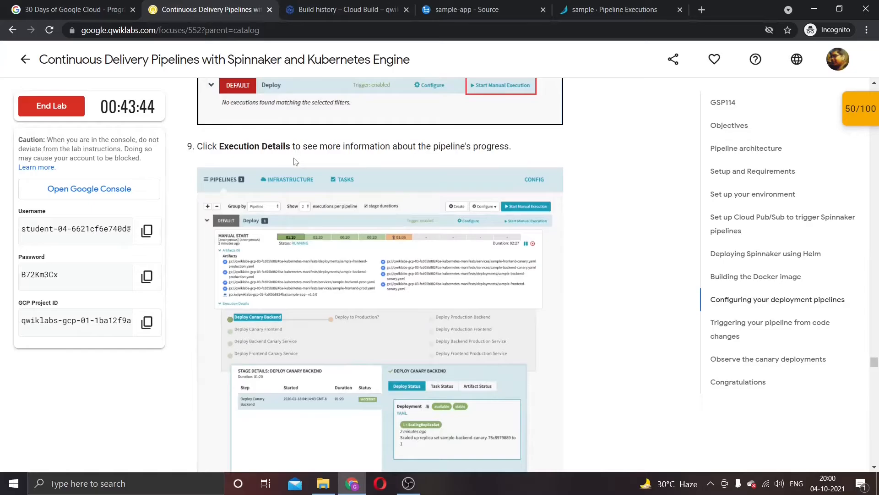
{"action": "left_click", "coordinate": [636, 9]}
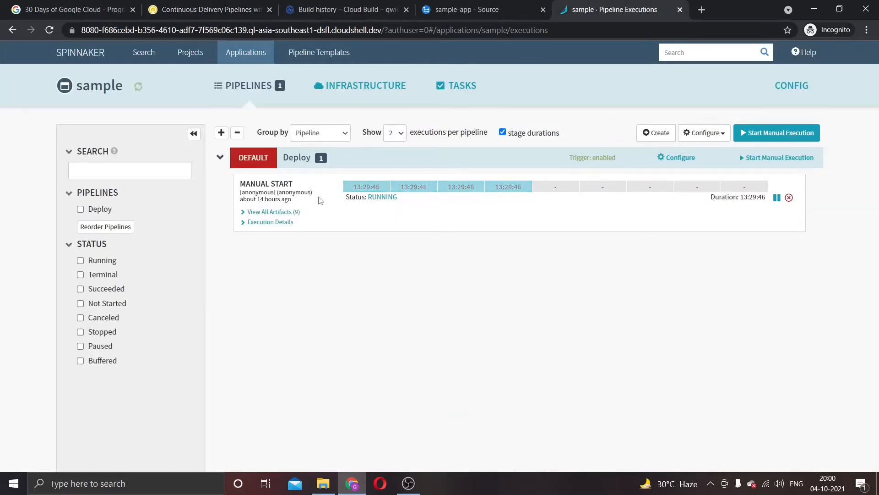
{"action": "left_click", "coordinate": [259, 224]}
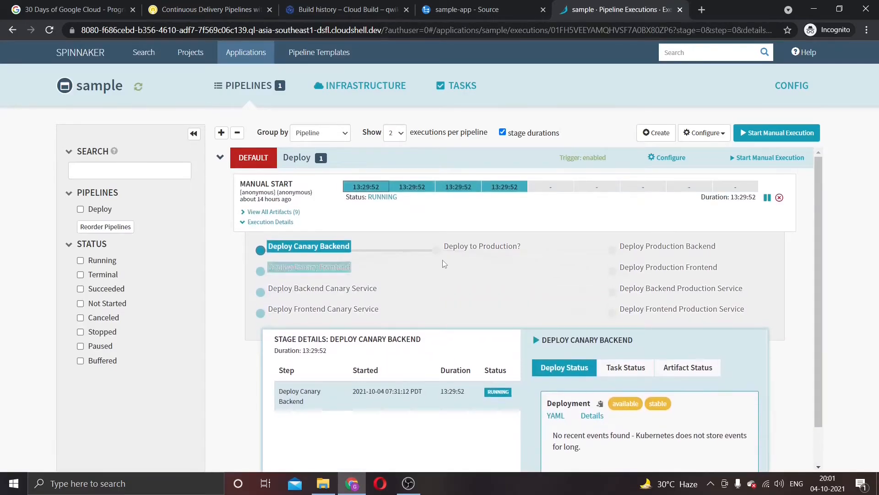
- Examine the lab's progress bar and manual approval instructions and monitor the stages of the Deploy run in Spinnaker
{"action": "left_click", "coordinate": [226, 5]}
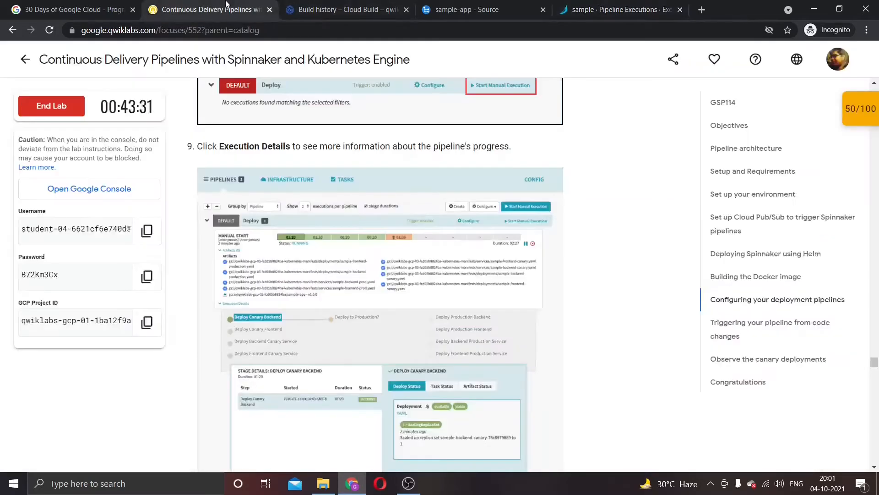
{"action": "scroll", "coordinate": [219, 242], "scroll_direction": "down", "scroll_amount": 6}
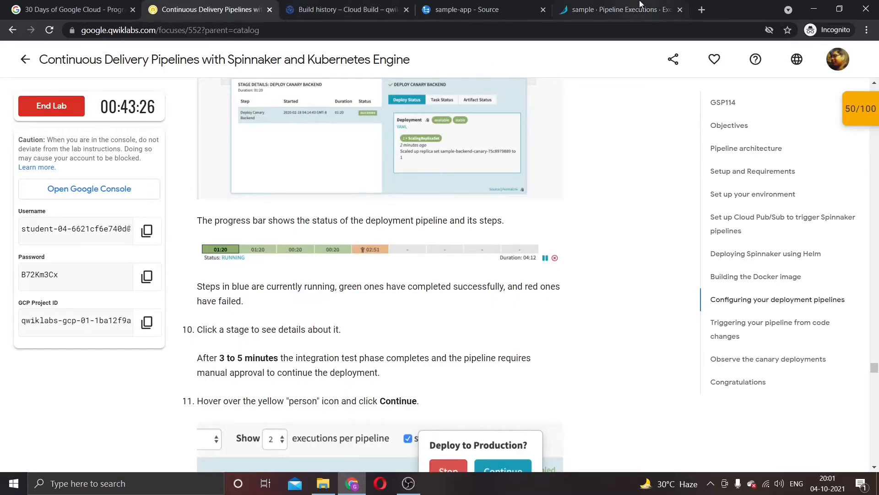
{"action": "left_click", "coordinate": [618, 9]}
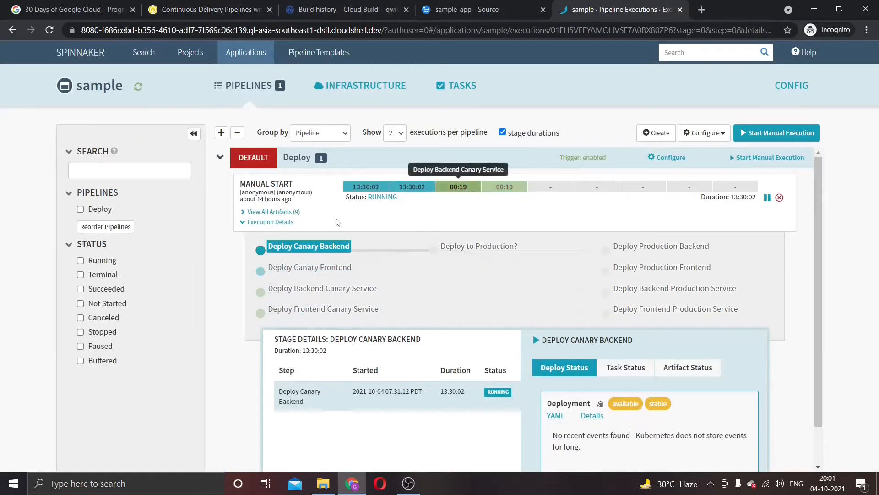
{"action": "left_click", "coordinate": [228, 5]}
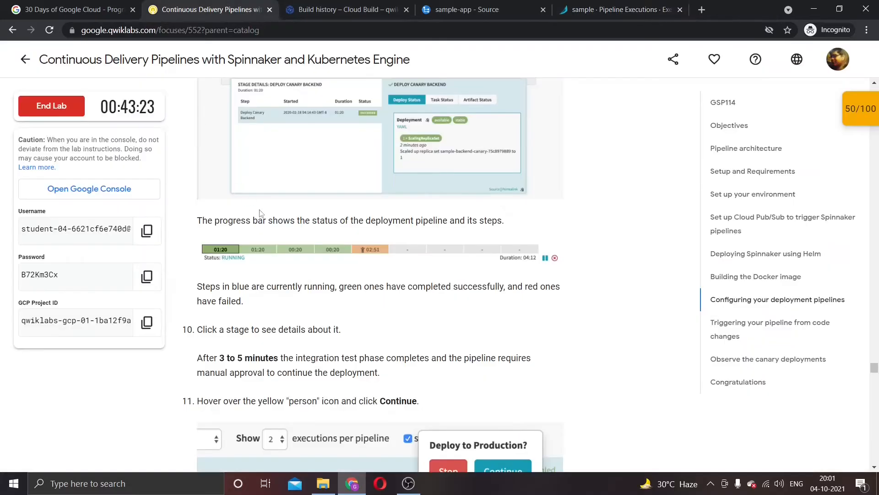
{"action": "scroll", "coordinate": [307, 241], "scroll_direction": "down", "scroll_amount": 3}
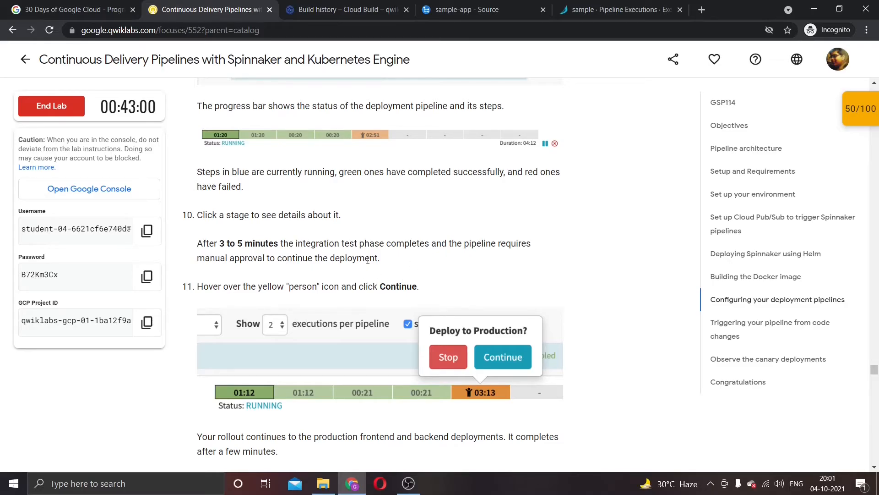
{"action": "scroll", "coordinate": [378, 267], "scroll_direction": "down", "scroll_amount": 1}
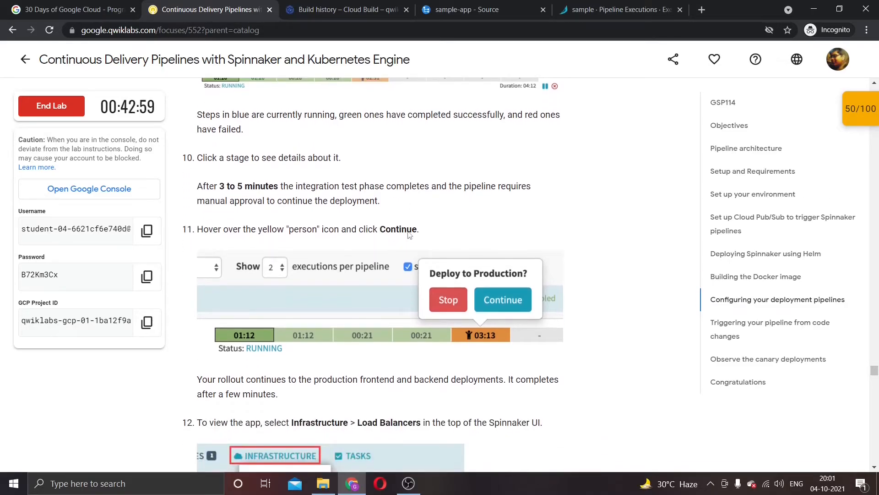
{"action": "left_click", "coordinate": [562, 7]}
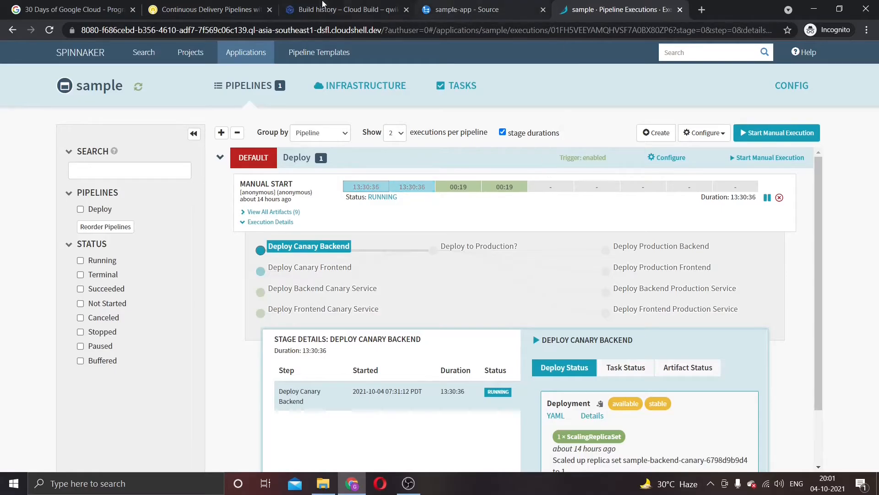
{"action": "left_click", "coordinate": [238, 5]}
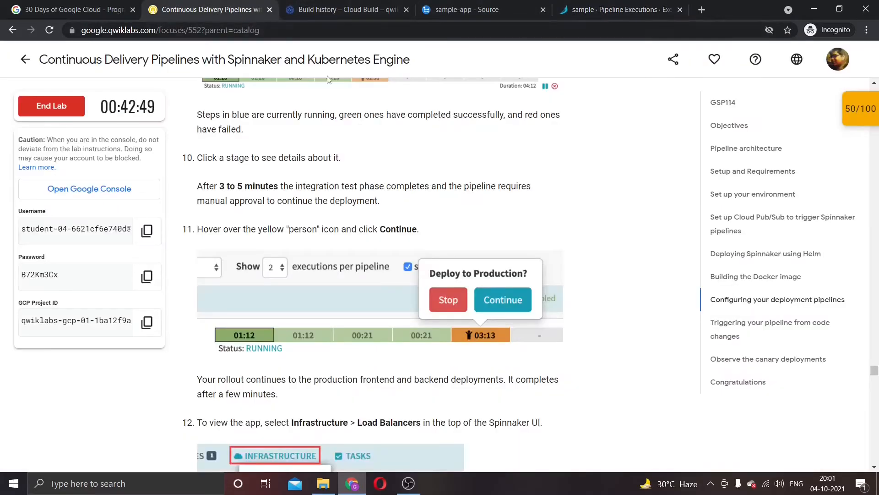
{"action": "left_click", "coordinate": [568, 3]}
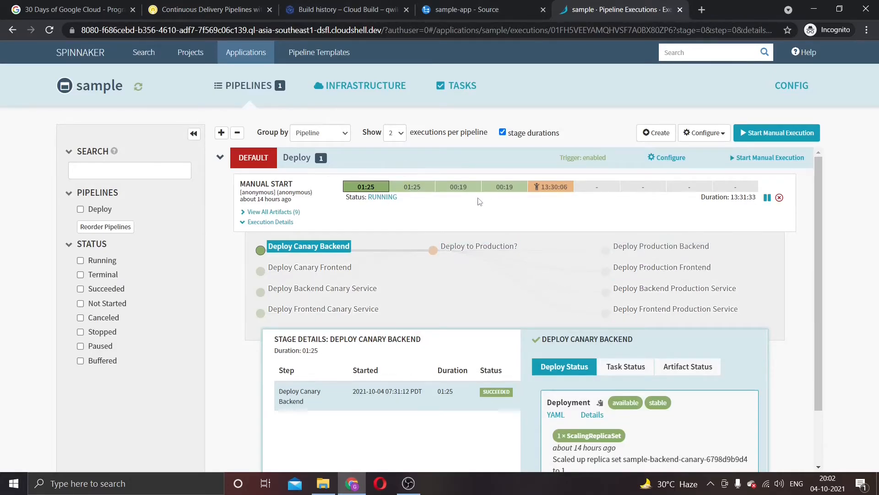
- Approve the Deploy to Production? stage of the running Deploy execution so the rollout continues
{"action": "mouse_move", "coordinate": [565, 190]}
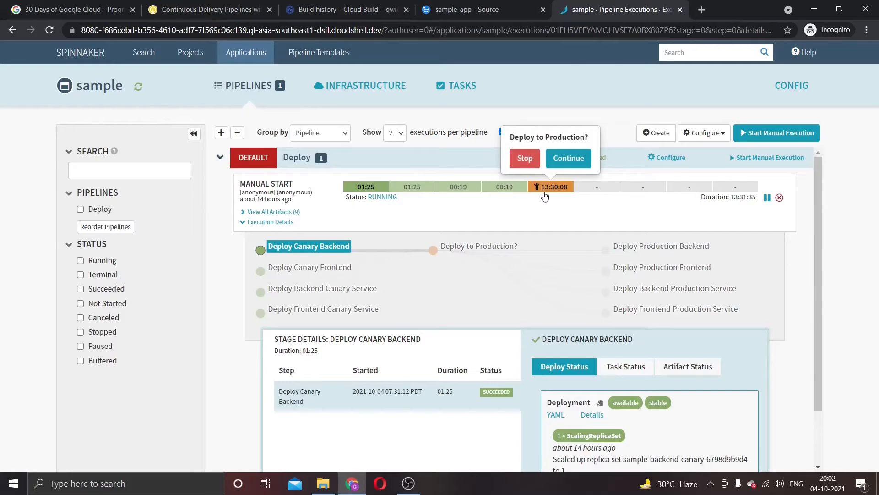
{"action": "left_click", "coordinate": [568, 161]}
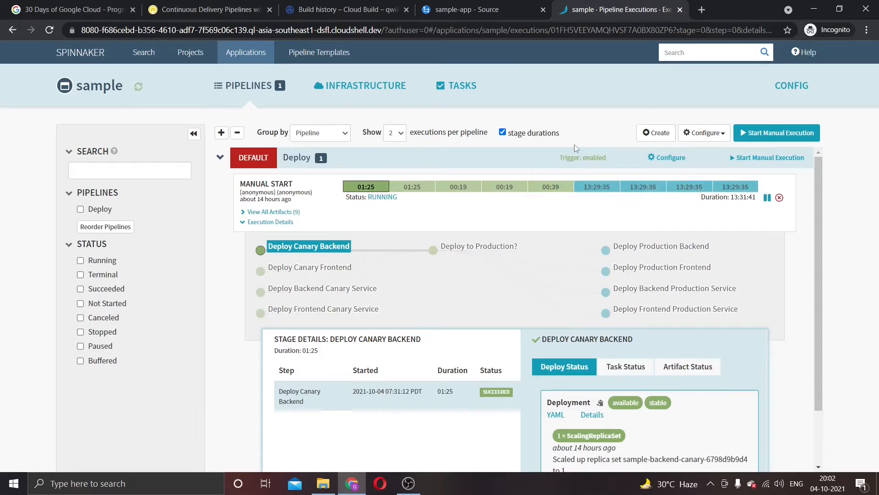
- Read the lab's instruction on viewing the app and show the sample application's load balancers in Spinnaker
{"action": "left_click", "coordinate": [178, 6]}
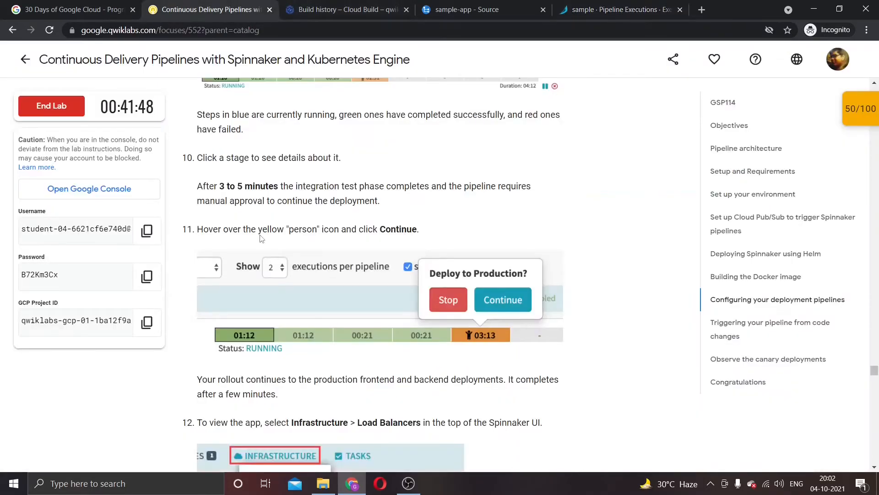
{"action": "scroll", "coordinate": [238, 137], "scroll_direction": "down", "scroll_amount": 6}
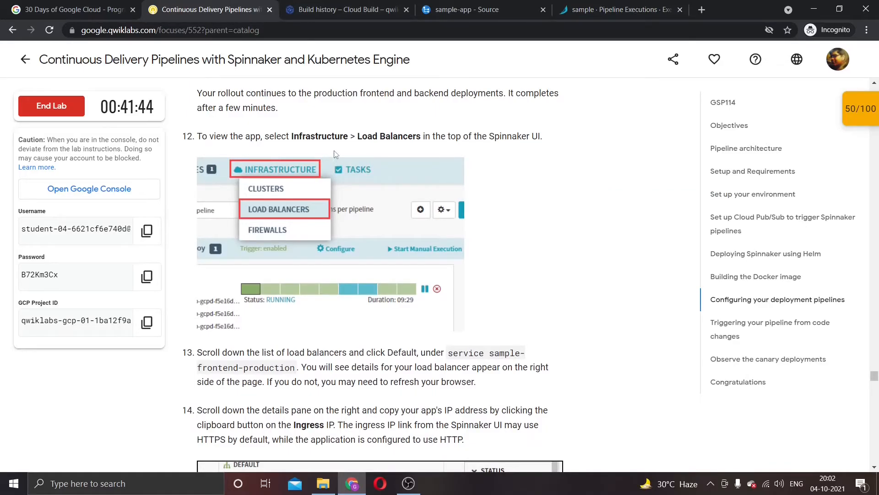
{"action": "left_click", "coordinate": [609, 9]}
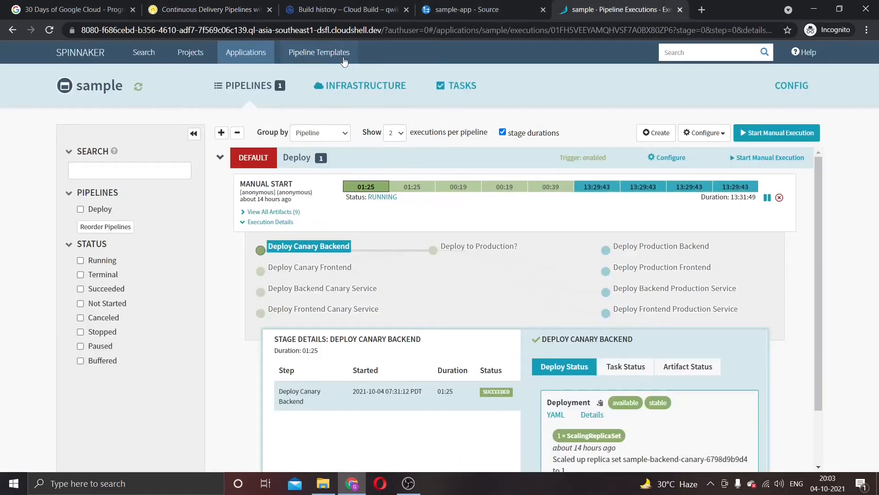
{"action": "mouse_move", "coordinate": [351, 94]}
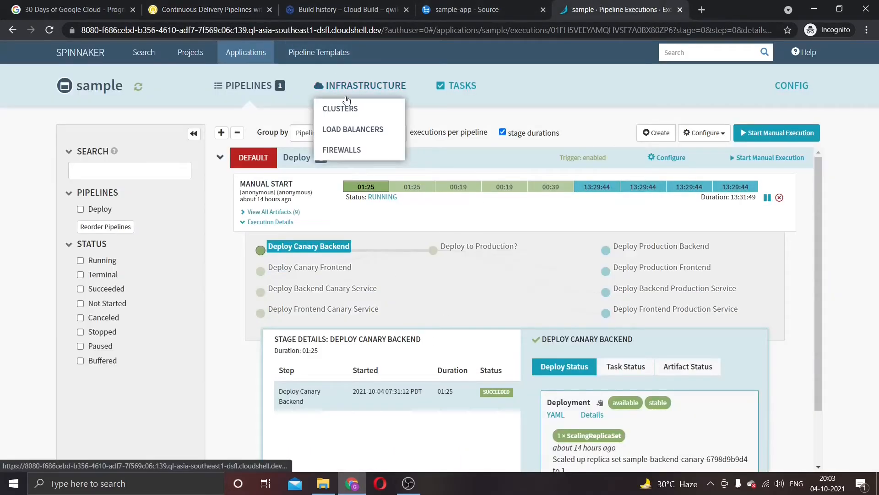
{"action": "left_click", "coordinate": [350, 131]}
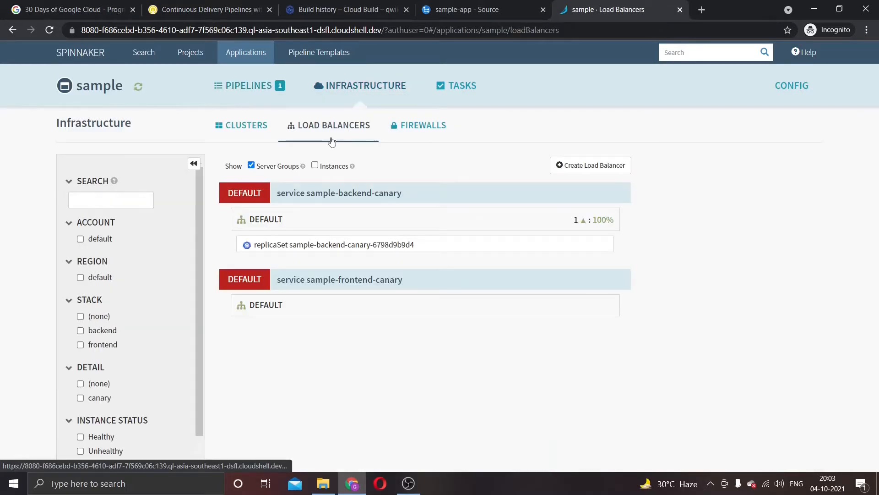
- Check the lab's load balancer instruction and show the details of the Default load balancer under service sample-frontend-production in Spinnaker
{"action": "left_click", "coordinate": [209, 6]}
{"action": "scroll", "coordinate": [337, 246], "scroll_direction": "down", "scroll_amount": 1}
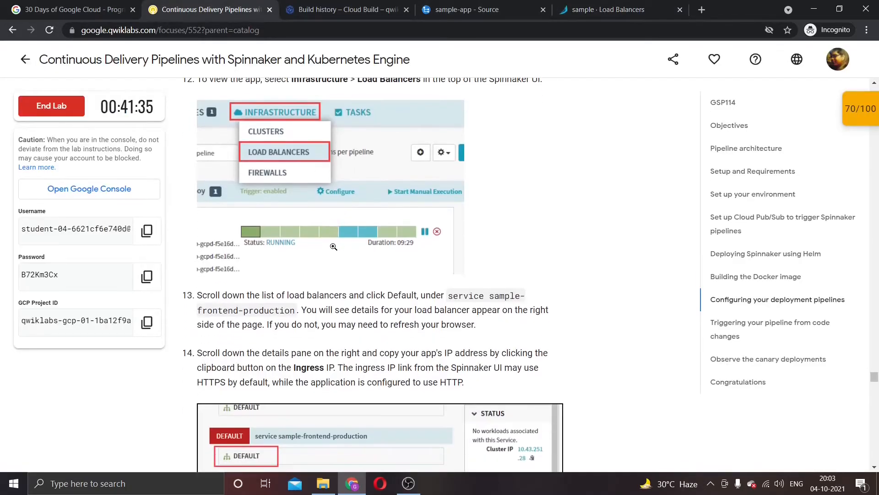
{"action": "scroll", "coordinate": [268, 240], "scroll_direction": "down", "scroll_amount": 2}
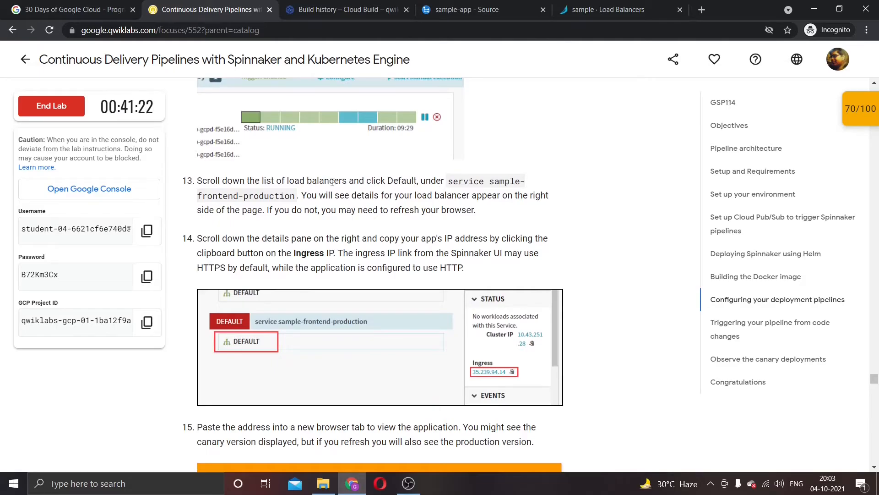
{"action": "left_click", "coordinate": [598, 10]}
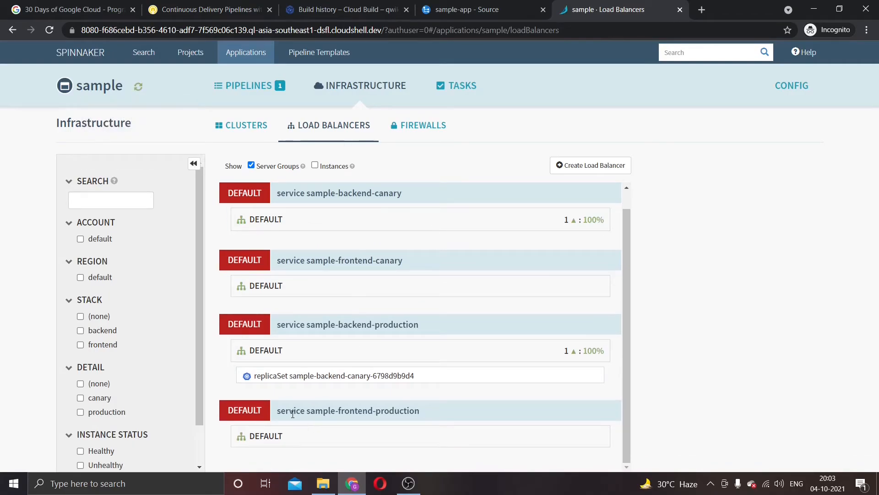
{"action": "left_click", "coordinate": [265, 437]}
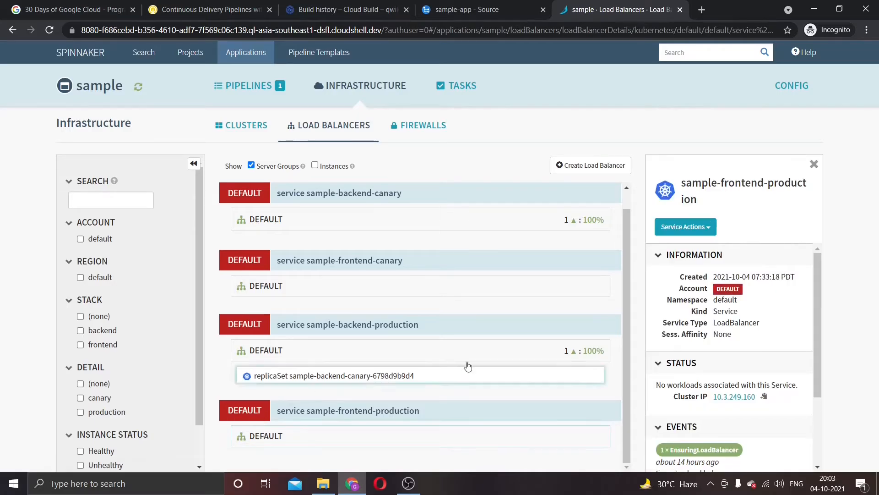
{"action": "scroll", "coordinate": [744, 348], "scroll_direction": "down", "scroll_amount": 2}
{"action": "scroll", "coordinate": [744, 349], "scroll_direction": "up", "scroll_amount": 2}
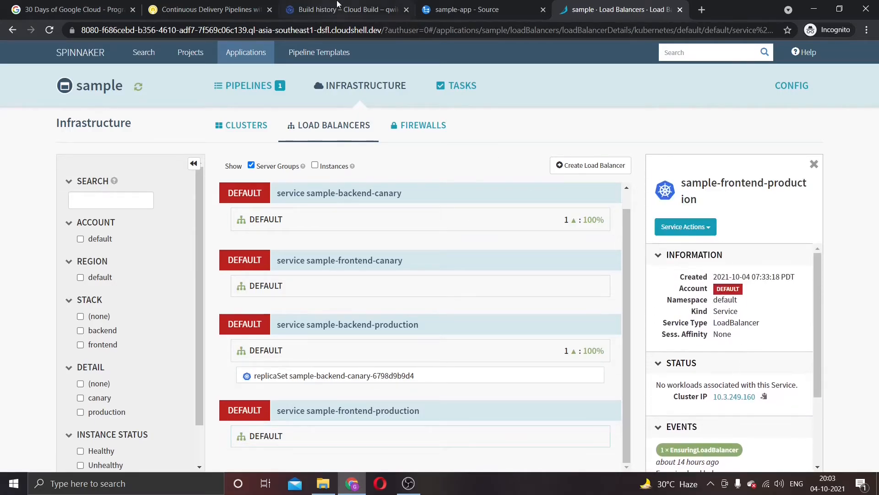
- Review the lab's ingress IP instruction and locate the Ingress address in the status details of sample-frontend-production
{"action": "left_click", "coordinate": [211, 10]}
{"action": "scroll", "coordinate": [344, 369], "scroll_direction": "down", "scroll_amount": 2}
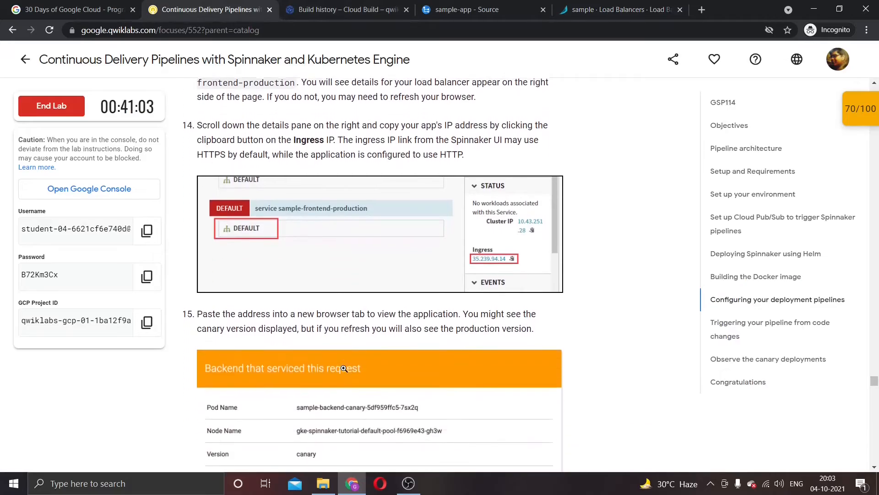
{"action": "scroll", "coordinate": [221, 262], "scroll_direction": "up", "scroll_amount": 2}
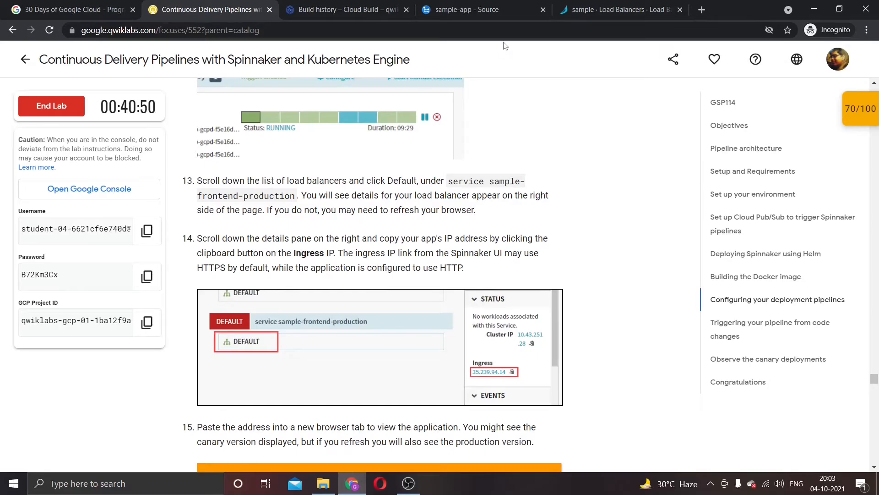
{"action": "left_click", "coordinate": [575, 6]}
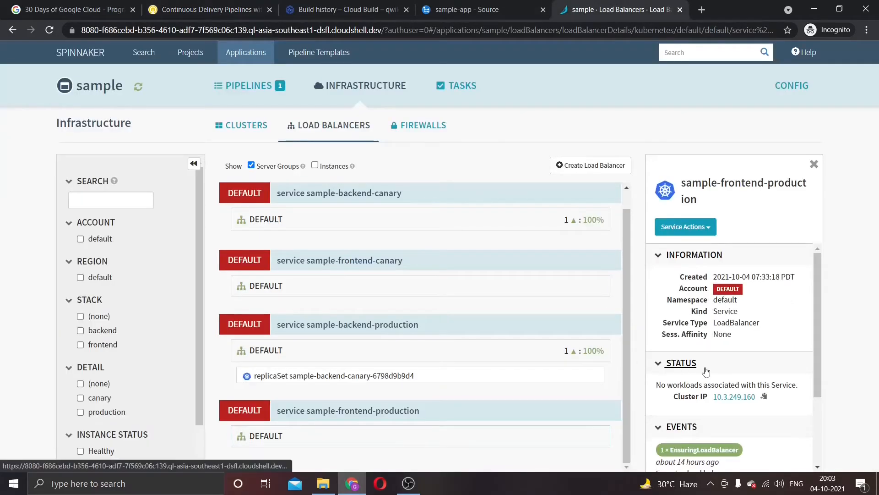
{"action": "left_click", "coordinate": [672, 368]}
{"action": "scroll", "coordinate": [673, 370], "scroll_direction": "down", "scroll_amount": 2}
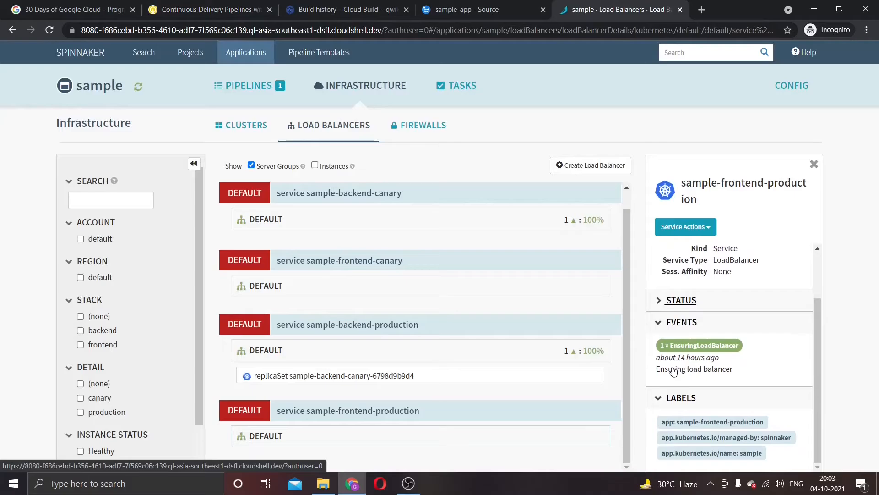
{"action": "left_click", "coordinate": [668, 306]}
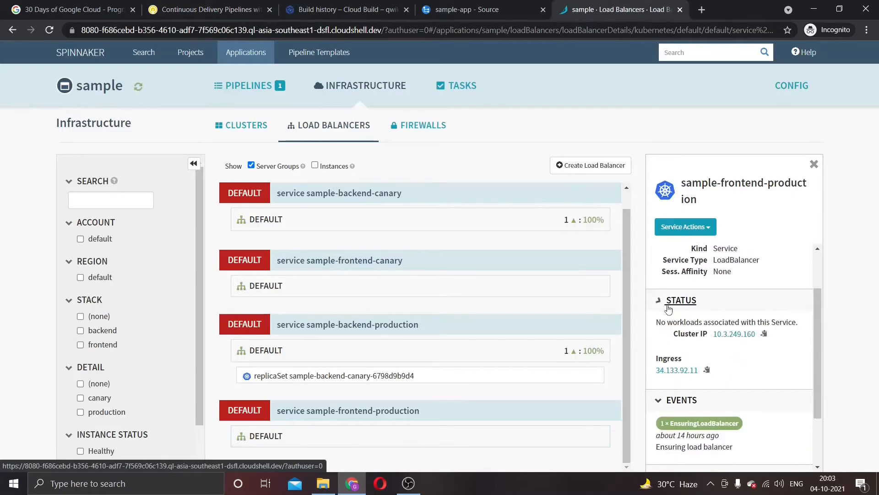
{"action": "scroll", "coordinate": [669, 312], "scroll_direction": "down", "scroll_amount": 3}
{"action": "scroll", "coordinate": [669, 316], "scroll_direction": "up", "scroll_amount": 1}
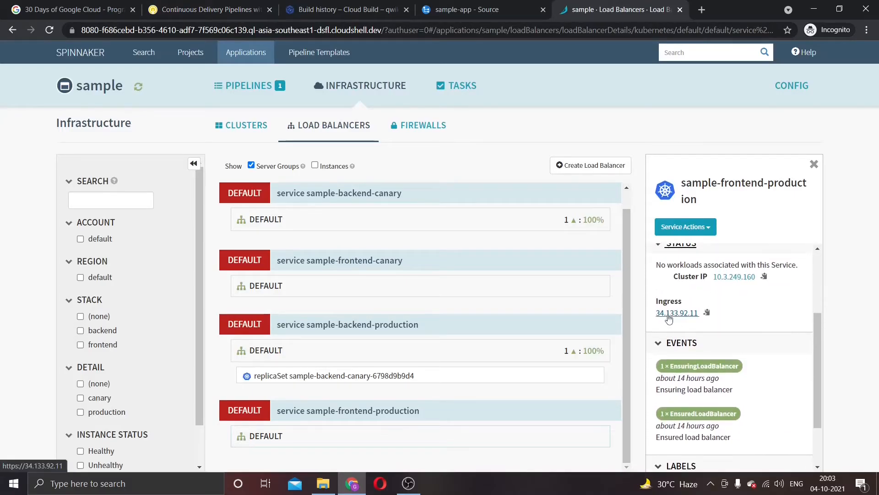
- Read the lab's instruction on viewing the application and re-examine the service information and status of sample-frontend-production in Spinnaker
{"action": "left_click", "coordinate": [206, 10]}
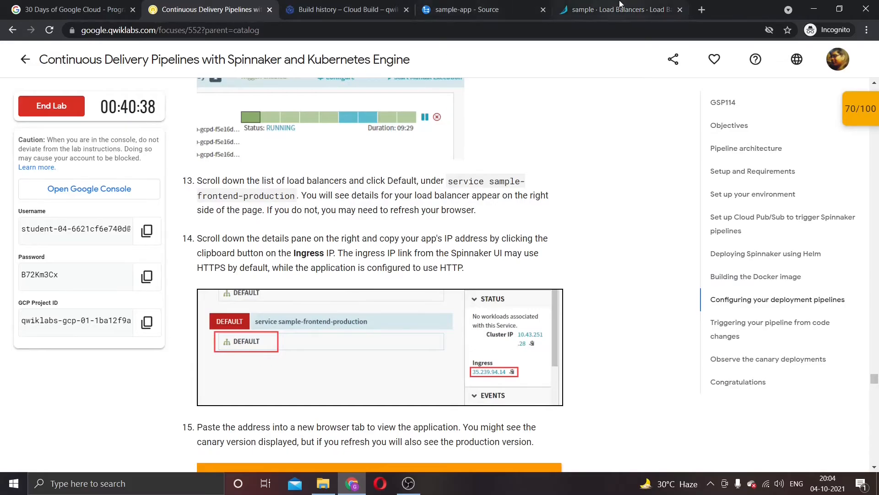
{"action": "scroll", "coordinate": [620, 2], "scroll_direction": "down", "scroll_amount": 5}
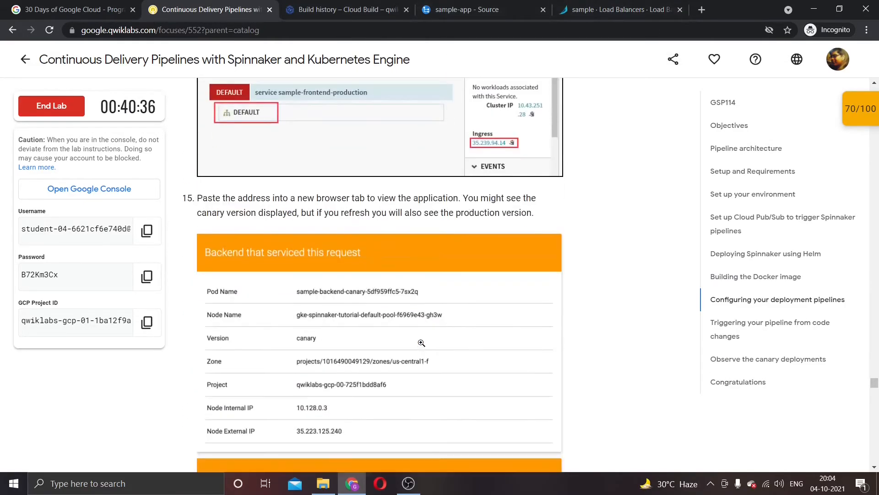
{"action": "left_click", "coordinate": [636, 3]}
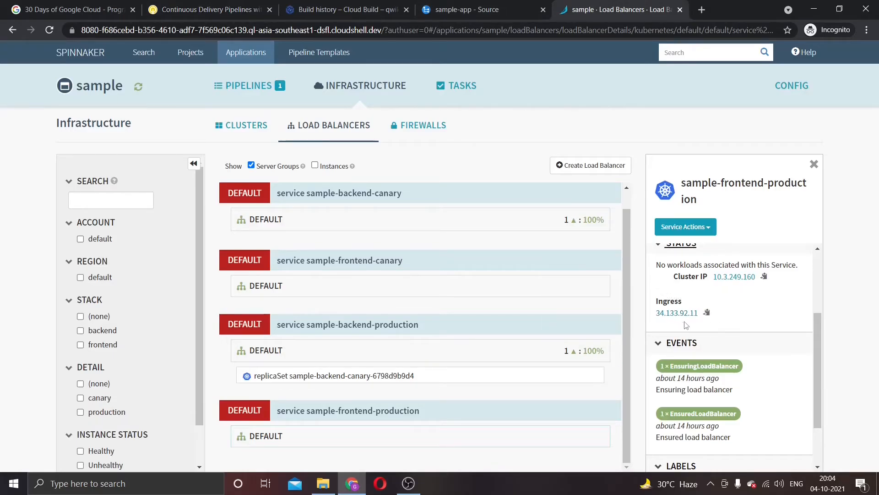
{"action": "scroll", "coordinate": [685, 287], "scroll_direction": "up", "scroll_amount": 1}
{"action": "scroll", "coordinate": [686, 287], "scroll_direction": "up", "scroll_amount": 2}
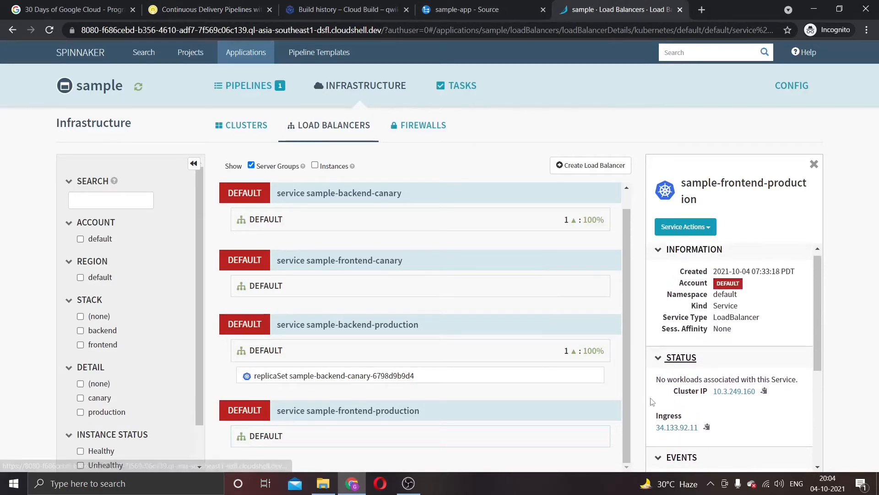
{"action": "left_click", "coordinate": [662, 360]}
{"action": "left_click", "coordinate": [662, 359]}
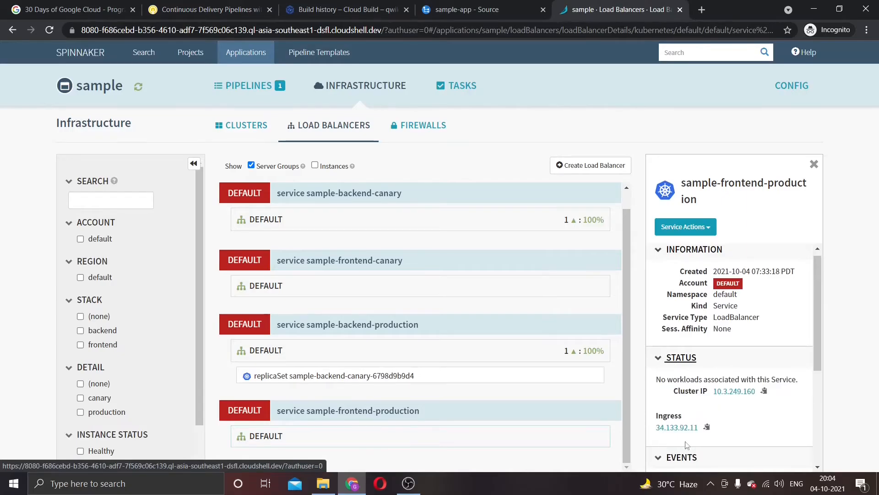
{"action": "scroll", "coordinate": [687, 403], "scroll_direction": "down", "scroll_amount": 1}
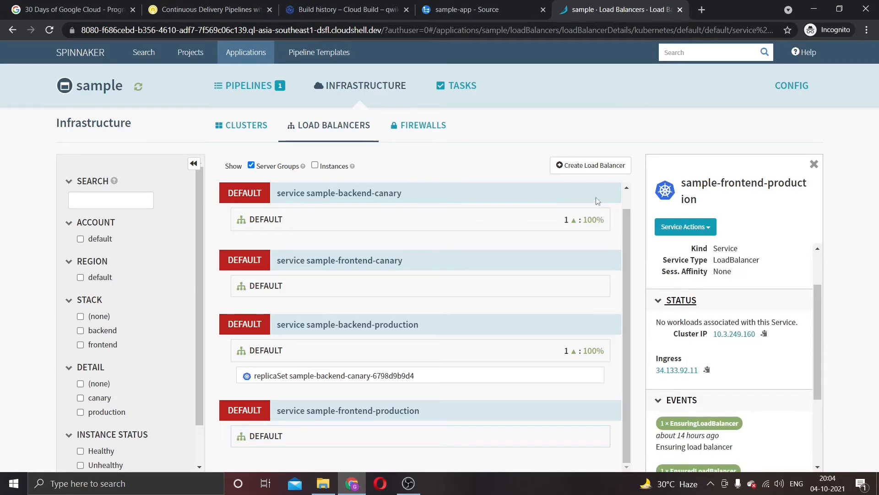
- Check the lab progress for the tasks Create service load balancers and Deploy an image to production
{"action": "left_click", "coordinate": [206, 9]}
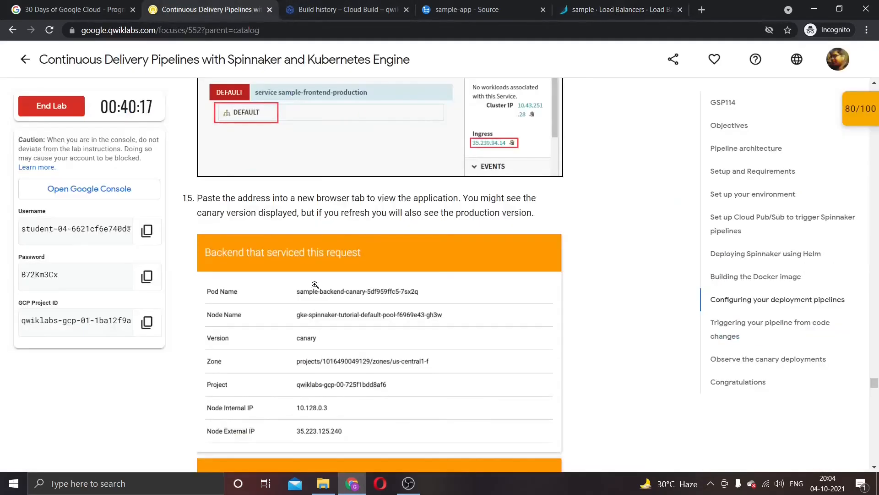
{"action": "scroll", "coordinate": [326, 300], "scroll_direction": "down", "scroll_amount": 9}
{"action": "scroll", "coordinate": [326, 301], "scroll_direction": "down", "scroll_amount": 3}
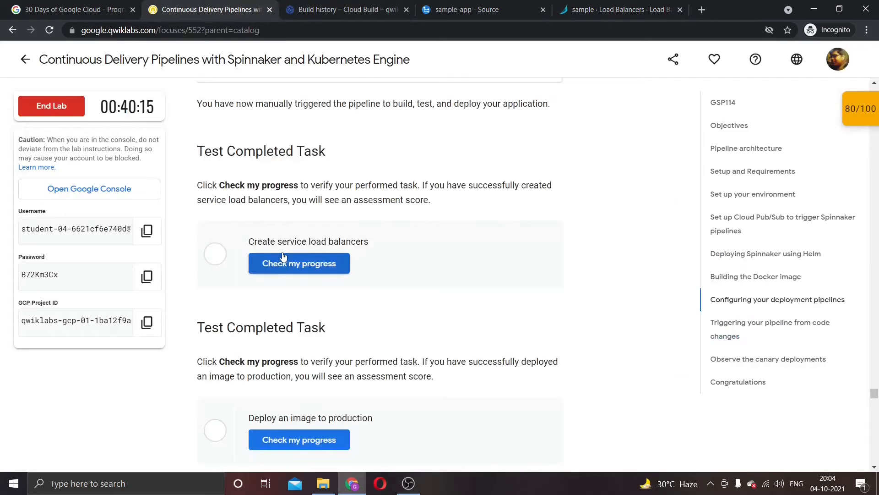
{"action": "left_click", "coordinate": [289, 261]}
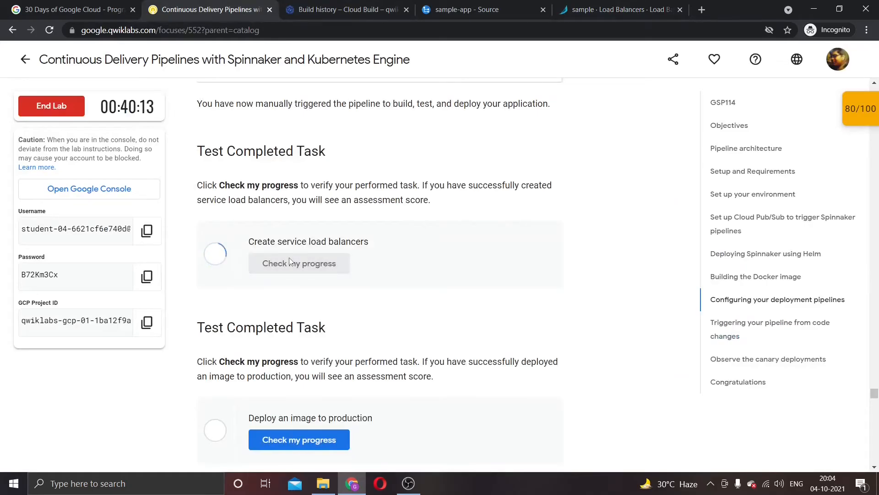
{"action": "scroll", "coordinate": [290, 264], "scroll_direction": "down", "scroll_amount": 1}
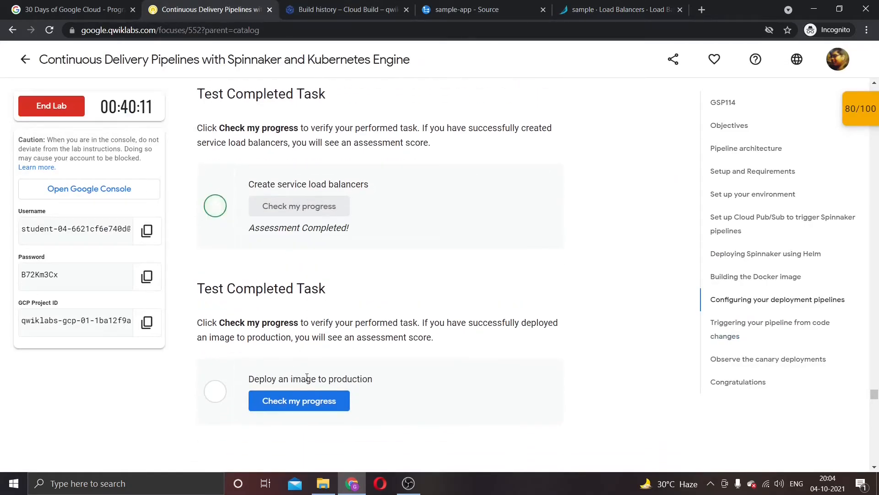
{"action": "left_click", "coordinate": [319, 402]}
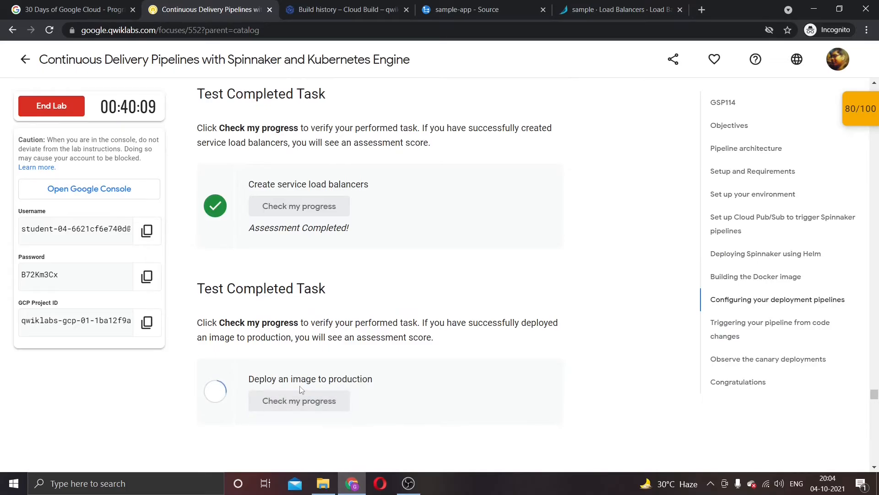
{"action": "scroll", "coordinate": [348, 357], "scroll_direction": "down", "scroll_amount": 1}
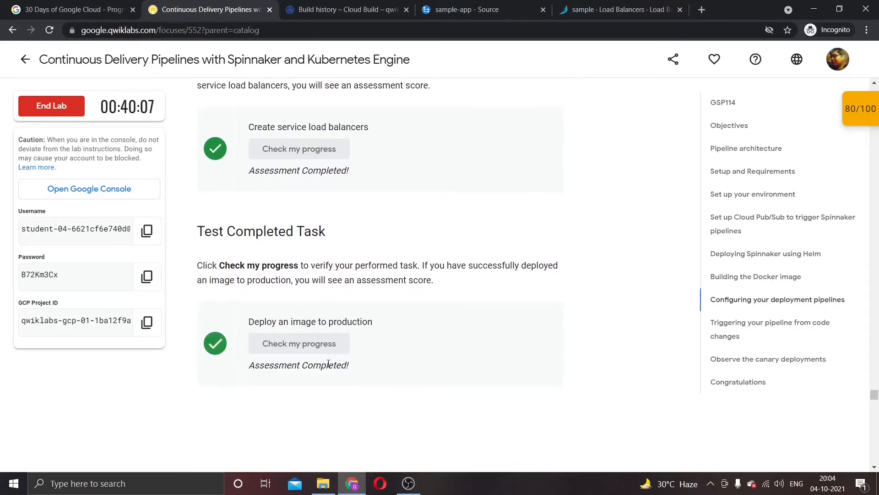
{"action": "scroll", "coordinate": [352, 281], "scroll_direction": "up", "scroll_amount": 2}
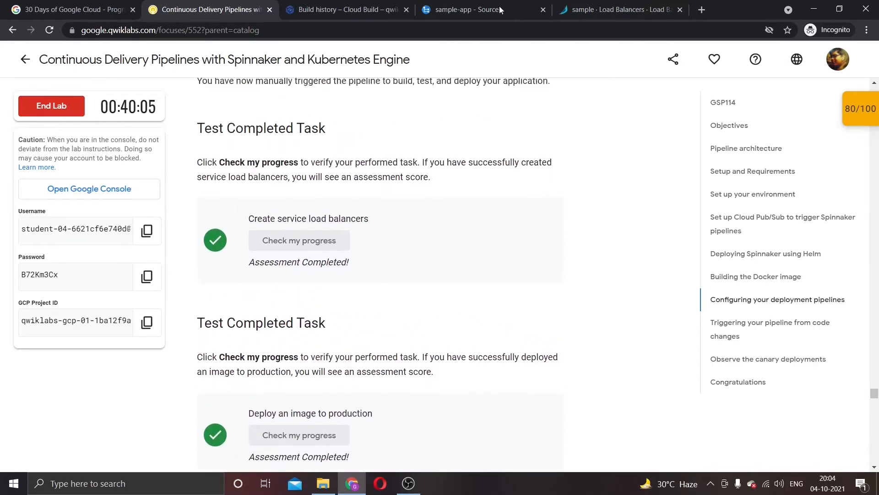
- Look over the sample-frontend-production ingress details once more and read the lab's section Triggering your pipeline from code changes
{"action": "left_click", "coordinate": [632, 9]}
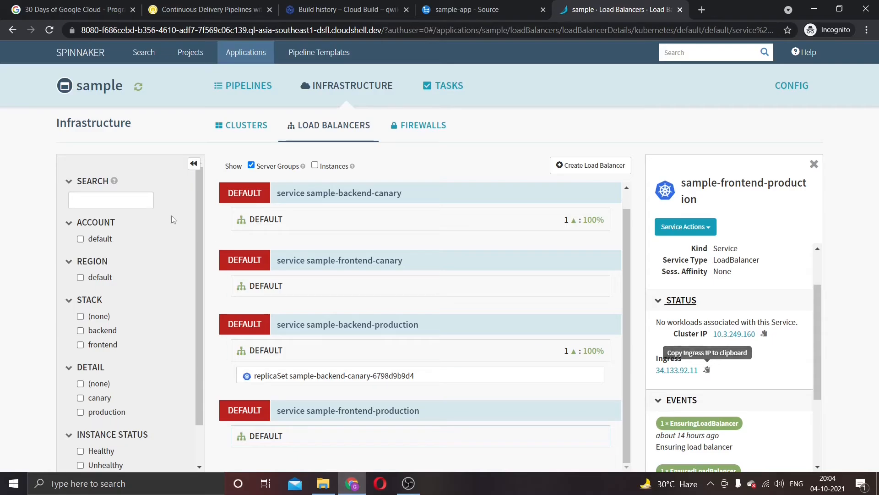
{"action": "left_click", "coordinate": [215, 4]}
{"action": "scroll", "coordinate": [293, 268], "scroll_direction": "up", "scroll_amount": 3}
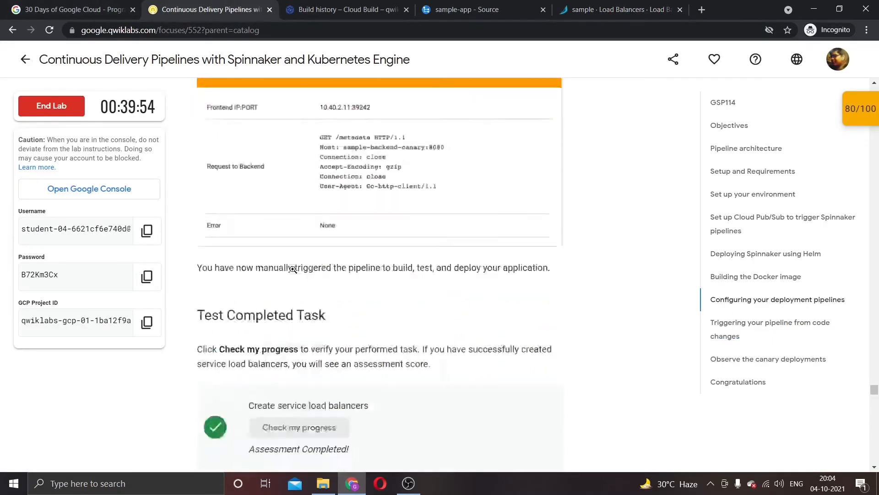
{"action": "scroll", "coordinate": [294, 269], "scroll_direction": "down", "scroll_amount": 3}
{"action": "scroll", "coordinate": [336, 280], "scroll_direction": "down", "scroll_amount": 7}
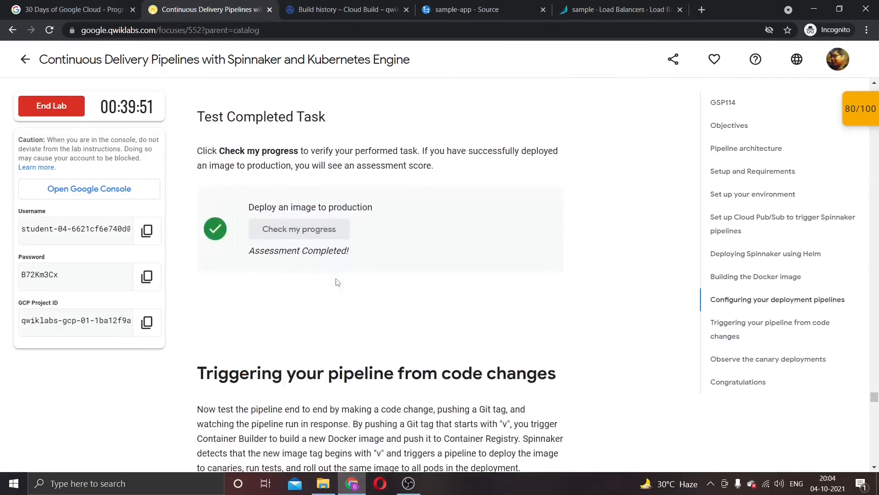
{"action": "scroll", "coordinate": [337, 282], "scroll_direction": "down", "scroll_amount": 2}
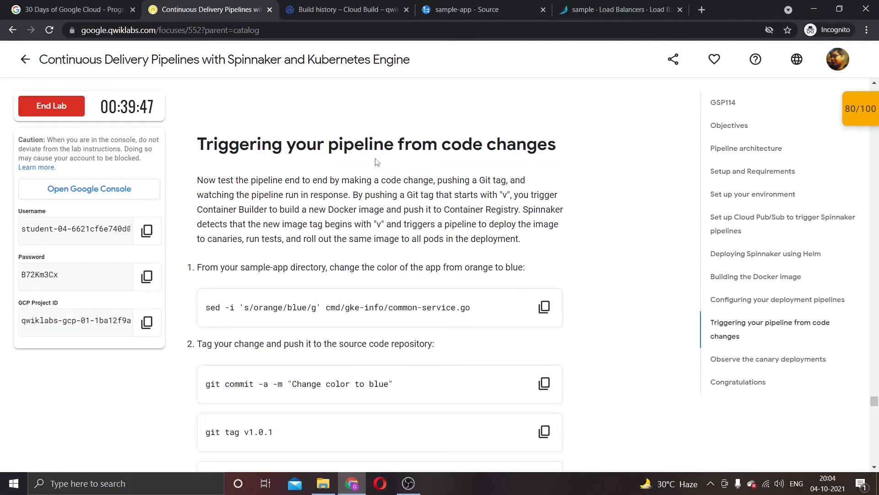
- In Cloud Shell, run the lab's sed command that replaces orange with blue in cmd/gke-info/common-service.go
{"action": "scroll", "coordinate": [391, 179], "scroll_direction": "down", "scroll_amount": 1}
{"action": "scroll", "coordinate": [440, 264], "scroll_direction": "down", "scroll_amount": 2}
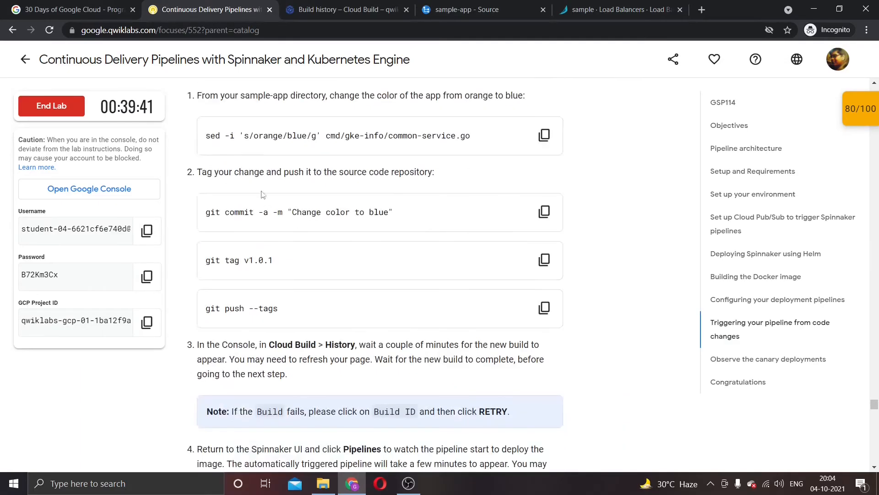
{"action": "left_click", "coordinate": [544, 135]}
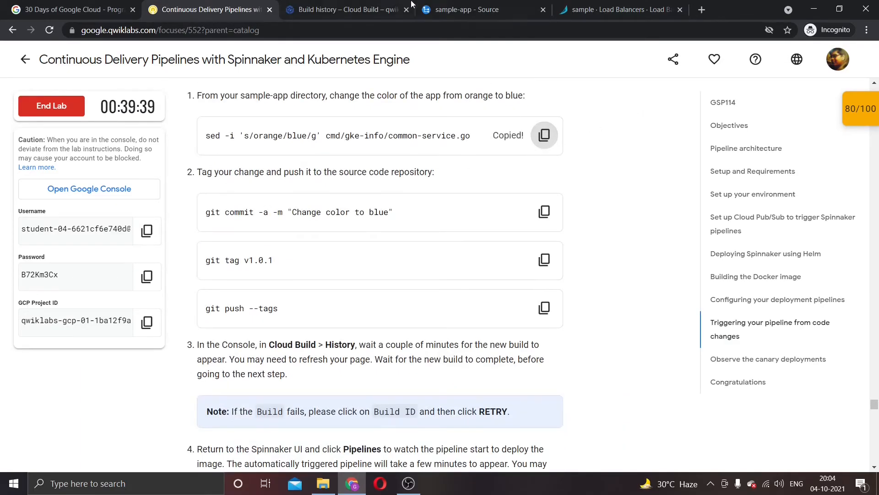
{"action": "left_click", "coordinate": [367, 9]}
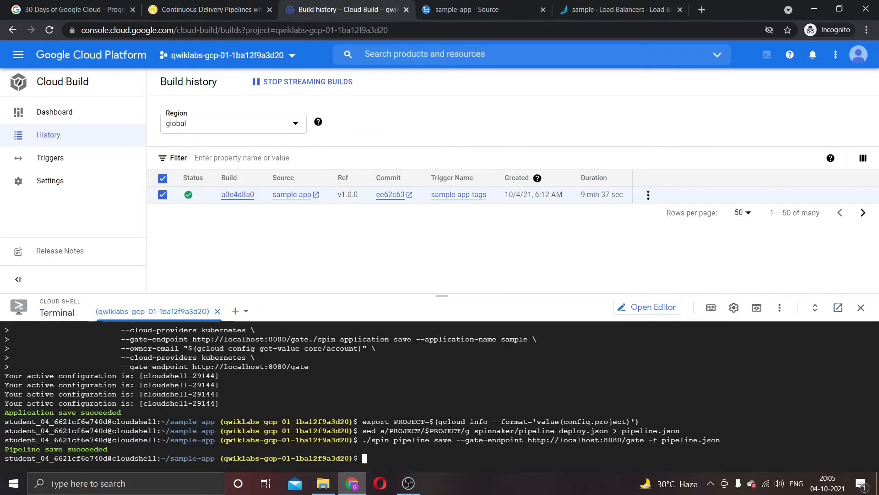
{"action": "key", "text": "ctrl+v"}
{"action": "key", "text": "Return"}
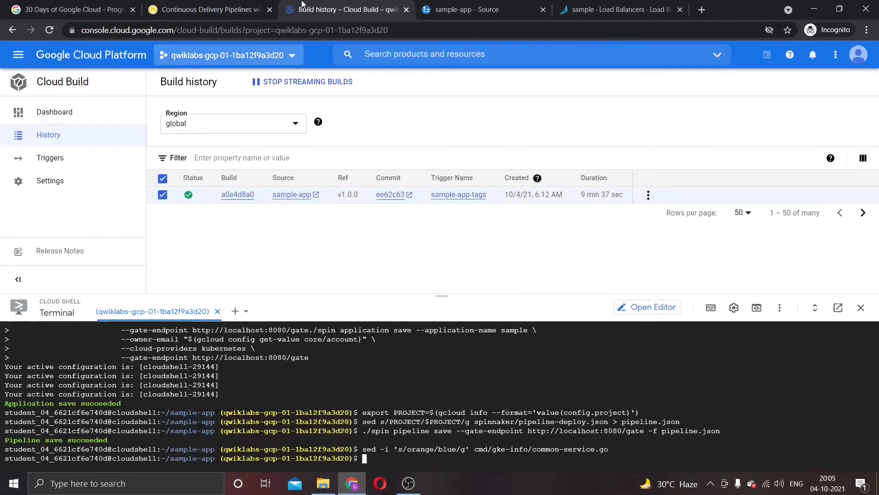
- Commit all changes in the sample-app repository with the message "Change color to blue"
{"action": "left_click", "coordinate": [216, 6]}
{"action": "left_click", "coordinate": [544, 211]}
{"action": "left_click", "coordinate": [348, 9]}
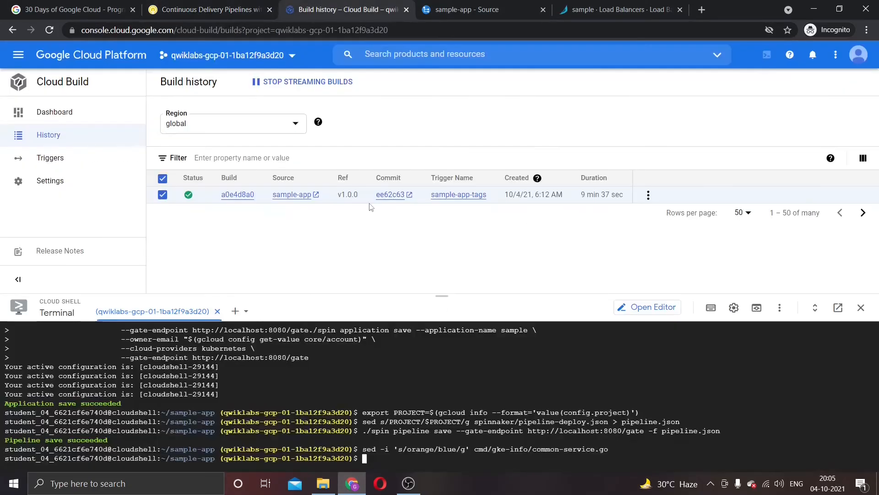
{"action": "key", "text": "ctrl+v"}
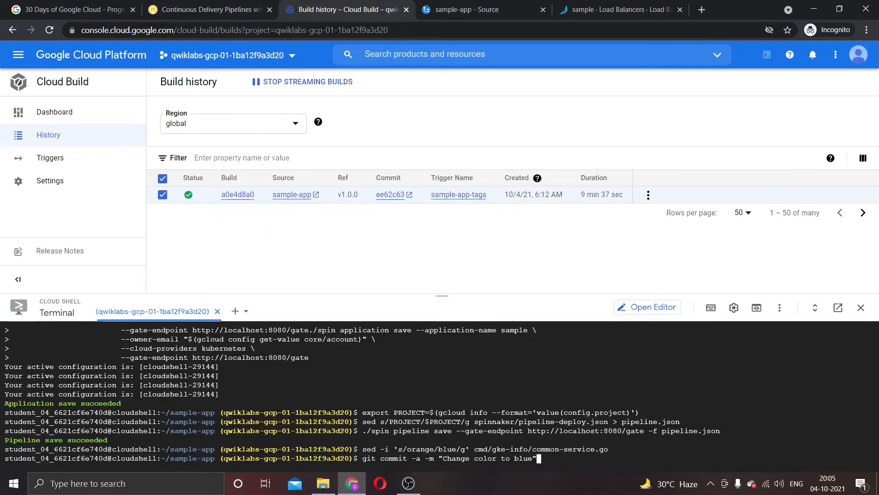
{"action": "key", "text": "Return"}
- Tag the new sample-app commit as v1.0.1 using the lab's git tag command
{"action": "left_click", "coordinate": [216, 9]}
{"action": "left_click", "coordinate": [544, 260]}
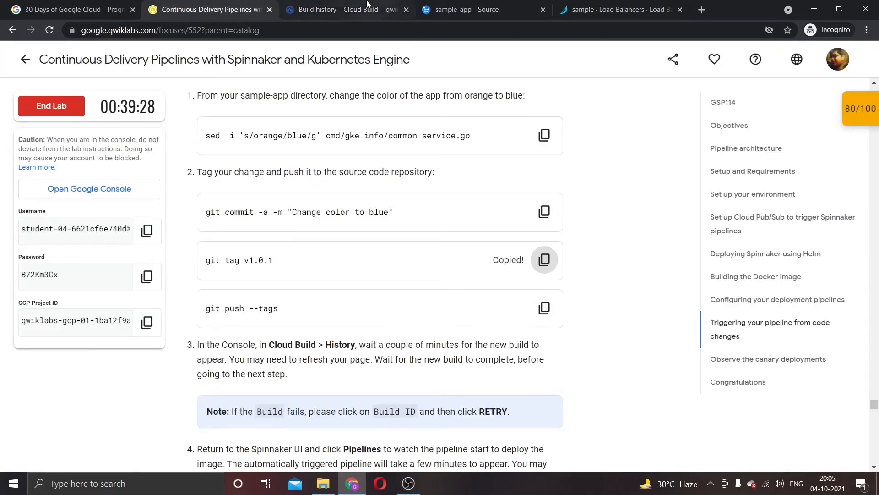
{"action": "left_click", "coordinate": [366, 9]}
{"action": "key", "text": "ctrl+v"}
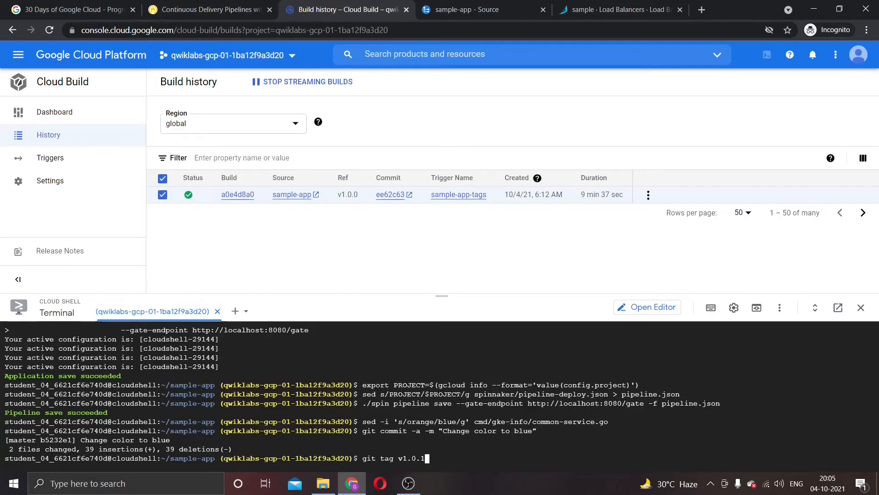
{"action": "key", "text": "Return"}
- Push the tags to the source code repository with git push --tags
{"action": "left_click", "coordinate": [216, 9]}
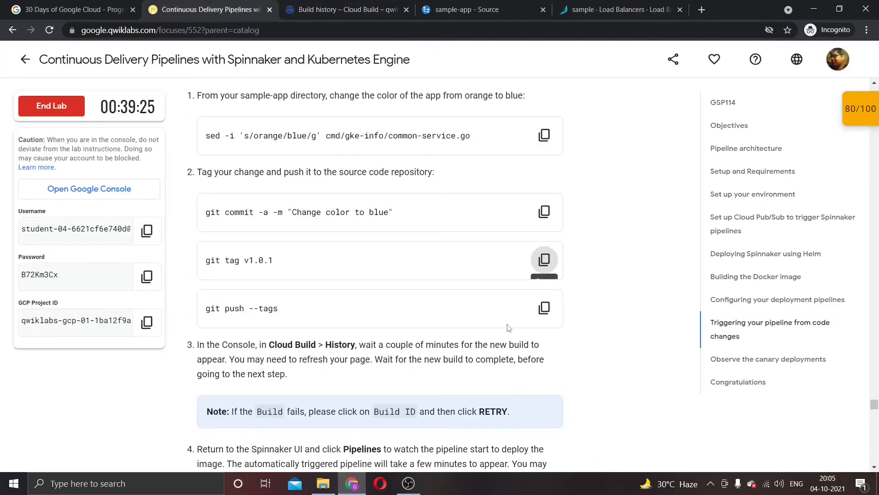
{"action": "left_click", "coordinate": [544, 308]}
{"action": "left_click", "coordinate": [348, 10]}
{"action": "key", "text": "ctrl+v"}
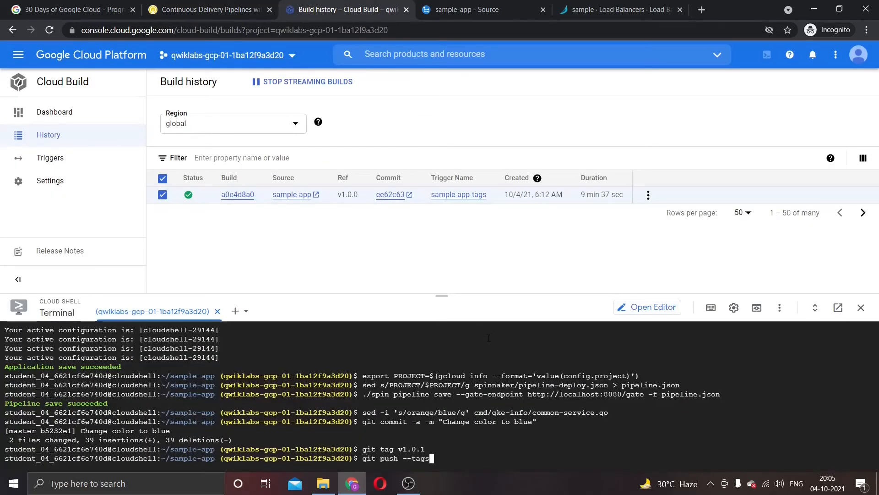
{"action": "key", "text": "Return"}
- Check the status of the v1.0.1 build in the Cloud Build history against the lab's instructions on waiting for it
{"action": "left_click", "coordinate": [215, 9]}
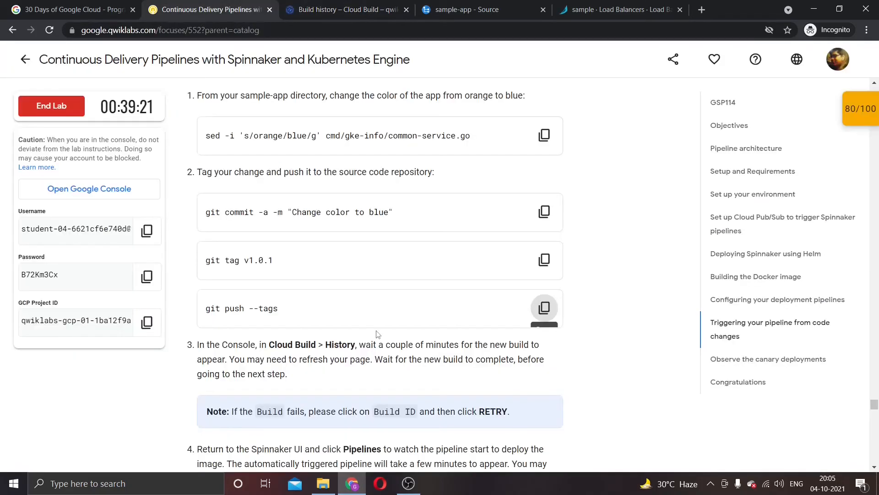
{"action": "scroll", "coordinate": [377, 330], "scroll_direction": "down", "scroll_amount": 1}
{"action": "left_click", "coordinate": [339, 9]}
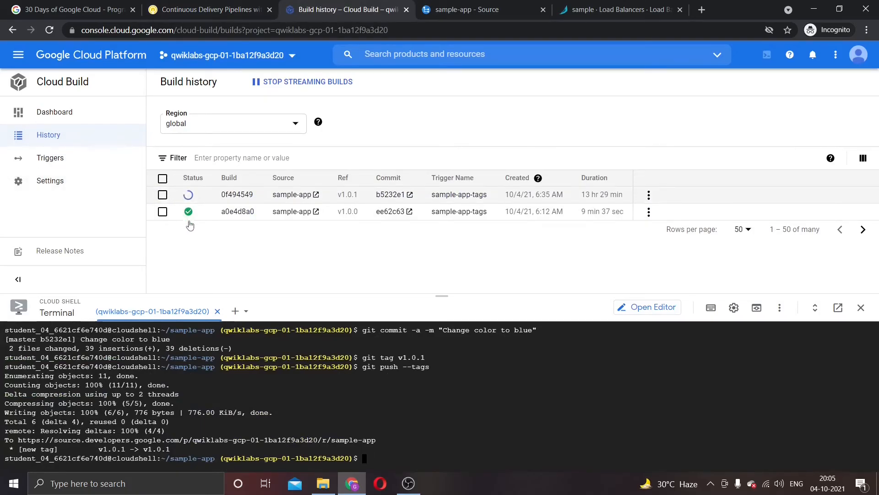
{"action": "left_click", "coordinate": [169, 5]}
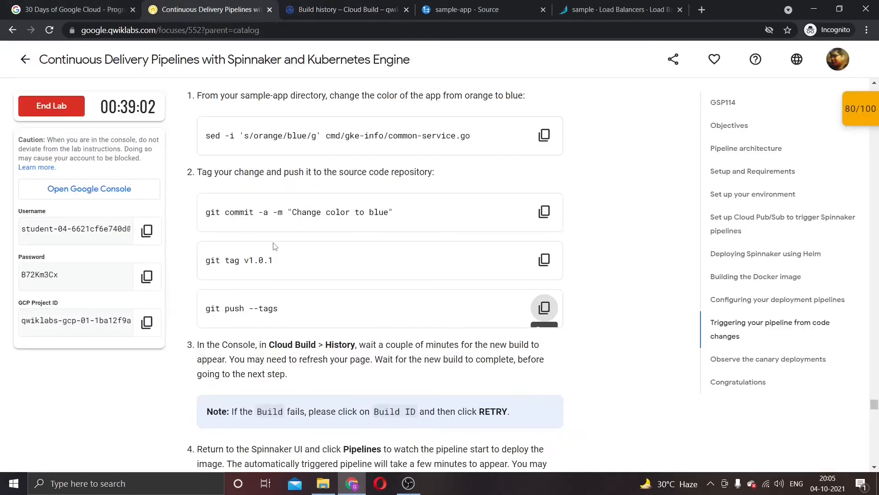
{"action": "scroll", "coordinate": [275, 247], "scroll_direction": "down", "scroll_amount": 3}
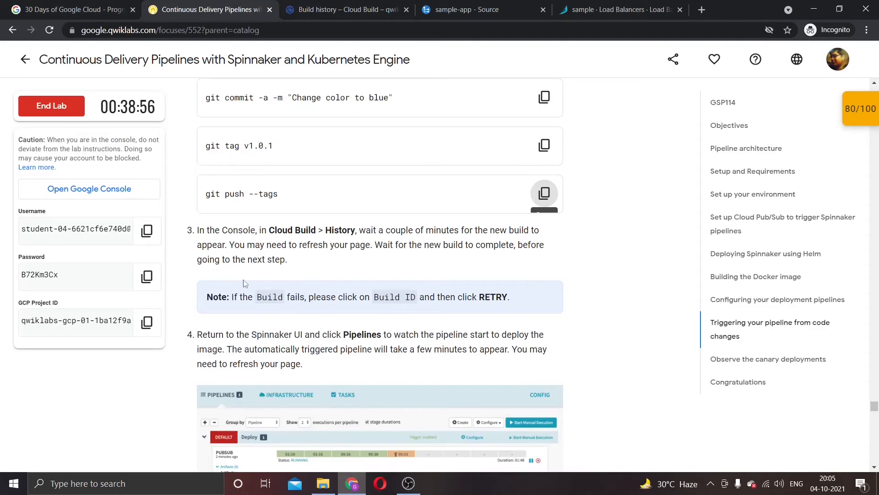
{"action": "scroll", "coordinate": [320, 160], "scroll_direction": "down", "scroll_amount": 1}
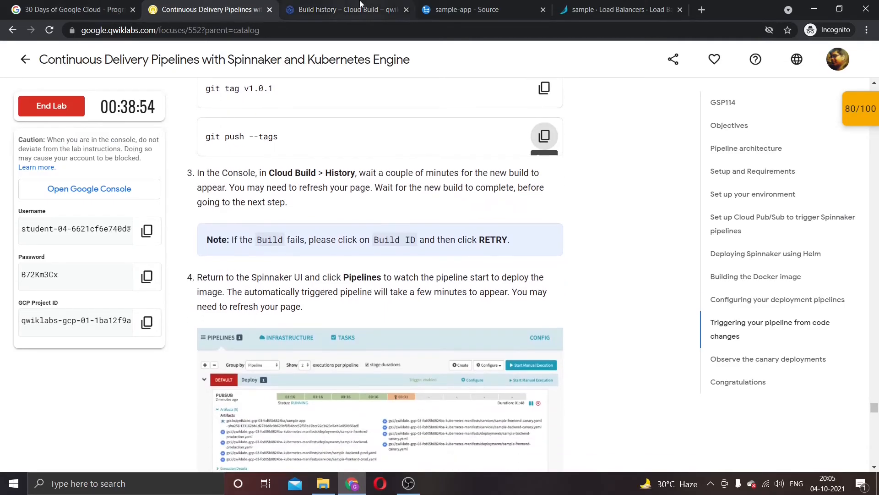
{"action": "left_click", "coordinate": [360, 3]}
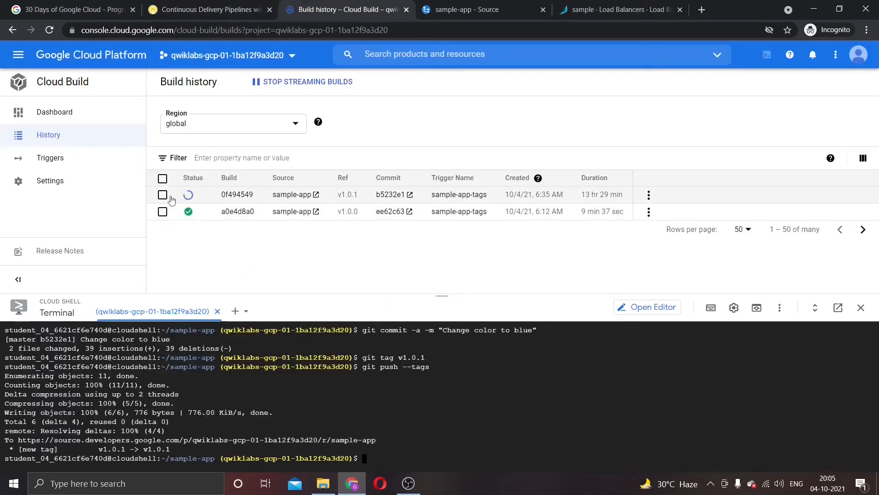
{"action": "left_click", "coordinate": [233, 9]}
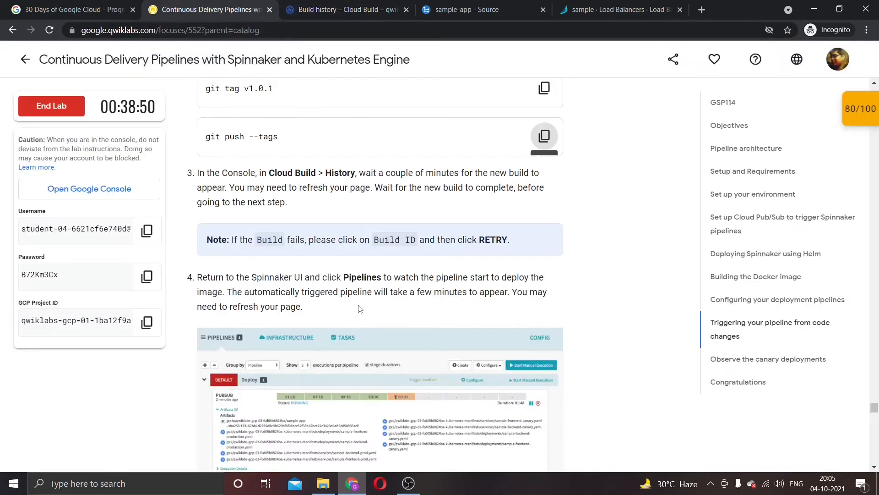
{"action": "scroll", "coordinate": [360, 309], "scroll_direction": "down", "scroll_amount": 1}
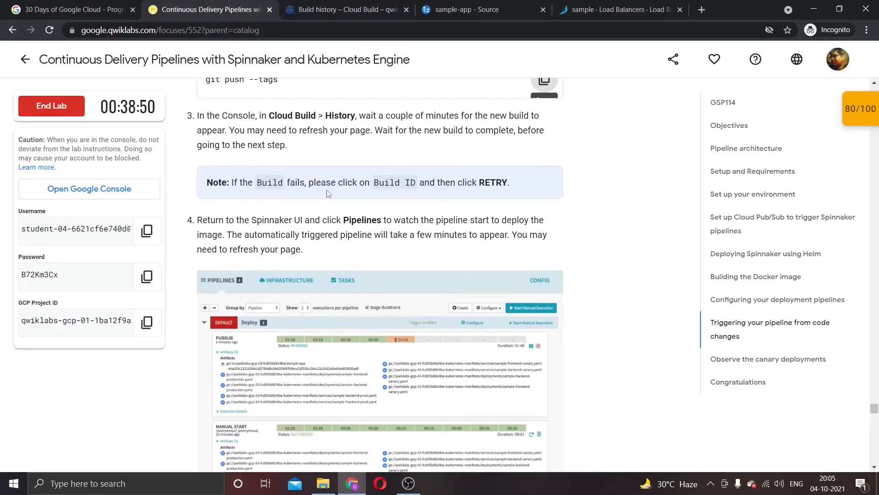
{"action": "scroll", "coordinate": [336, 187], "scroll_direction": "up", "scroll_amount": 1}
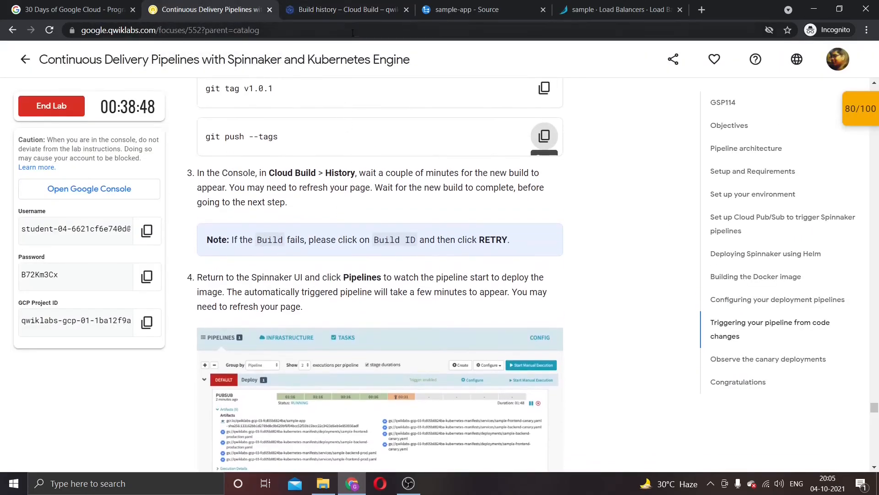
{"action": "left_click", "coordinate": [343, 9]}
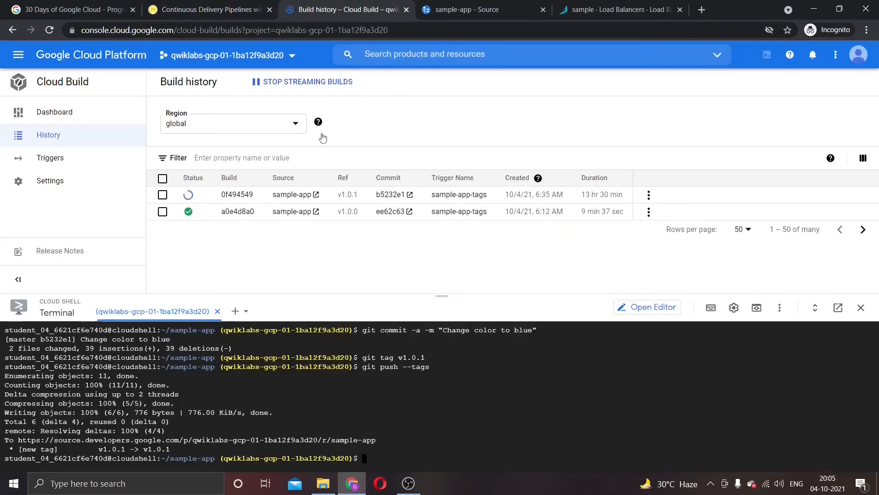
- Read the lab's note on retrying a failed build through its Build ID and recheck the v1.0.1 build's status
{"action": "left_click", "coordinate": [227, 9]}
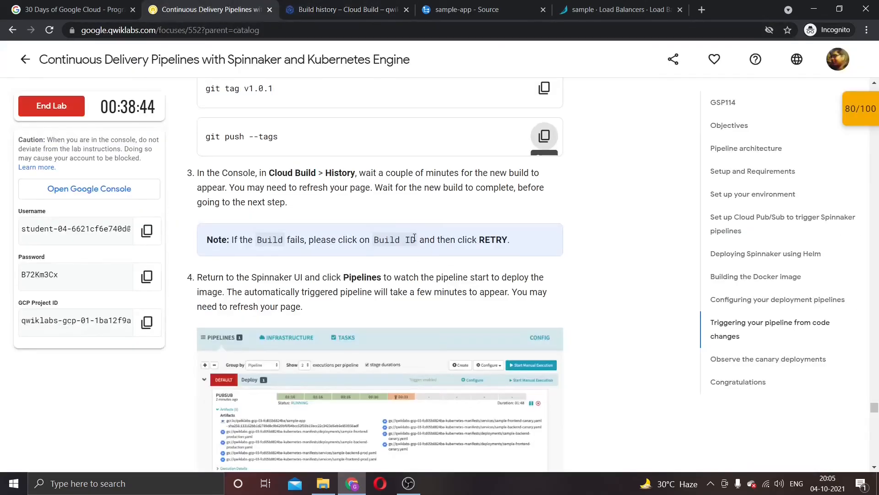
{"action": "left_click", "coordinate": [354, 8]}
{"action": "left_click", "coordinate": [203, 6]}
{"action": "left_click", "coordinate": [339, 5]}
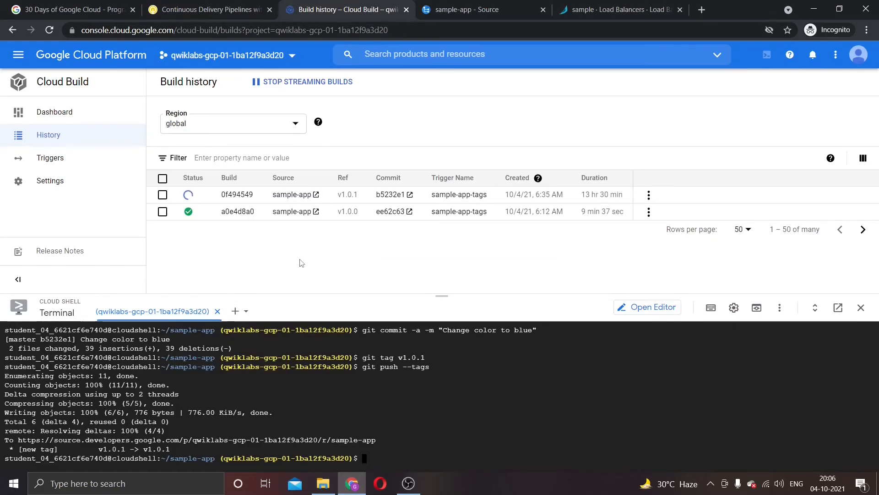
{"action": "left_click", "coordinate": [206, 9]}
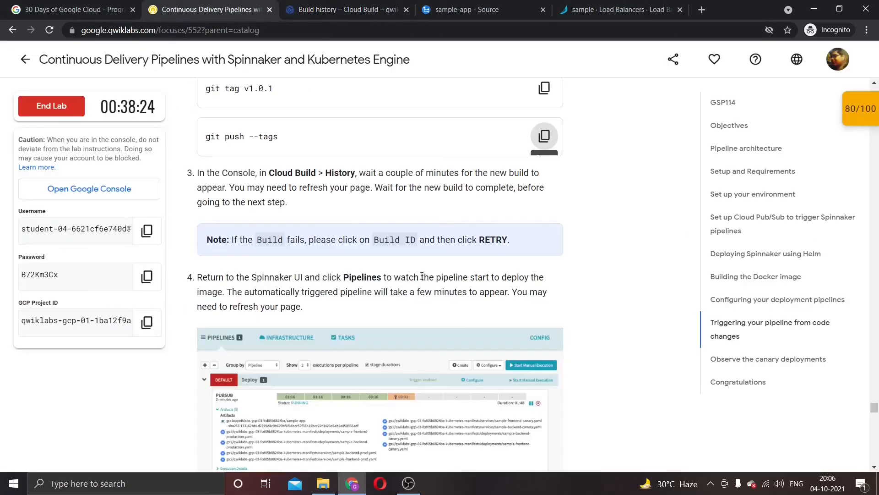
{"action": "left_click_drag", "start_coordinate": [373, 241], "coordinate": [415, 244]}
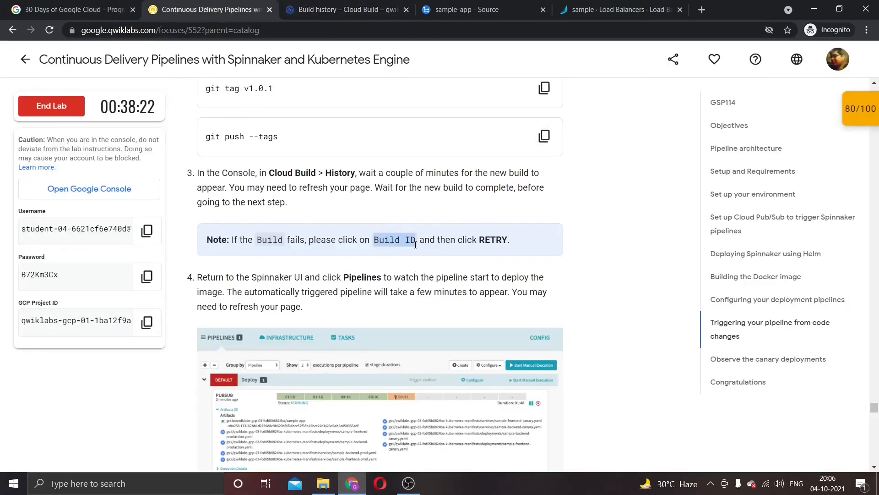
{"action": "left_click", "coordinate": [338, 5]}
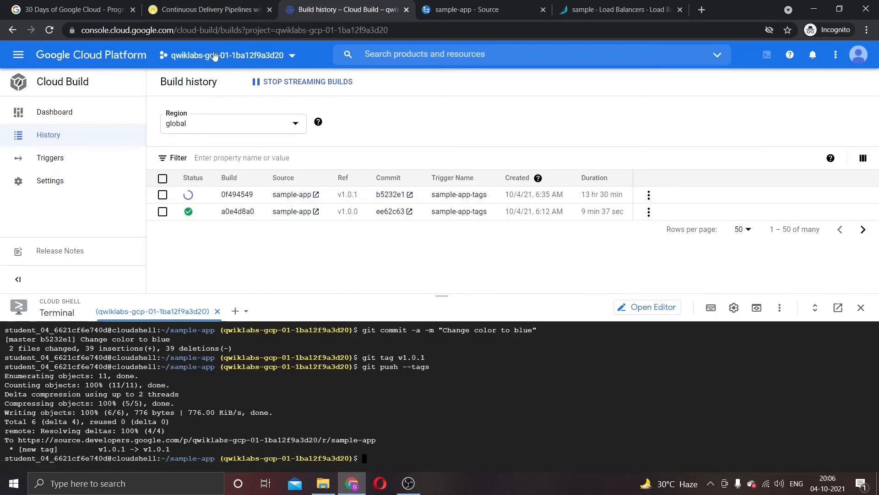
{"action": "left_click", "coordinate": [215, 5]}
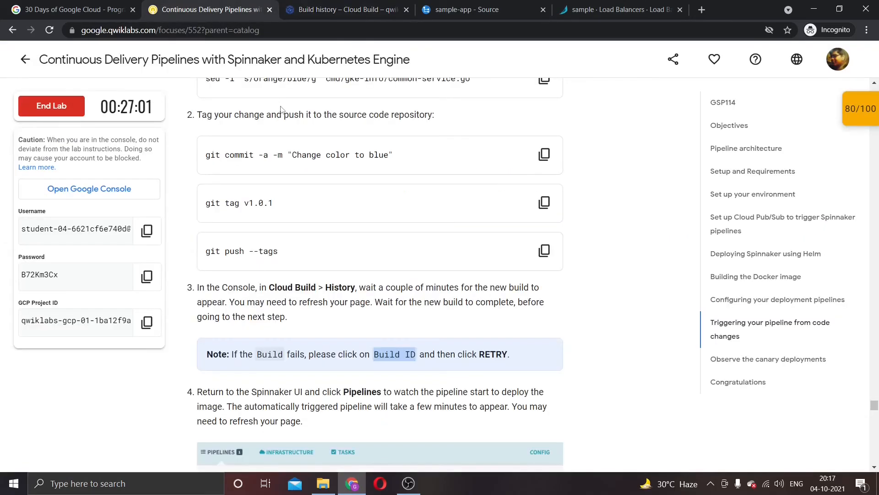
- Retry the timed-out v1.0.1 build 0f494549 from its build details and return to the build history
{"action": "left_click", "coordinate": [308, 13]}
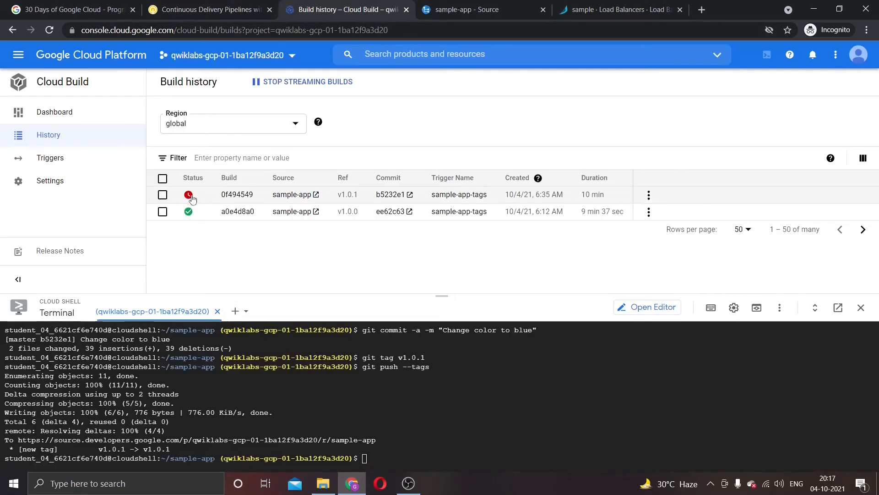
{"action": "left_click", "coordinate": [232, 195]}
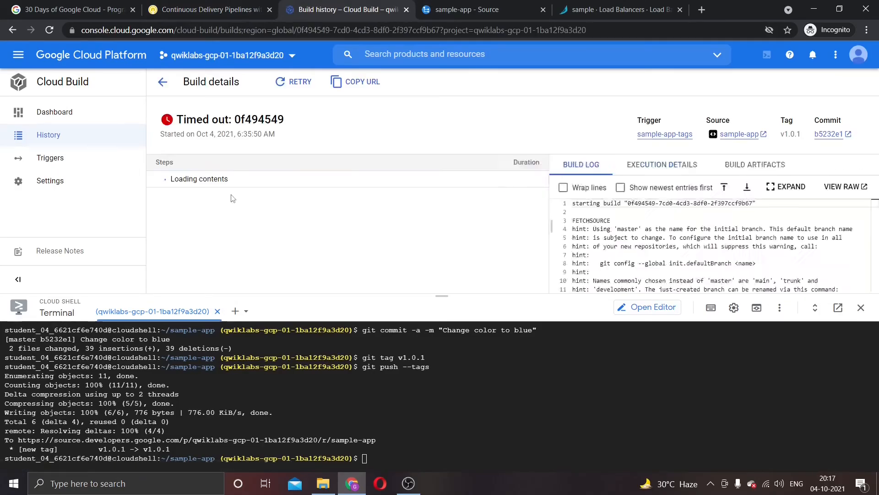
{"action": "left_click", "coordinate": [294, 82]}
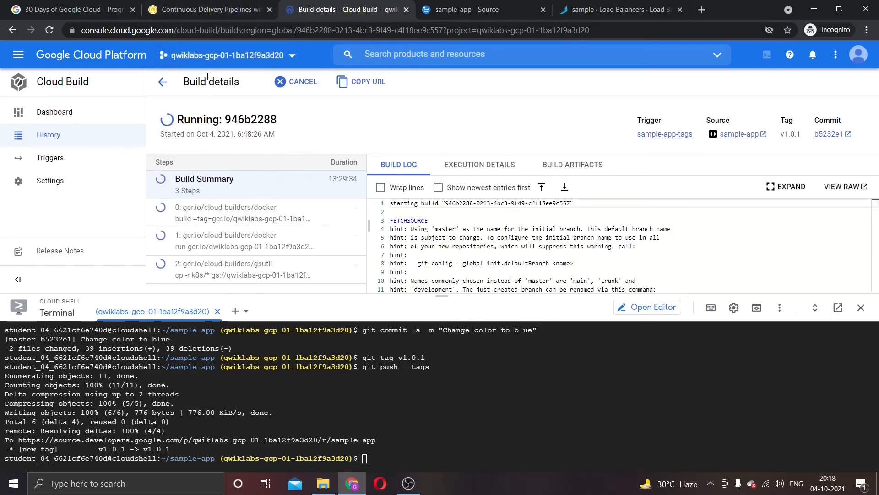
{"action": "left_click", "coordinate": [161, 83]}
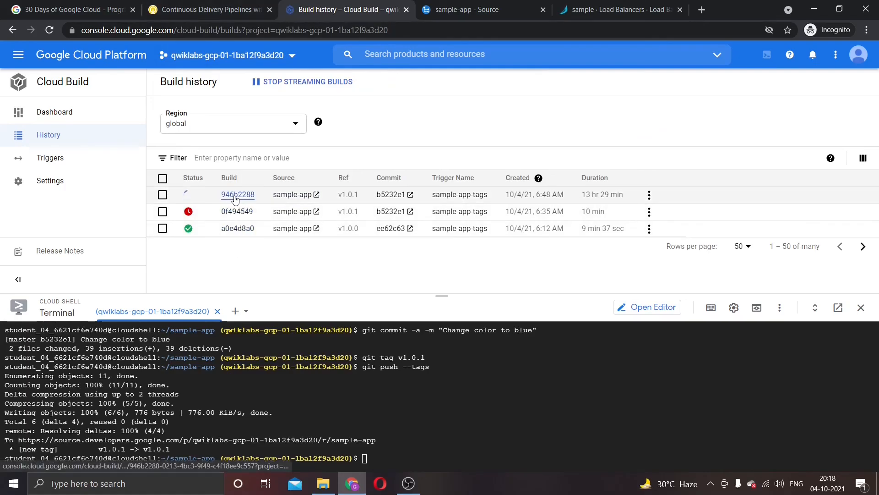
- Review the retried build in the history and check the lab progress for Triggering pipeline from code changes
{"action": "left_click", "coordinate": [198, 6]}
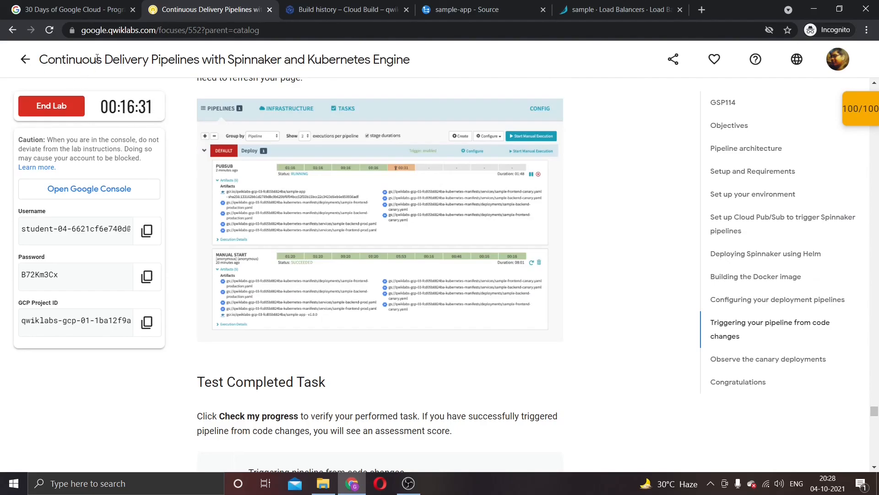
{"action": "left_click", "coordinate": [316, 9]}
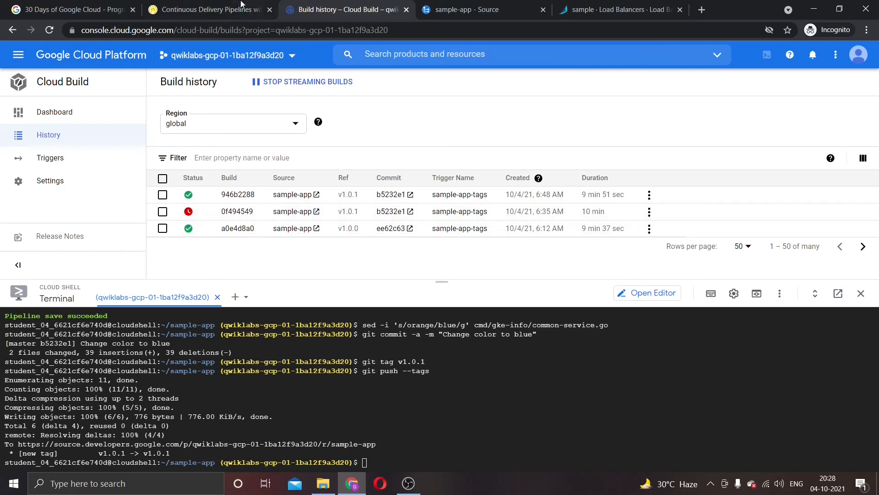
{"action": "left_click", "coordinate": [206, 9]}
{"action": "scroll", "coordinate": [294, 173], "scroll_direction": "down", "scroll_amount": 6}
{"action": "left_click", "coordinate": [300, 209]}
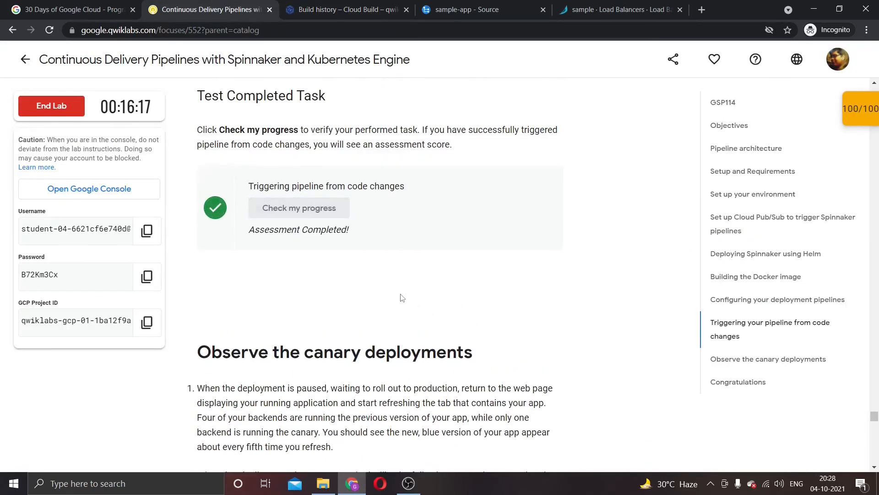
- Look through the lab's section Observe the canary deployments and review the checkpoint scores
{"action": "scroll", "coordinate": [306, 258], "scroll_direction": "down", "scroll_amount": 5}
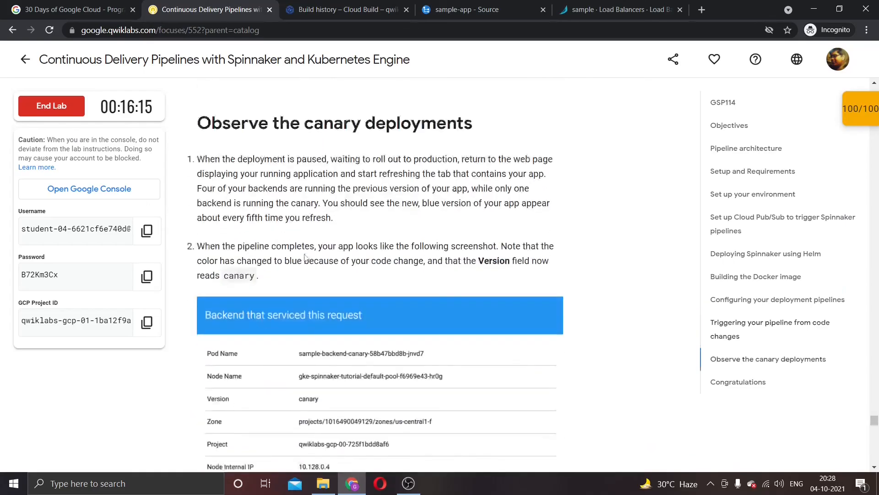
{"action": "left_click", "coordinate": [870, 122]}
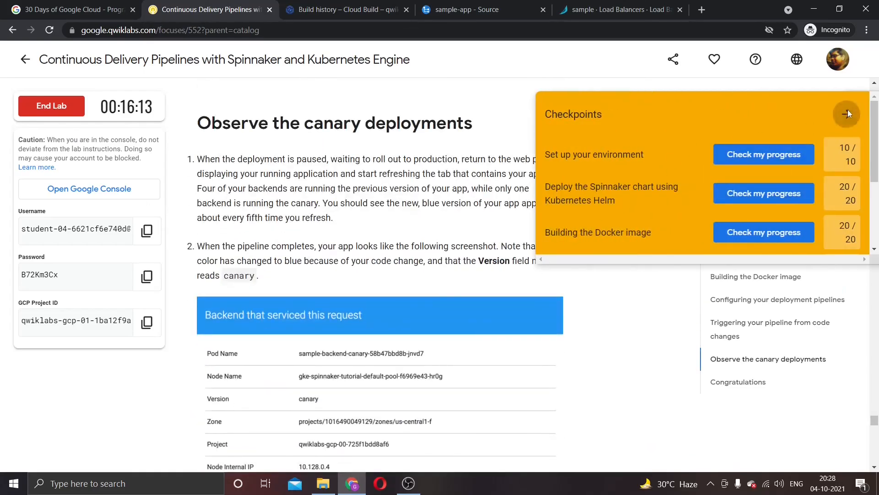
{"action": "left_click", "coordinate": [847, 114]}
{"action": "scroll", "coordinate": [379, 206], "scroll_direction": "up", "scroll_amount": 10}
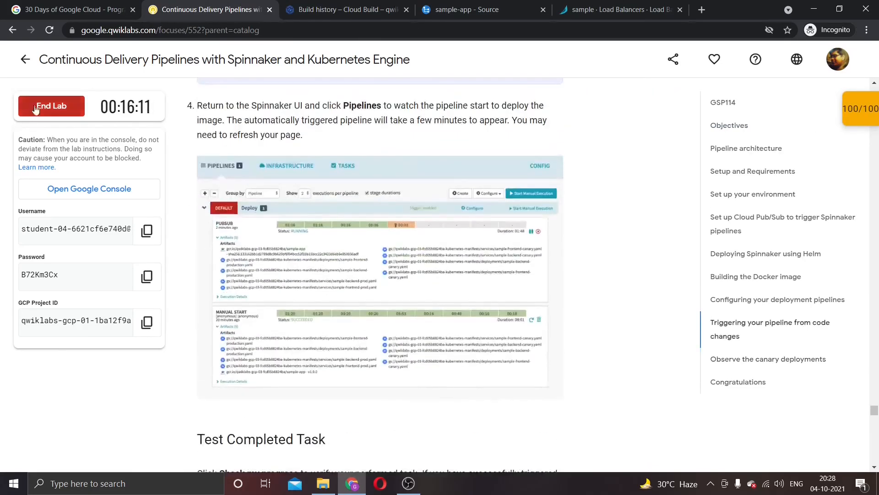